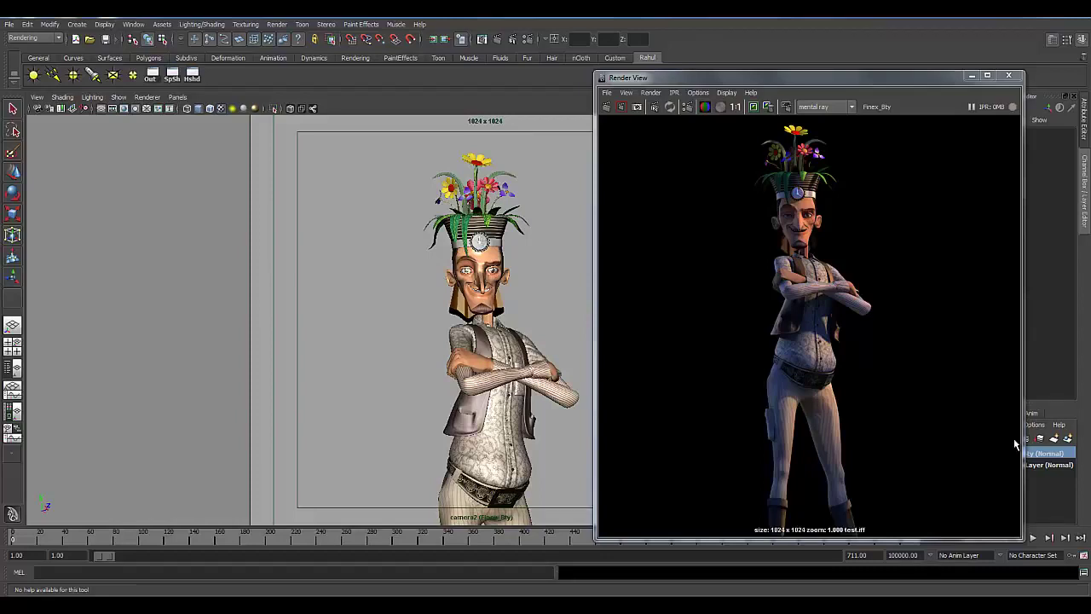
# Step: Examine the finished render of the character in an enlarged Render View, and close that window
pyautogui.moveTo(763, 372)
pyautogui.keyDown('alt'); pyautogui.mouseDown(button='middle')
pyautogui.moveTo(792, 372)
pyautogui.moveTo(772, 354)
pyautogui.mouseUp(button='middle'); pyautogui.keyUp('alt')
pyautogui.doubleClick(776, 78)
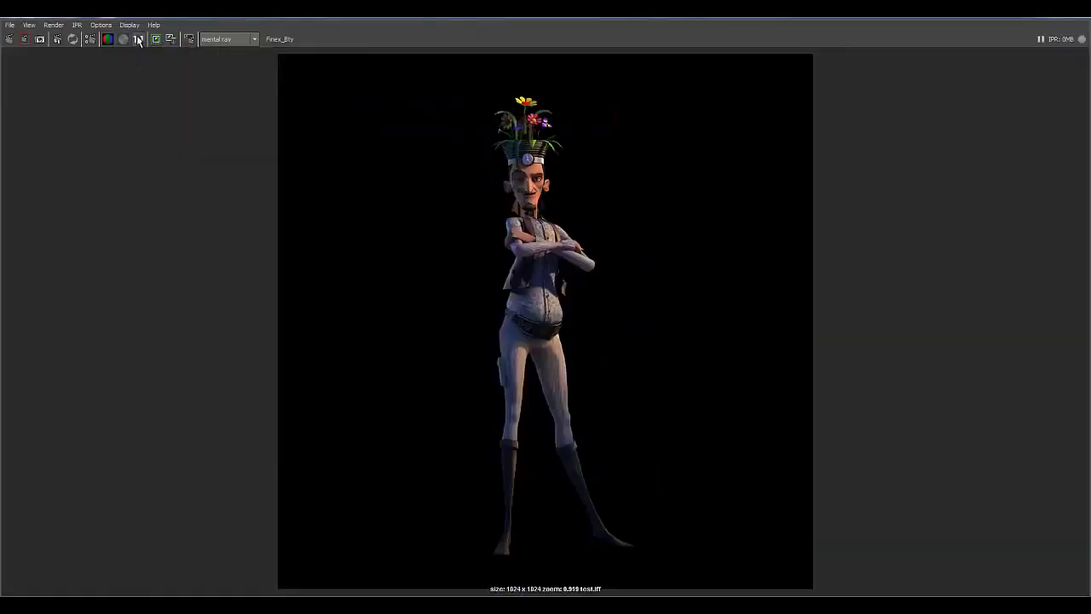
pyautogui.keyDown('alt'); pyautogui.moveTo(385, 290); pyautogui.dragTo(379, 278, button='middle'); pyautogui.keyUp('alt')
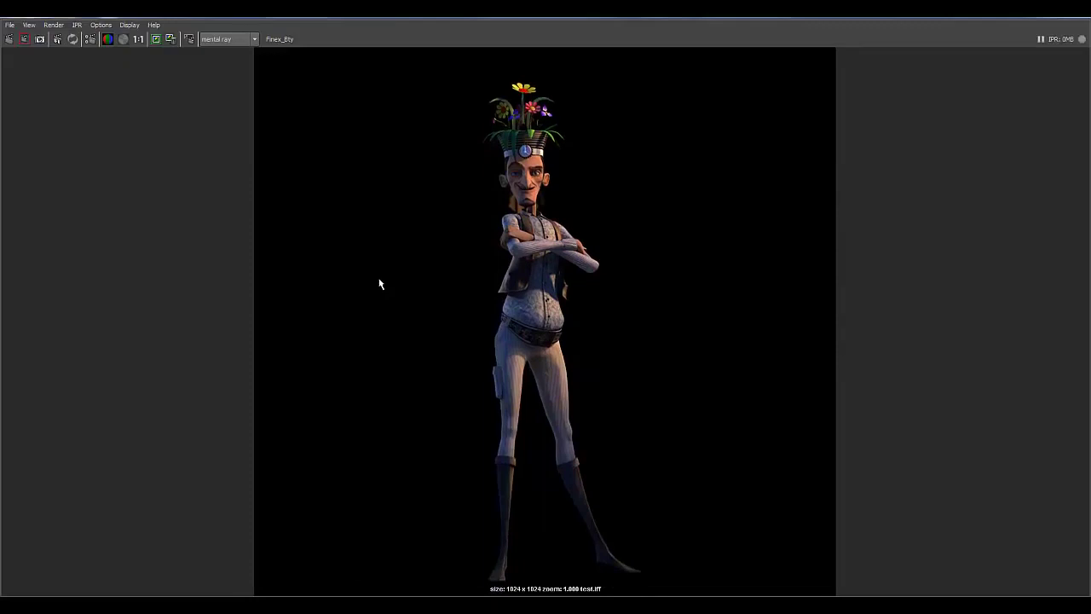
pyautogui.moveTo(521, 12); pyautogui.dragTo(710, 31)
pyautogui.click(647, 55)
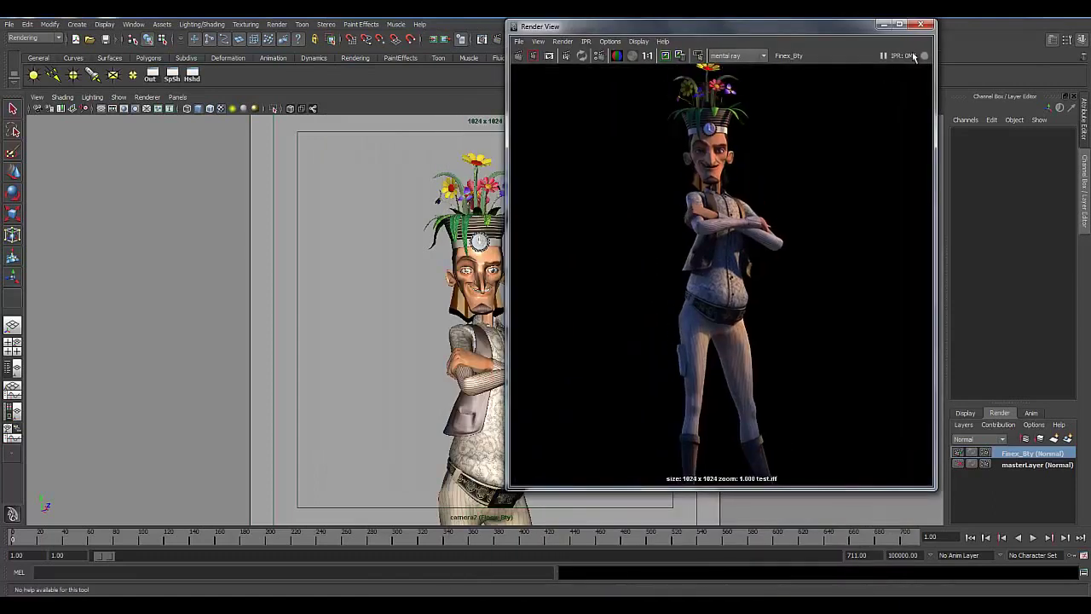
pyautogui.click(921, 27)
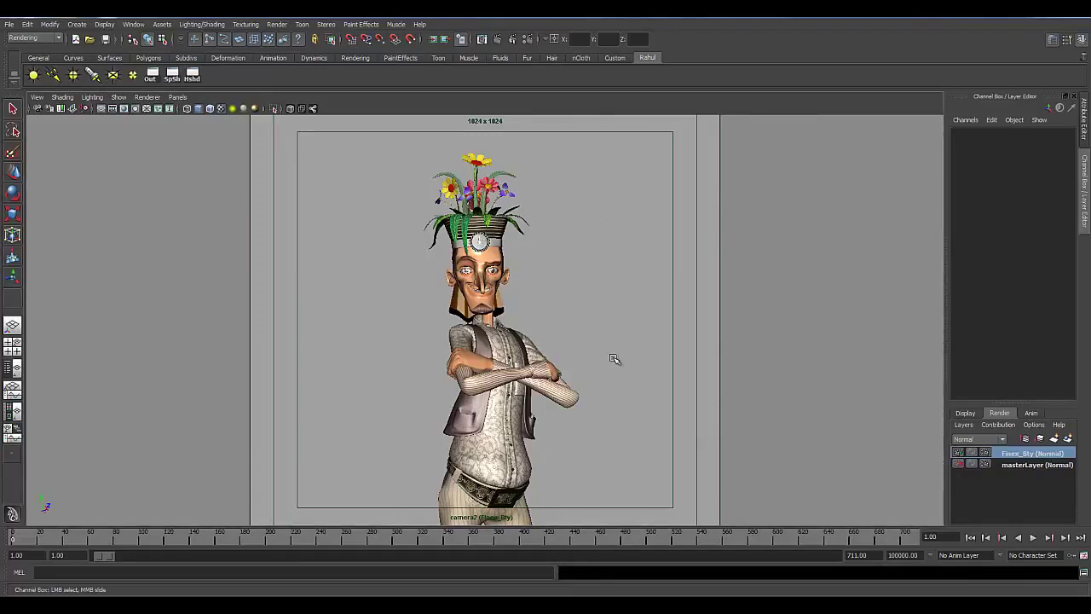
# Step: Switch to the scene with the grey sphere and check which renderers are available in Render Settings
pyautogui.moveTo(384, 562)
pyautogui.click(439, 552)
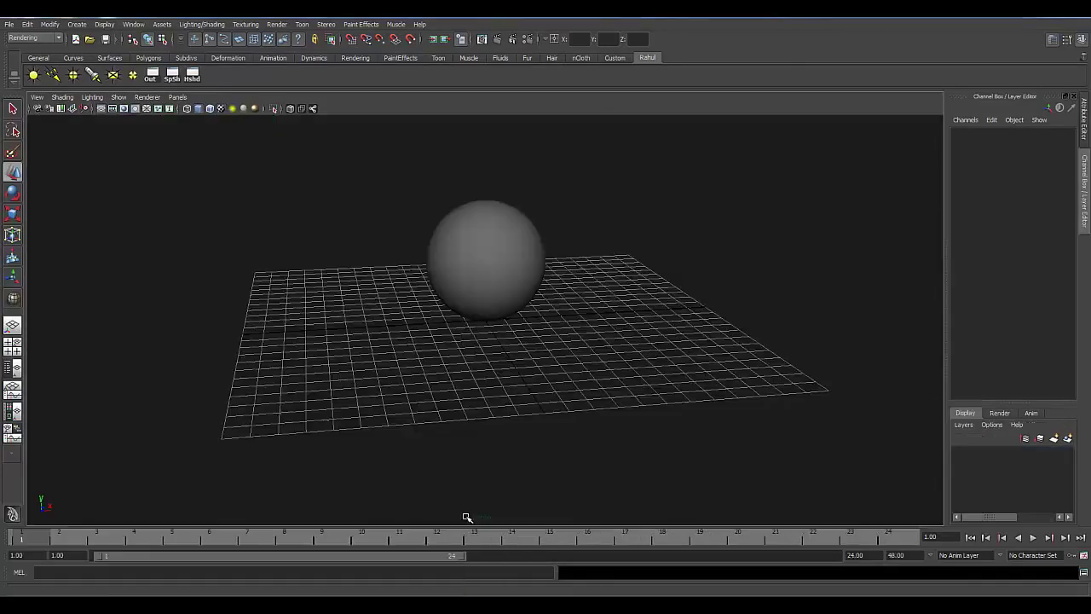
pyautogui.moveTo(466, 389)
pyautogui.keyDown('alt'); pyautogui.mouseDown()
pyautogui.moveTo(341, 421)
pyautogui.moveTo(453, 389)
pyautogui.moveTo(541, 409)
pyautogui.moveTo(438, 409)
pyautogui.moveTo(478, 401)
pyautogui.mouseUp(); pyautogui.keyUp('alt')
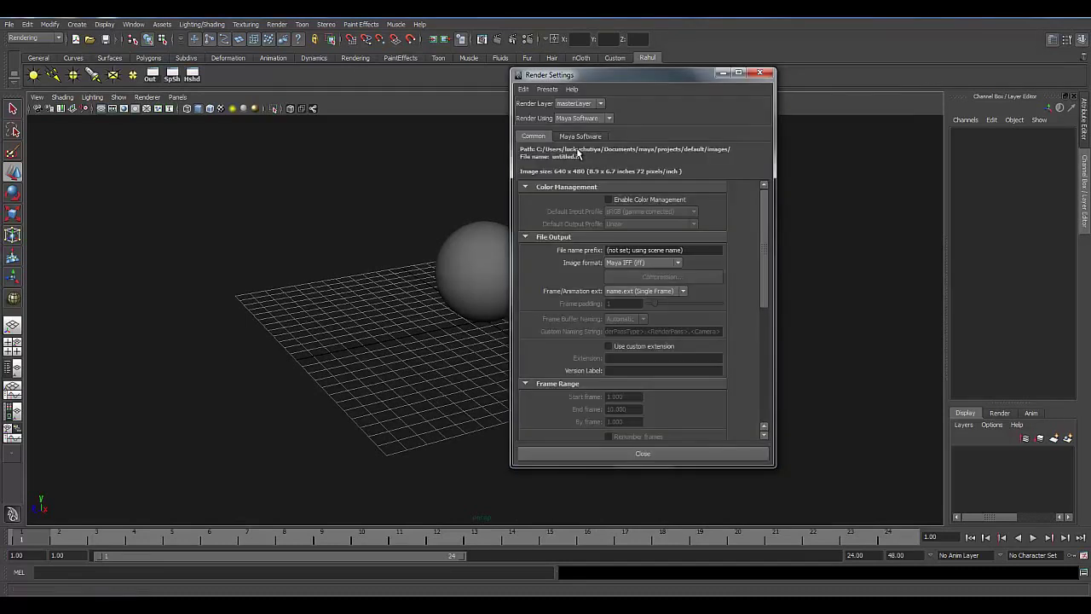
pyautogui.click(607, 120)
pyautogui.click(588, 129)
# Step: Load the Mayatomr.mll plug-in in the Plug-in Manager and close the manager
pyautogui.click(134, 24)
pyautogui.moveTo(183, 87)
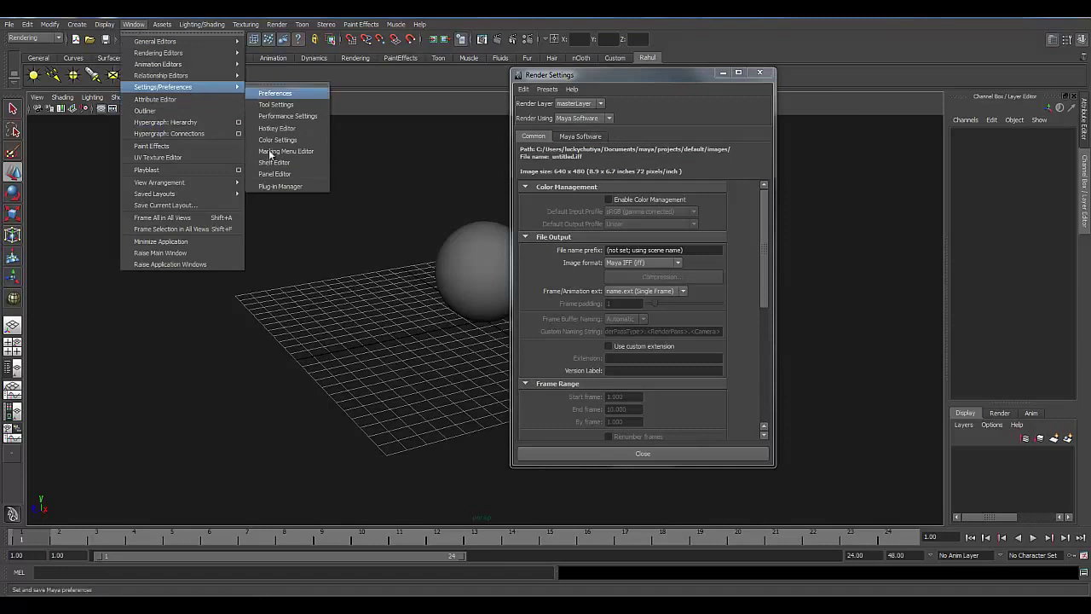
pyautogui.click(291, 187)
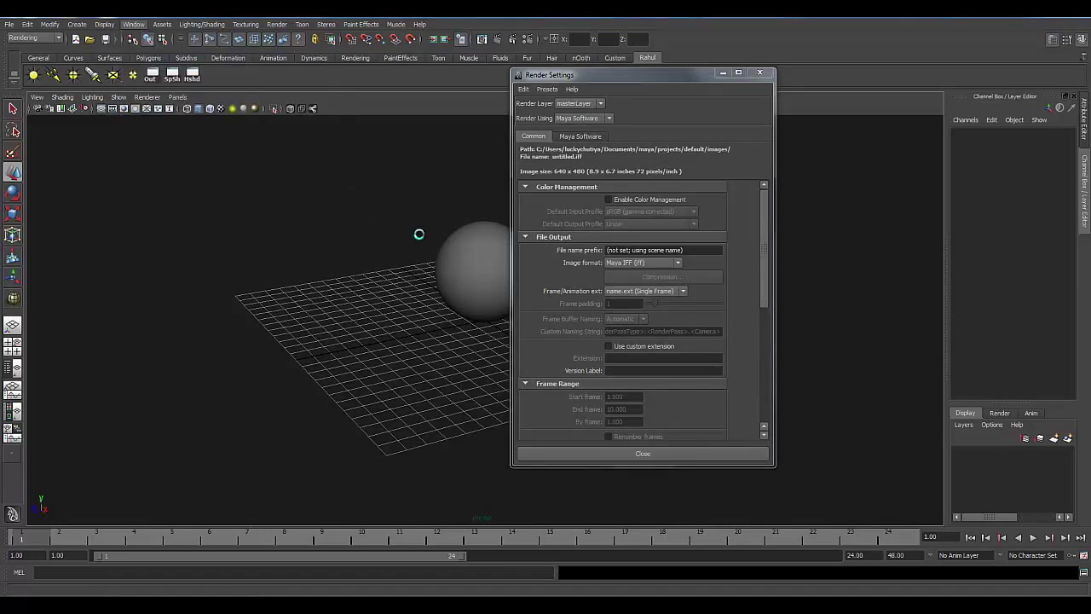
pyautogui.scroll(-2, 505, 336)
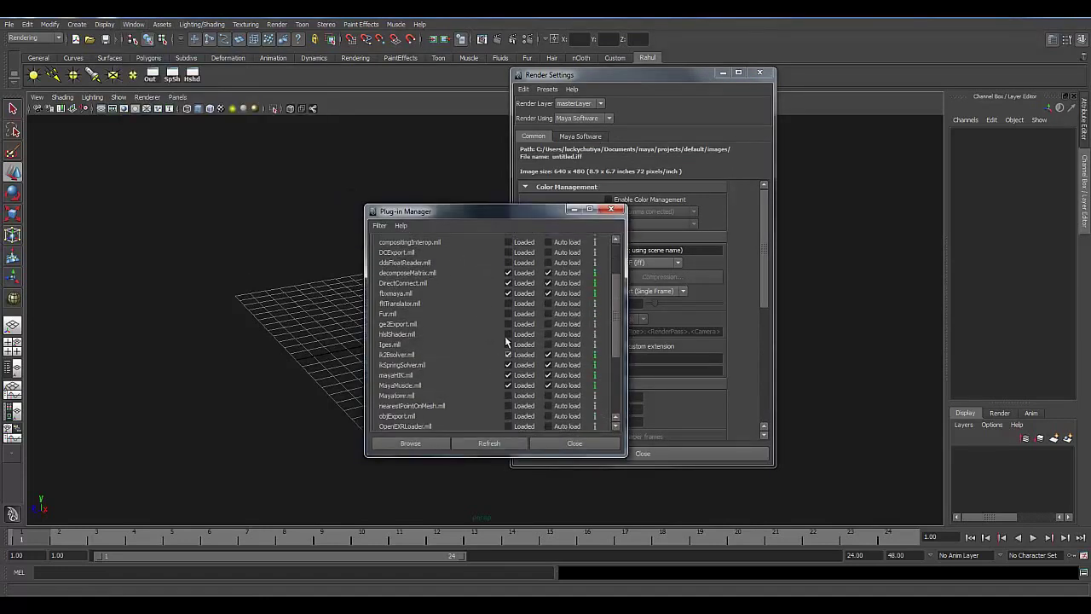
pyautogui.click(508, 395)
pyautogui.click(563, 395)
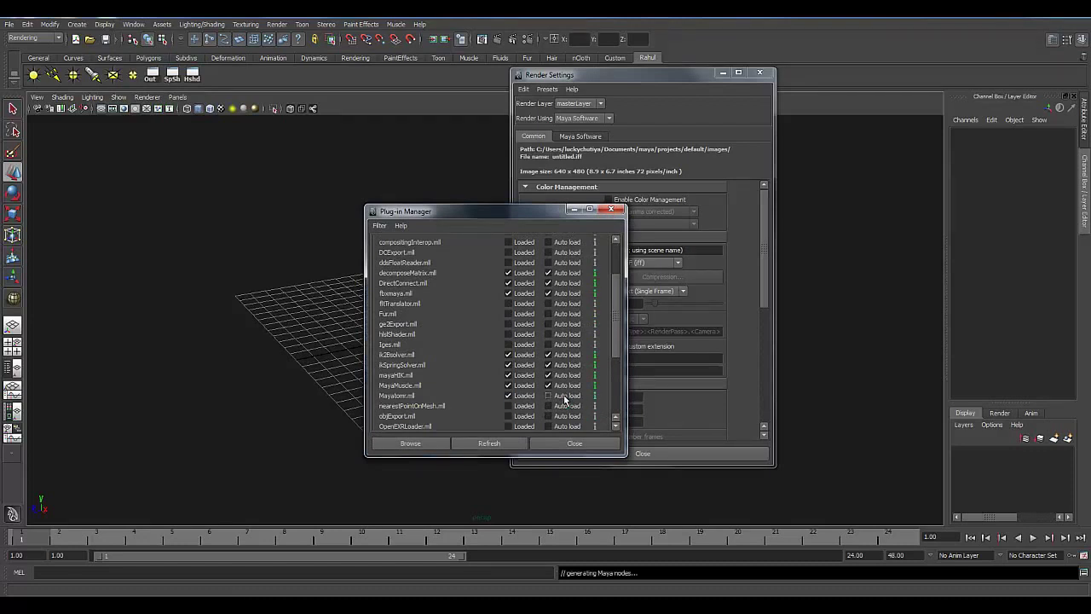
pyautogui.click(570, 443)
# Step: Set the scene to render using mental ray and create an Image Based Lighting environment under Indirect Lighting
pyautogui.click(607, 119)
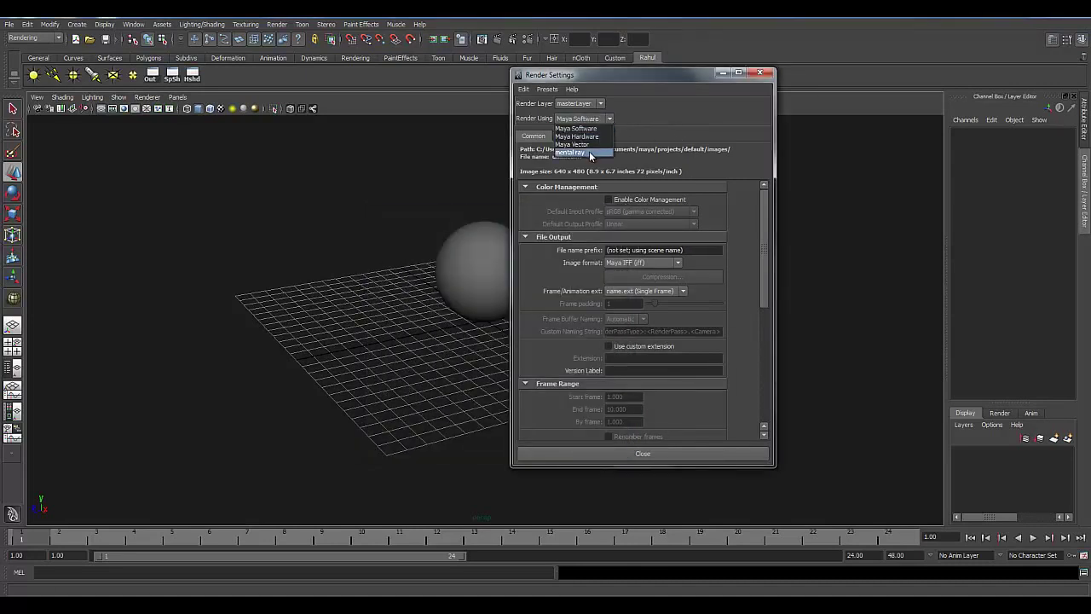
pyautogui.click(589, 152)
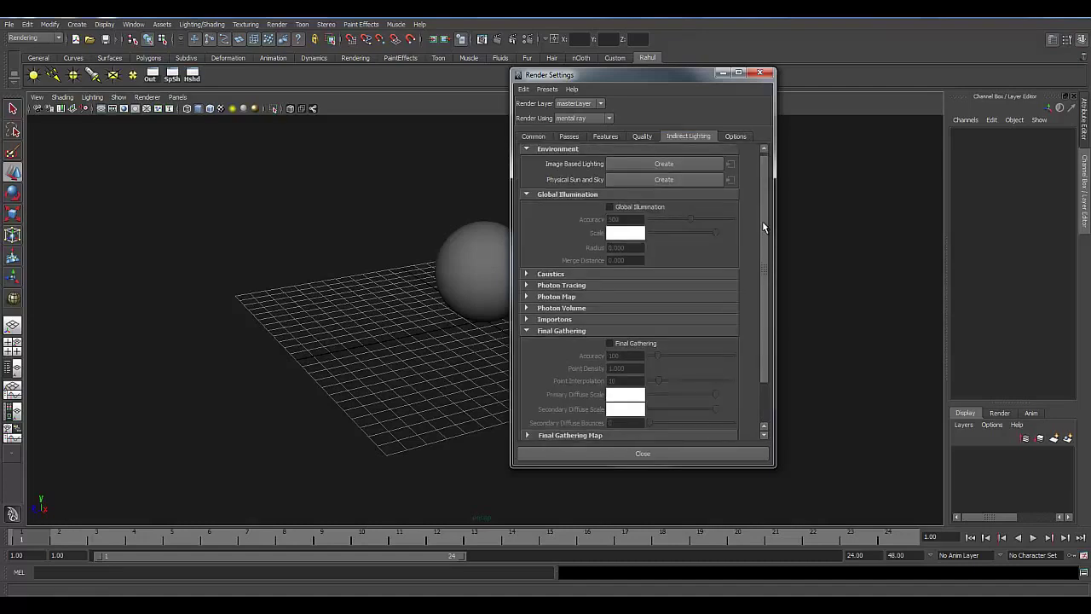
pyautogui.click(678, 165)
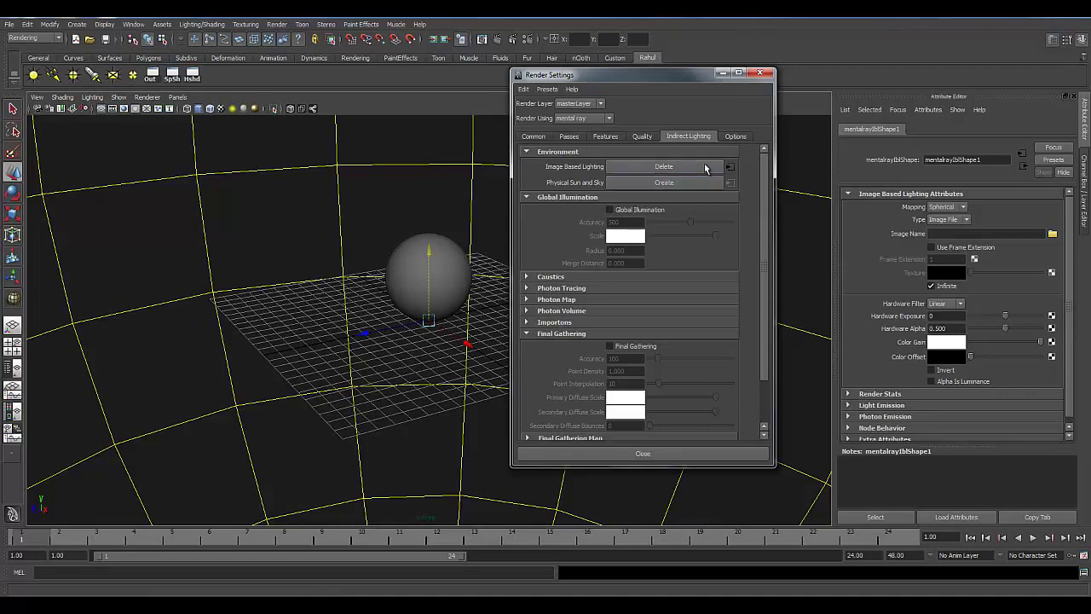
pyautogui.click(680, 166)
pyautogui.click(667, 167)
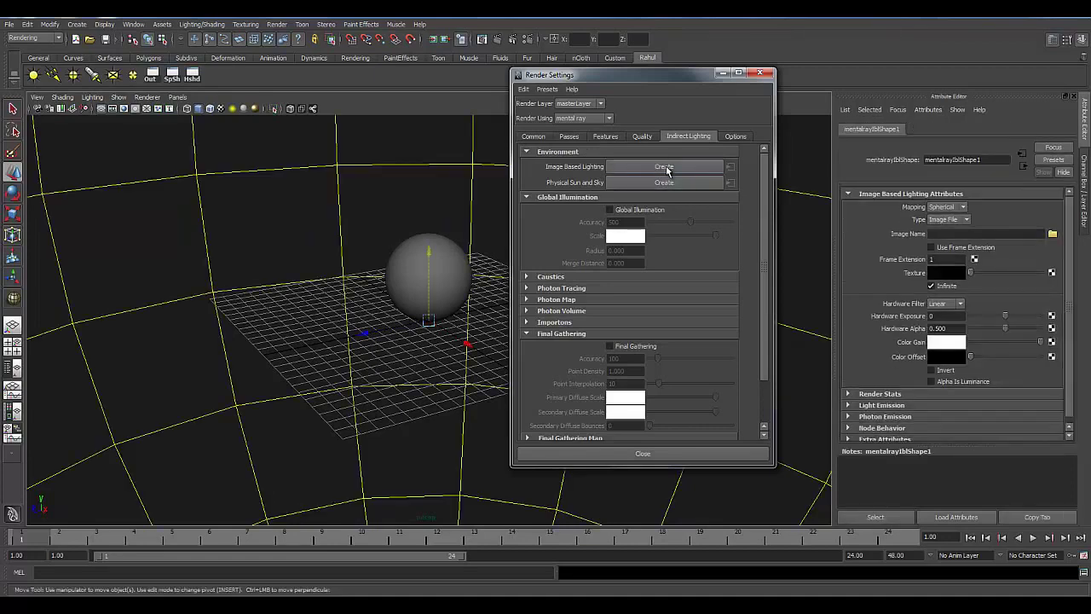
# Step: Examine the image based lighting sphere from outside and from within, around the grid and grey sphere
pyautogui.keyDown('alt'); pyautogui.moveTo(301, 263); pyautogui.dragTo(159, 250, button='right'); pyautogui.keyUp('alt')
pyautogui.keyDown('alt'); pyautogui.moveTo(426, 258); pyautogui.dragTo(290, 271, button='right'); pyautogui.keyUp('alt')
pyautogui.keyDown('alt'); pyautogui.moveTo(290, 271); pyautogui.dragTo(327, 272); pyautogui.keyUp('alt')
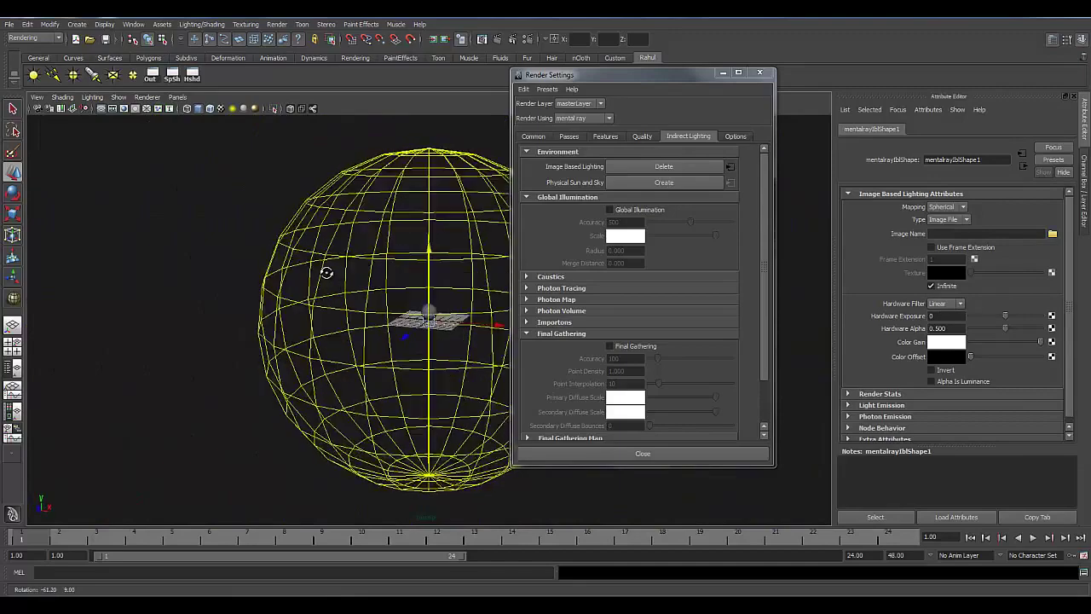
pyautogui.click(214, 213)
pyautogui.keyDown('alt'); pyautogui.moveTo(478, 300); pyautogui.dragTo(527, 312, button='right'); pyautogui.keyUp('alt')
pyautogui.keyDown('alt'); pyautogui.moveTo(512, 310); pyautogui.dragTo(457, 304); pyautogui.keyUp('alt')
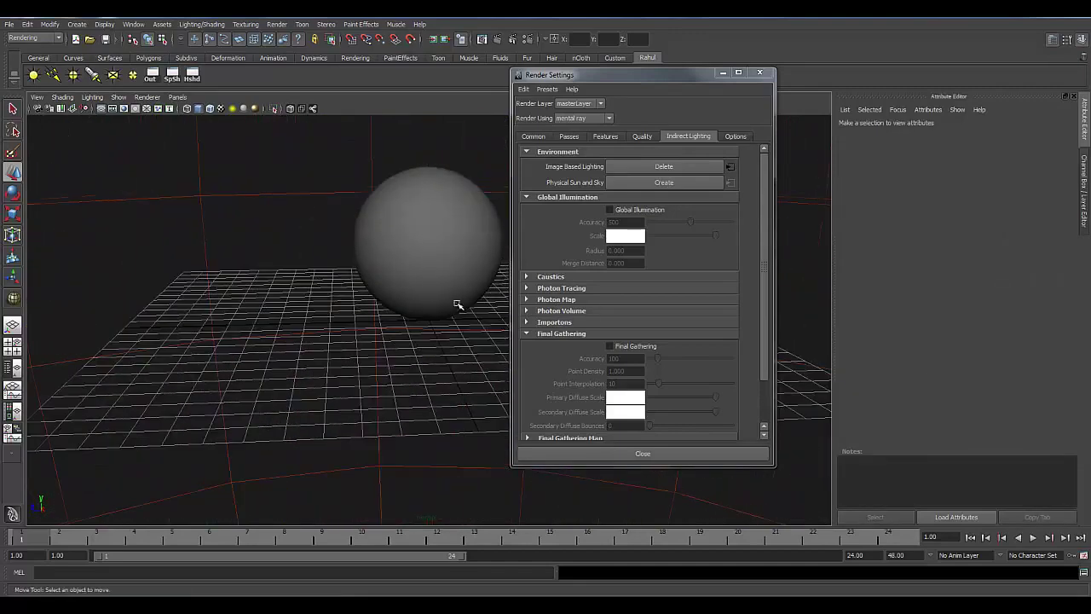
pyautogui.keyDown('alt'); pyautogui.moveTo(443, 302); pyautogui.dragTo(451, 333, button='middle'); pyautogui.keyUp('alt')
pyautogui.keyDown('alt'); pyautogui.moveTo(451, 333); pyautogui.dragTo(375, 307, button='right'); pyautogui.keyUp('alt')
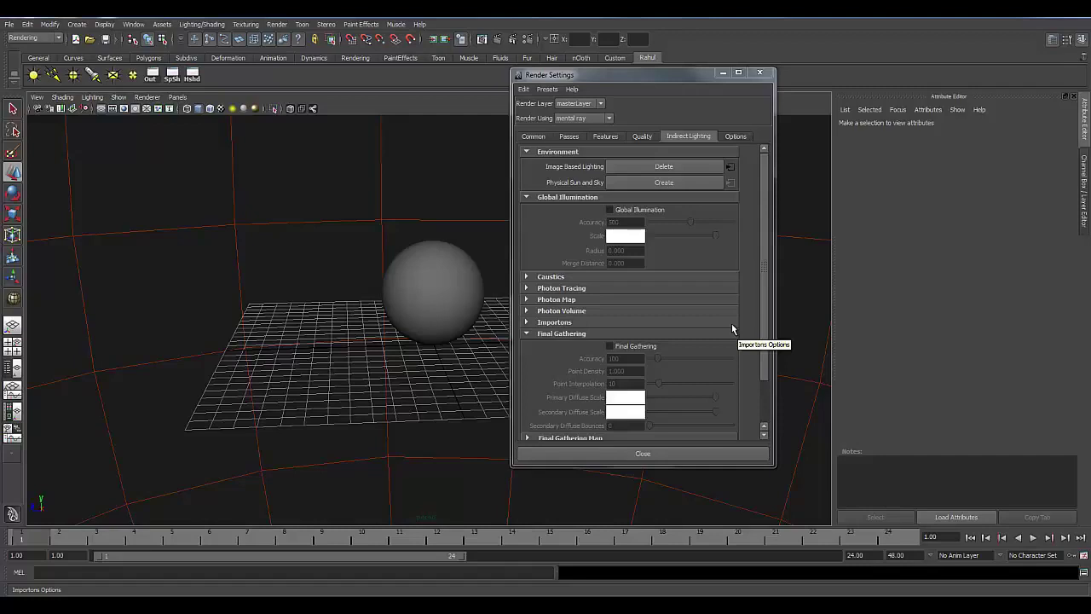
# Step: Close Render Settings, select the image based lighting sphere and display its attributes
pyautogui.click(752, 77)
pyautogui.hotkey('ctrl', 'a')
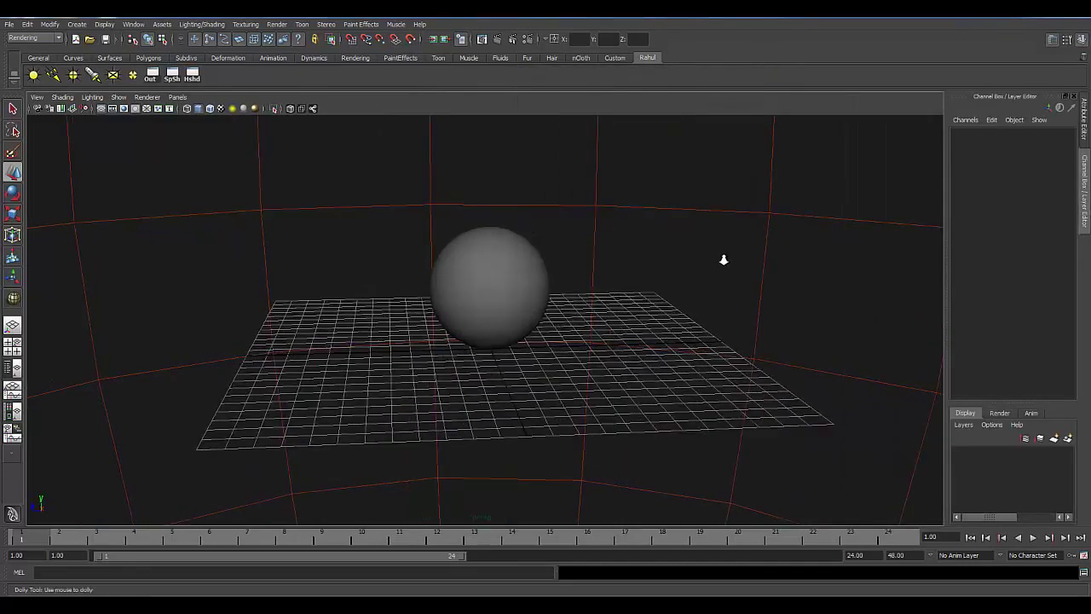
pyautogui.scroll(5, 686, 287)
pyautogui.keyDown('alt'); pyautogui.moveTo(686, 287); pyautogui.dragTo(681, 314); pyautogui.keyUp('alt')
pyautogui.click(744, 456)
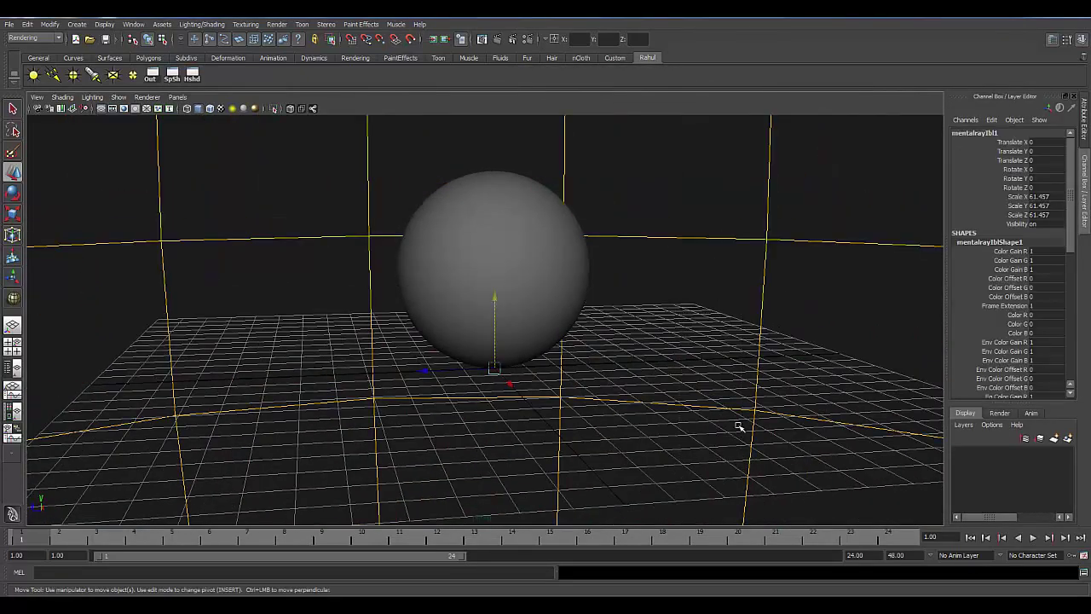
pyautogui.hotkey('ctrl', 'a')
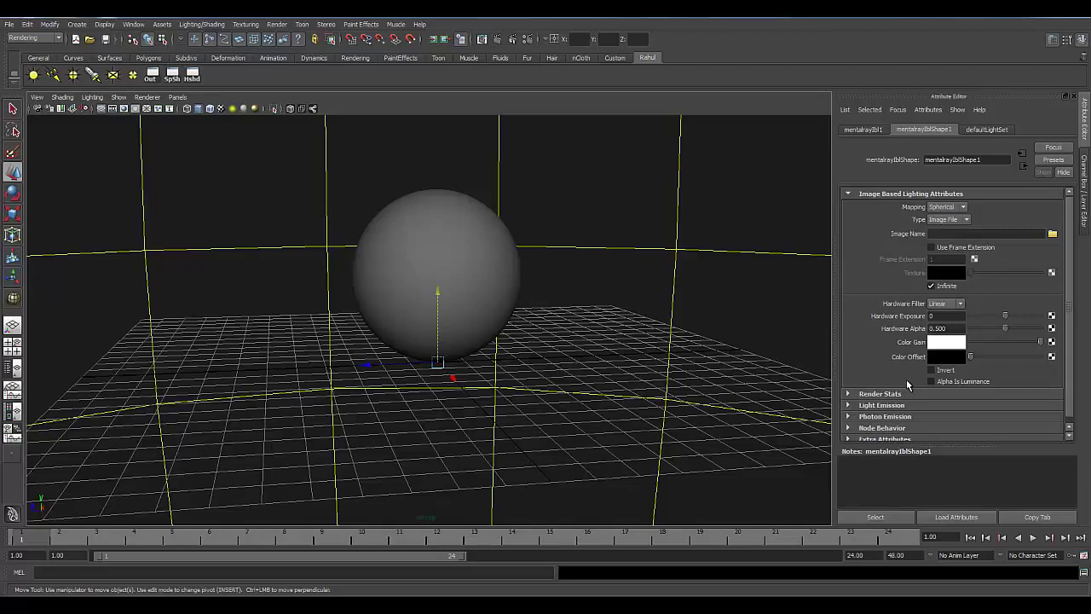
pyautogui.scroll(-1, 920, 334)
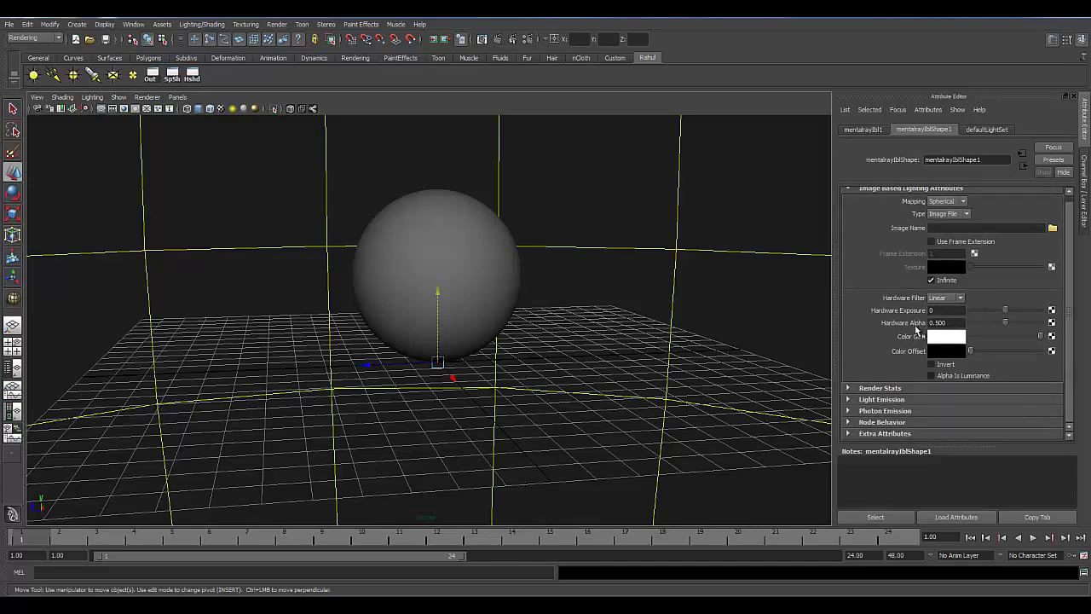
# Step: Set the image based lighting sphere's Scale X, Y and Z to 30
pyautogui.keyDown('alt'); pyautogui.moveTo(509, 353); pyautogui.dragTo(516, 361); pyautogui.keyUp('alt')
pyautogui.keyDown('alt'); pyautogui.moveTo(506, 358); pyautogui.dragTo(289, 372, button='right'); pyautogui.keyUp('alt')
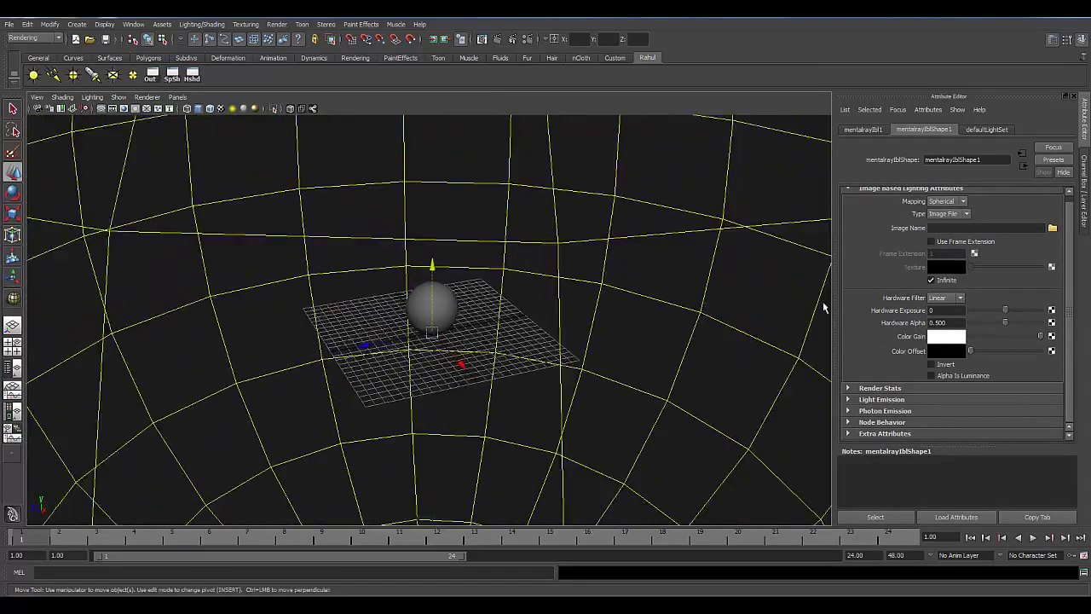
pyautogui.click(1085, 186)
pyautogui.moveTo(1044, 197); pyautogui.dragTo(1048, 216)
pyautogui.click(1046, 206)
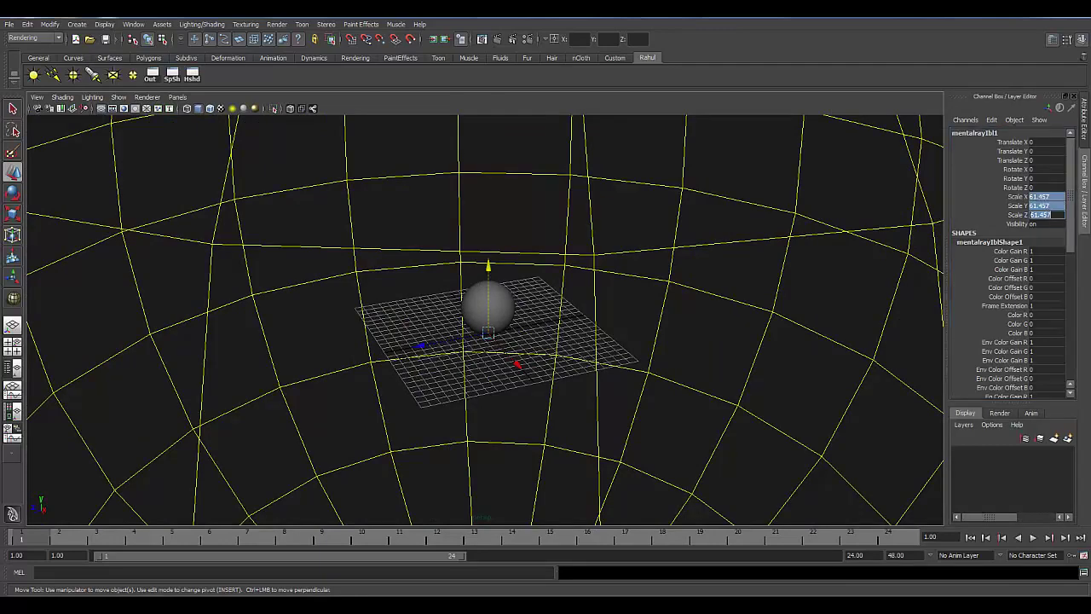
pyautogui.write('30')
pyautogui.press('Return')
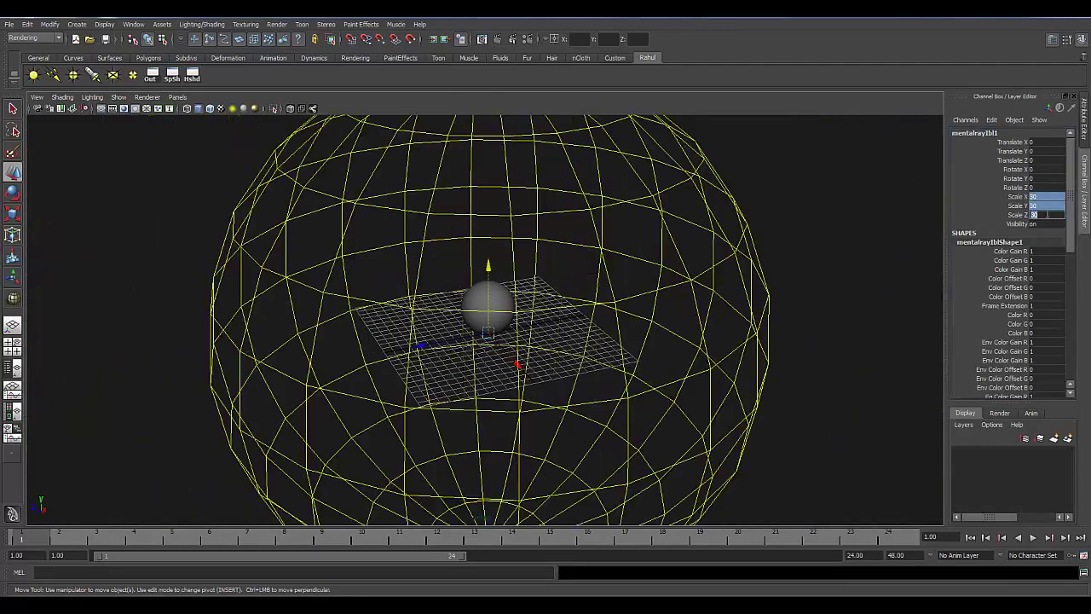
# Step: Lower the grey polygon sphere slightly to a Translate Y of about 3.03 and deselect it
pyautogui.keyDown('alt'); pyautogui.moveTo(285, 324); pyautogui.dragTo(835, 332, button='right'); pyautogui.keyUp('alt')
pyautogui.keyDown('alt'); pyautogui.moveTo(638, 366); pyautogui.dragTo(713, 351); pyautogui.keyUp('alt')
pyautogui.click(564, 384)
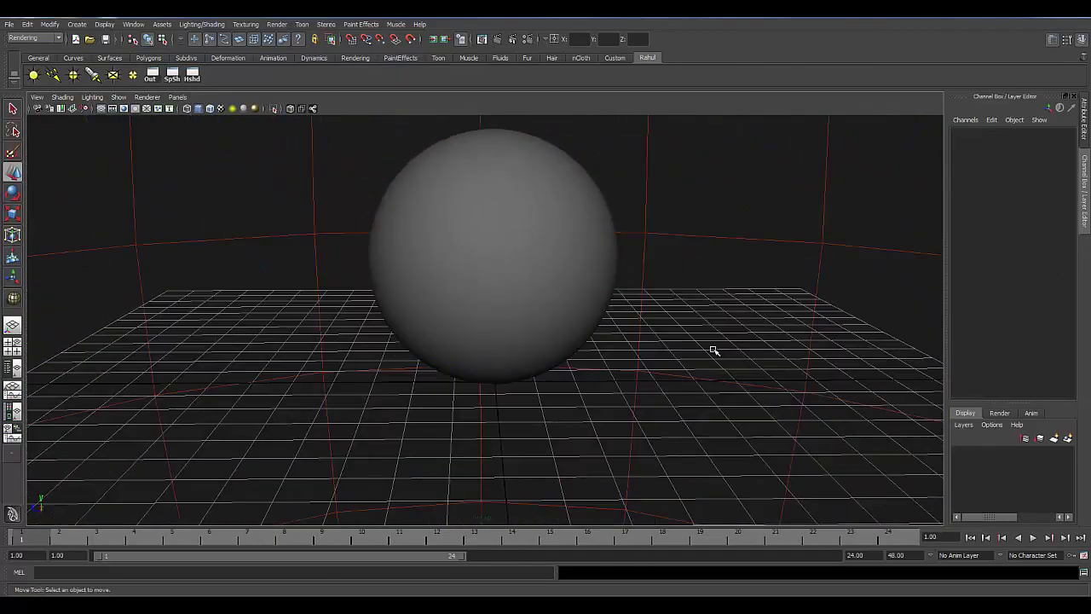
pyautogui.keyDown('alt'); pyautogui.moveTo(550, 359); pyautogui.dragTo(511, 307); pyautogui.keyUp('alt')
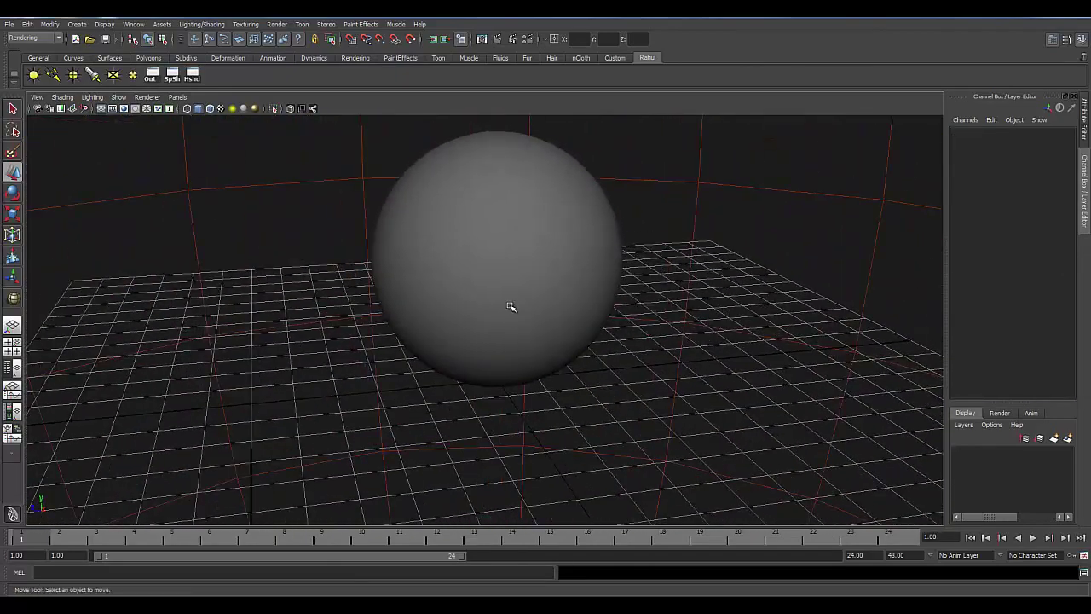
pyautogui.keyDown('alt'); pyautogui.moveTo(498, 413); pyautogui.dragTo(500, 387); pyautogui.keyUp('alt')
pyautogui.click(500, 384)
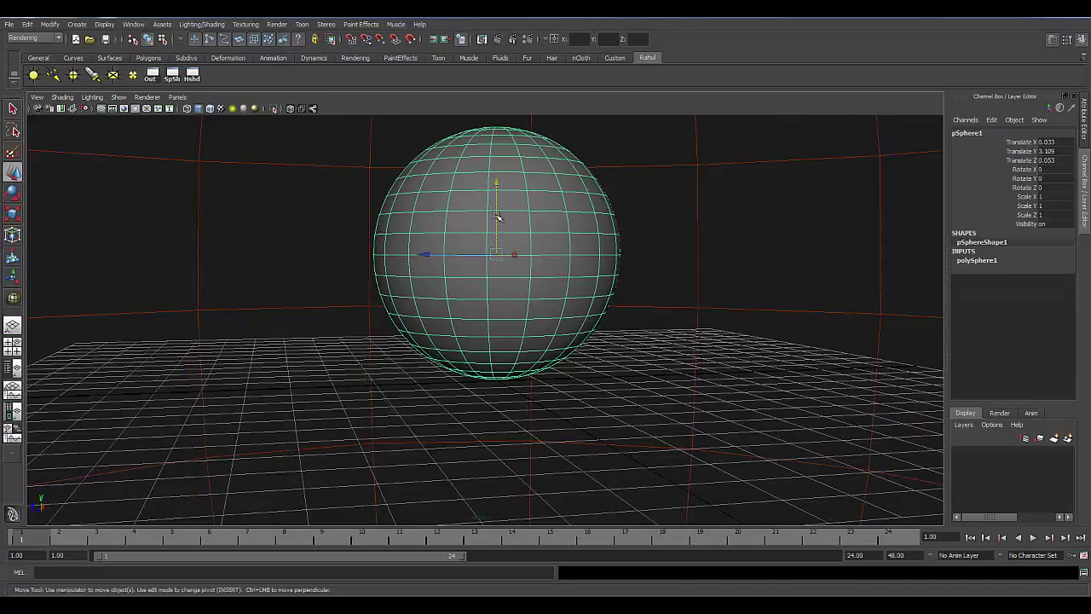
pyautogui.moveTo(498, 216); pyautogui.dragTo(498, 220)
pyautogui.keyDown('alt'); pyautogui.moveTo(545, 381); pyautogui.dragTo(640, 375); pyautogui.keyUp('alt')
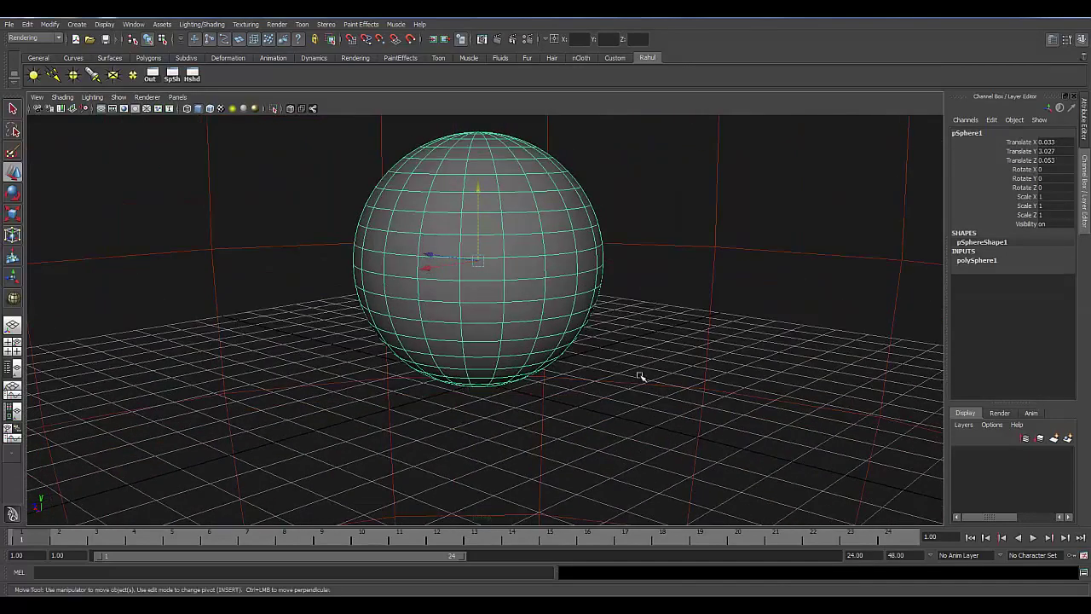
pyautogui.click(535, 400)
pyautogui.moveTo(534, 399)
pyautogui.keyDown('alt'); pyautogui.mouseDown()
pyautogui.moveTo(453, 397)
pyautogui.moveTo(555, 394)
pyautogui.mouseUp(); pyautogui.keyUp('alt')
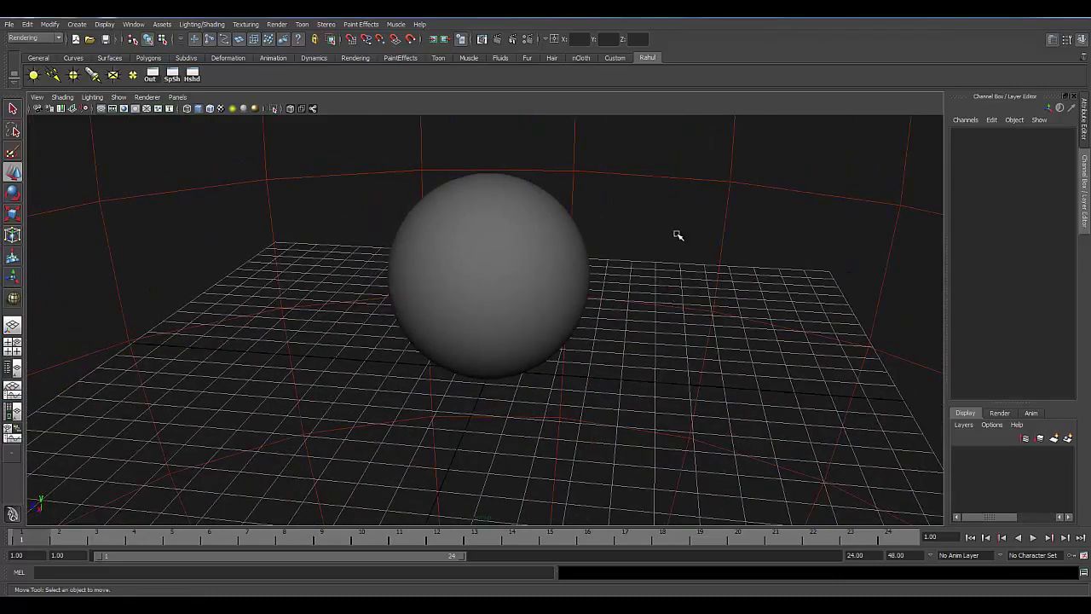
# Step: Select the image based lighting sphere again and show its Image Based Lighting Attributes
pyautogui.keyDown('alt'); pyautogui.moveTo(293, 236); pyautogui.dragTo(768, 278); pyautogui.keyUp('alt')
pyautogui.moveTo(732, 195); pyautogui.dragTo(828, 368)
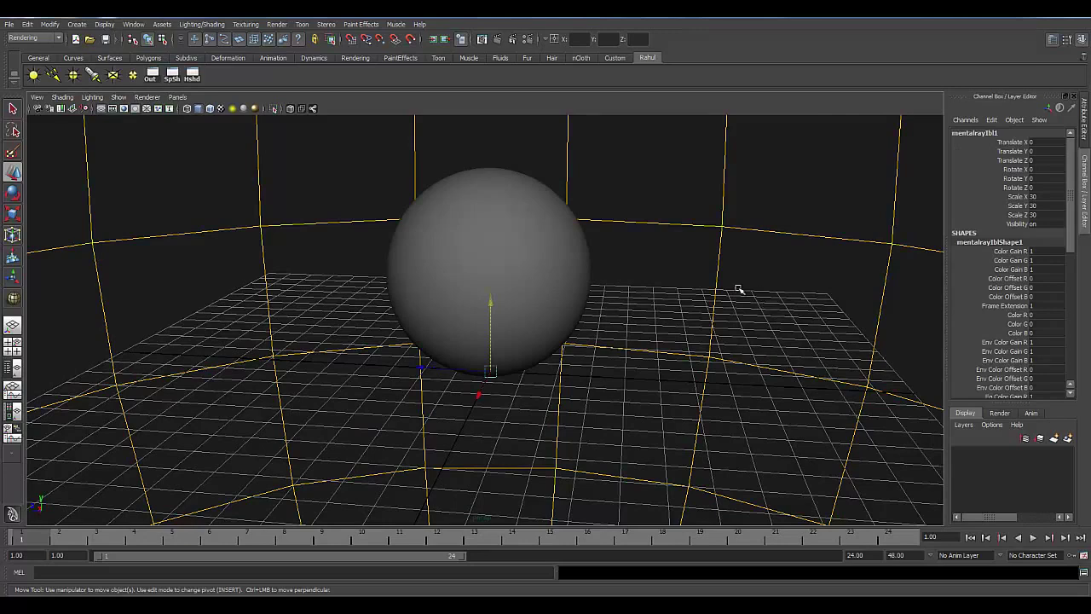
pyautogui.hotkey('ctrl', 'a')
pyautogui.click(948, 219)
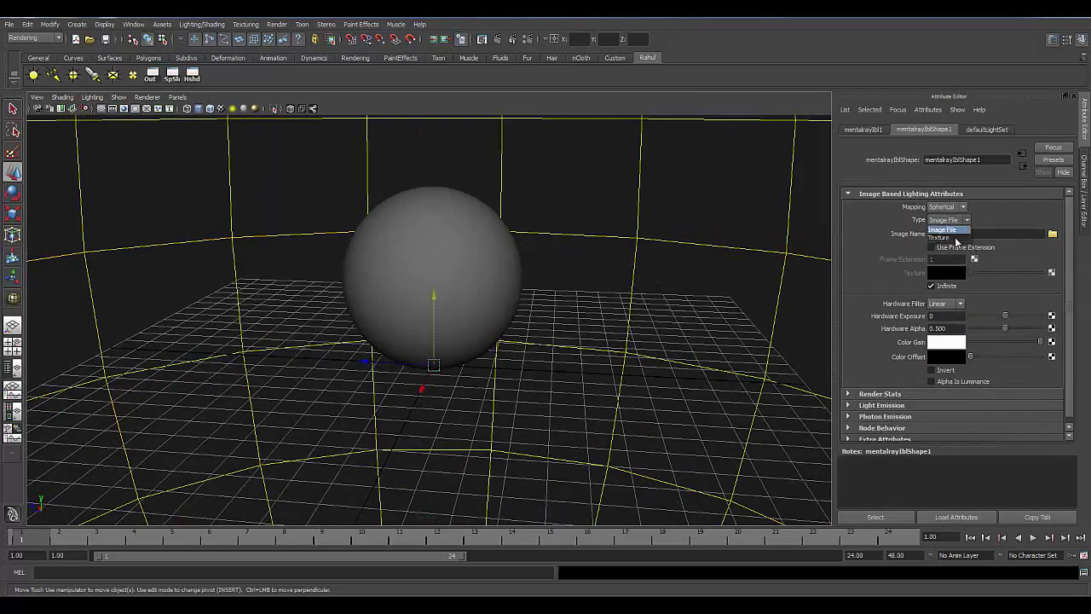
pyautogui.click(952, 236)
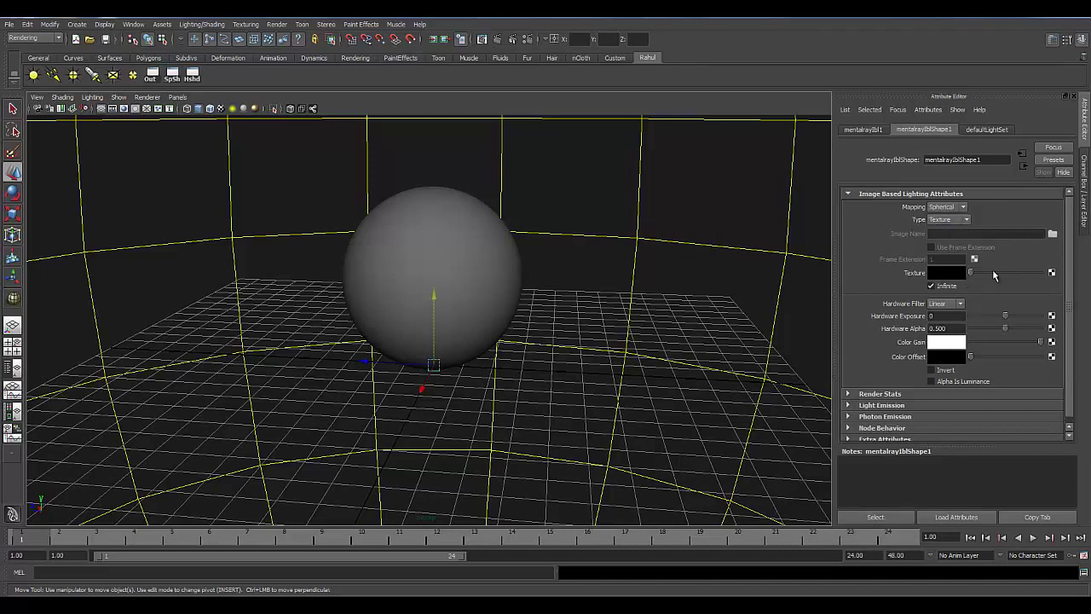
pyautogui.click(961, 224)
pyautogui.click(953, 229)
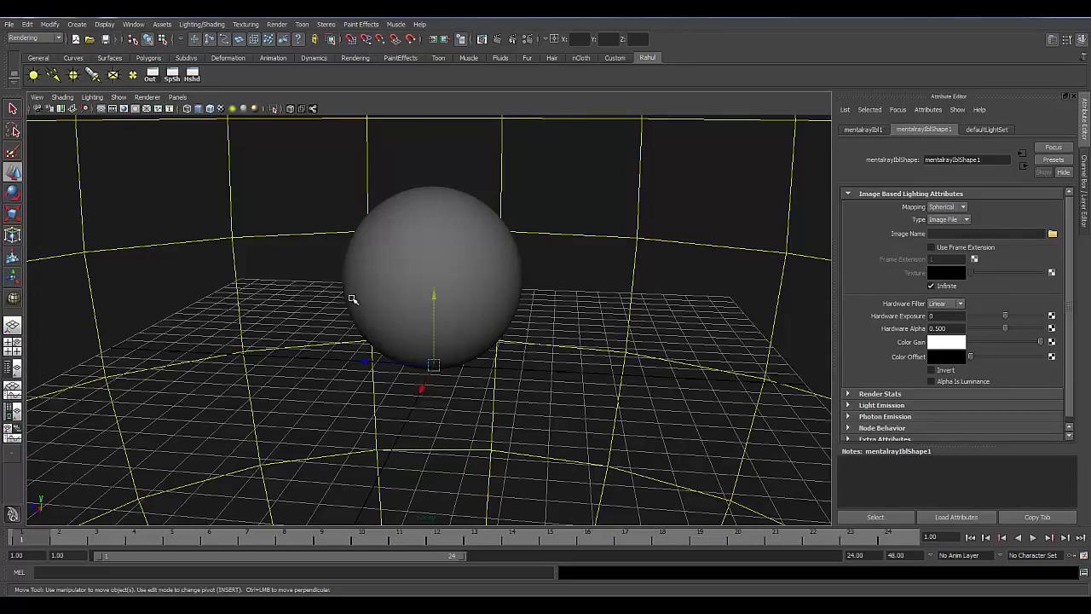
pyautogui.keyDown('alt'); pyautogui.moveTo(442, 320); pyautogui.dragTo(532, 330); pyautogui.keyUp('alt')
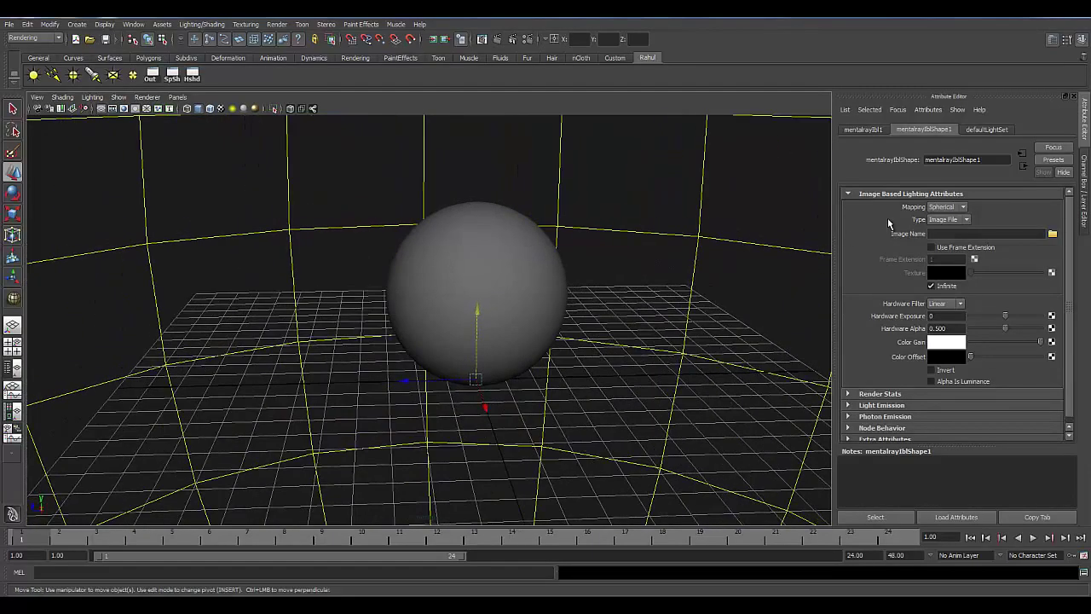
# Step: Set the image based lighting type to Texture and its texture colour to medium blue (RGB 0.262, 0.445, 0.685)
pyautogui.click(966, 220)
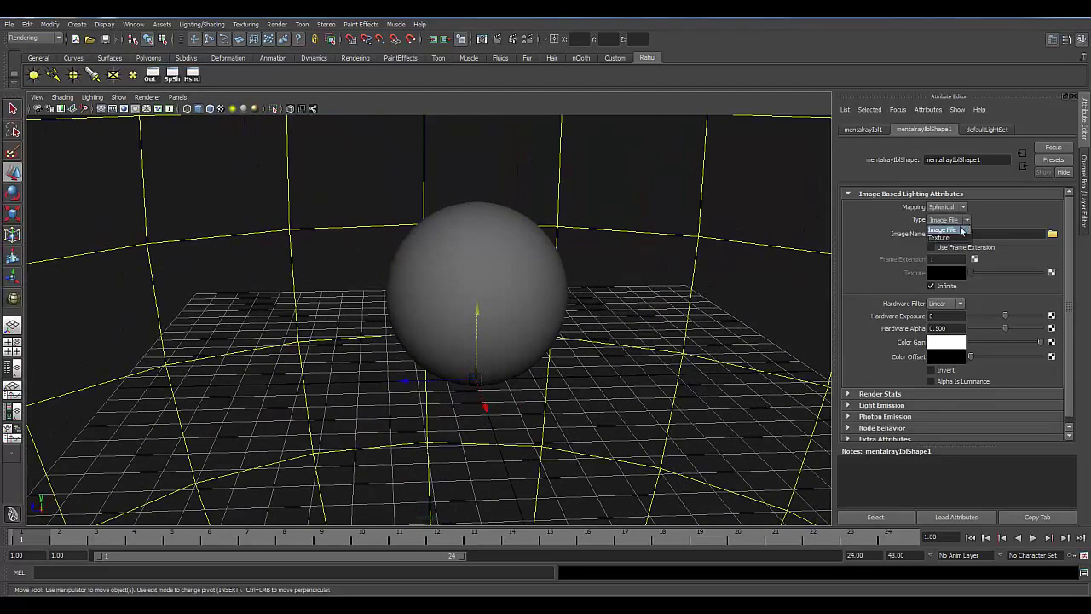
pyautogui.click(955, 233)
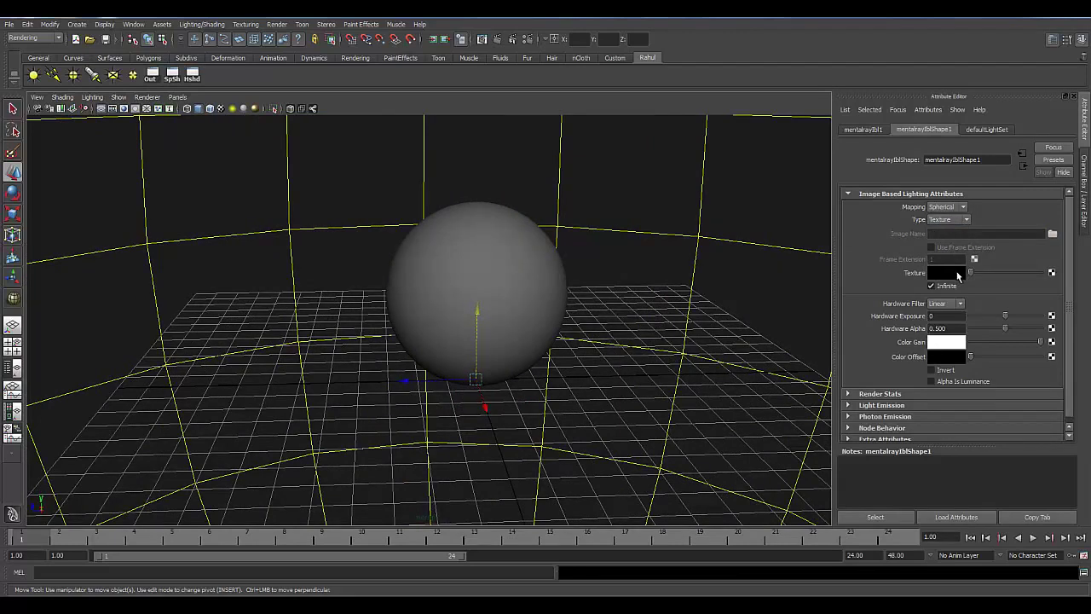
pyautogui.click(954, 274)
pyautogui.moveTo(926, 290); pyautogui.dragTo(962, 319)
pyautogui.keyDown('alt'); pyautogui.moveTo(671, 359); pyautogui.dragTo(607, 354); pyautogui.keyUp('alt')
pyautogui.keyDown('alt'); pyautogui.moveTo(607, 353); pyautogui.dragTo(618, 373, button='right'); pyautogui.keyUp('alt')
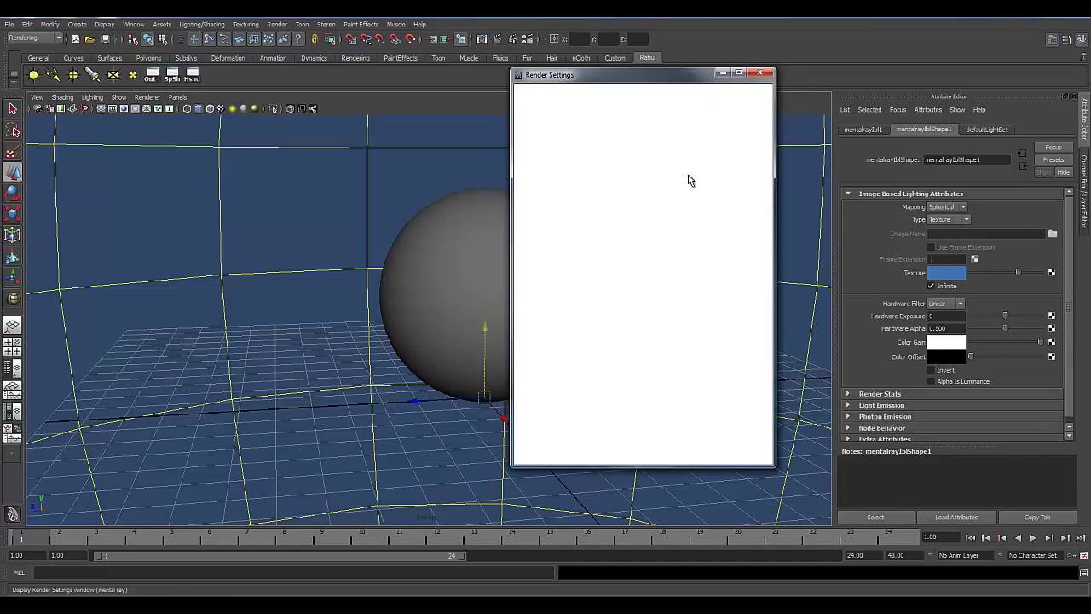
pyautogui.click(759, 72)
pyautogui.keyDown('alt'); pyautogui.moveTo(517, 370); pyautogui.dragTo(513, 371, button='right'); pyautogui.keyUp('alt')
pyautogui.keyDown('alt'); pyautogui.moveTo(513, 371); pyautogui.dragTo(590, 364); pyautogui.keyUp('alt')
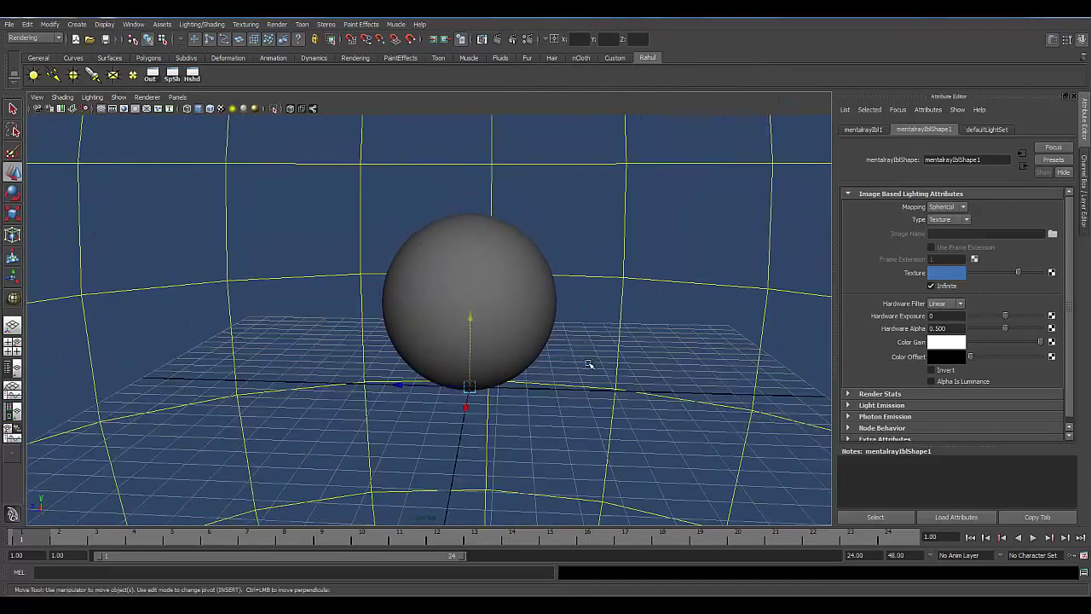
pyautogui.keyDown('alt'); pyautogui.moveTo(503, 373); pyautogui.dragTo(478, 396, button='right'); pyautogui.keyUp('alt')
pyautogui.keyDown('alt'); pyautogui.moveTo(478, 397); pyautogui.dragTo(522, 391); pyautogui.keyUp('alt')
pyautogui.keyDown('alt'); pyautogui.moveTo(522, 392); pyautogui.dragTo(444, 392, button='right'); pyautogui.keyUp('alt')
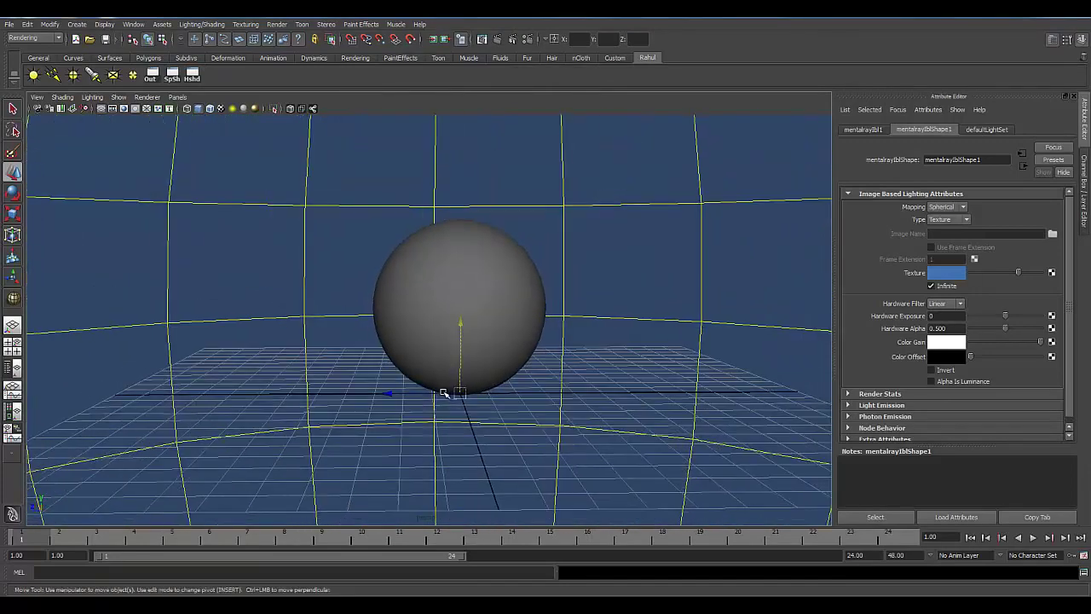
# Step: Turn off the default light in the common render options of Render Settings and close the window
pyautogui.click(528, 39)
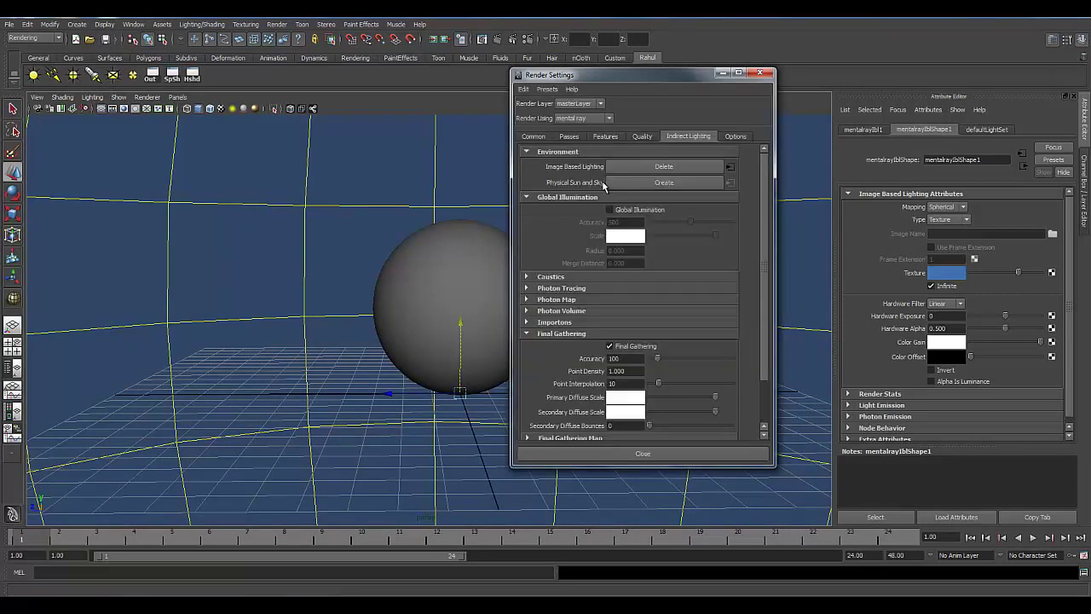
pyautogui.scroll(-5, 607, 431)
pyautogui.scroll(-1, 576, 432)
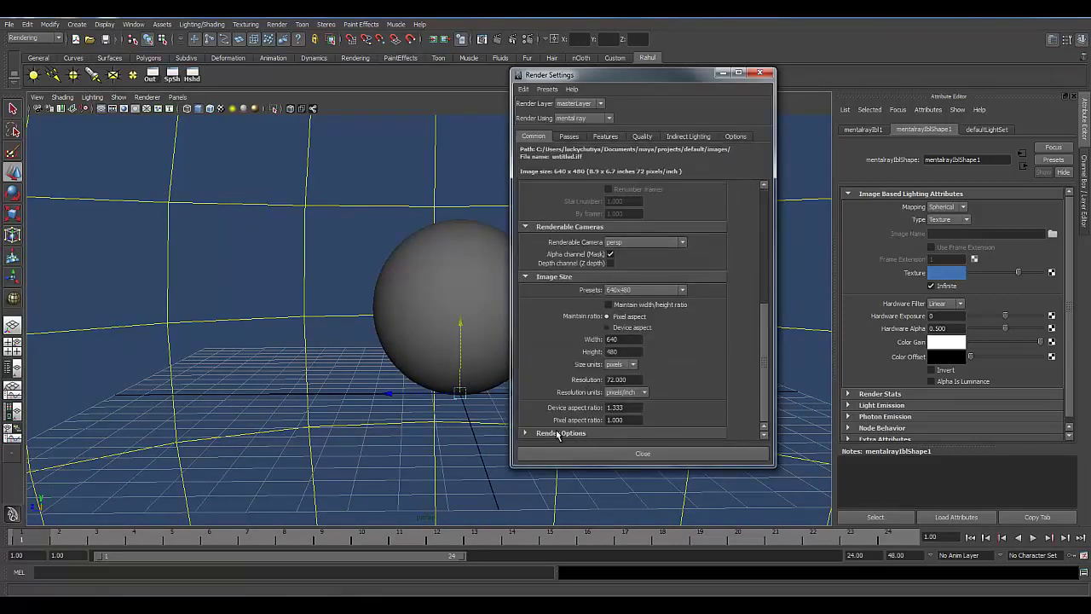
pyautogui.click(558, 433)
pyautogui.scroll(-2, 640, 393)
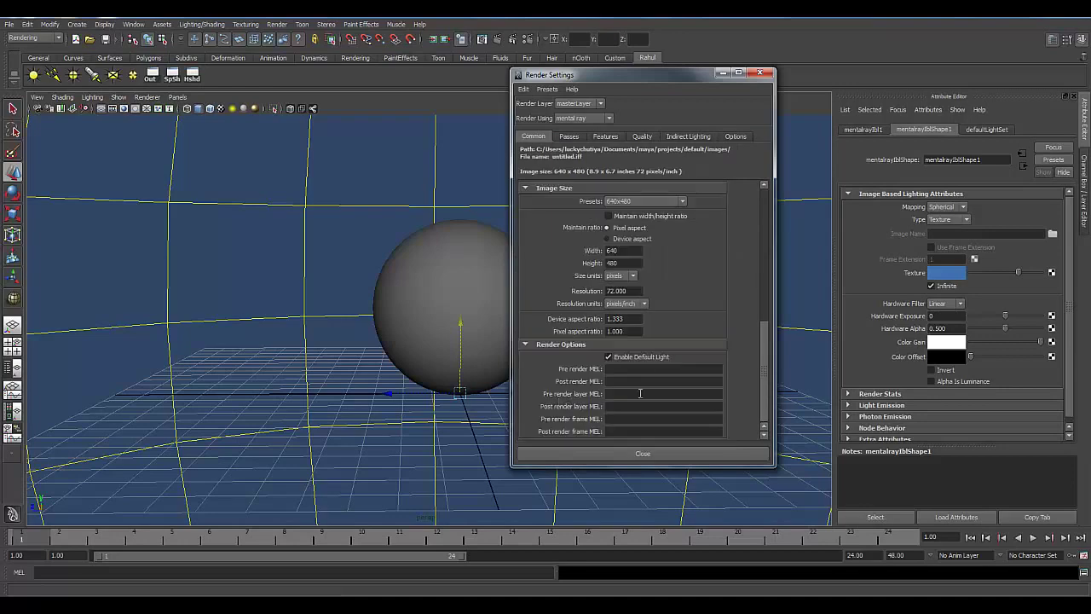
pyautogui.click(760, 74)
# Step: Bring the Render View beside the scene and render the persp camera with mental ray
pyautogui.hotkey('ctrl', 'a')
pyautogui.keyDown('alt'); pyautogui.moveTo(517, 381); pyautogui.dragTo(526, 406); pyautogui.keyUp('alt')
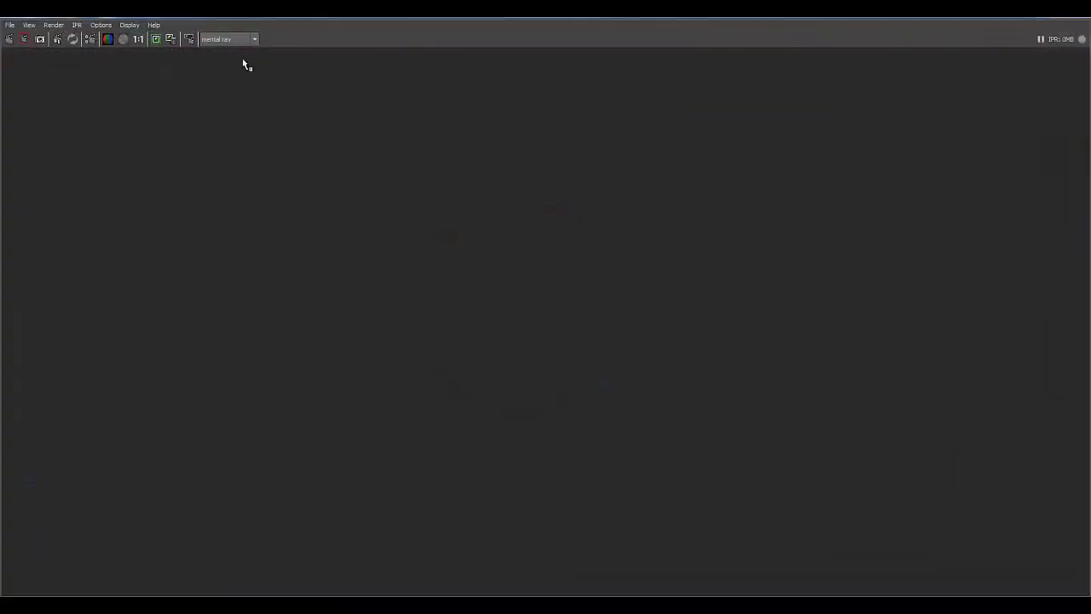
pyautogui.moveTo(188, 13); pyautogui.dragTo(480, 102)
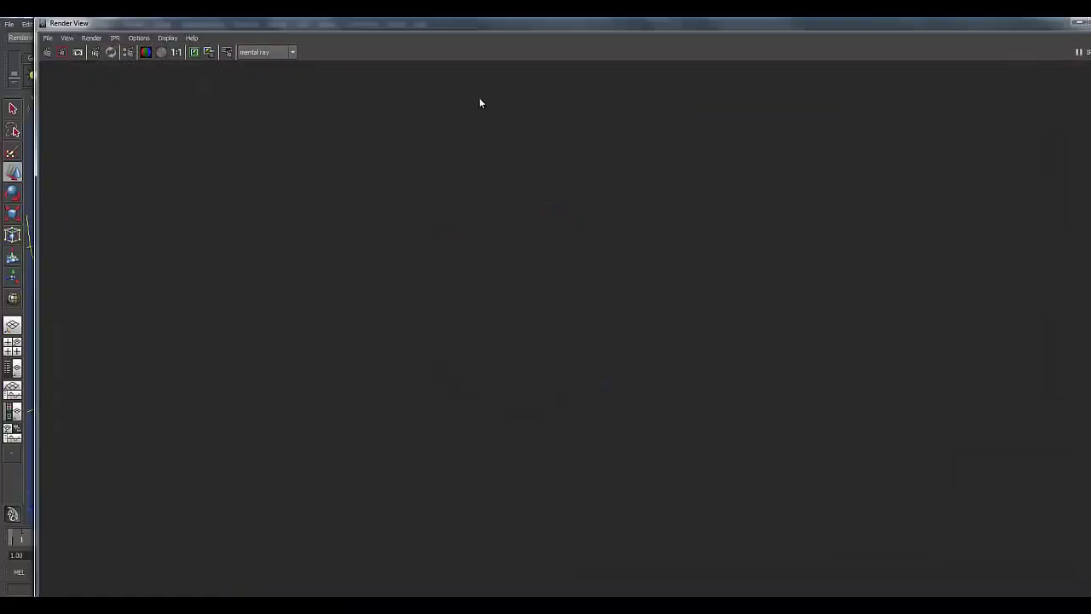
pyautogui.moveTo(745, 245); pyautogui.dragTo(935, 305)
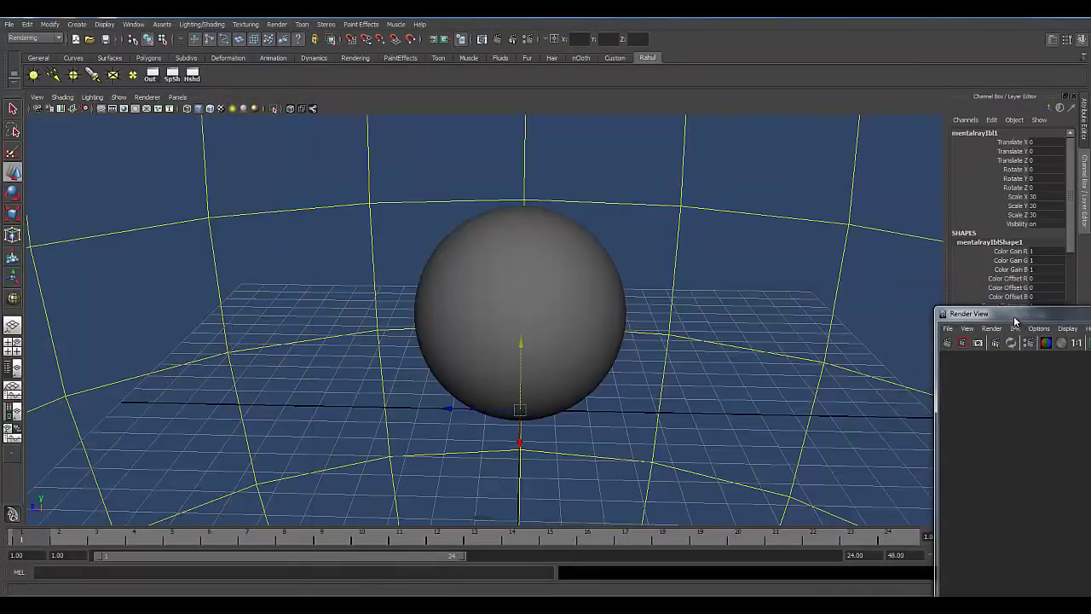
pyautogui.moveTo(1015, 316); pyautogui.dragTo(184, 52)
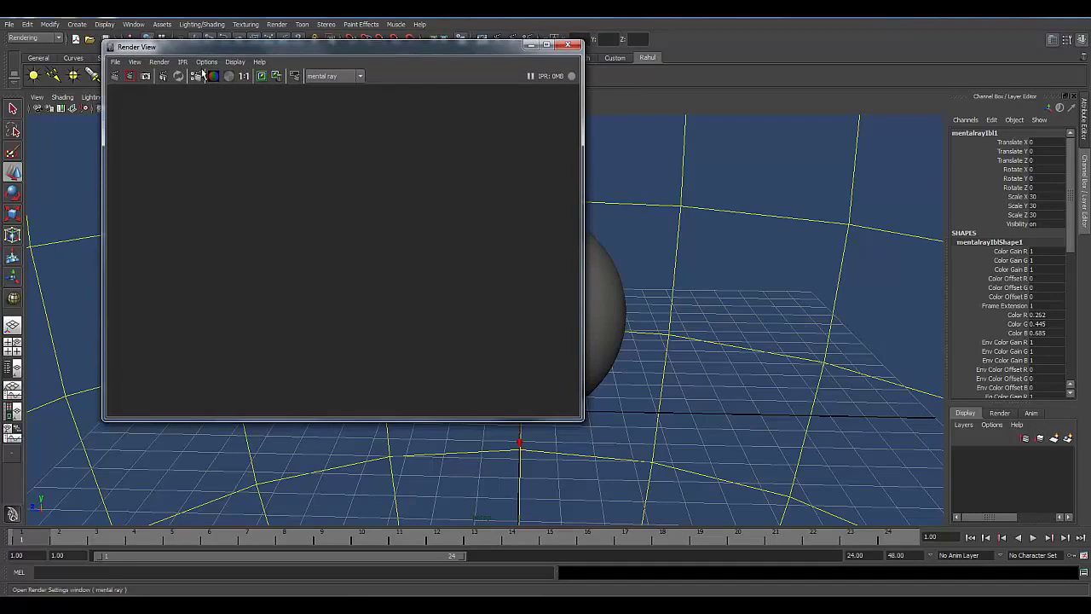
pyautogui.rightClick(114, 78)
pyautogui.click(164, 106)
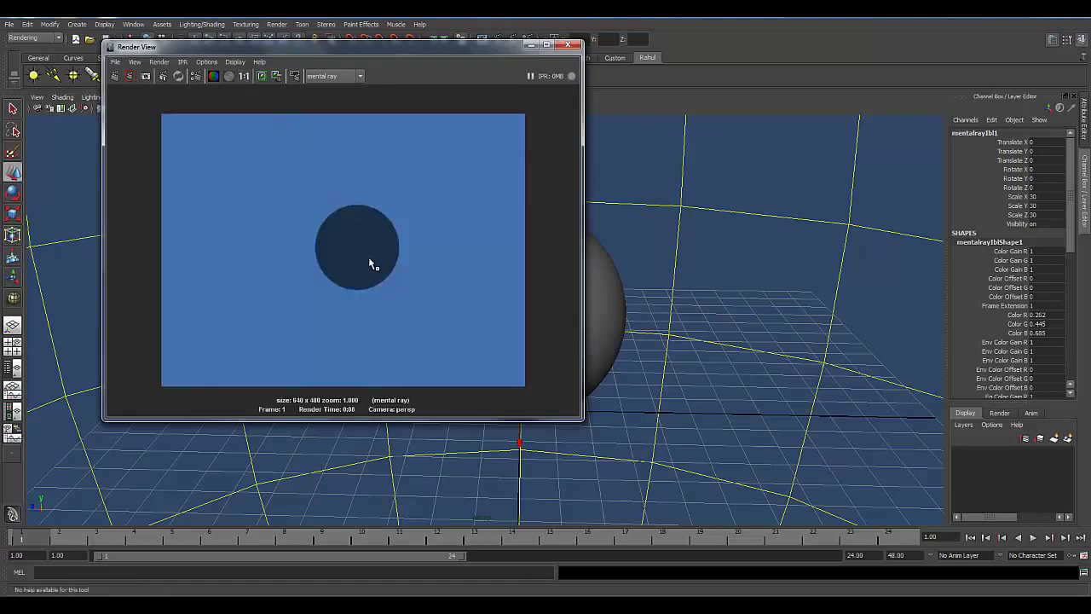
# Step: Examine the rendered sphere at real size and close the Render View
pyautogui.keyDown('alt'); pyautogui.moveTo(373, 265); pyautogui.dragTo(323, 216, button='middle'); pyautogui.keyUp('alt')
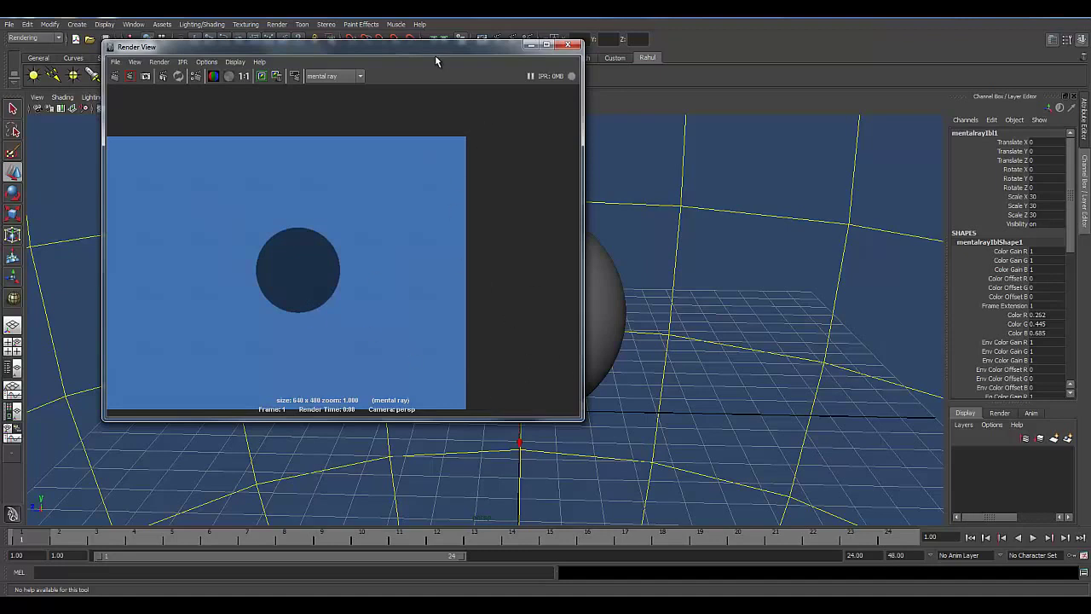
pyautogui.moveTo(365, 51); pyautogui.dragTo(498, 54)
pyautogui.click(378, 81)
pyautogui.keyDown('alt'); pyautogui.moveTo(480, 310); pyautogui.dragTo(462, 300, button='middle'); pyautogui.keyUp('alt')
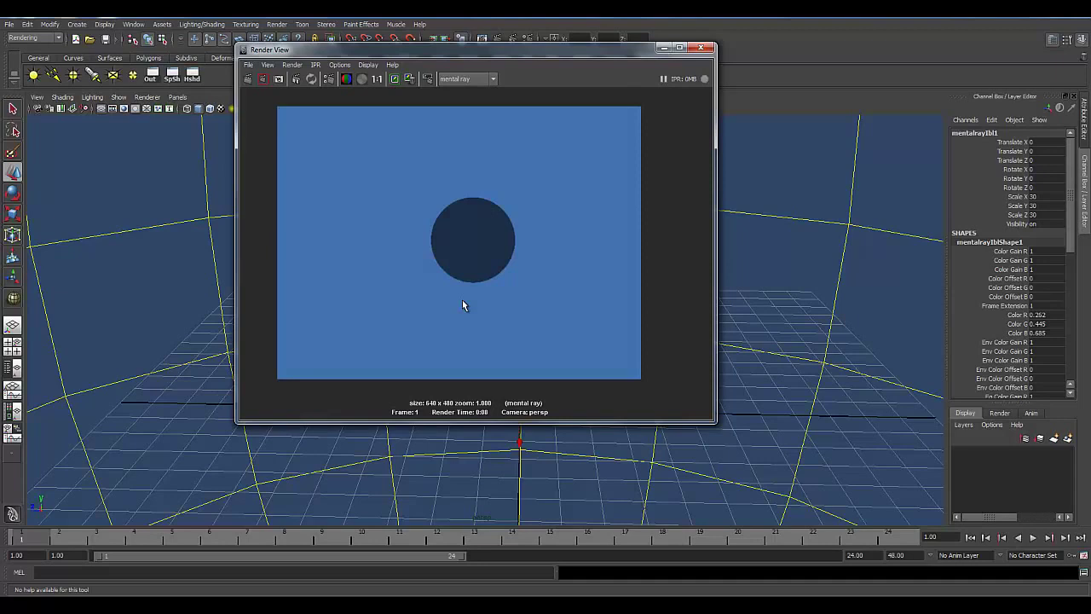
pyautogui.click(697, 48)
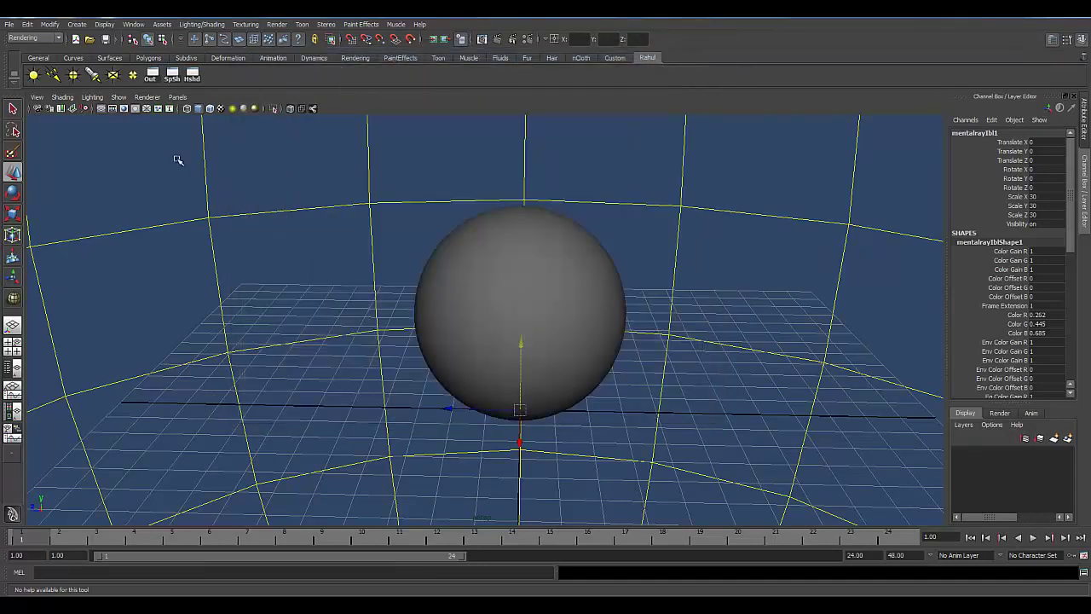
# Step: Create a directional light and raise it to a Translate Y of about 4.09
pyautogui.click(517, 409)
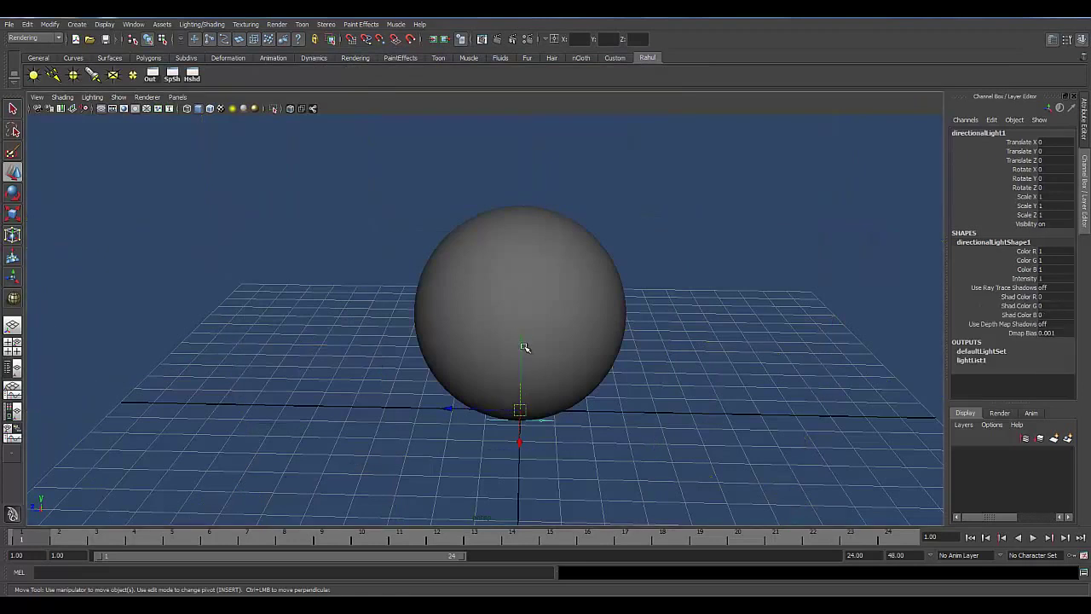
pyautogui.click(522, 344)
pyautogui.moveTo(522, 344); pyautogui.dragTo(518, 208)
# Step: Aim the directional light at rotations of about -39, 136 and -3 and position it at about X 4.7, Y 3.8, Z -3.2
pyautogui.press('e')
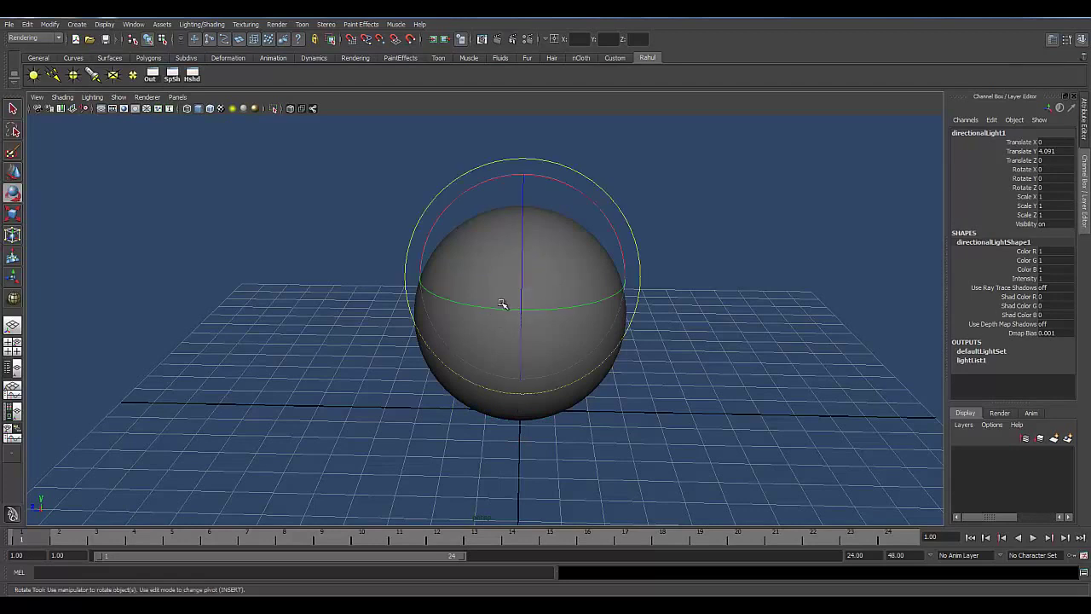
pyautogui.moveTo(530, 311); pyautogui.dragTo(691, 402)
pyautogui.press('w')
pyautogui.press('e')
pyautogui.moveTo(628, 389); pyautogui.dragTo(712, 286)
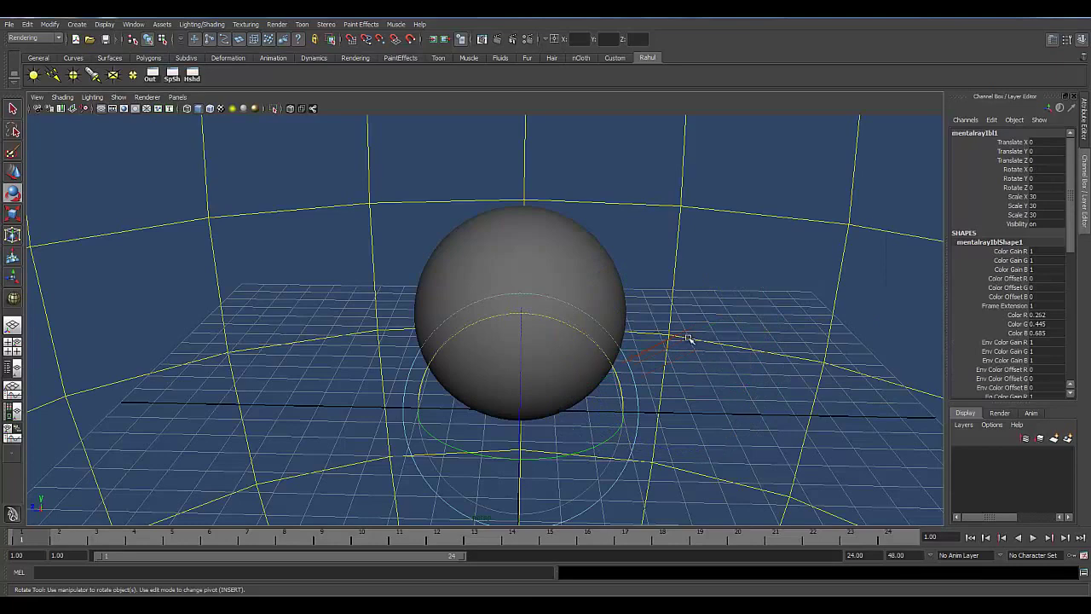
# Step: Reselect the directional light and enable Use Ray Trace Shadows in its shadow attributes
pyautogui.click(686, 327)
pyautogui.click(666, 341)
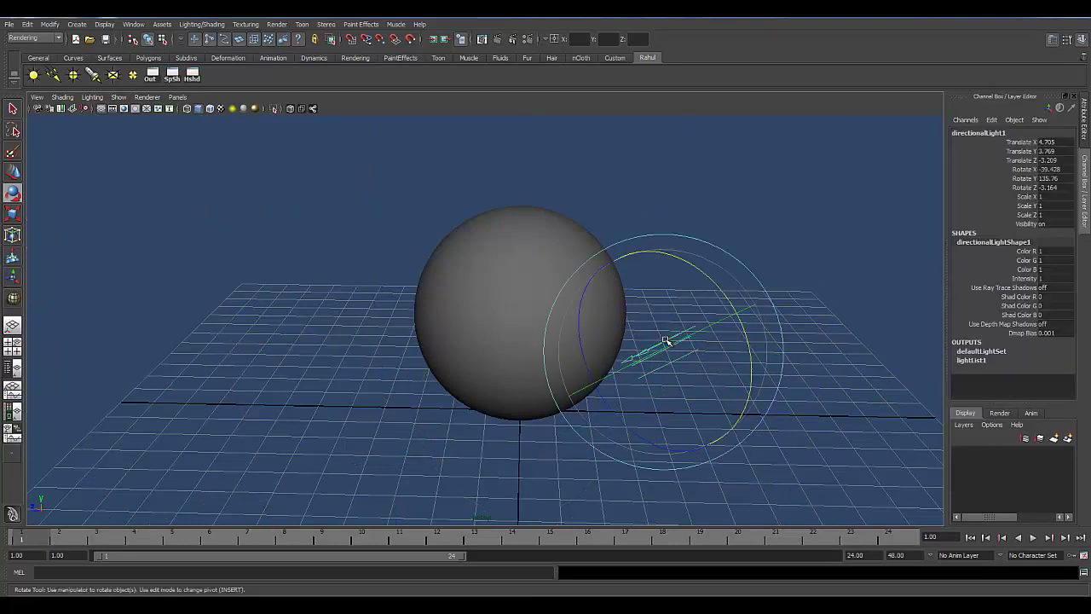
pyautogui.hotkey('ctrl', 'a')
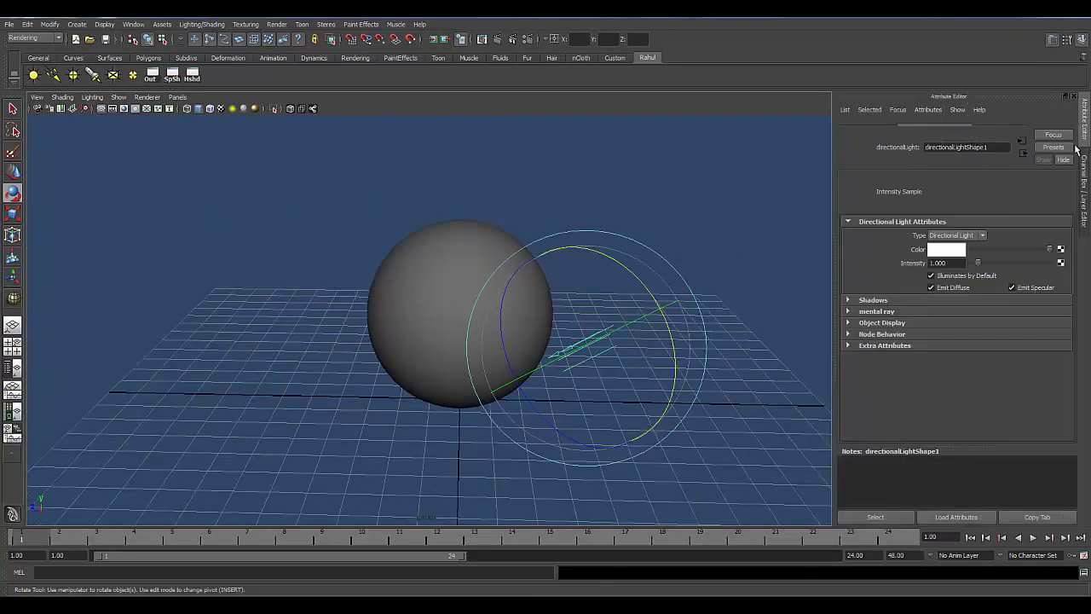
pyautogui.click(903, 313)
pyautogui.scroll(-7, 952, 378)
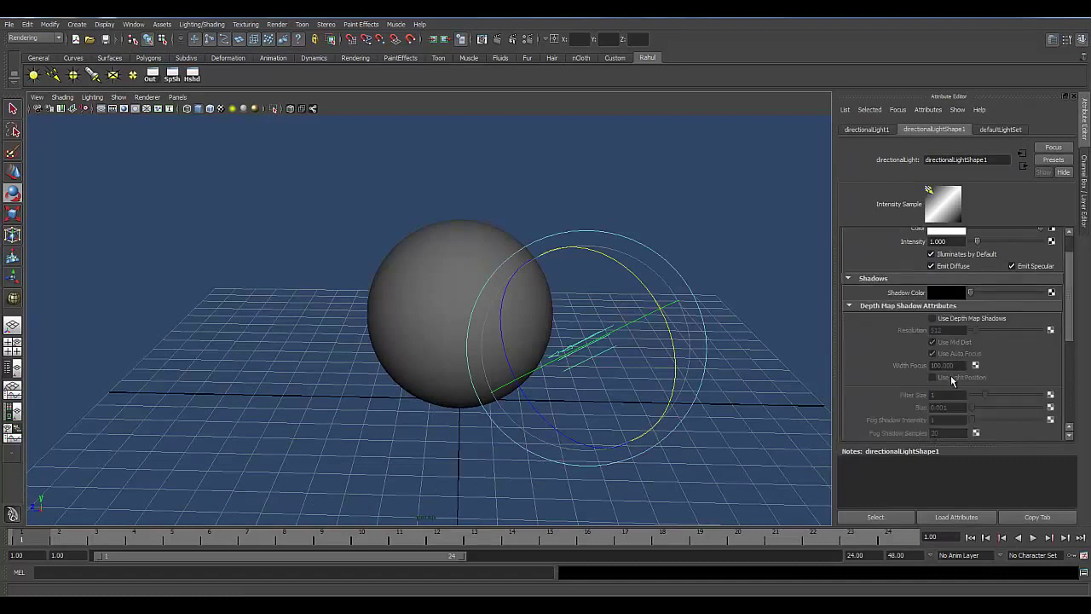
pyautogui.click(957, 348)
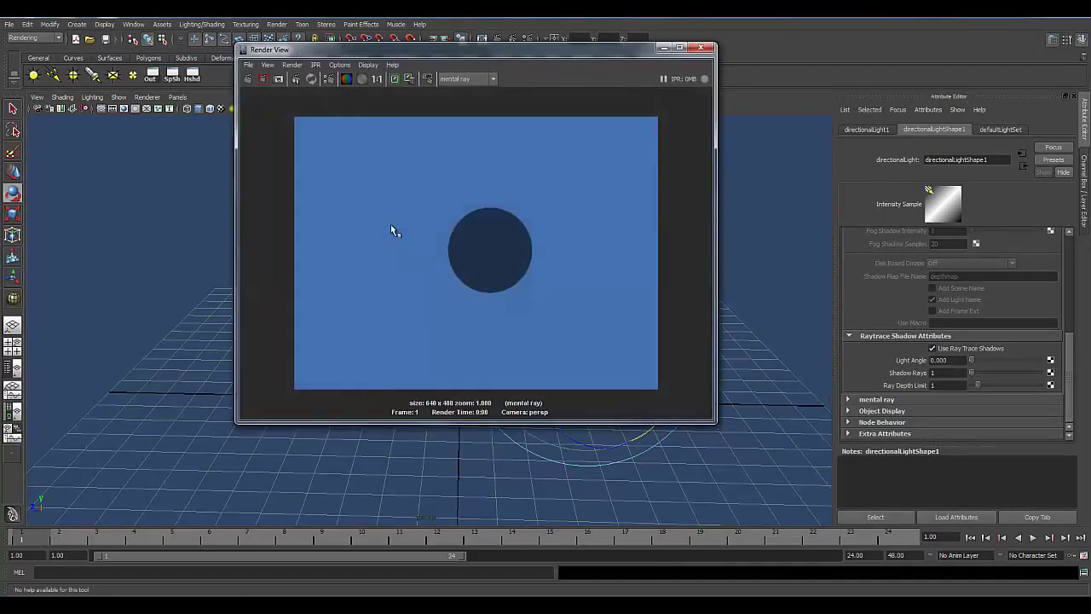
# Step: Render only a region around the sphere in the Render View and move the window aside
pyautogui.moveTo(422, 197); pyautogui.dragTo(546, 311)
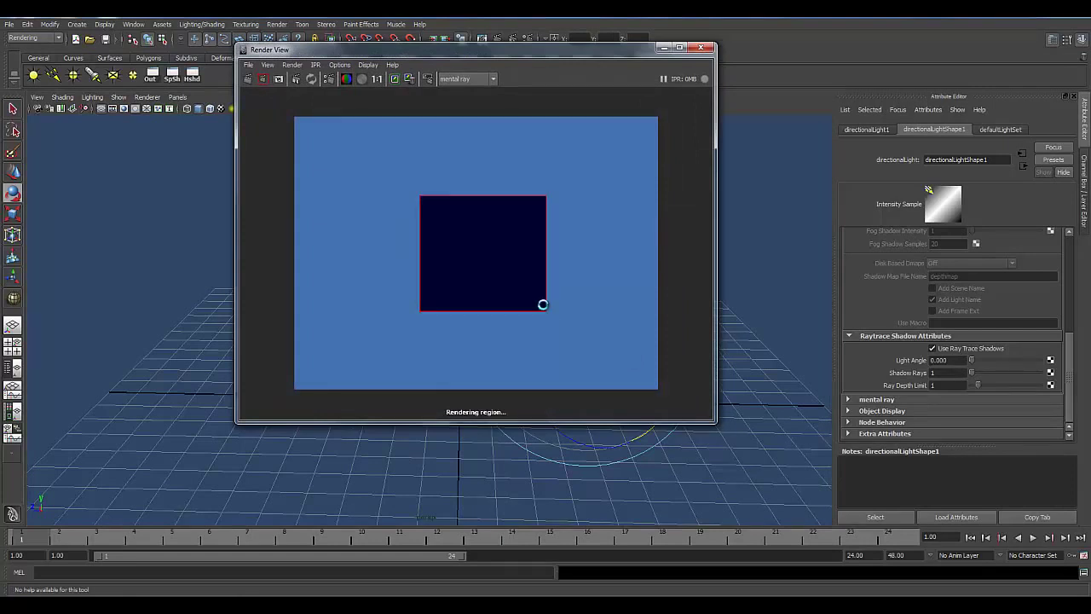
pyautogui.click(492, 283)
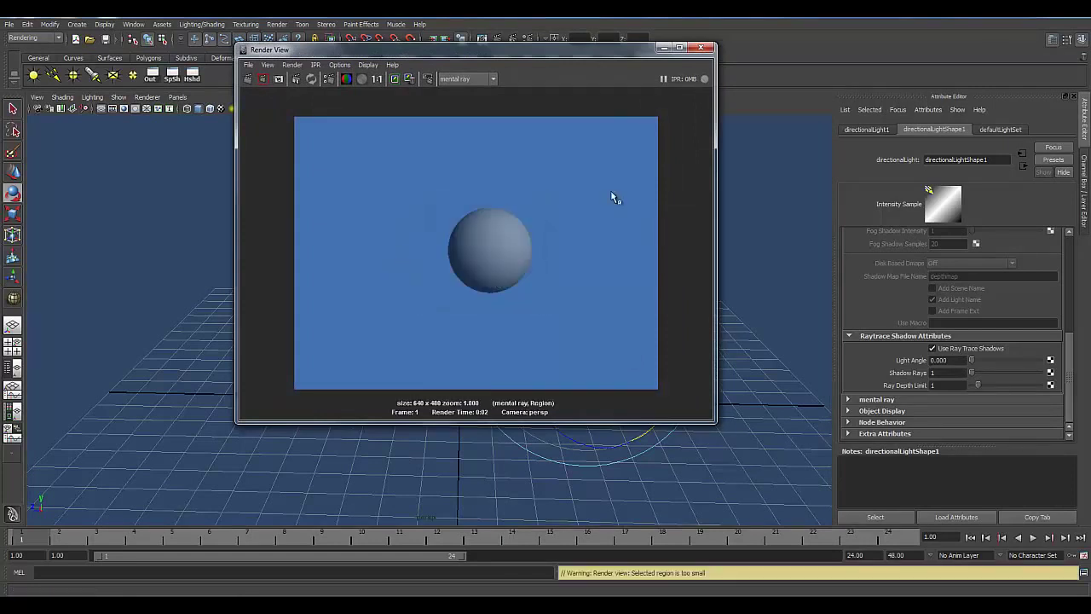
pyautogui.moveTo(570, 56); pyautogui.dragTo(459, 61)
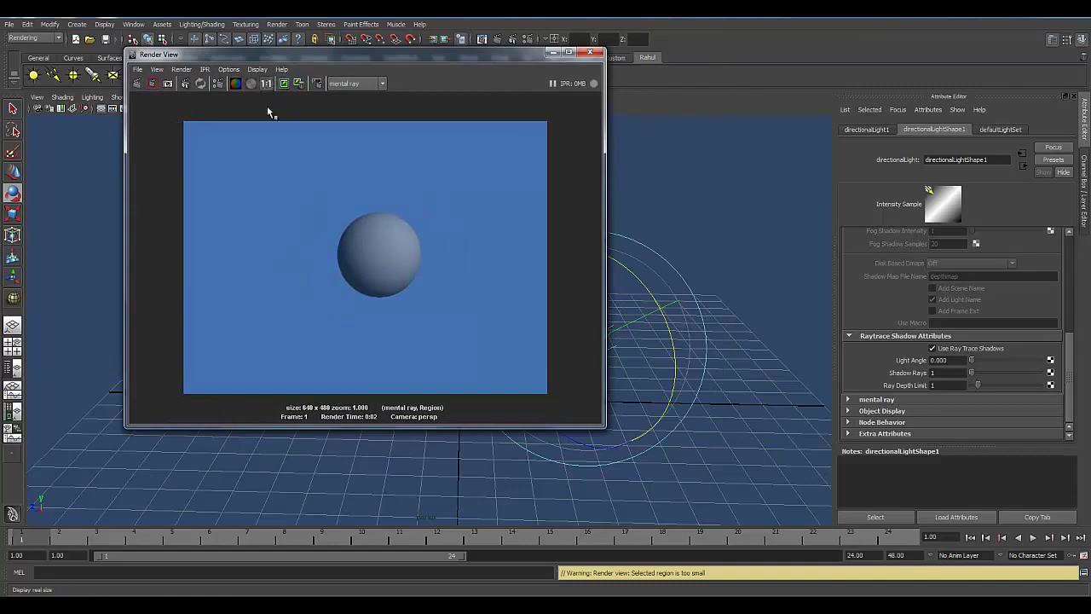
# Step: Select the image based lighting sphere and turn off Primary Visibility in its Render Stats
pyautogui.keyDown('alt'); pyautogui.moveTo(617, 310); pyautogui.dragTo(724, 281); pyautogui.keyUp('alt')
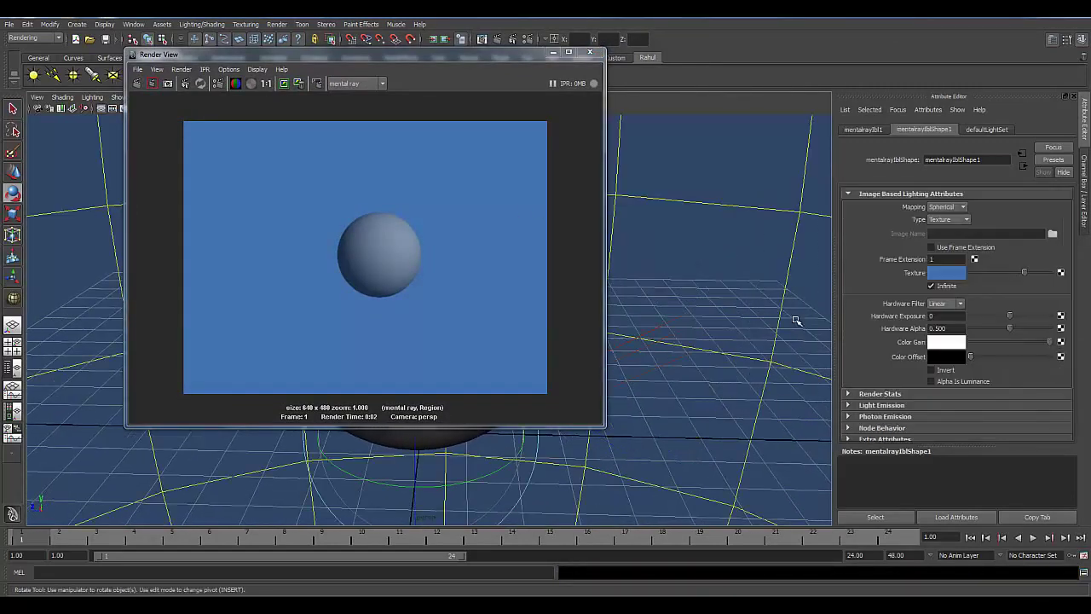
pyautogui.hotkey('ctrl', 'a')
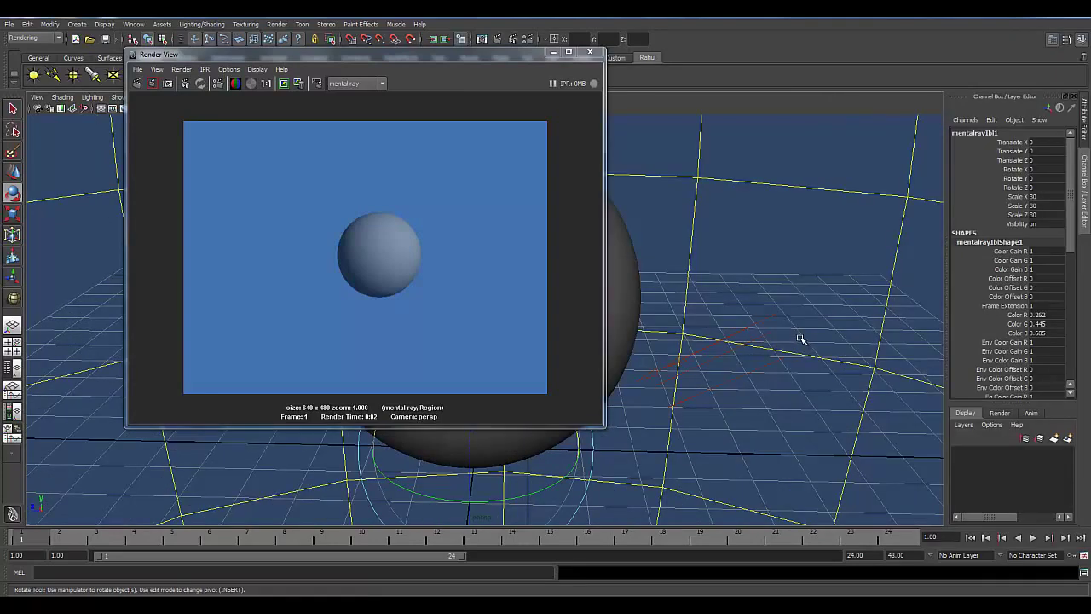
pyautogui.hotkey('ctrl', 'a')
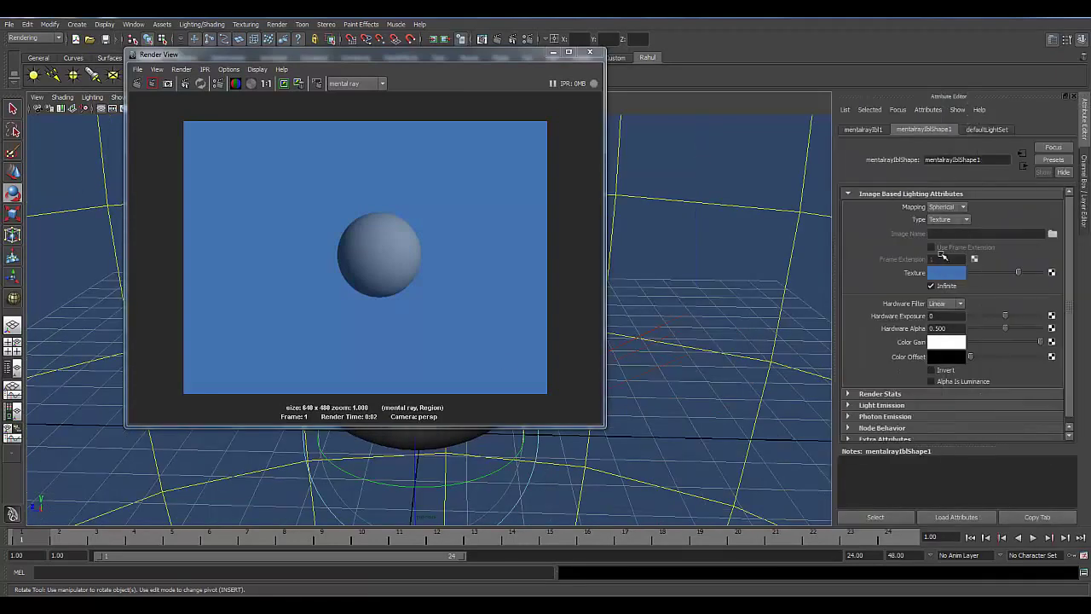
pyautogui.click(877, 395)
pyautogui.scroll(-3, 890, 328)
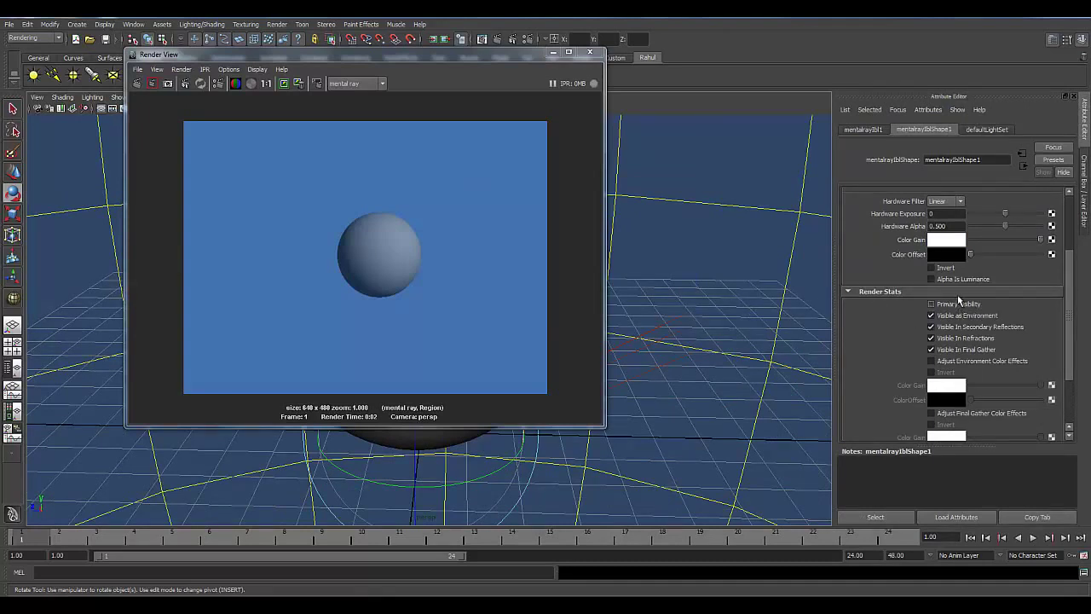
# Step: Keep the current image in the Render View and render the full persp view again
pyautogui.click(282, 84)
pyautogui.rightClick(136, 85)
pyautogui.click(167, 105)
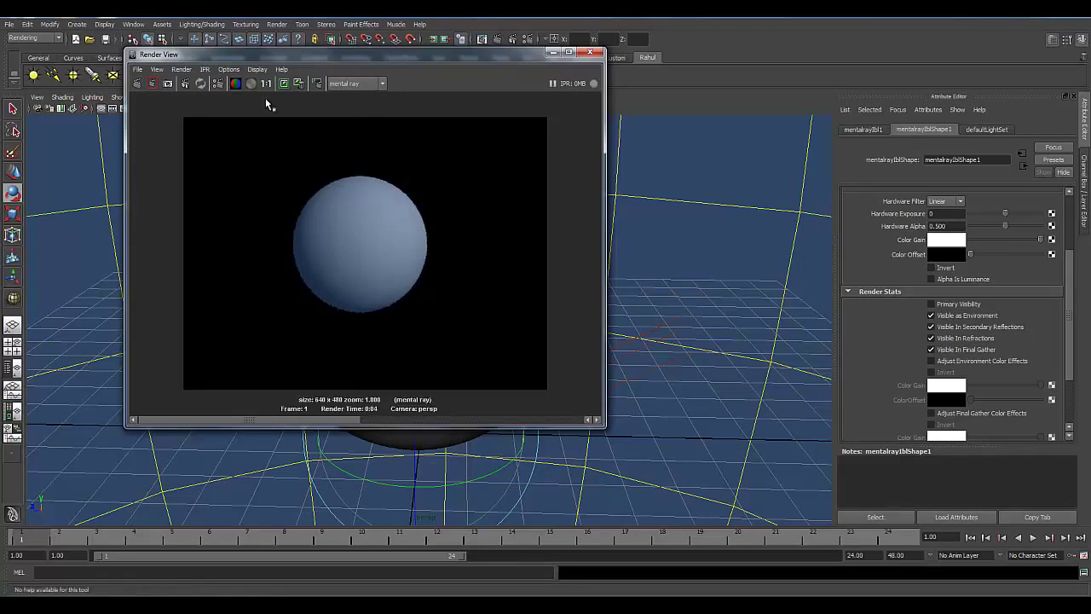
# Step: Move the Render View aside, select the directional light and change its color to light yellow
pyautogui.keyDown('alt'); pyautogui.moveTo(366, 260); pyautogui.dragTo(340, 258, button='middle'); pyautogui.keyUp('alt')
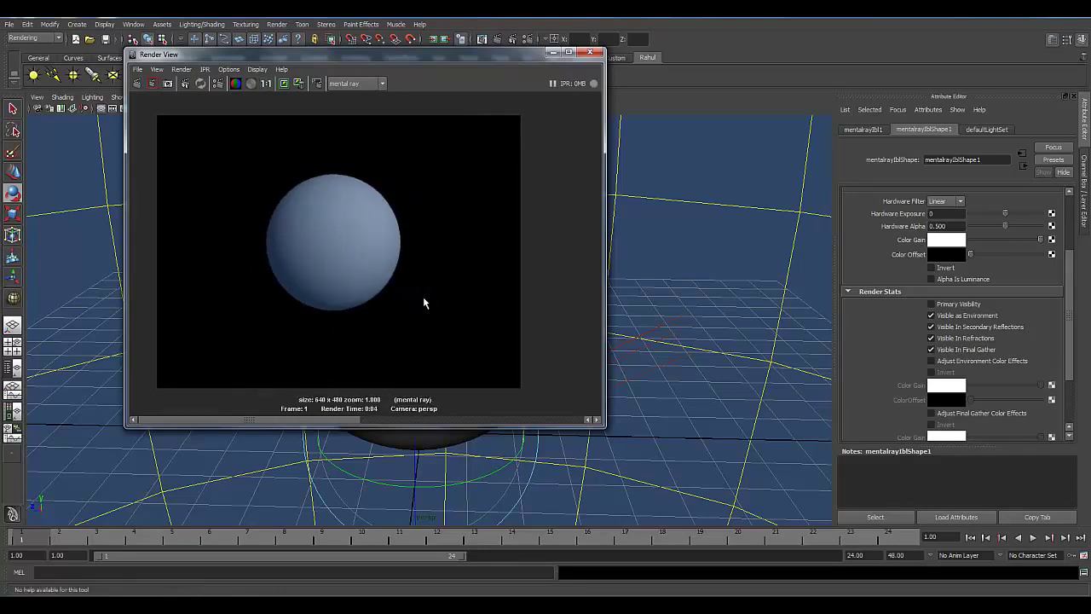
pyautogui.moveTo(462, 56); pyautogui.dragTo(336, 56)
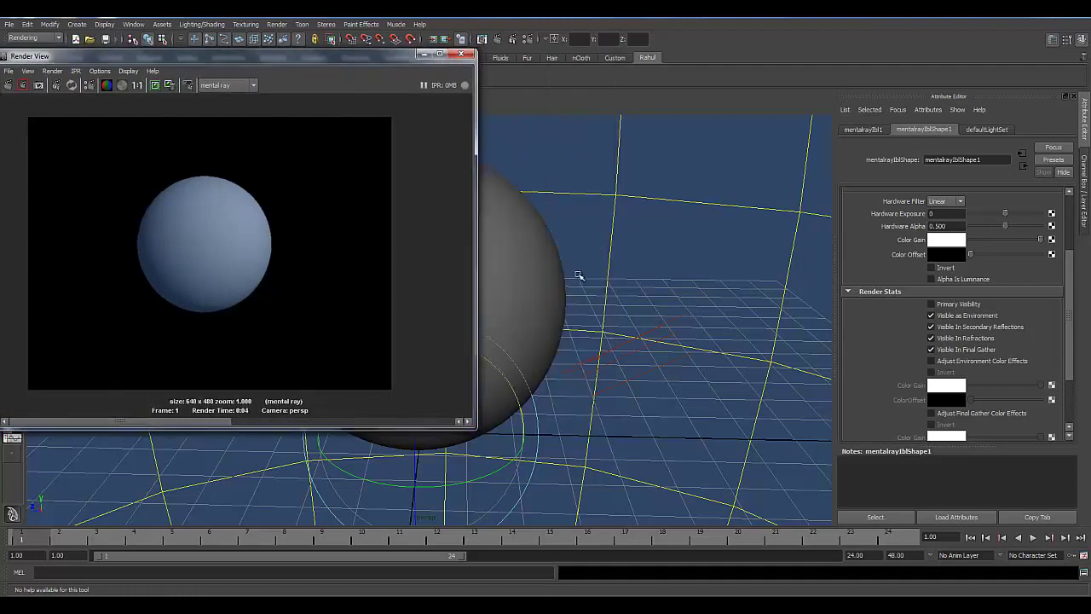
pyautogui.click(664, 321)
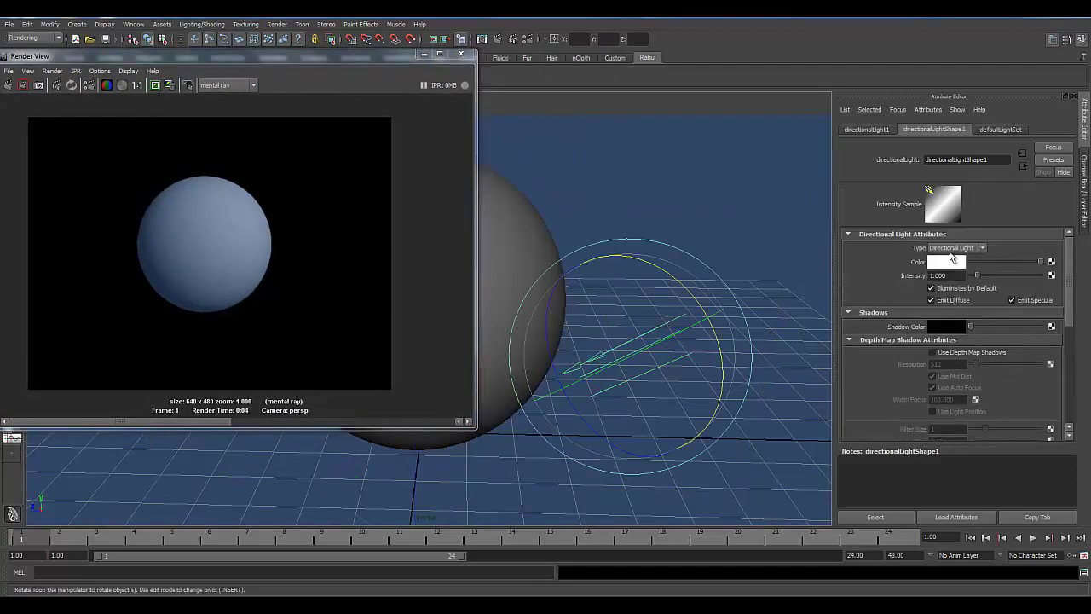
pyautogui.click(946, 262)
pyautogui.moveTo(895, 281); pyautogui.dragTo(935, 293)
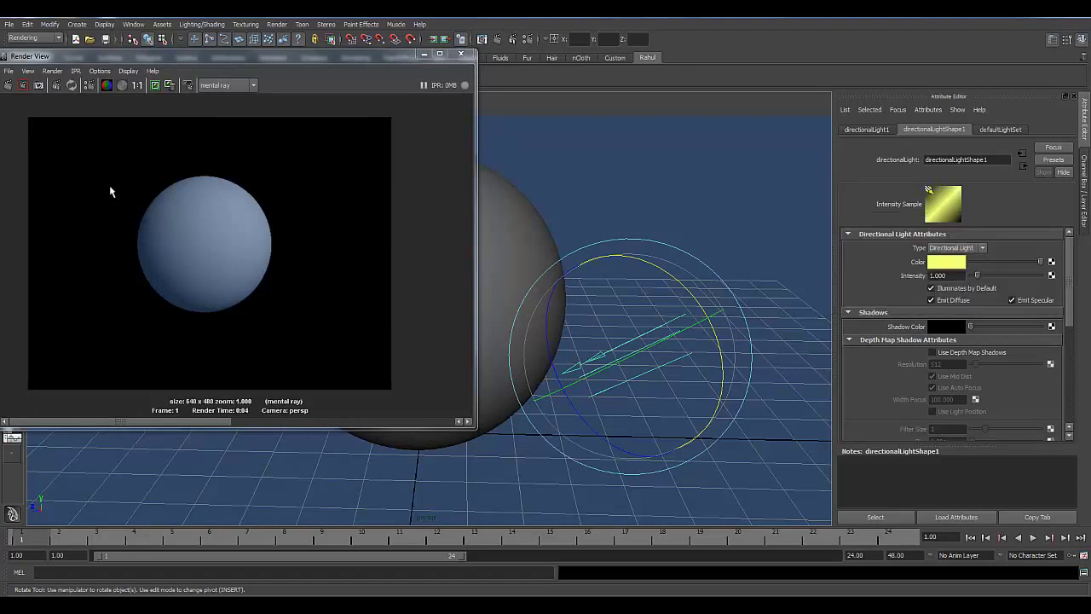
# Step: Render the region around the sphere with the yellow light and display the render at real size
pyautogui.moveTo(113, 157); pyautogui.dragTo(304, 347)
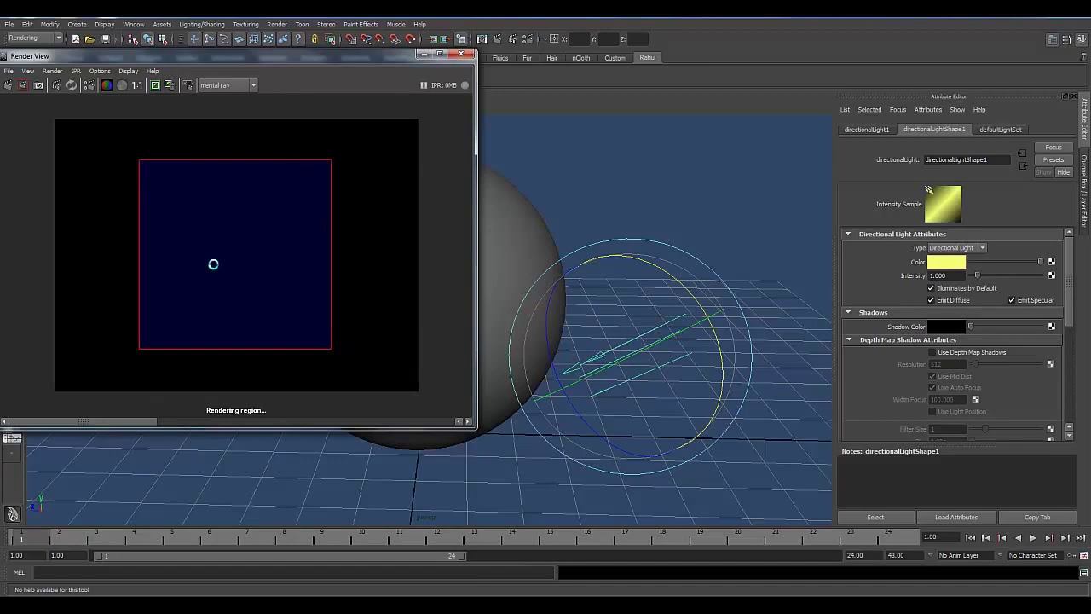
pyautogui.click(108, 163)
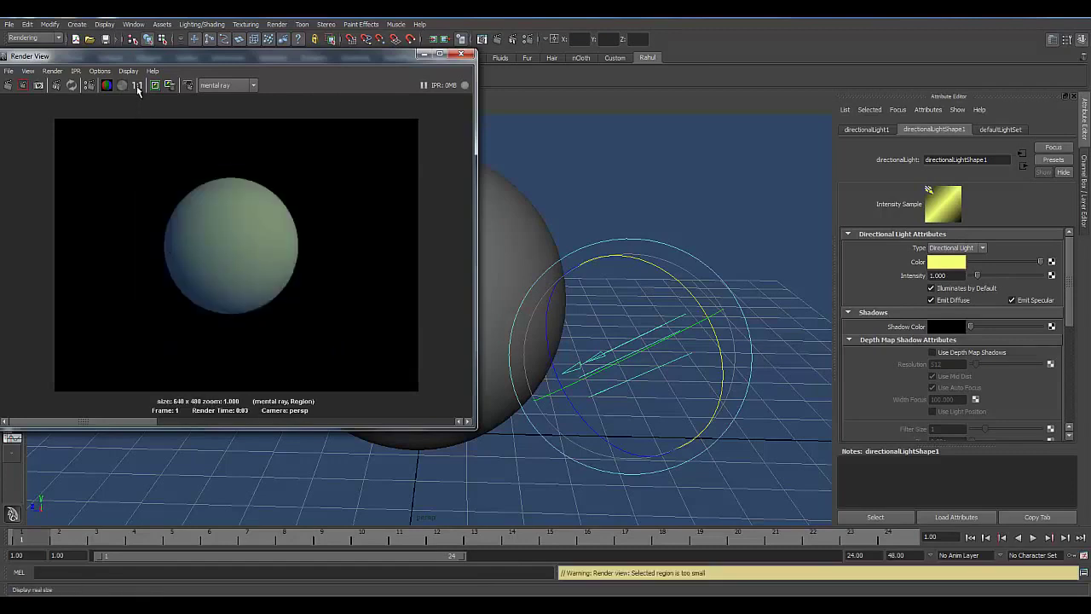
pyautogui.click(137, 89)
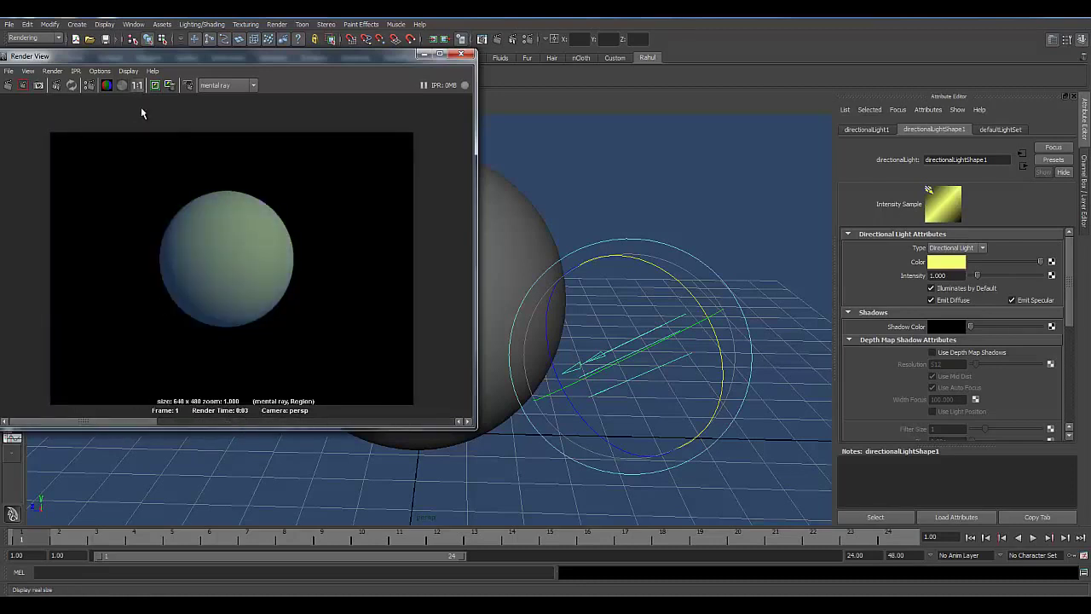
# Step: Select the image based lighting sphere and turn off Visible as Environment and Visible In Final Gather
pyautogui.click(681, 153)
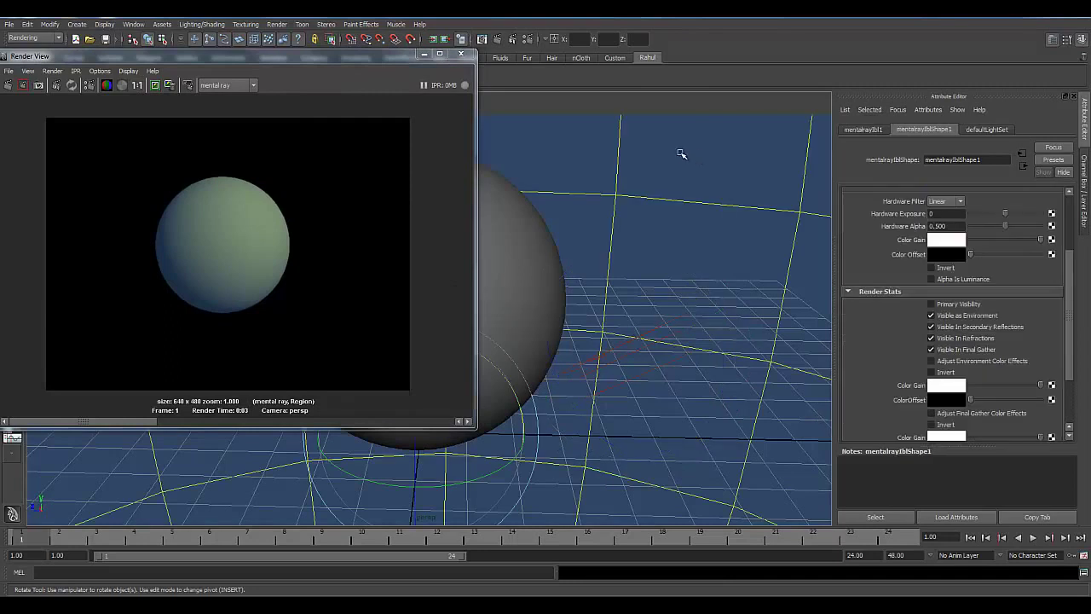
pyautogui.click(983, 320)
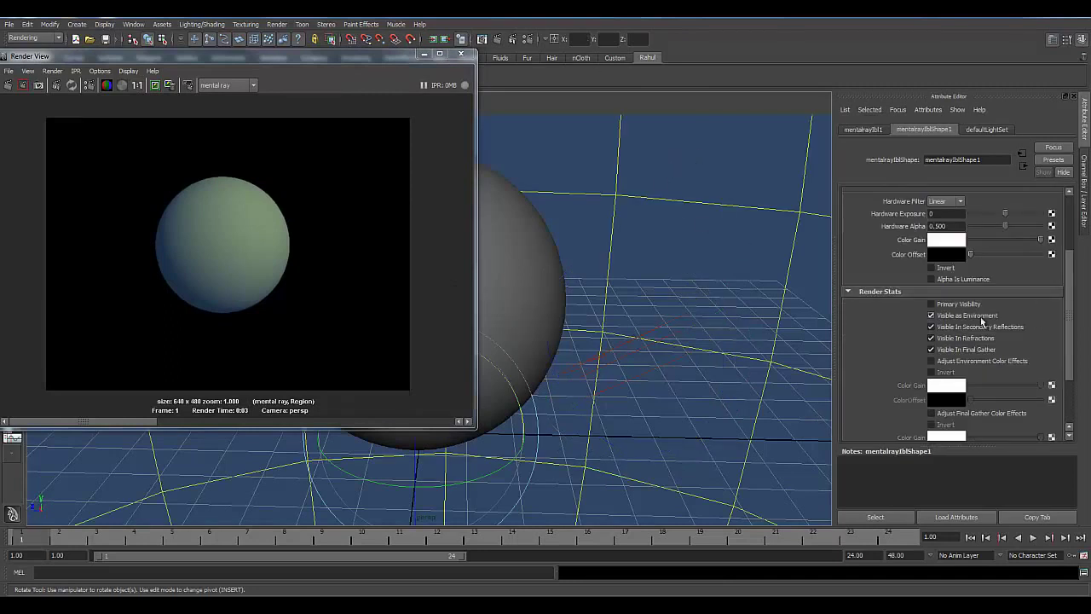
pyautogui.click(980, 349)
# Step: Keep the current image in the Render View and render the region around the sphere again
pyautogui.click(155, 84)
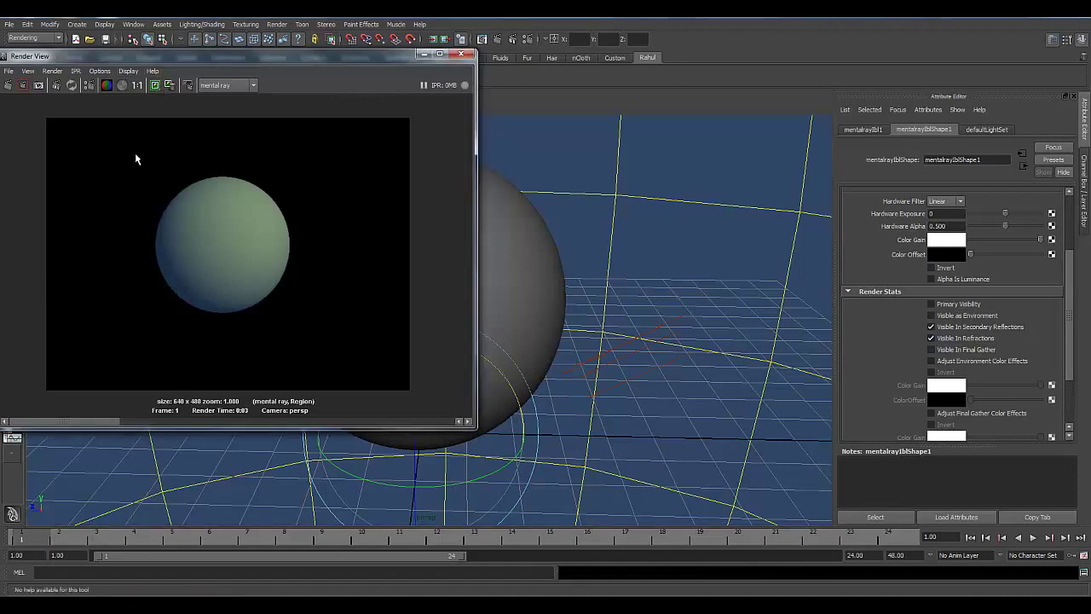
pyautogui.moveTo(136, 154)
pyautogui.mouseDown()
pyautogui.moveTo(277, 320)
pyautogui.moveTo(331, 352)
pyautogui.mouseUp()
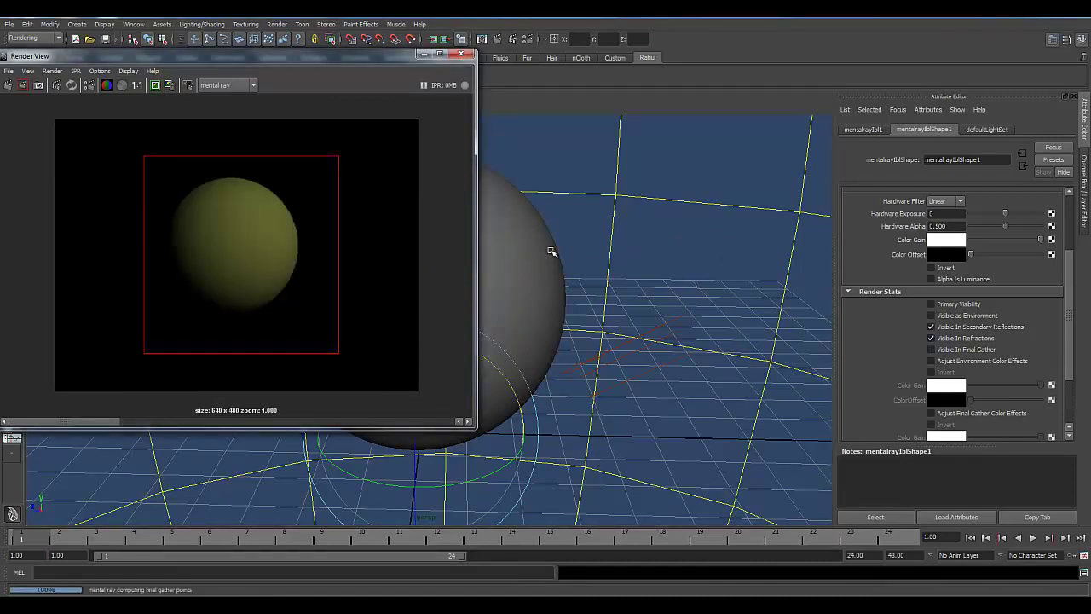
pyautogui.click(197, 374)
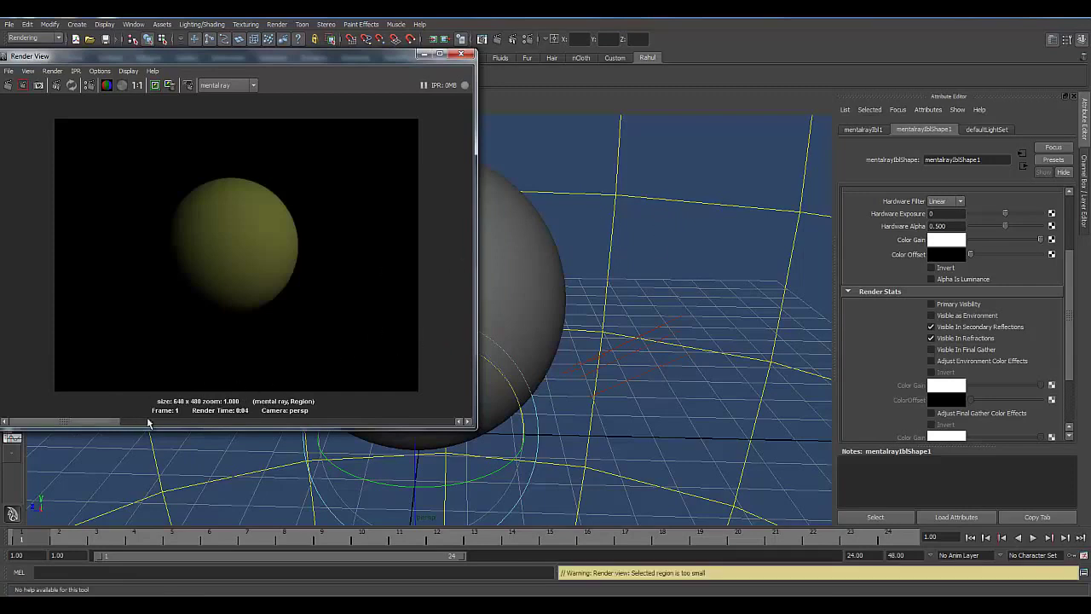
# Step: Compare the kept render with the new one by switching back and forth between the stored images
pyautogui.click(172, 421)
pyautogui.click(74, 421)
pyautogui.click(166, 419)
pyautogui.click(46, 419)
pyautogui.click(148, 418)
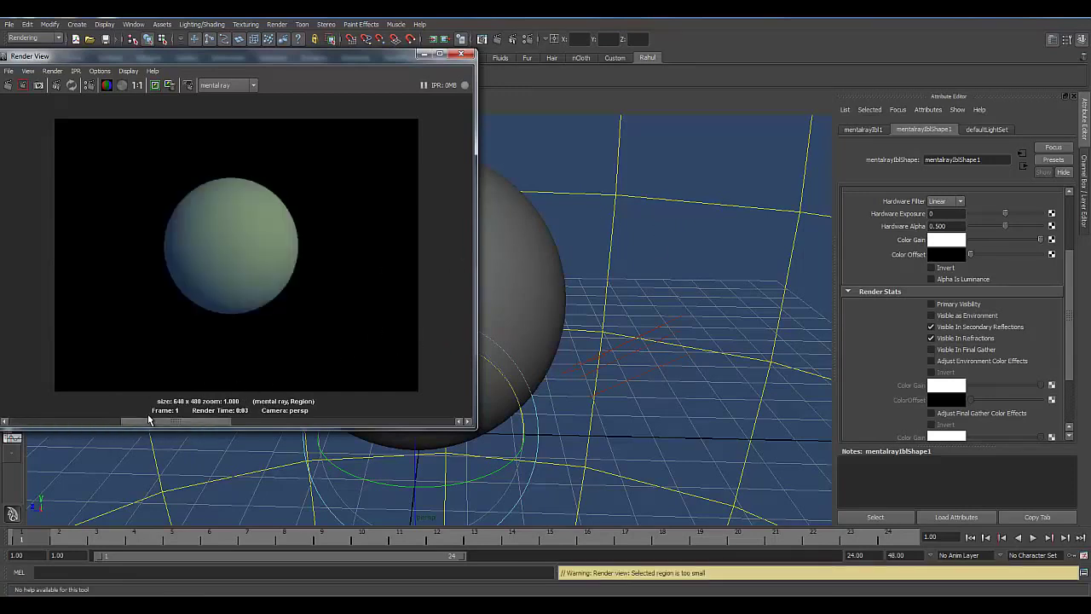
pyautogui.moveTo(148, 416); pyautogui.dragTo(70, 410)
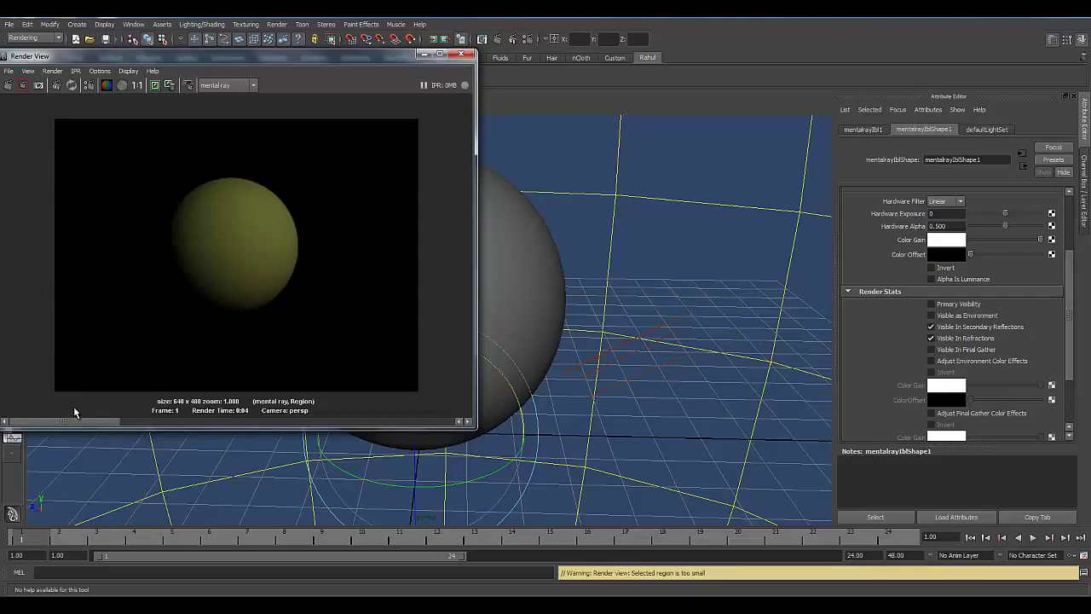
# Step: Turn Visible In Final Gather back on for the image based lighting and re-render the sphere region
pyautogui.click(932, 350)
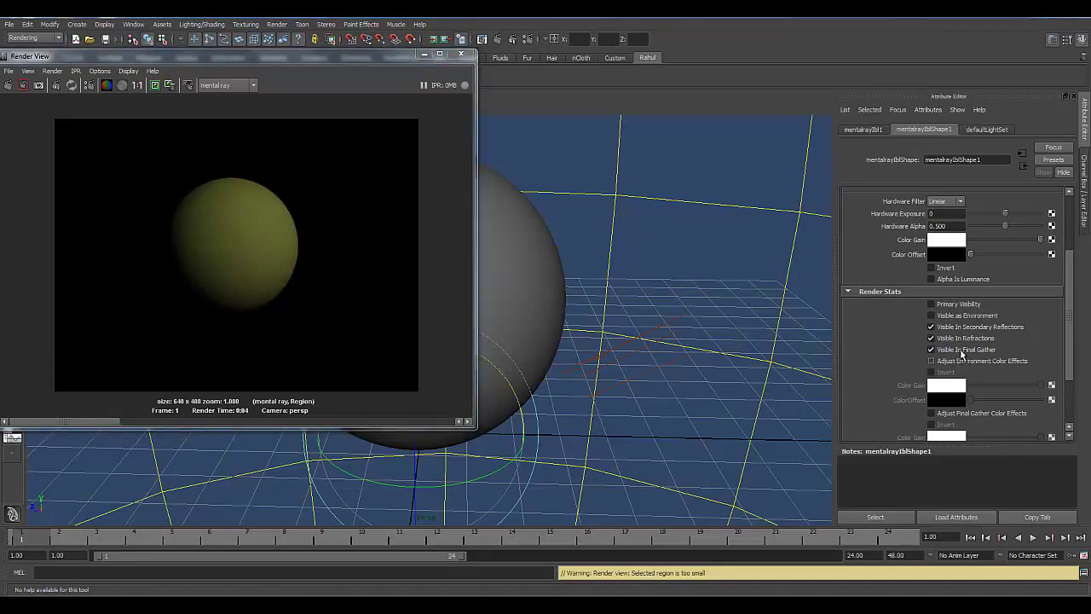
pyautogui.moveTo(134, 173); pyautogui.dragTo(336, 341)
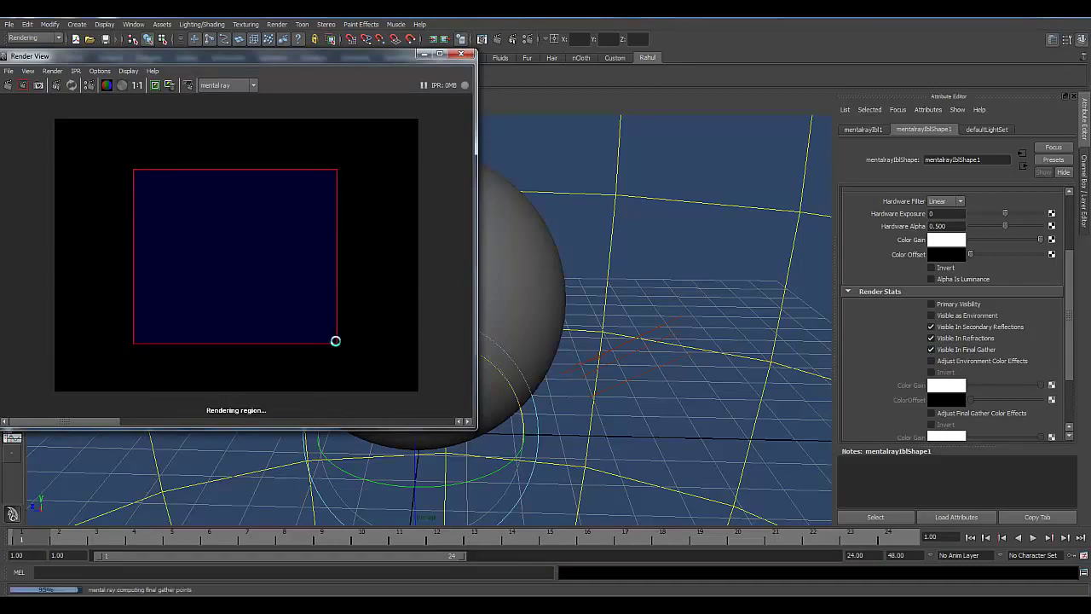
pyautogui.click(191, 277)
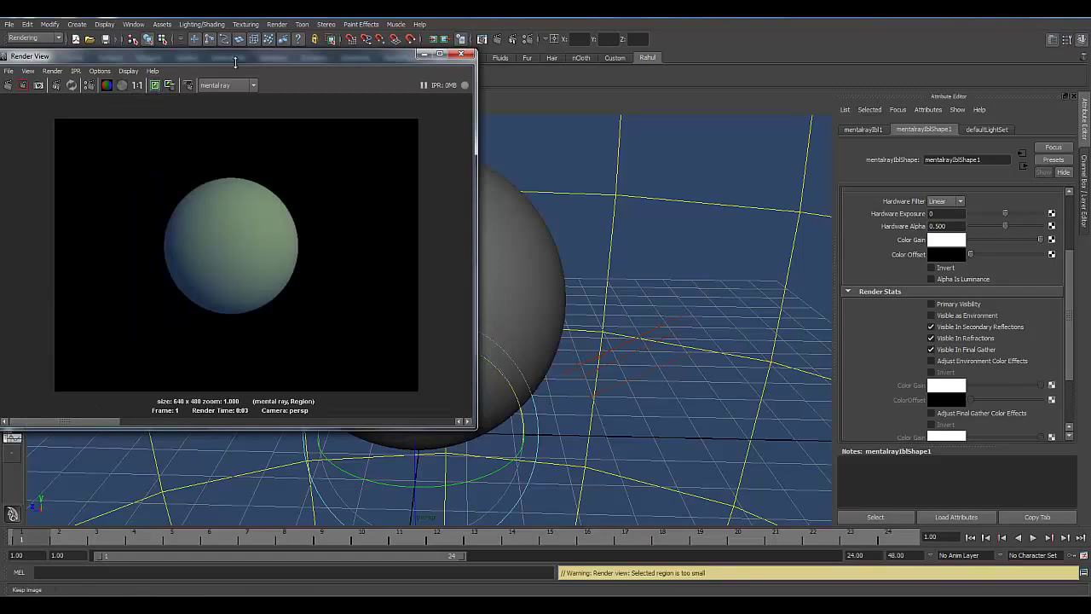
# Step: Reposition the Render View and darken the image based lighting's Color Gain to a mid gray
pyautogui.moveTo(354, 56); pyautogui.dragTo(481, 49)
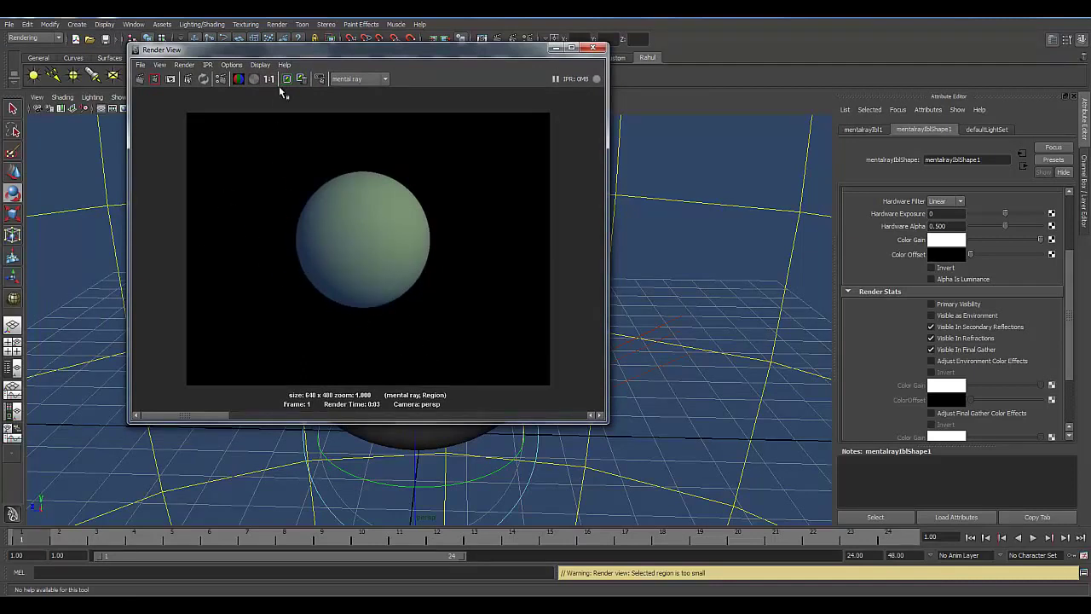
pyautogui.rightClick(912, 244)
pyautogui.click(1029, 245)
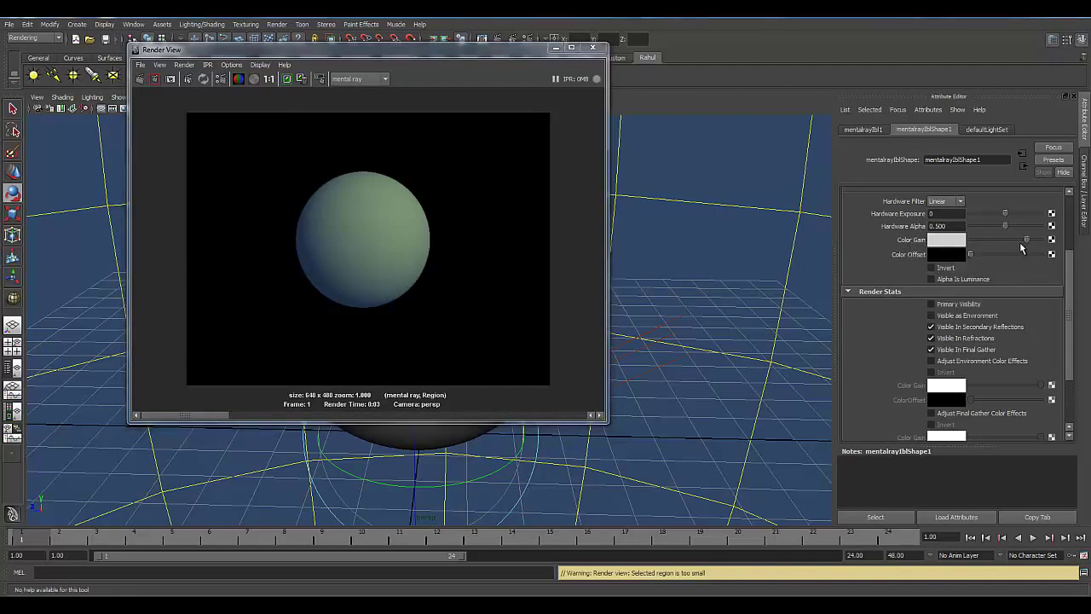
pyautogui.moveTo(1024, 242); pyautogui.dragTo(1001, 253)
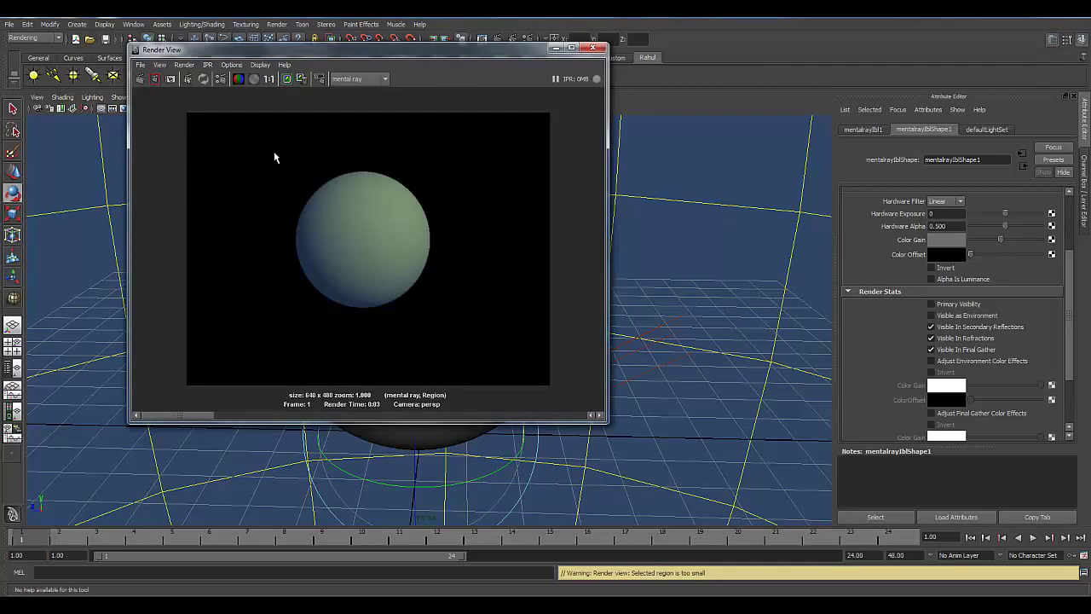
# Step: Render the sphere region with the darker Color Gain and compare it with the previously kept image
pyautogui.moveTo(274, 154); pyautogui.dragTo(442, 338)
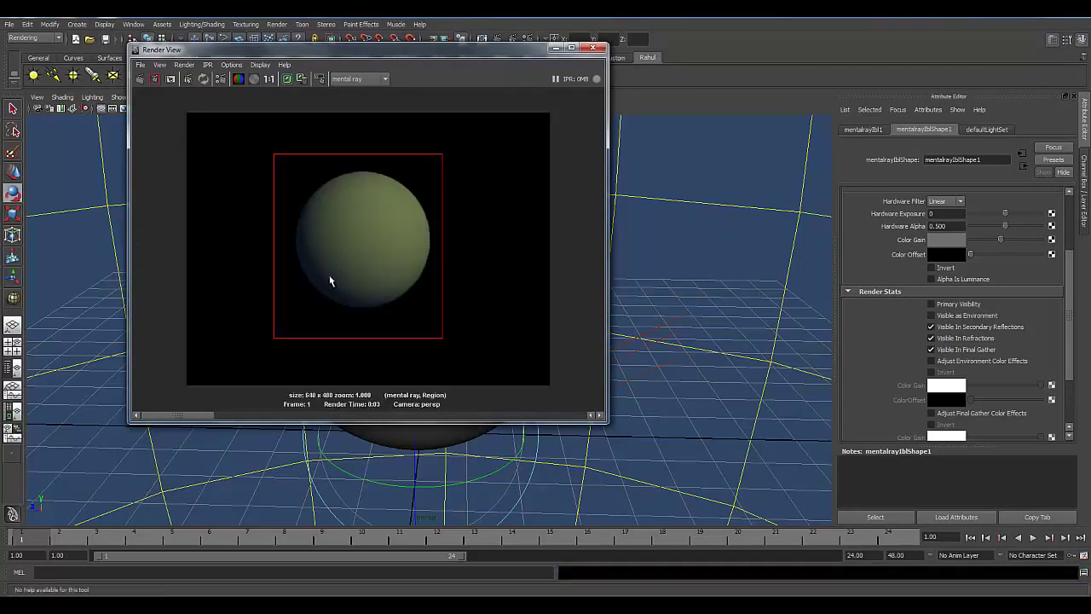
pyautogui.click(329, 281)
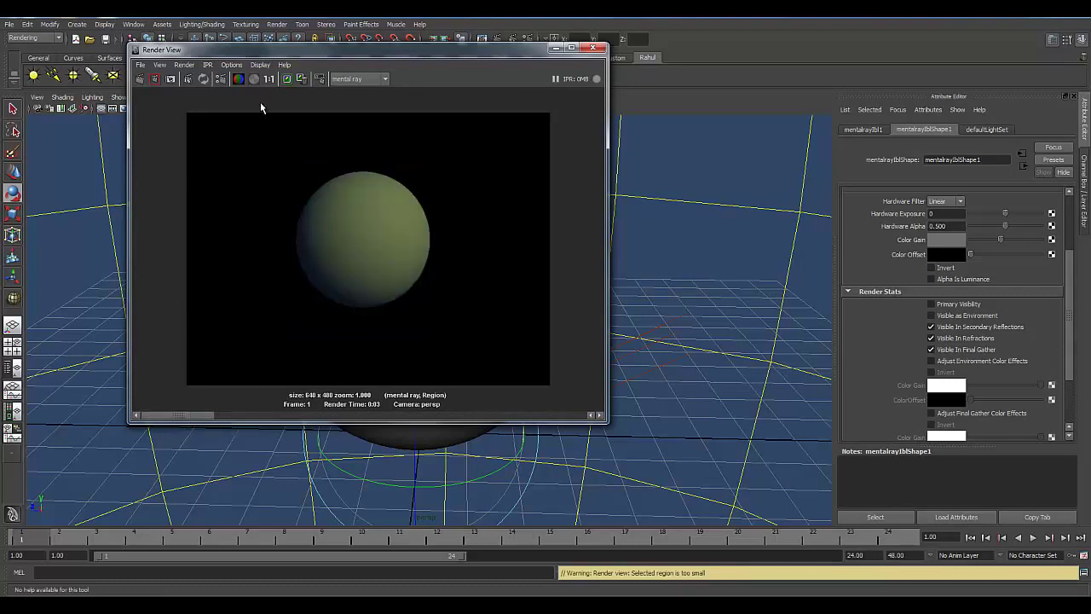
pyautogui.keyDown('alt'); pyautogui.moveTo(250, 205); pyautogui.dragTo(248, 206, button='middle'); pyautogui.keyUp('alt')
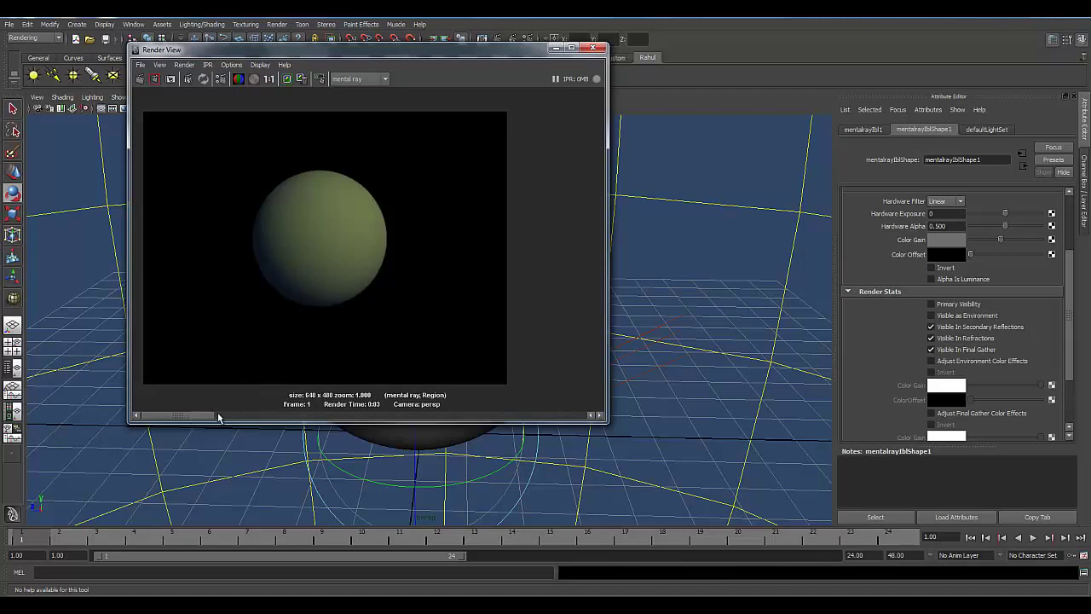
pyautogui.moveTo(220, 414); pyautogui.dragTo(256, 422)
# Step: Close the Render View, leave the sphere scene and bring up the scene with the cross-armed character
pyautogui.click(593, 47)
pyautogui.scroll(-5, 474, 282)
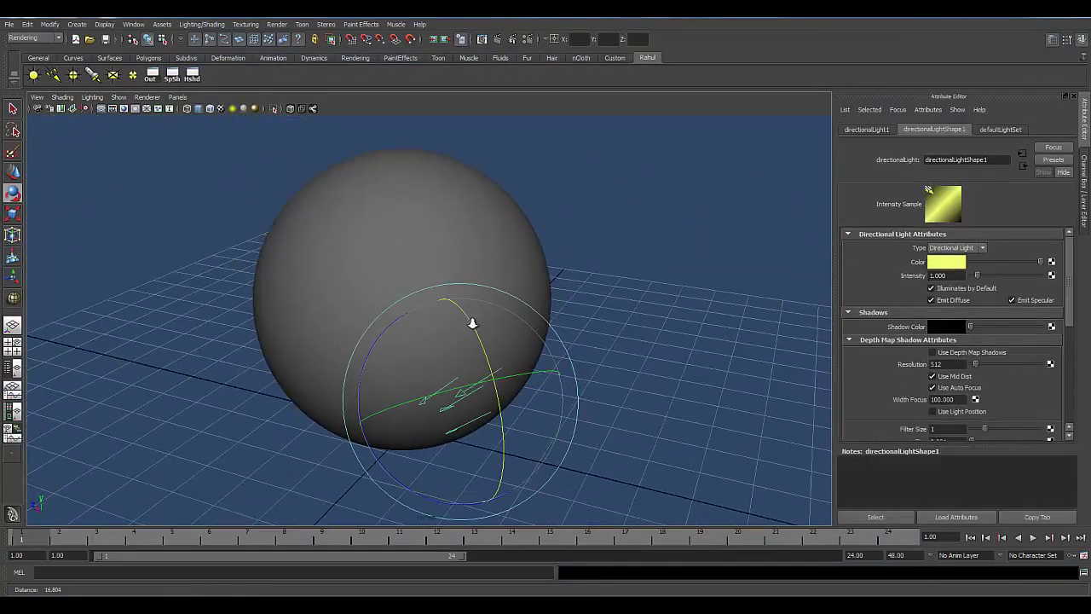
pyautogui.keyDown('alt'); pyautogui.moveTo(472, 324); pyautogui.dragTo(544, 251, button='right'); pyautogui.keyUp('alt')
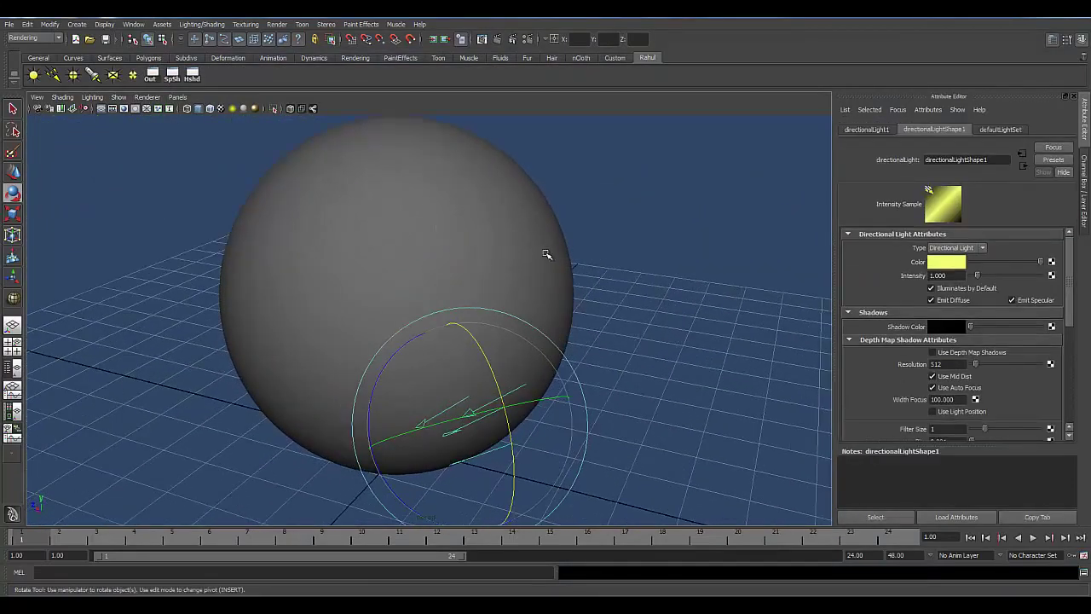
pyautogui.click(430, 273)
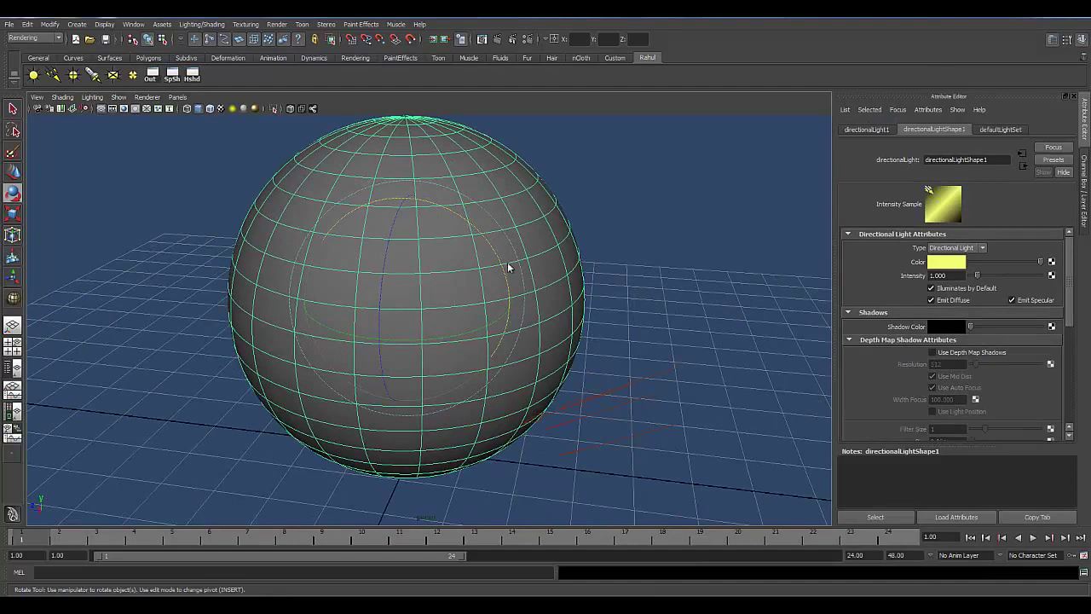
pyautogui.hotkey('ctrl', 'n')
pyautogui.click(545, 310)
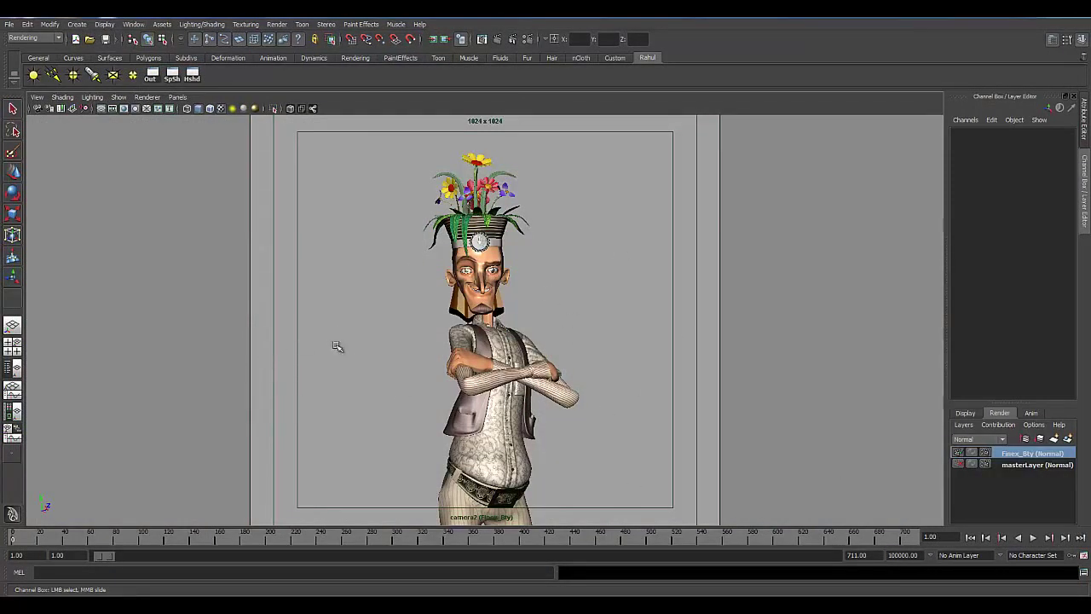
# Step: Show the character's render at real size beside the viewports and inspect the World group in the Outliner
pyautogui.press('space')
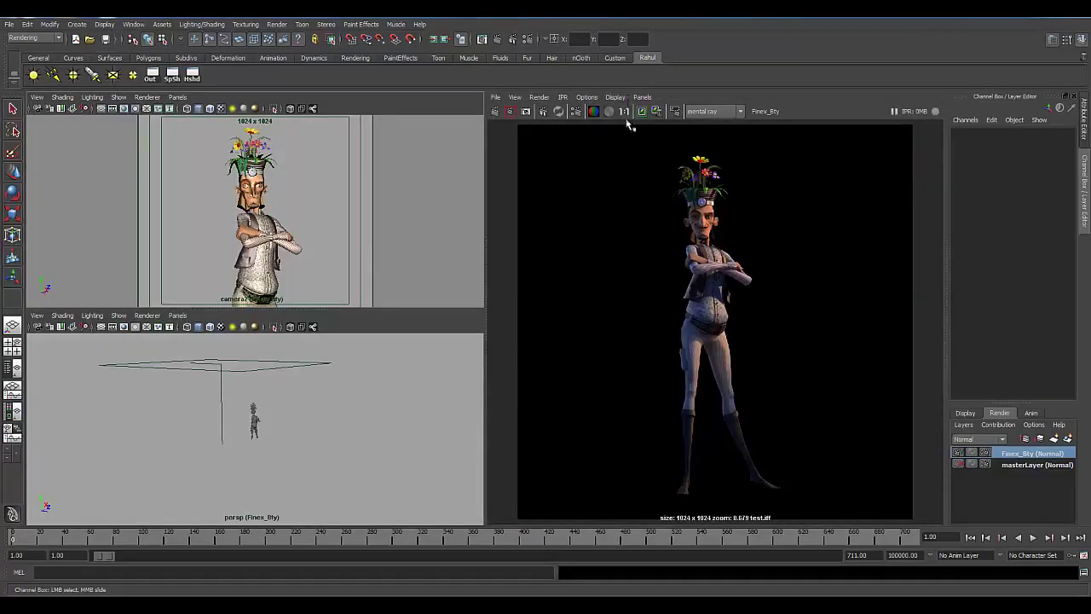
pyautogui.click(624, 112)
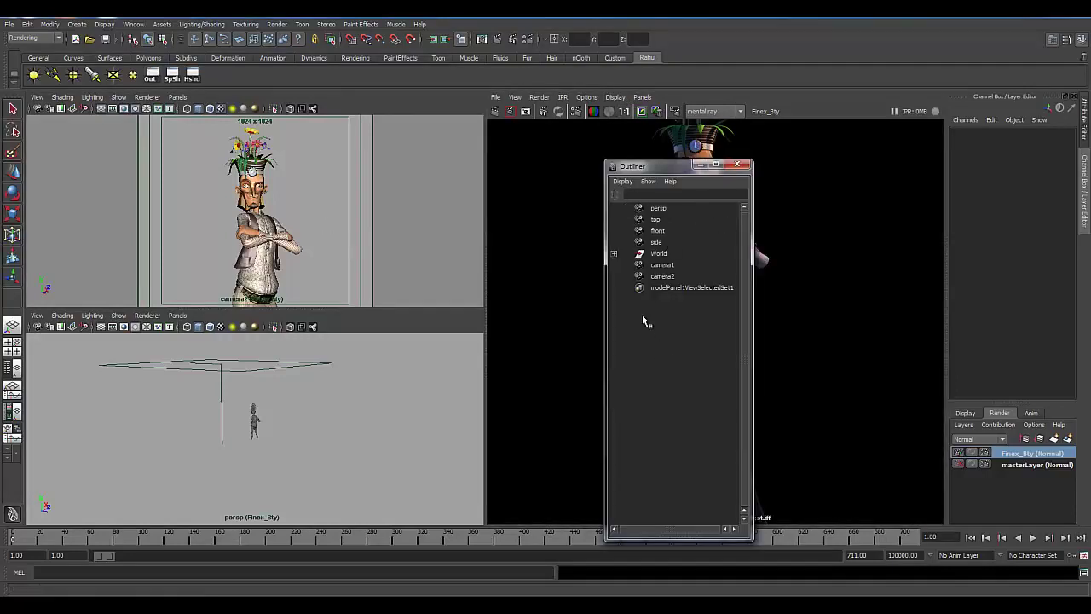
pyautogui.click(663, 254)
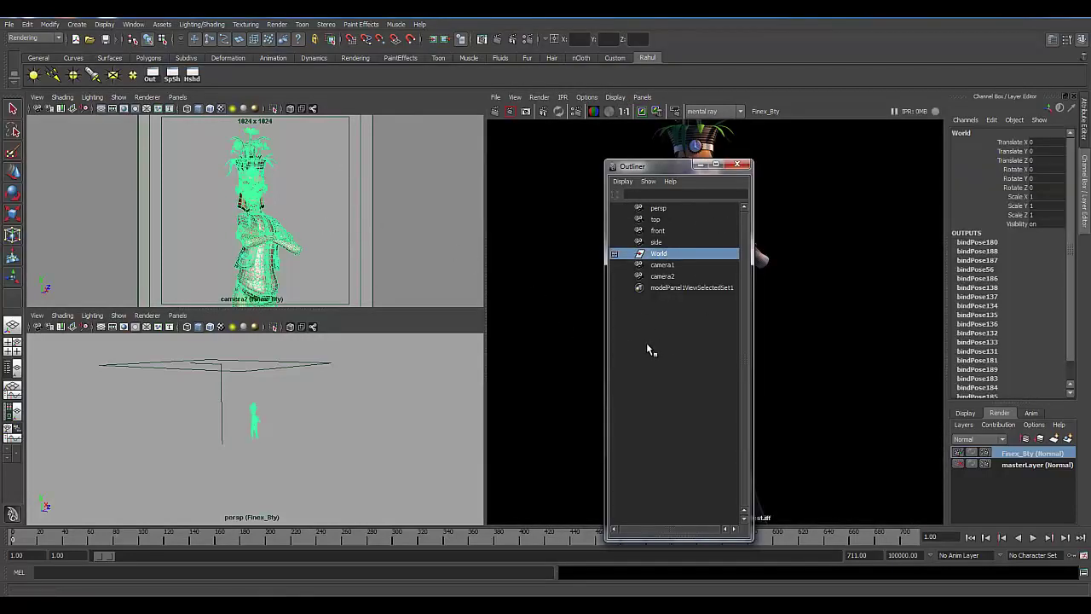
pyautogui.click(648, 349)
pyautogui.click(738, 164)
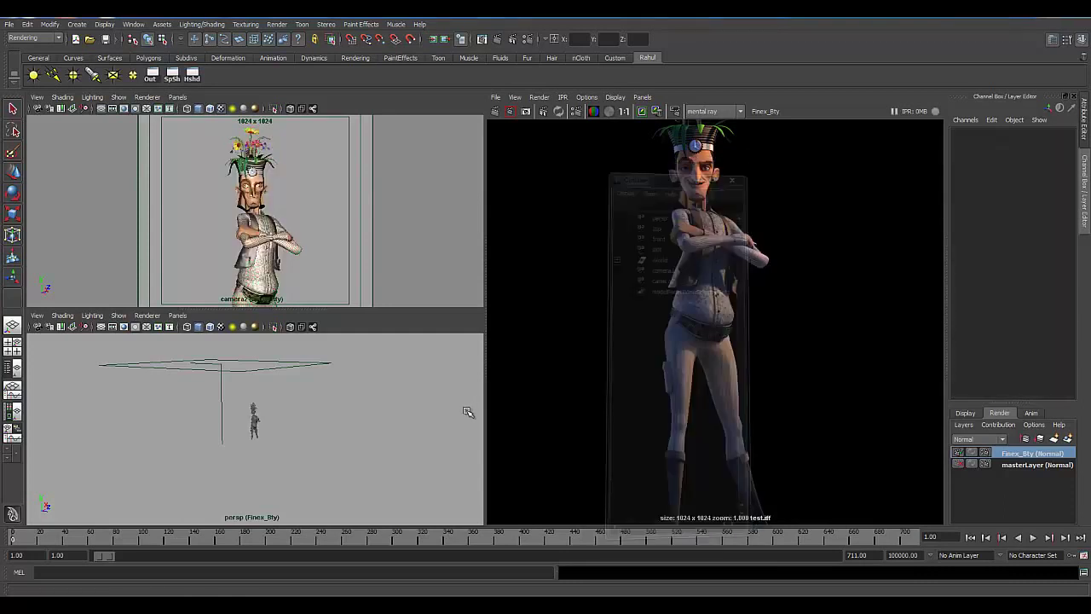
# Step: Limit the perspective view's displayed object types to lights and polygons, hiding the large top camera icon
pyautogui.click(286, 365)
pyautogui.click(119, 317)
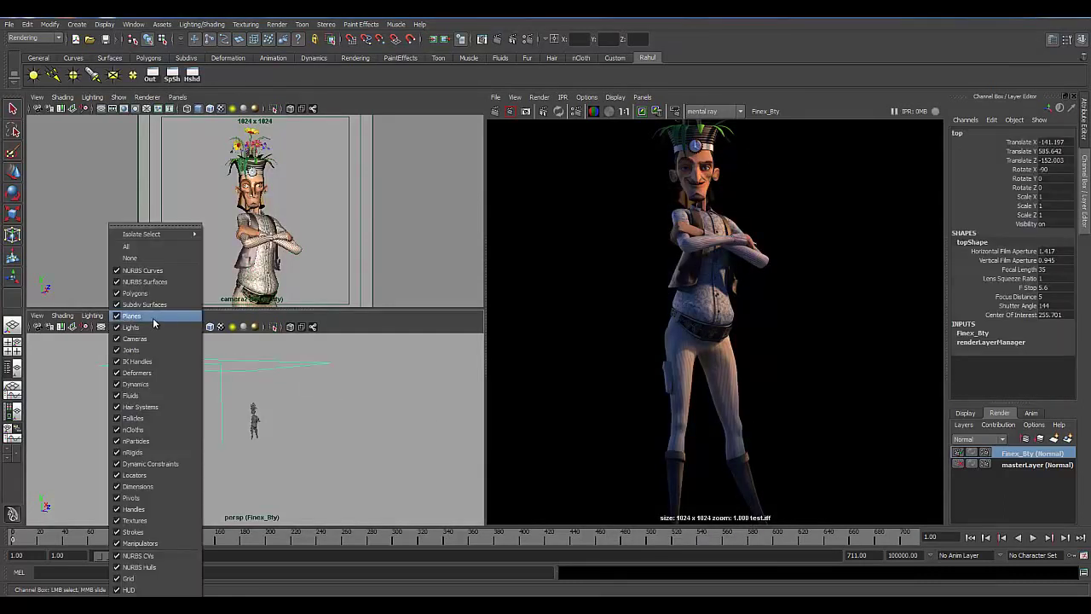
pyautogui.click(130, 257)
pyautogui.click(119, 315)
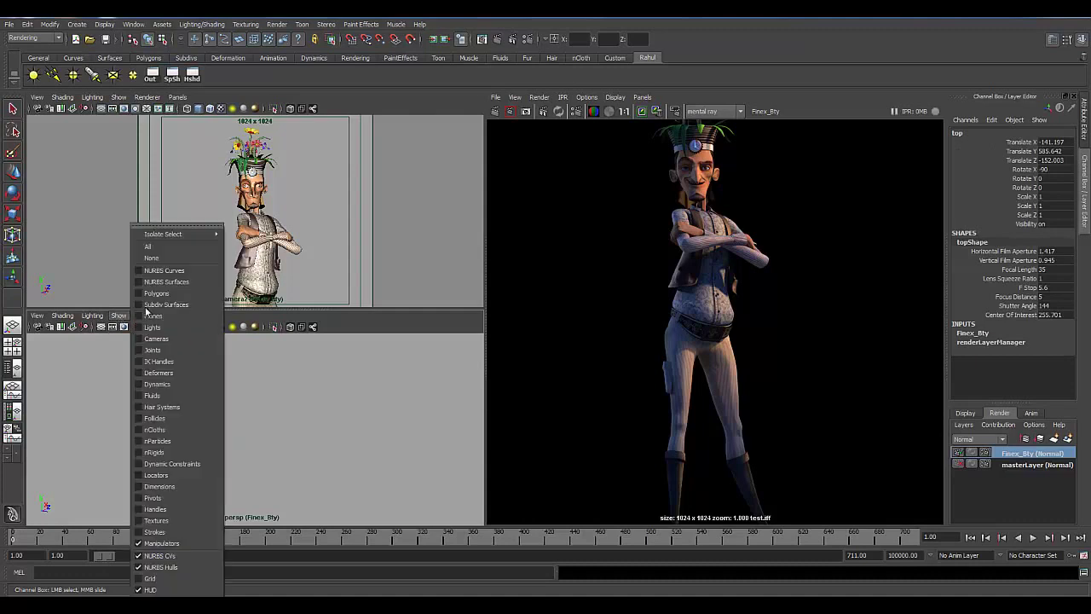
pyautogui.click(154, 328)
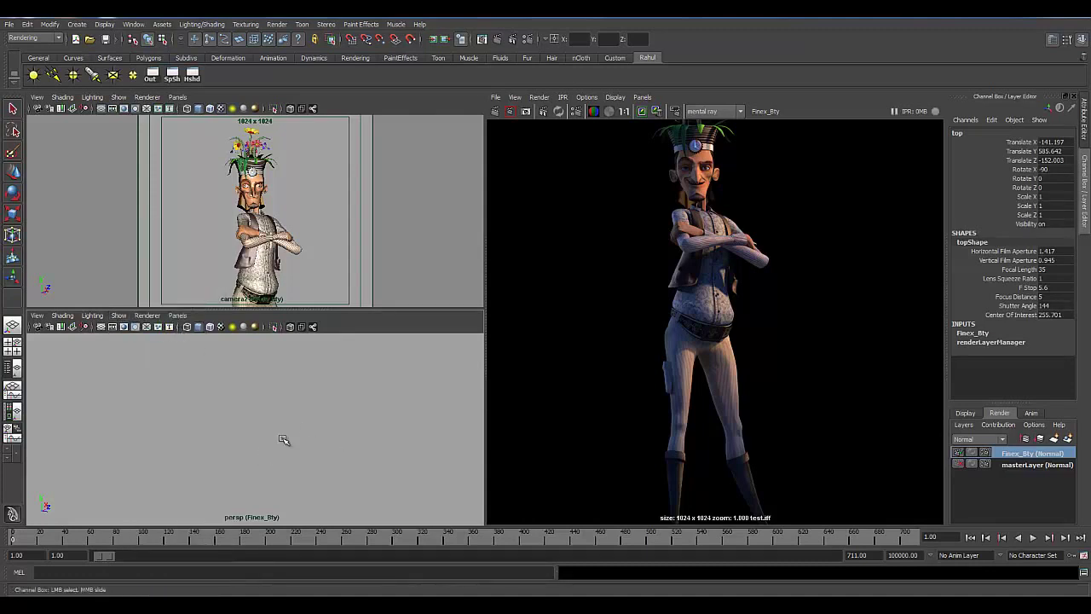
pyautogui.click(118, 316)
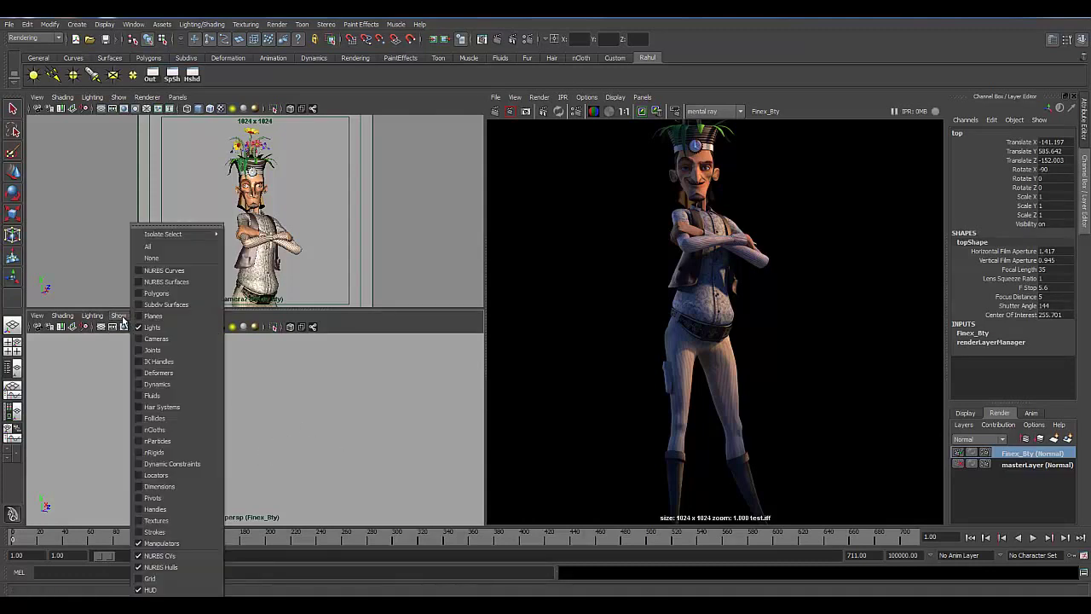
pyautogui.click(162, 294)
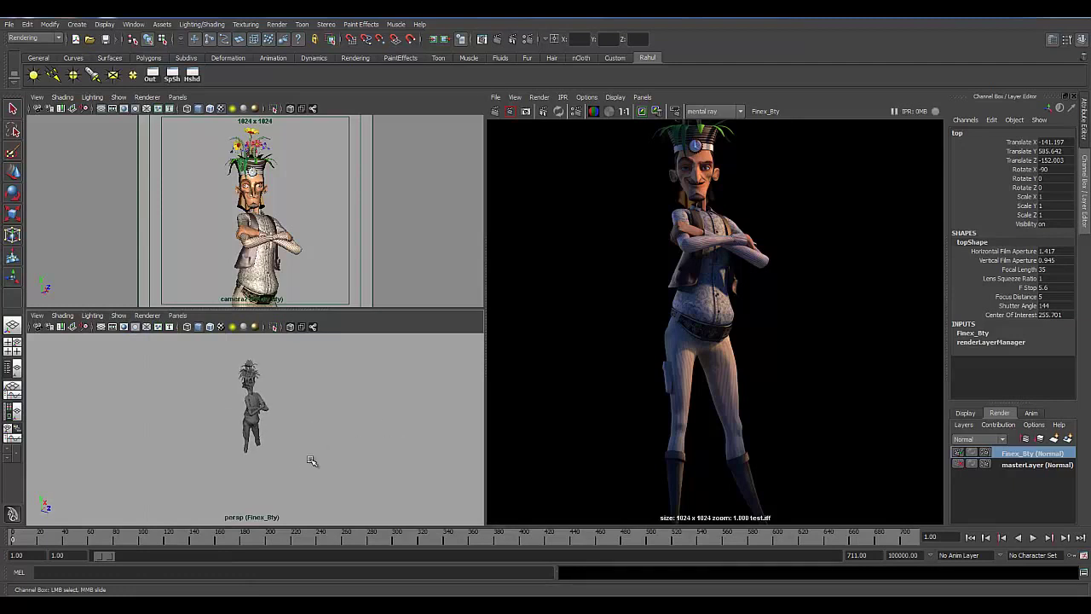
# Step: Display the character in the camera2 view as smooth shaded without textures, using the default material
pyautogui.keyDown('alt'); pyautogui.moveTo(311, 461); pyautogui.dragTo(228, 450); pyautogui.keyUp('alt')
pyautogui.keyDown('alt'); pyautogui.moveTo(228, 450); pyautogui.dragTo(394, 469, button='right'); pyautogui.keyUp('alt')
pyautogui.keyDown('alt'); pyautogui.moveTo(361, 455); pyautogui.dragTo(323, 425, button='middle'); pyautogui.keyUp('alt')
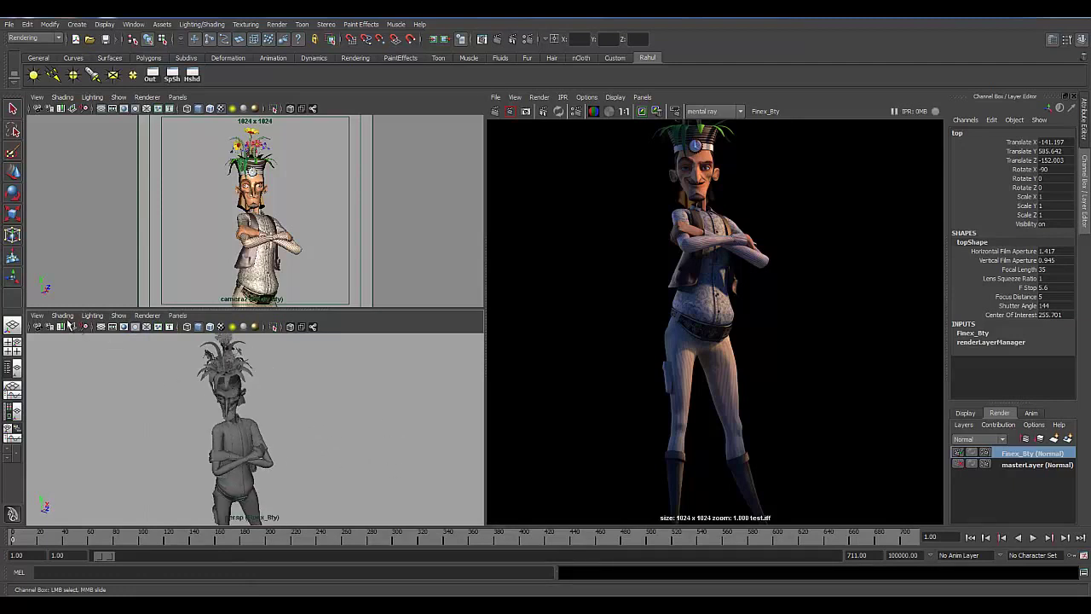
pyautogui.click(222, 401)
pyautogui.keyDown('alt'); pyautogui.moveTo(350, 475); pyautogui.dragTo(323, 450); pyautogui.keyUp('alt')
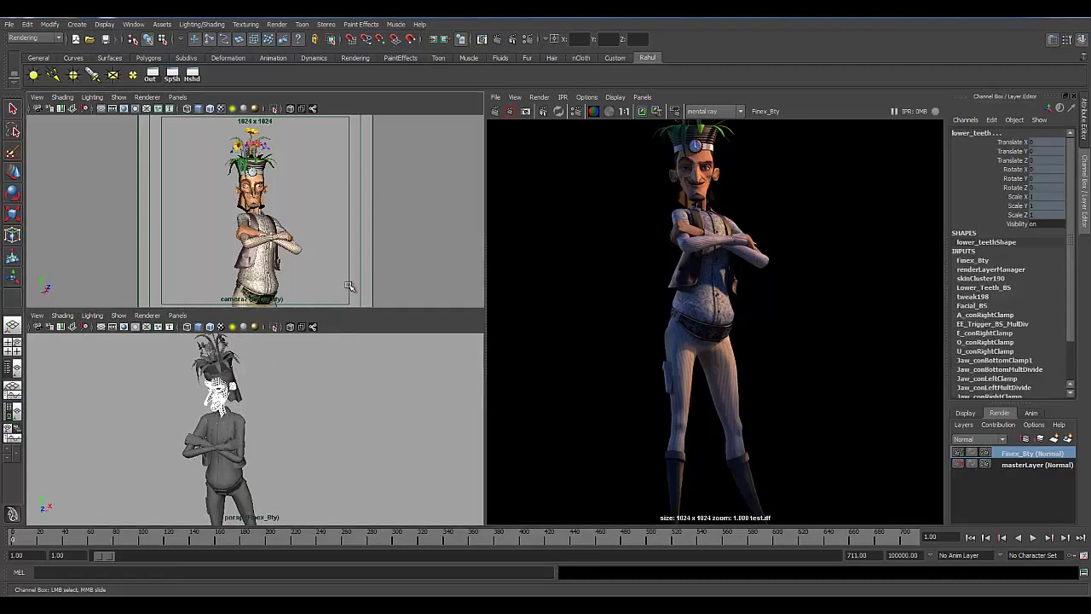
pyautogui.click(349, 287)
pyautogui.press('5')
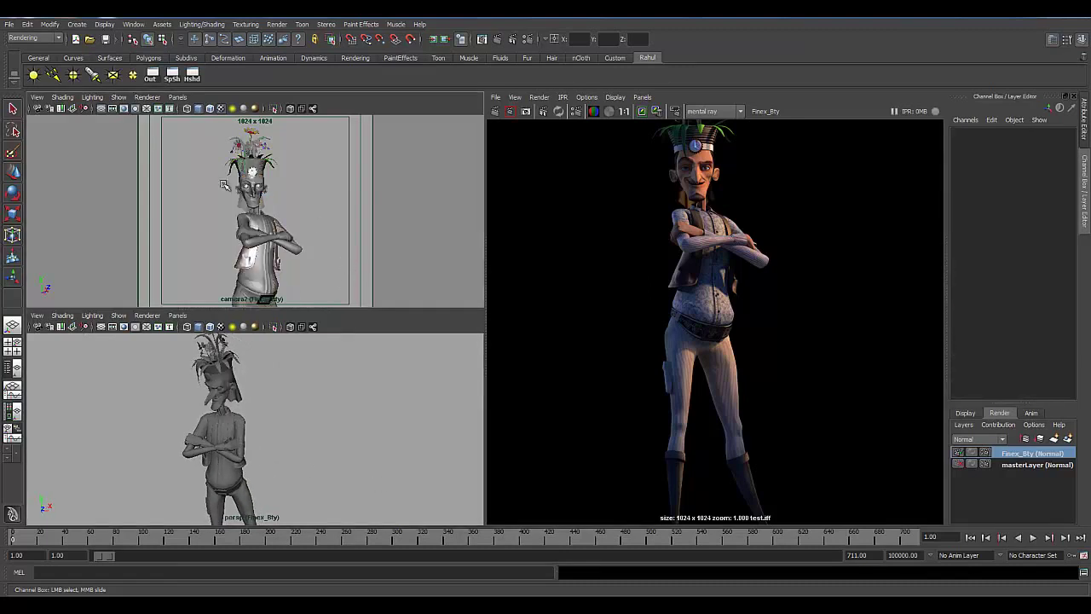
pyautogui.click(61, 101)
pyautogui.click(121, 199)
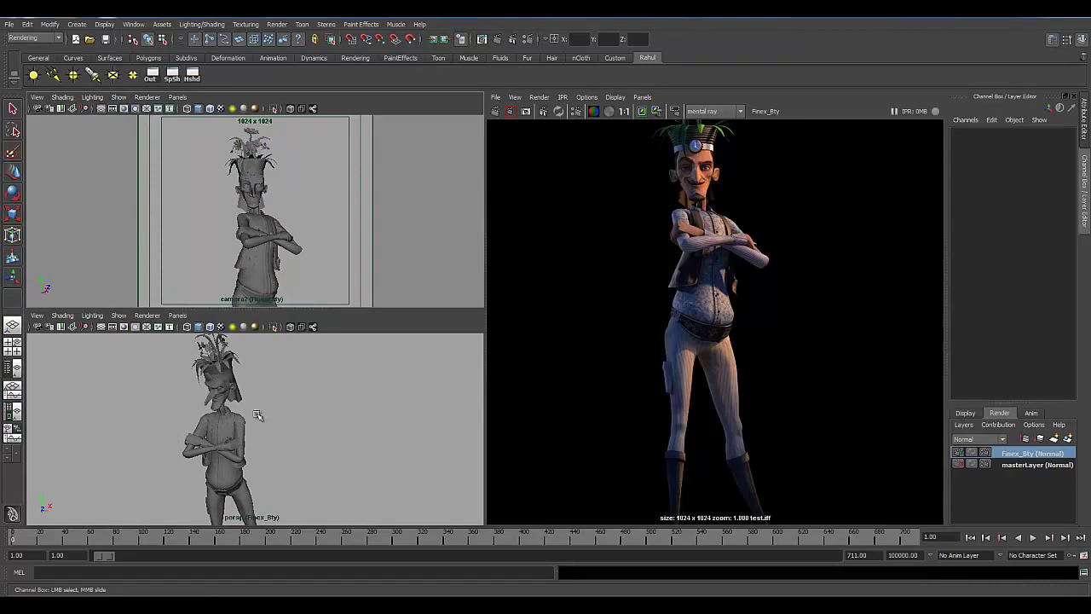
pyautogui.keyDown('alt'); pyautogui.moveTo(274, 416); pyautogui.dragTo(383, 413); pyautogui.keyUp('alt')
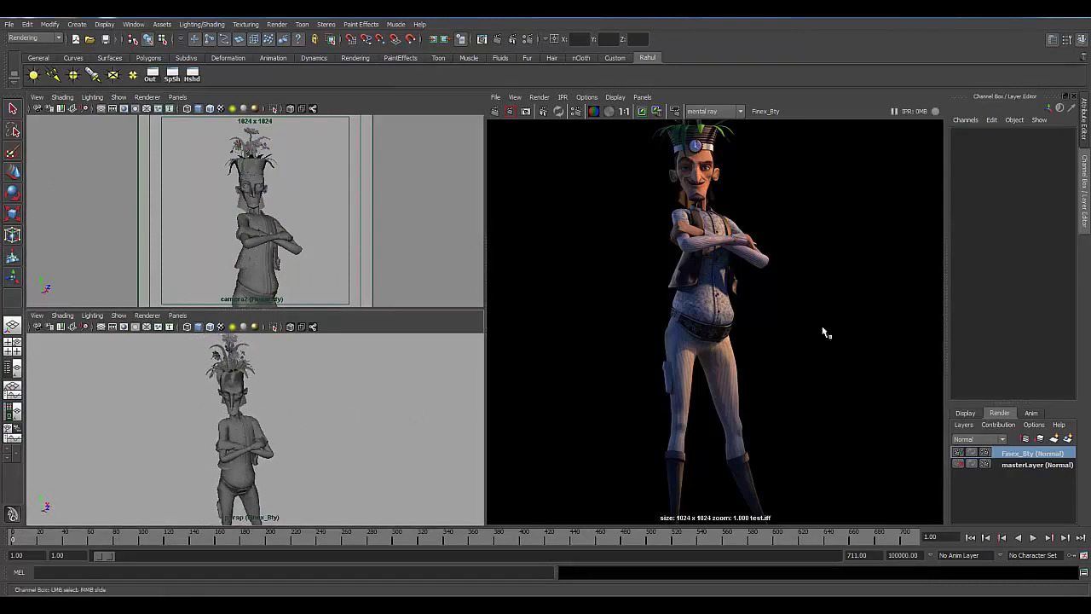
# Step: Create image based lighting from the Finex_Bty layer's mental ray render settings
pyautogui.click(985, 452)
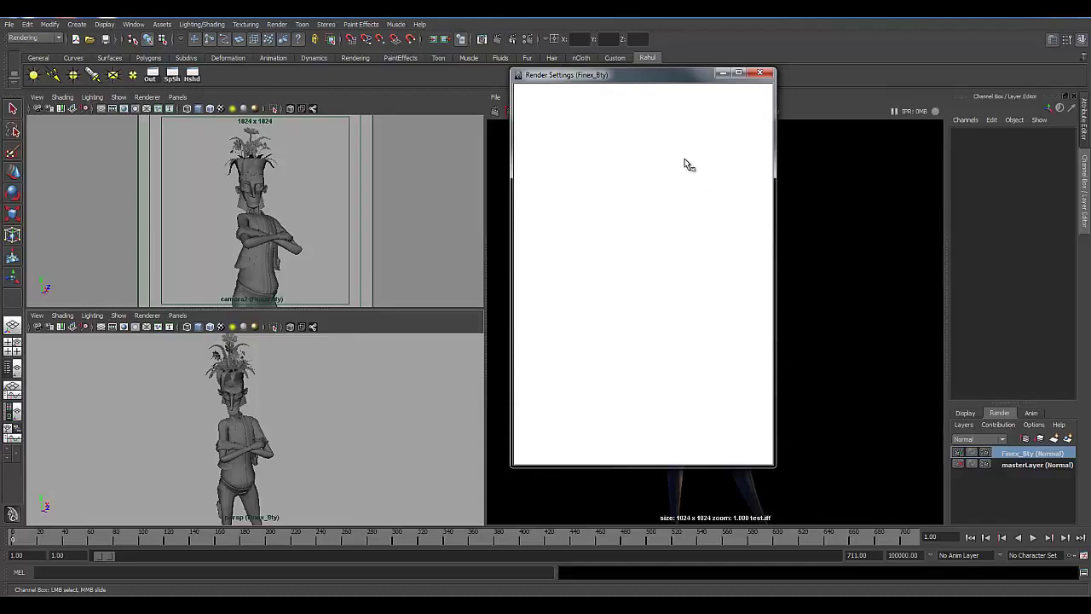
pyautogui.click(692, 138)
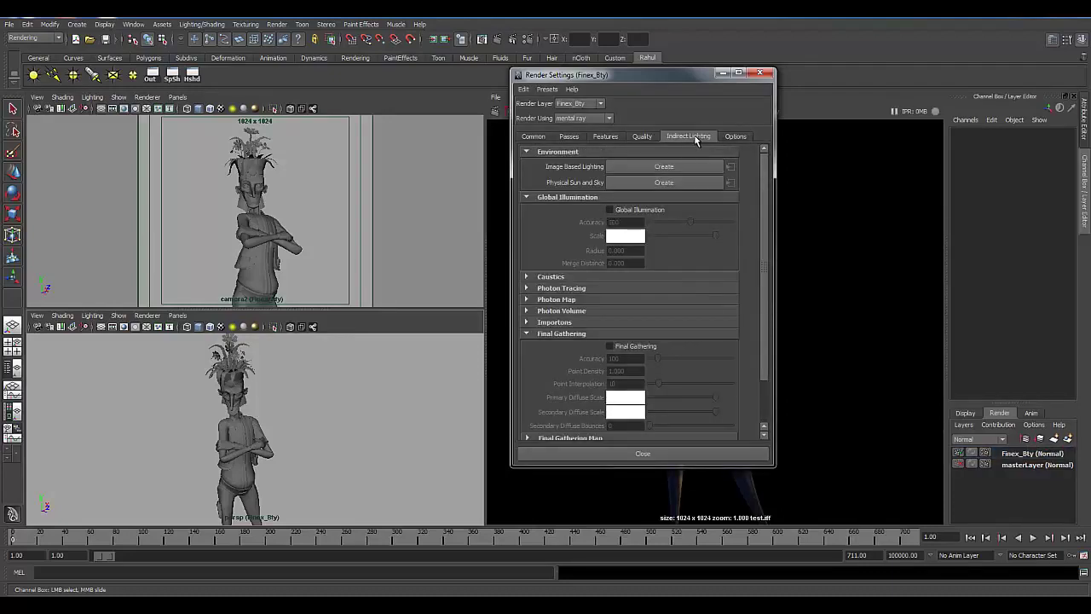
pyautogui.click(678, 165)
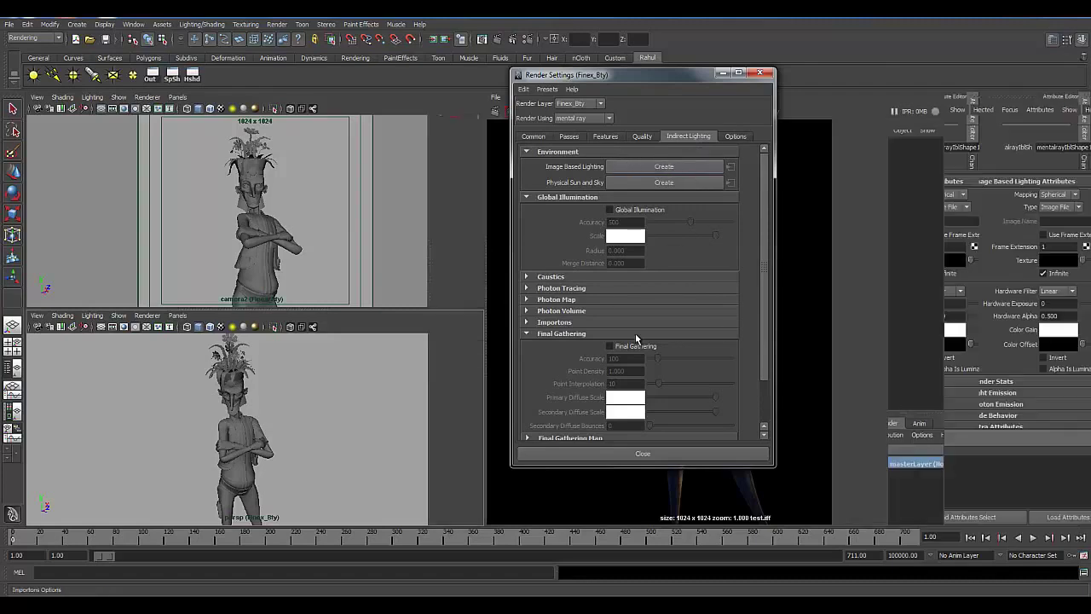
# Step: Review the render settings' image size, Render Options and Indirect Lighting for the Finex_Bty layer, and close them
pyautogui.click(534, 137)
pyautogui.scroll(-5, 682, 370)
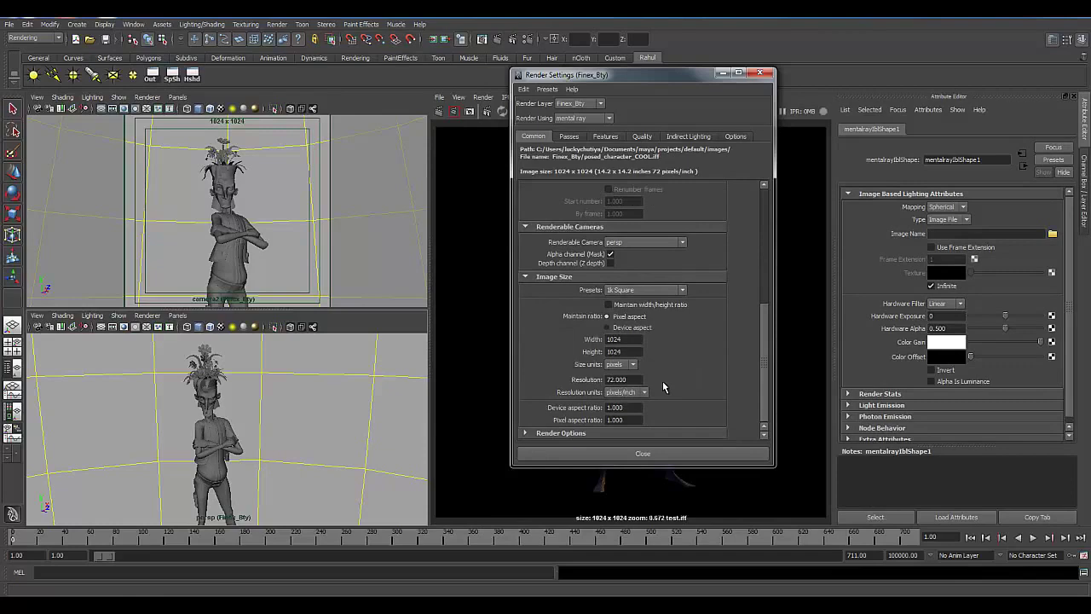
pyautogui.click(562, 434)
pyautogui.scroll(-3, 534, 390)
pyautogui.click(542, 345)
pyautogui.scroll(5, 567, 344)
pyautogui.click(689, 136)
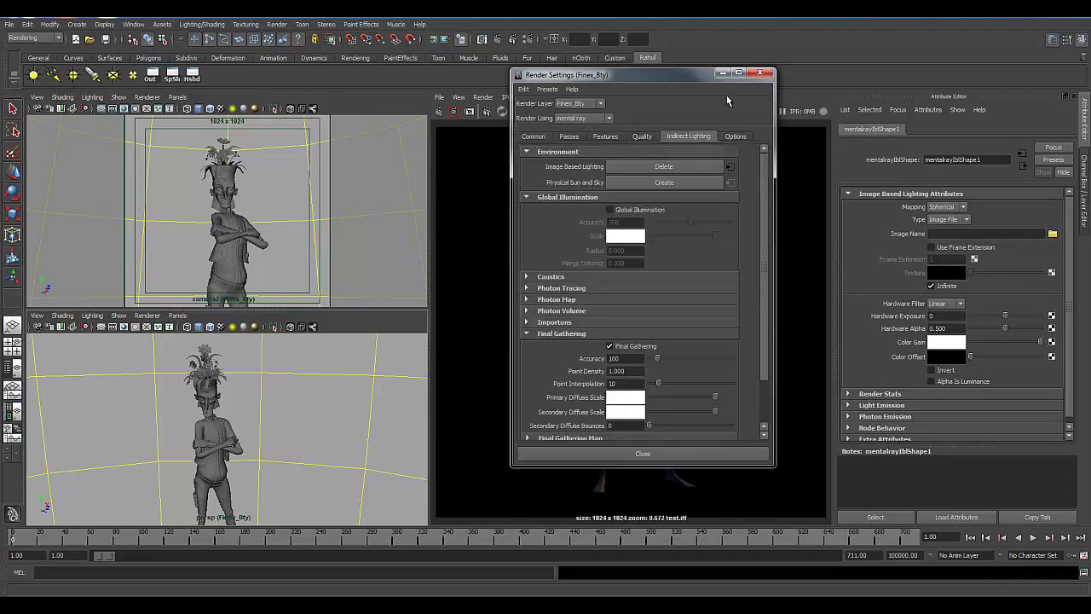
pyautogui.click(758, 74)
# Step: Set the Render View's test resolution to 50% (512x512) and show the image at real size
pyautogui.click(530, 96)
pyautogui.moveTo(563, 138)
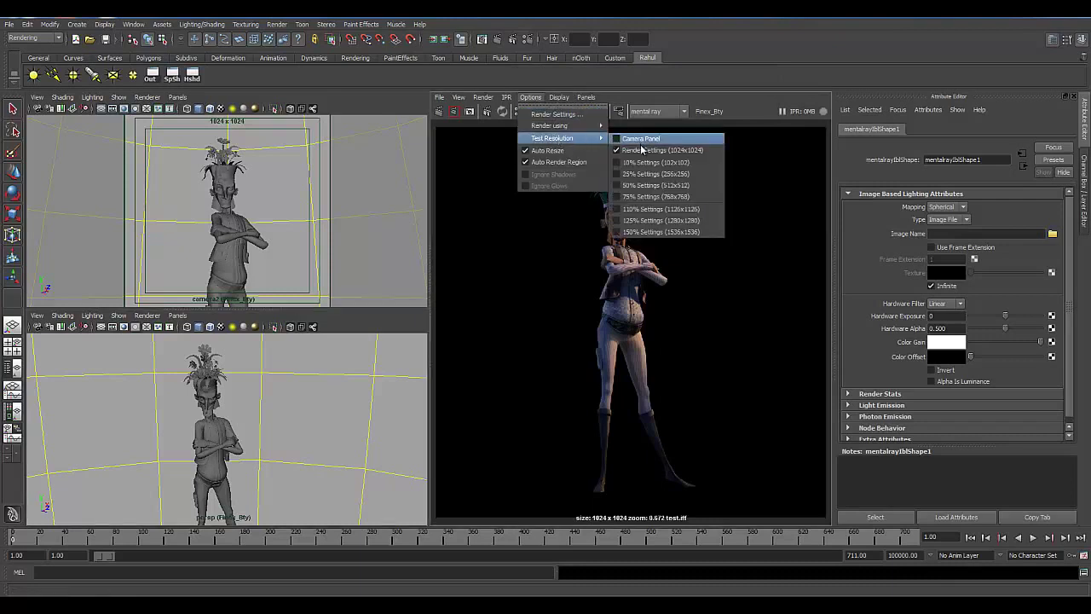
pyautogui.click(648, 185)
pyautogui.click(567, 112)
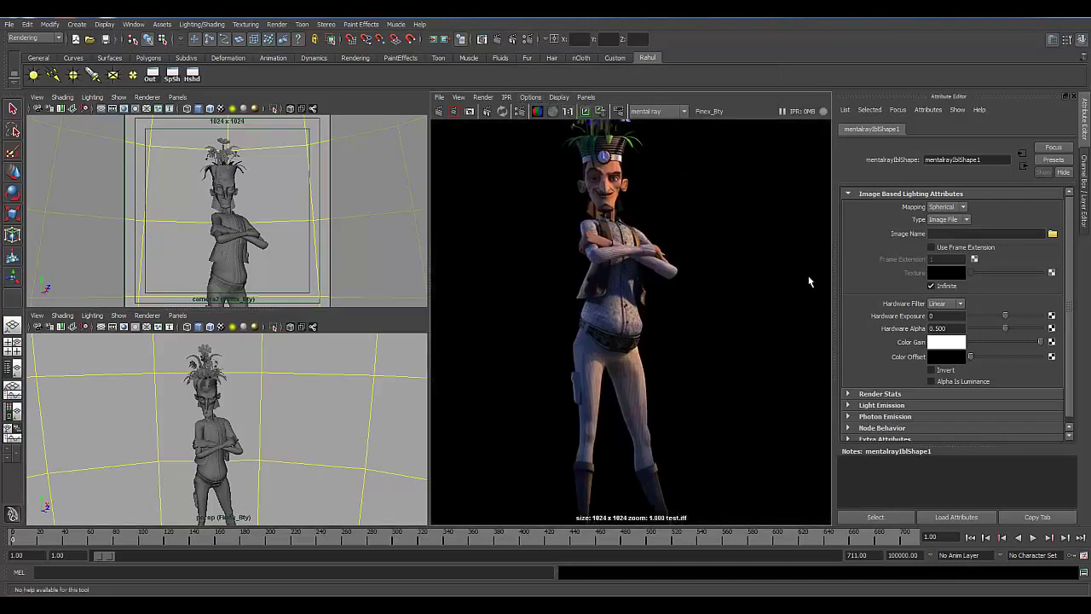
# Step: Switch the image based lighting's Type to Texture and map a ramp to its Texture attribute
pyautogui.click(946, 219)
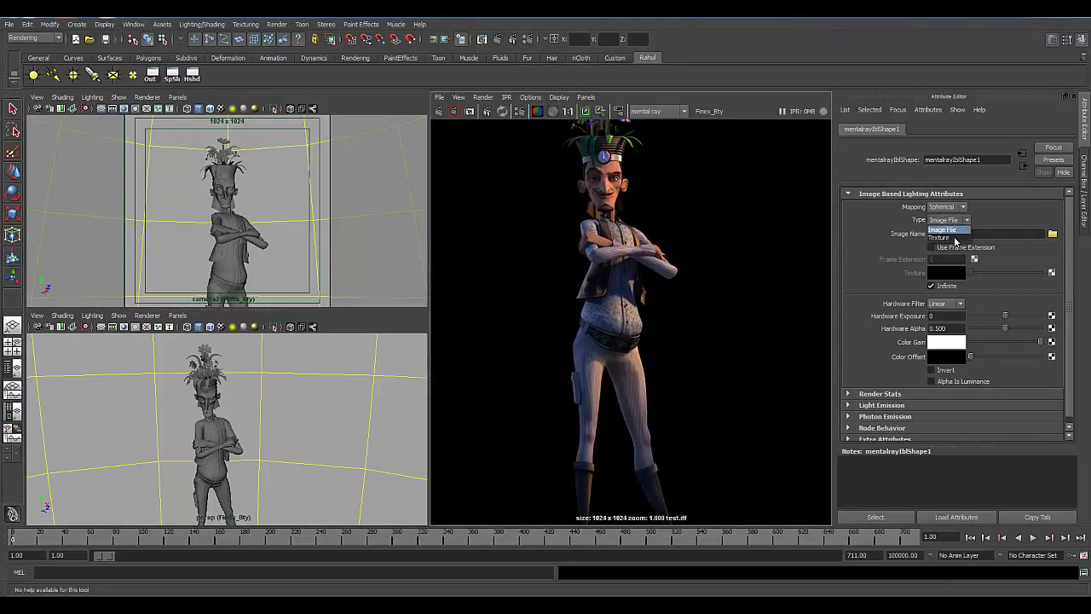
pyautogui.click(946, 240)
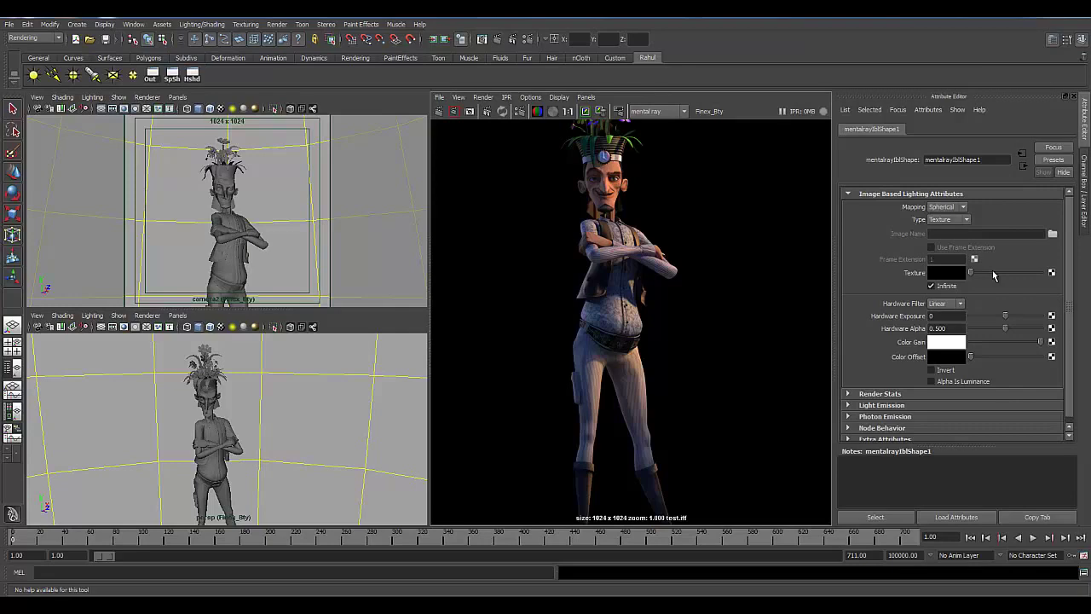
pyautogui.click(980, 271)
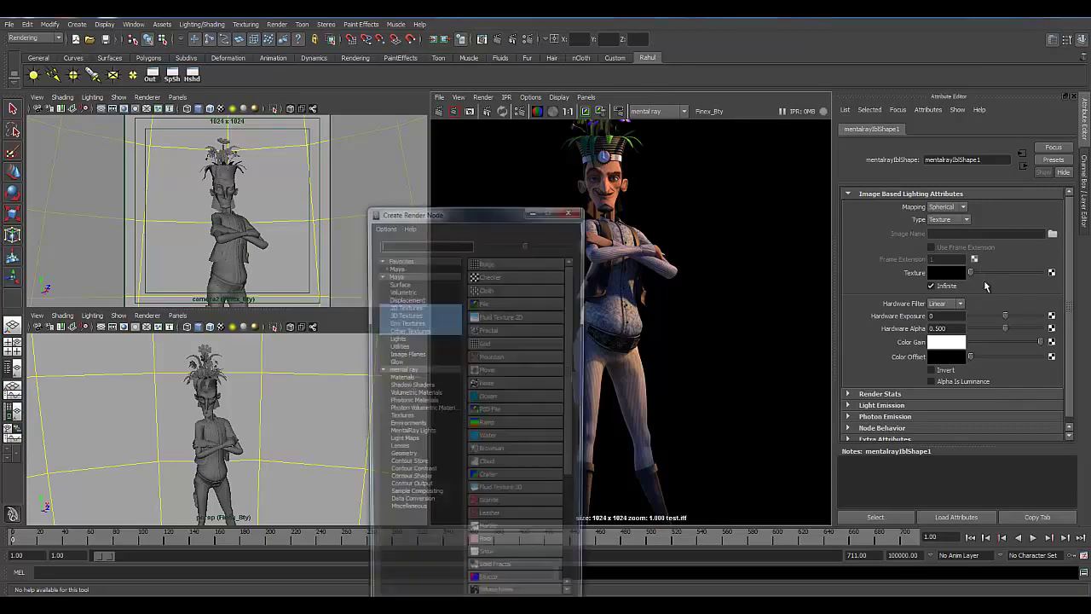
pyautogui.click(488, 425)
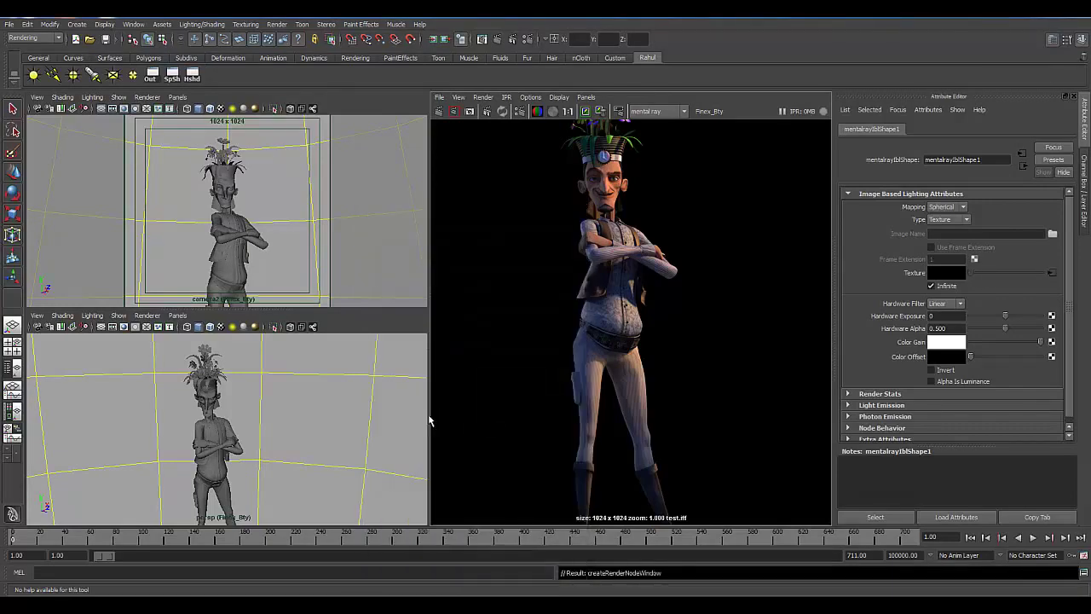
pyautogui.click(1035, 334)
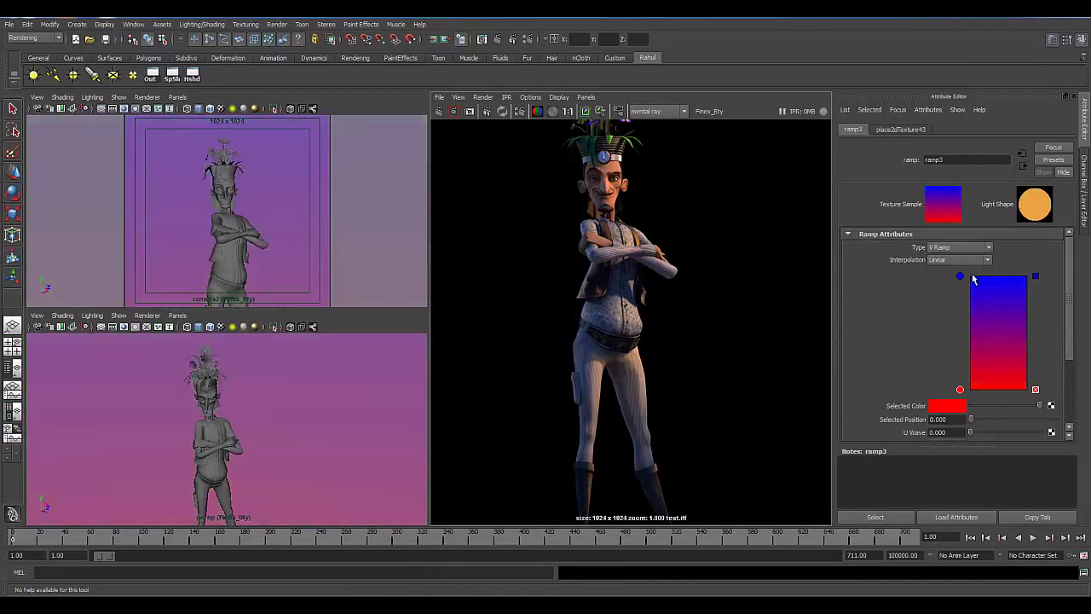
# Step: Recolor the ramp's top entry to the color history blue (H 222, S 0.719, V 0.882) and its bottom entry to brown
pyautogui.click(959, 277)
pyautogui.click(953, 406)
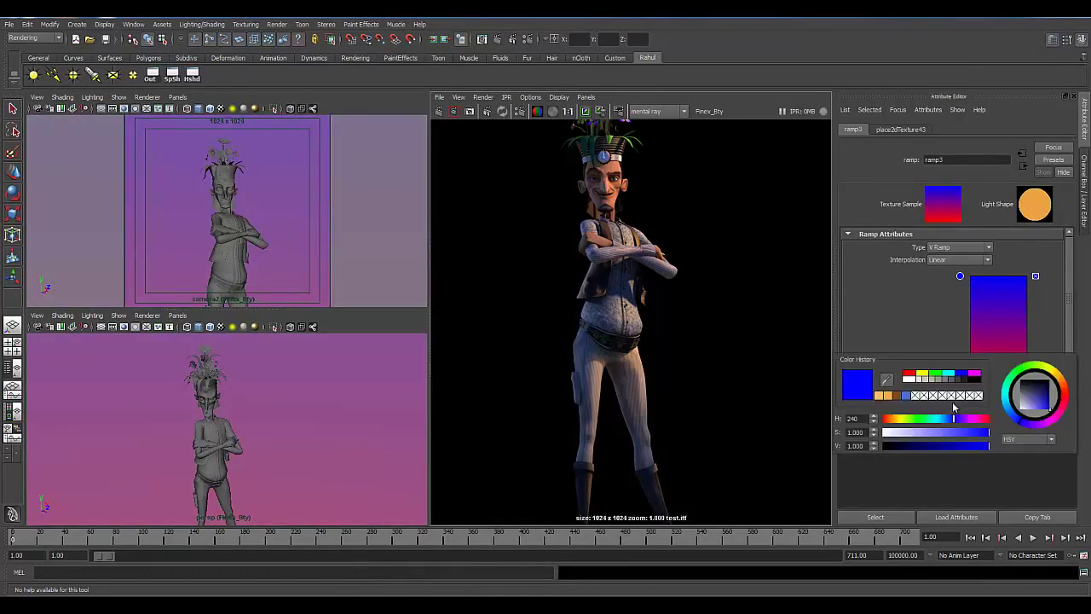
pyautogui.click(907, 396)
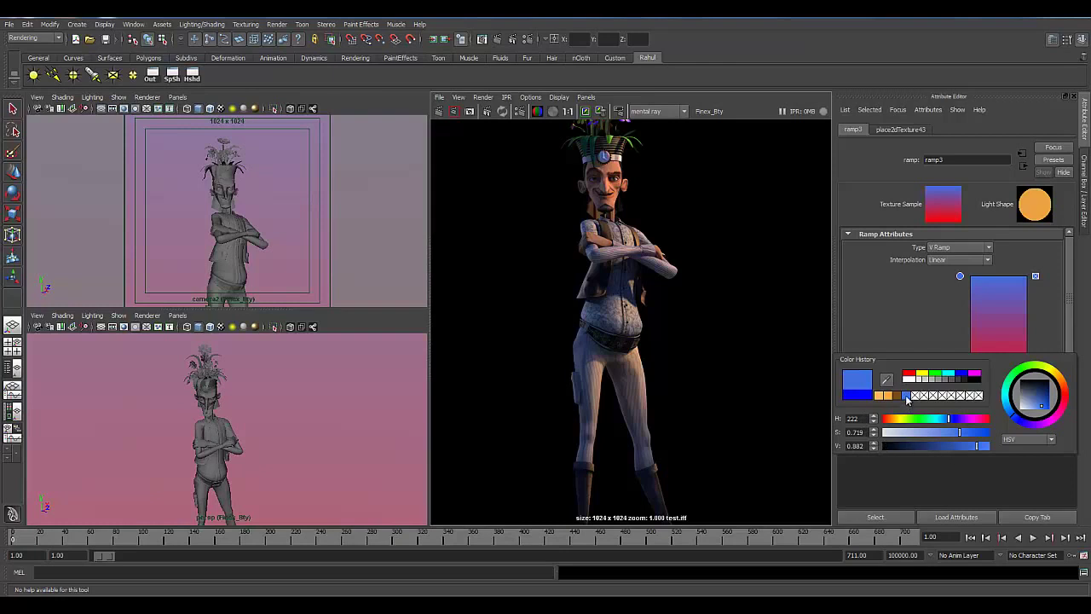
pyautogui.click(961, 391)
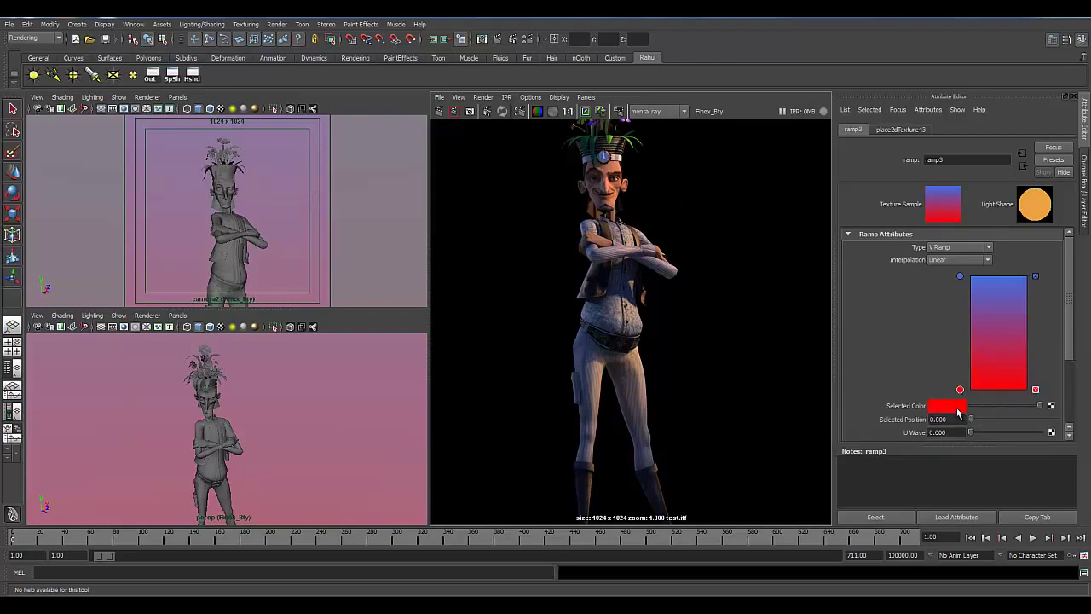
pyautogui.click(946, 405)
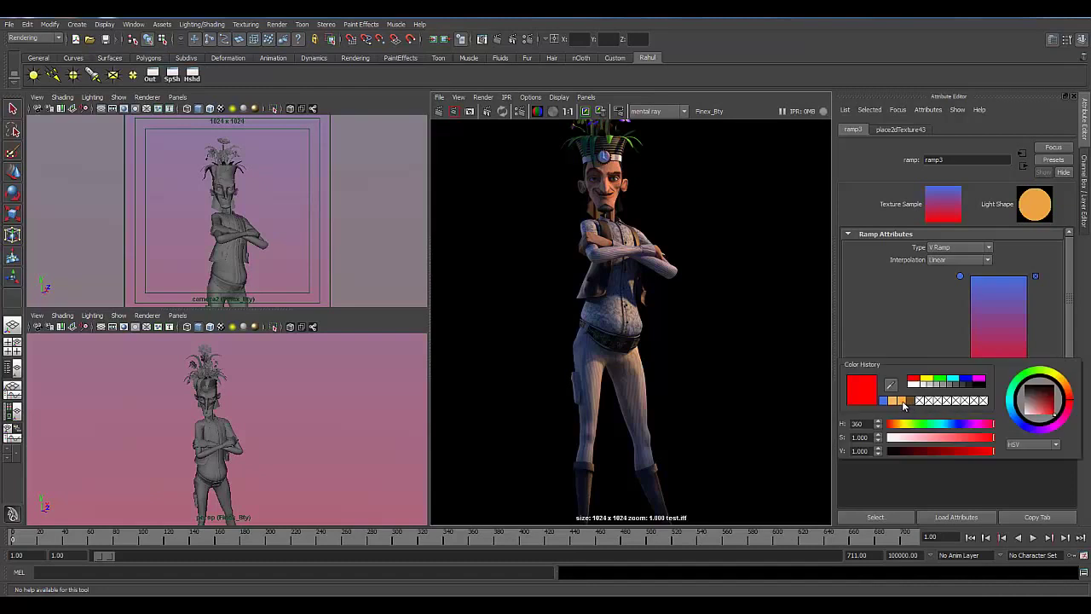
pyautogui.click(902, 402)
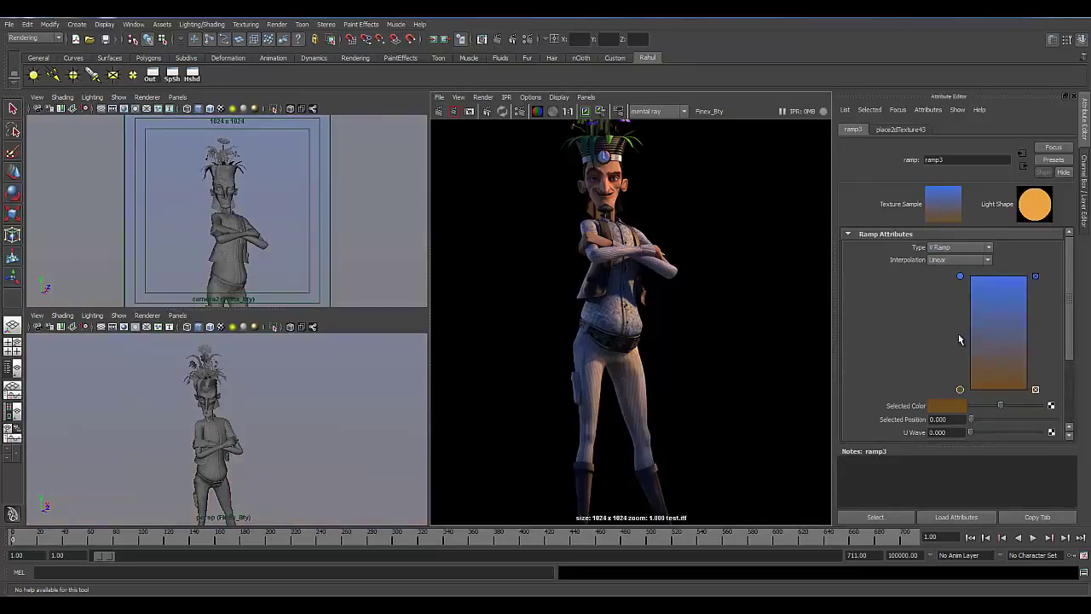
# Step: Lower the ramp's blue entry to position 0.475 and check both entry colors
pyautogui.moveTo(959, 279); pyautogui.dragTo(958, 333)
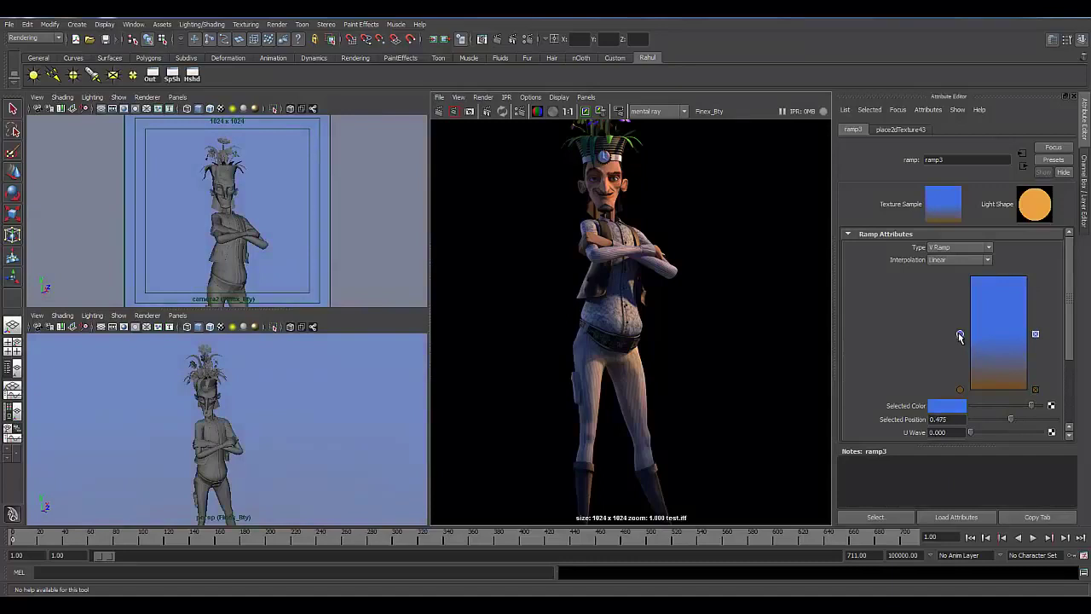
pyautogui.click(958, 406)
pyautogui.click(960, 390)
pyautogui.click(955, 407)
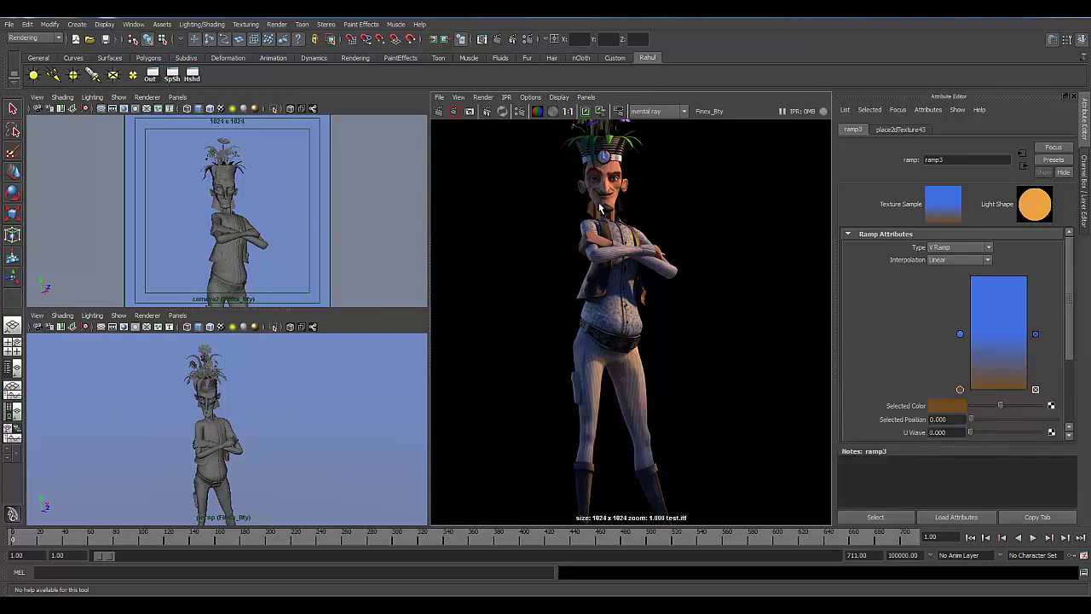
# Step: Render the character from camera2 in the Render View with the ramp-based environment lighting
pyautogui.scroll(-3, 600, 208)
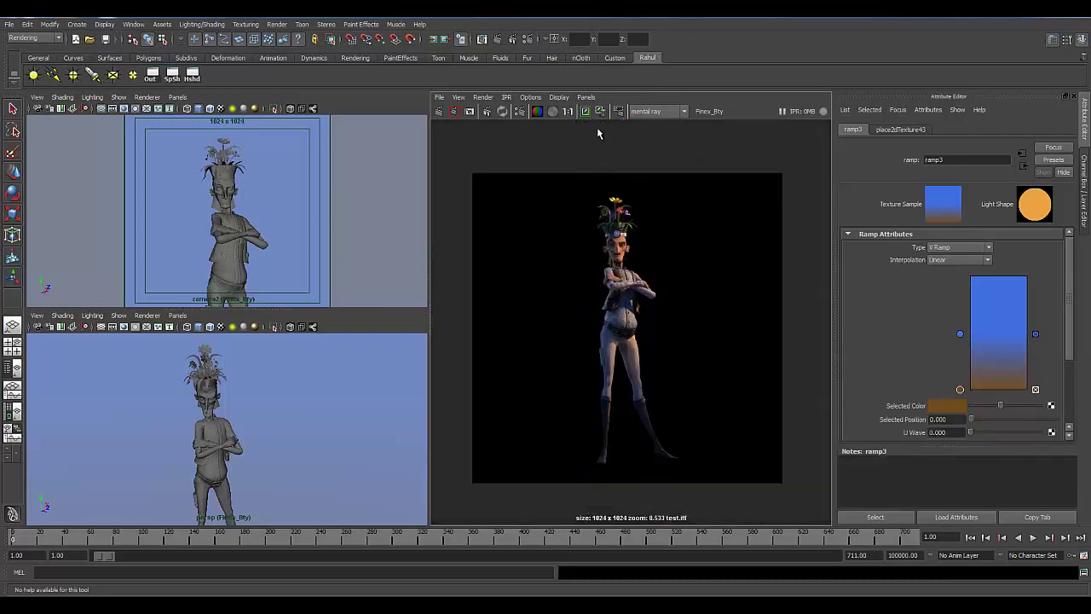
pyautogui.rightClick(443, 115)
pyautogui.click(522, 142)
pyautogui.rightClick(439, 115)
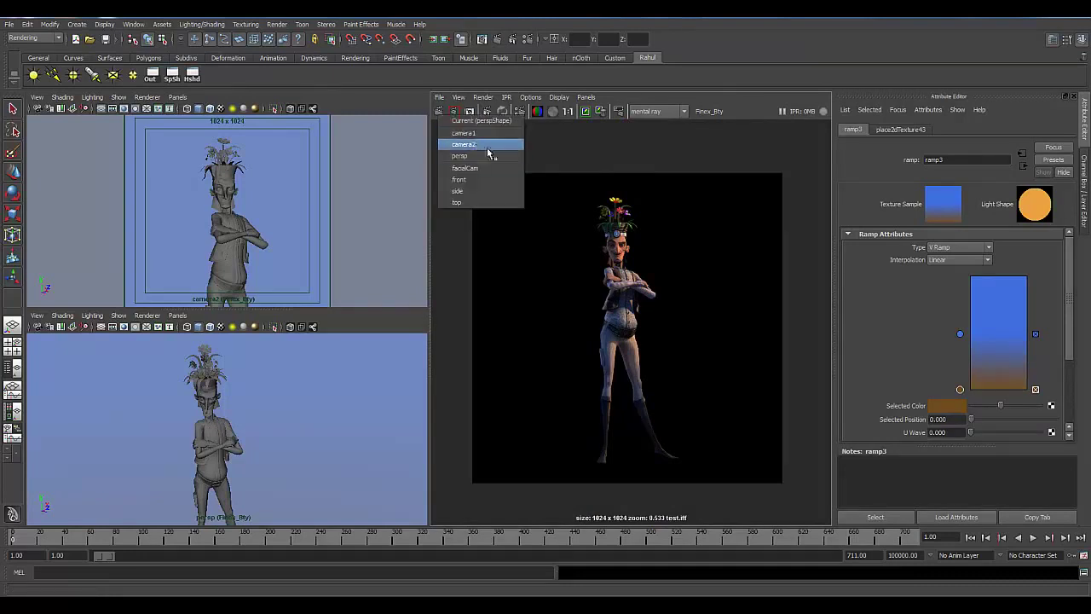
pyautogui.click(479, 146)
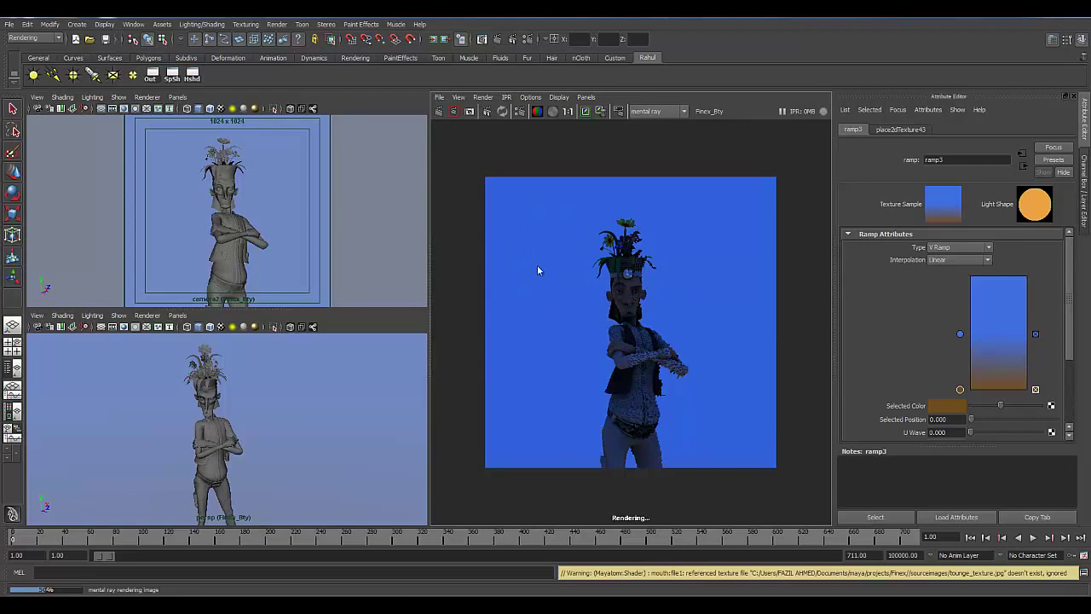
pyautogui.moveTo(599, 190); pyautogui.dragTo(956, 600)
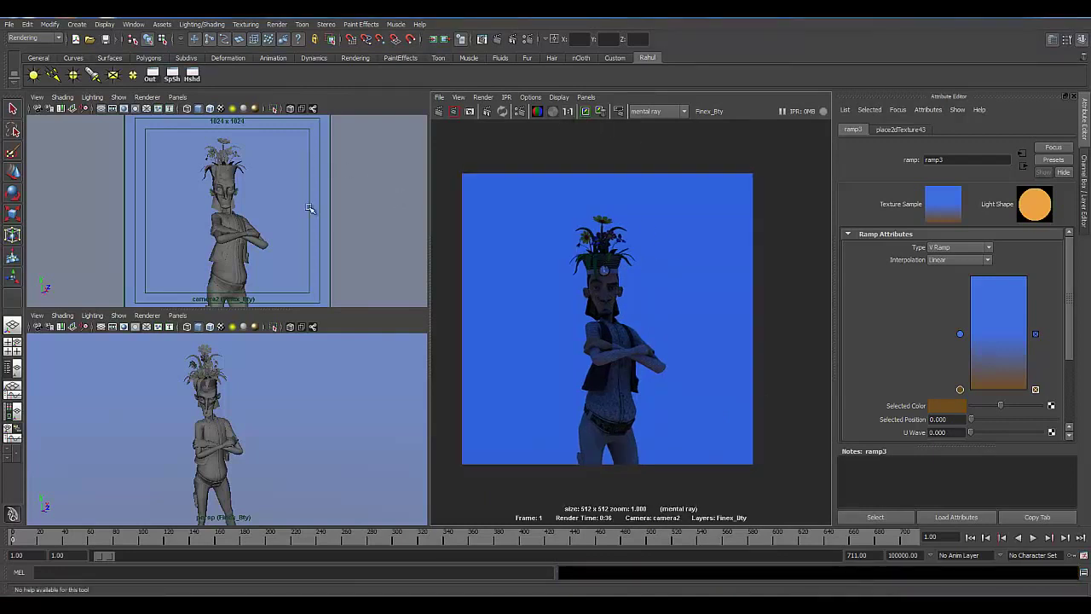
# Step: Turn off Primary Visibility in the Render Stats of the image based lighting node
pyautogui.click(366, 259)
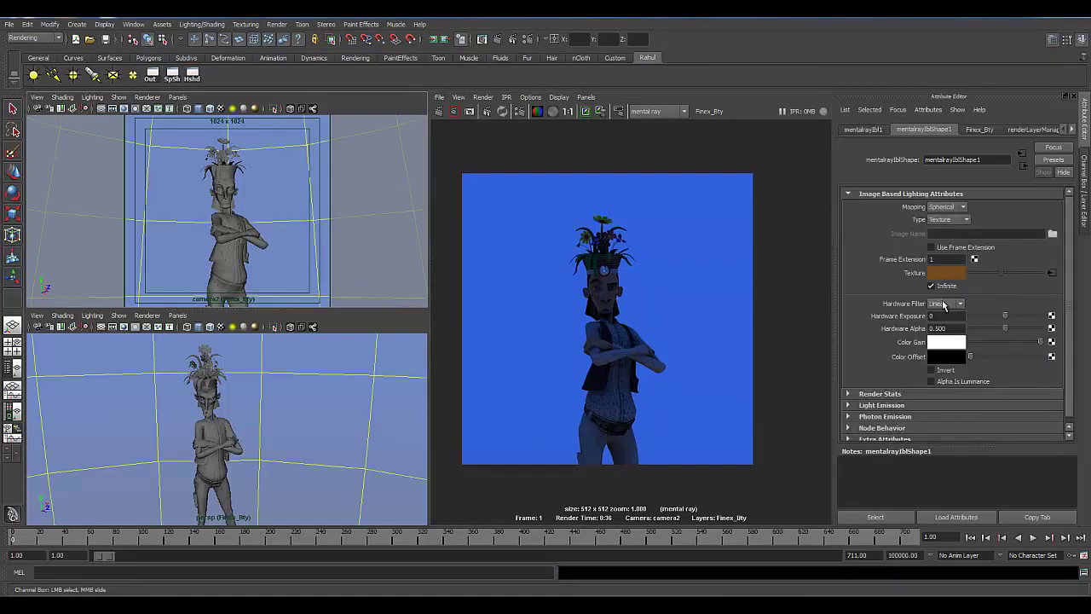
pyautogui.click(879, 393)
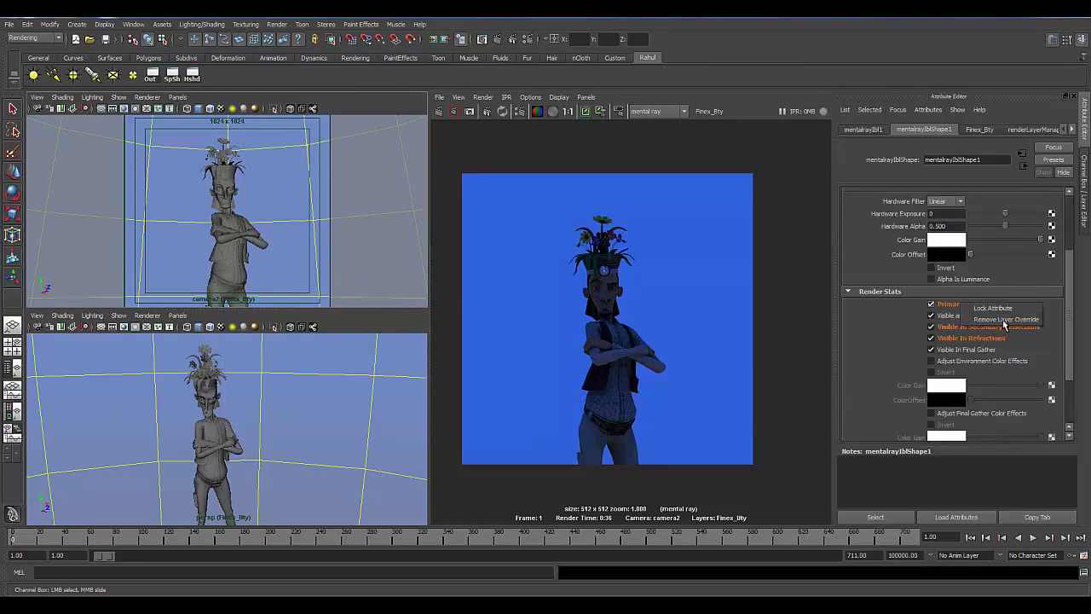
pyautogui.click(931, 304)
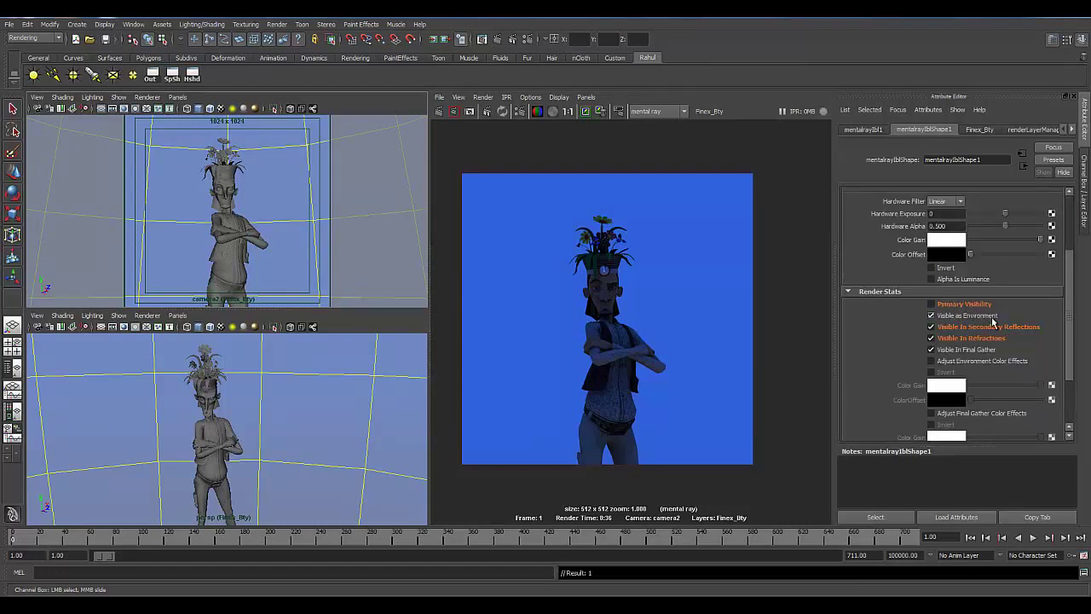
pyautogui.click(1085, 196)
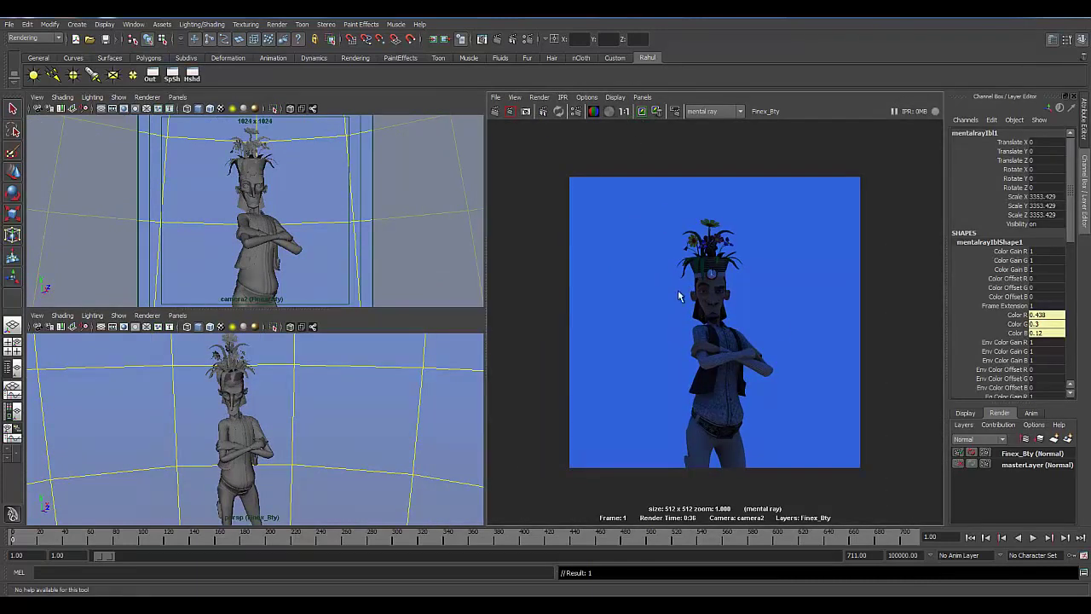
# Step: Render the character again from camera2 and inspect the new image at actual size
pyautogui.scroll(3, 644, 322)
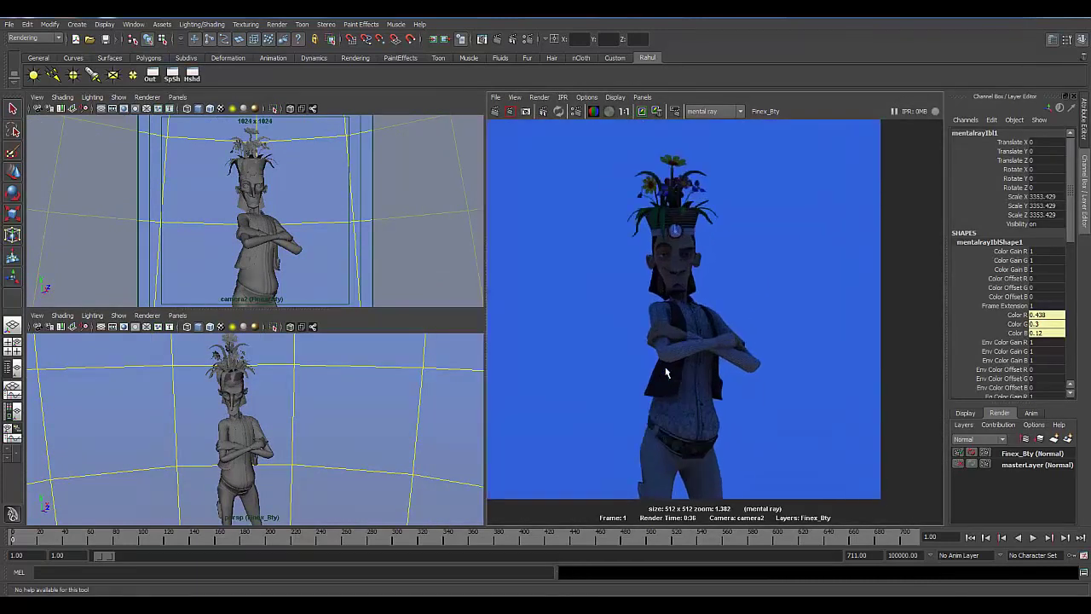
pyautogui.click(623, 112)
pyautogui.keyDown('alt'); pyautogui.moveTo(716, 375); pyautogui.dragTo(682, 314, button='middle'); pyautogui.keyUp('alt')
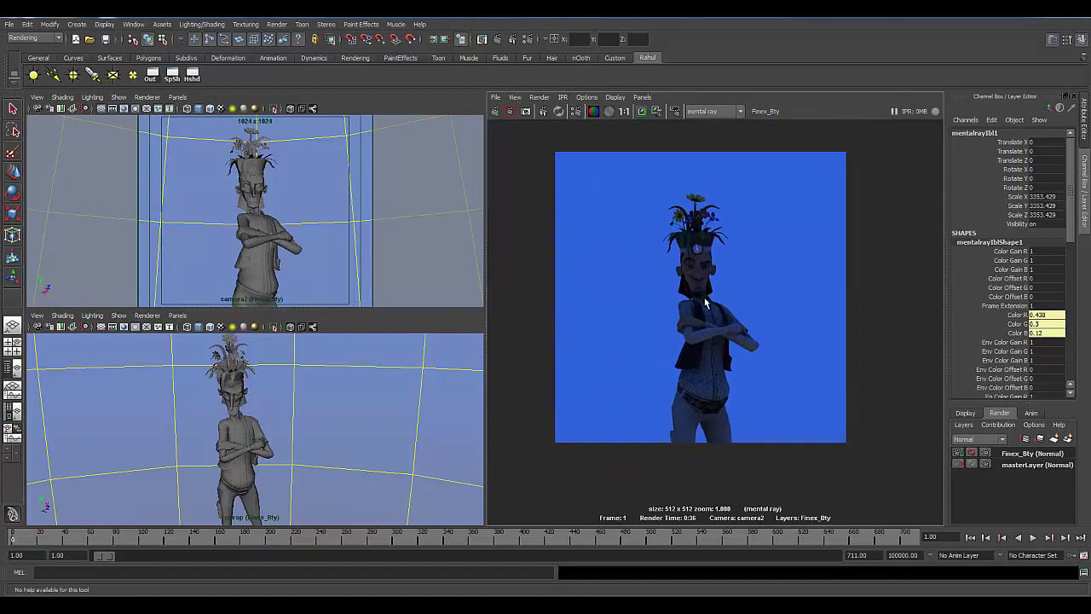
pyautogui.keyDown('alt'); pyautogui.moveTo(704, 416); pyautogui.dragTo(678, 350, button='middle'); pyautogui.keyUp('alt')
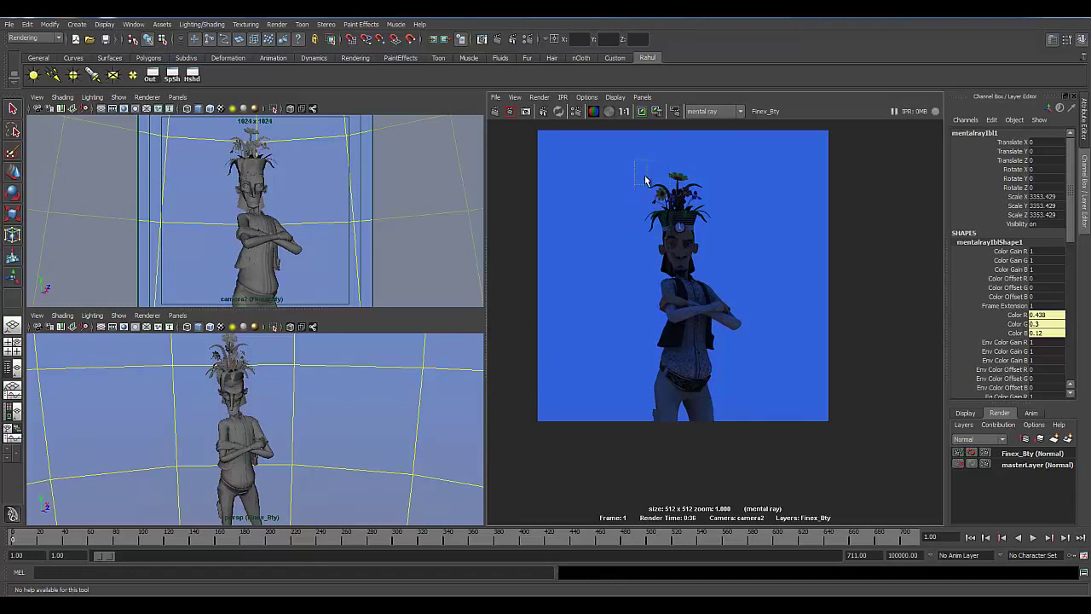
pyautogui.click(575, 141)
pyautogui.click(497, 115)
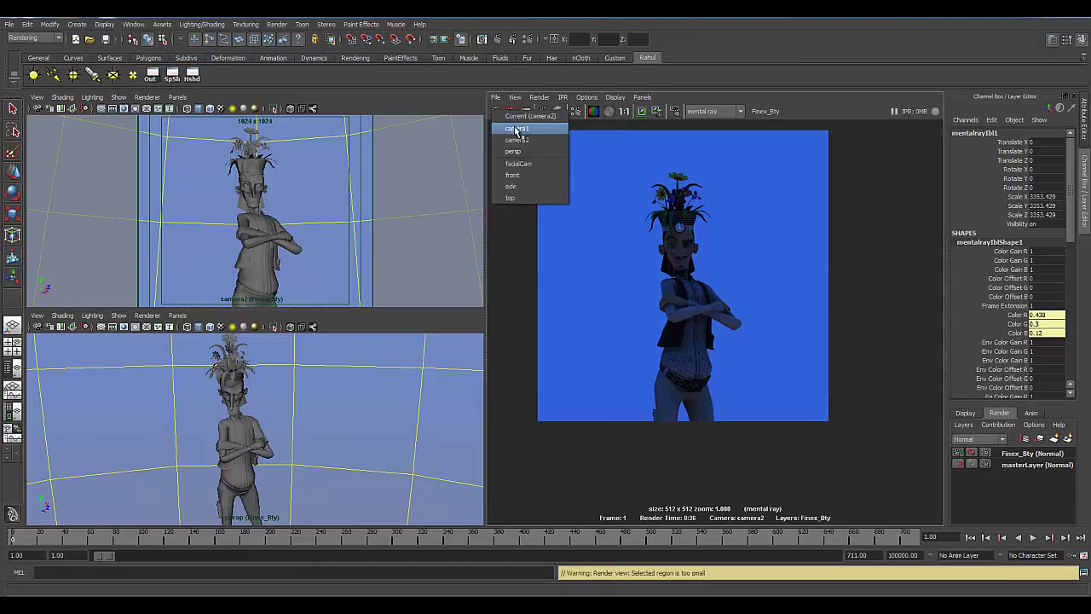
pyautogui.click(517, 139)
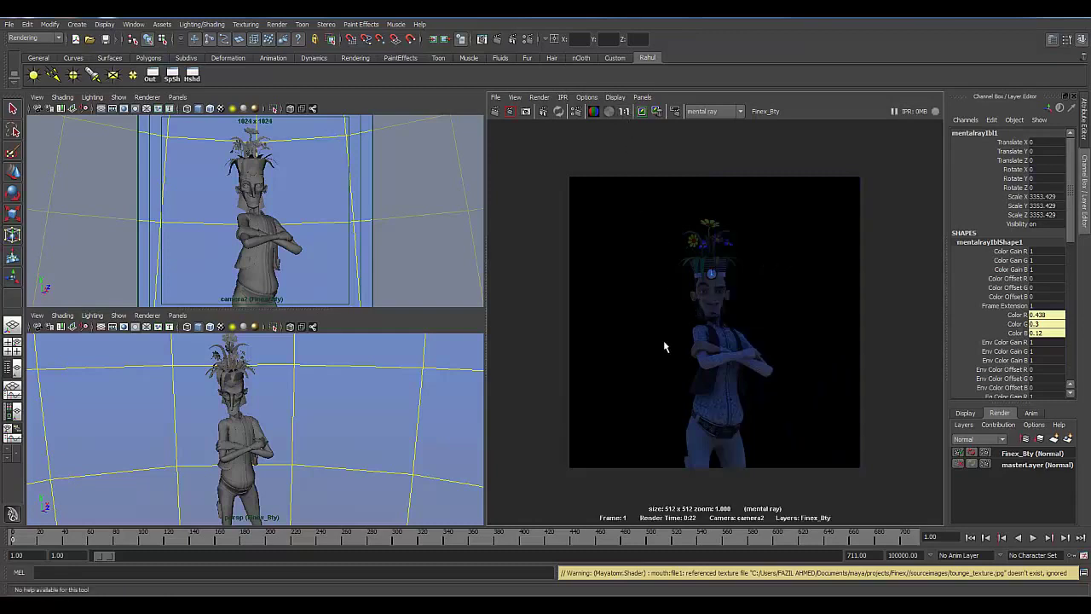
pyautogui.keyDown('alt'); pyautogui.moveTo(661, 341); pyautogui.dragTo(636, 332, button='middle'); pyautogui.keyUp('alt')
pyautogui.click(624, 112)
pyautogui.keyDown('alt'); pyautogui.moveTo(654, 385); pyautogui.dragTo(647, 376, button='middle'); pyautogui.keyUp('alt')
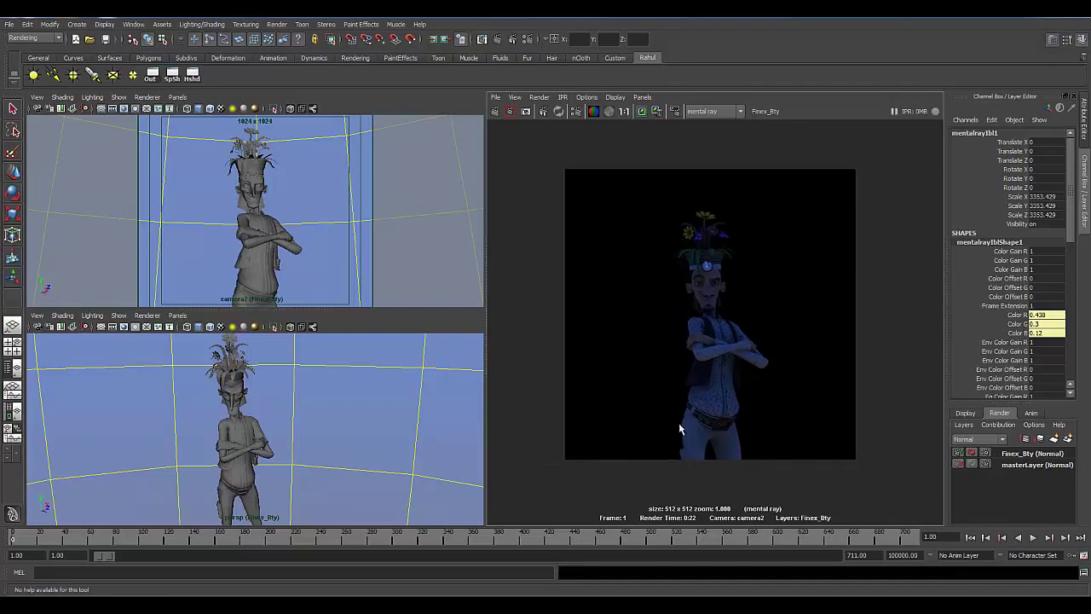
pyautogui.moveTo(676, 435)
pyautogui.keyDown('alt'); pyautogui.mouseDown(button='middle')
pyautogui.moveTo(642, 441)
pyautogui.moveTo(660, 446)
pyautogui.mouseUp(button='middle'); pyautogui.keyUp('alt')
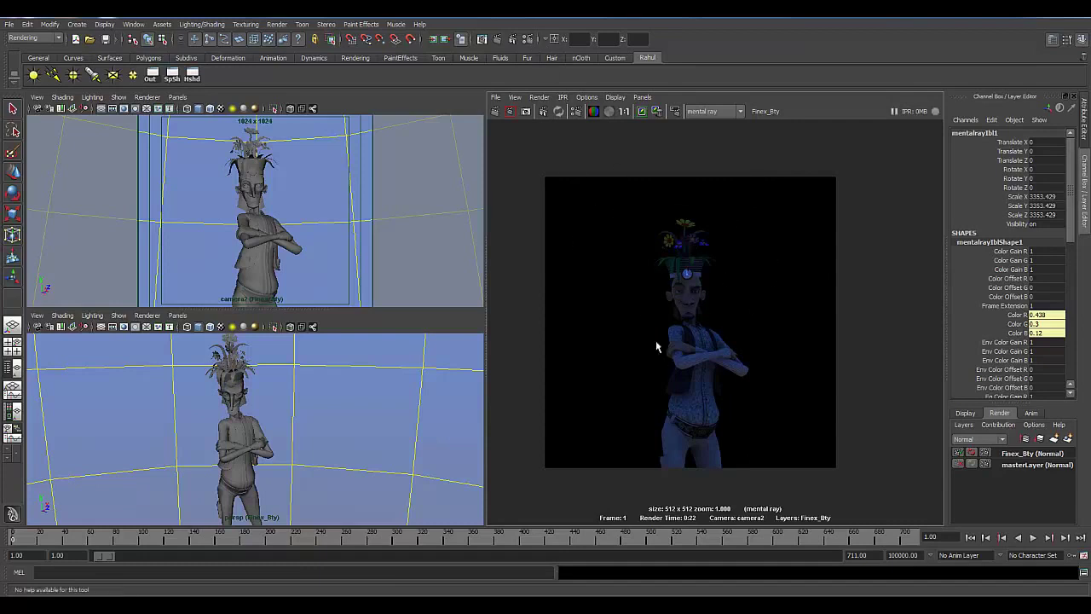
# Step: Set the Final Gathering Map's Rebuild option to On in the render settings and render the character from camera1
pyautogui.click(529, 40)
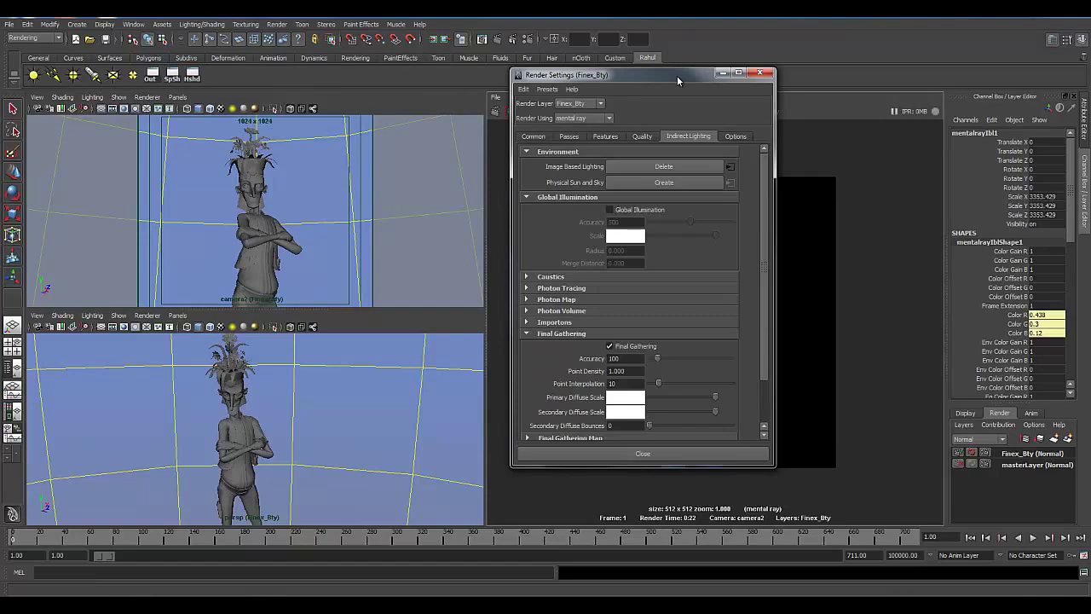
pyautogui.scroll(-3, 545, 375)
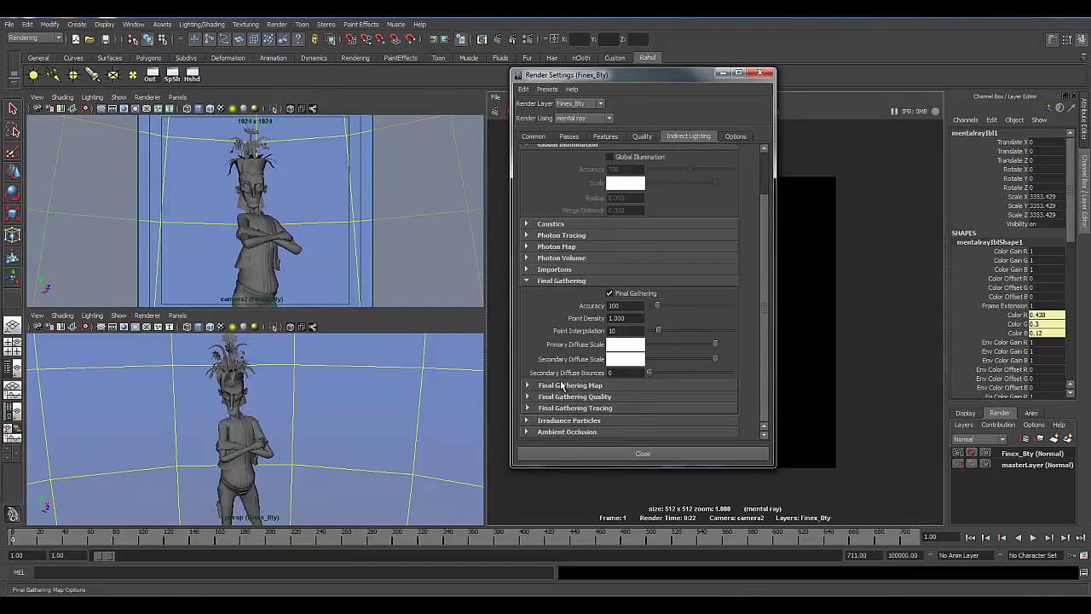
pyautogui.click(564, 385)
pyautogui.click(631, 399)
pyautogui.click(626, 413)
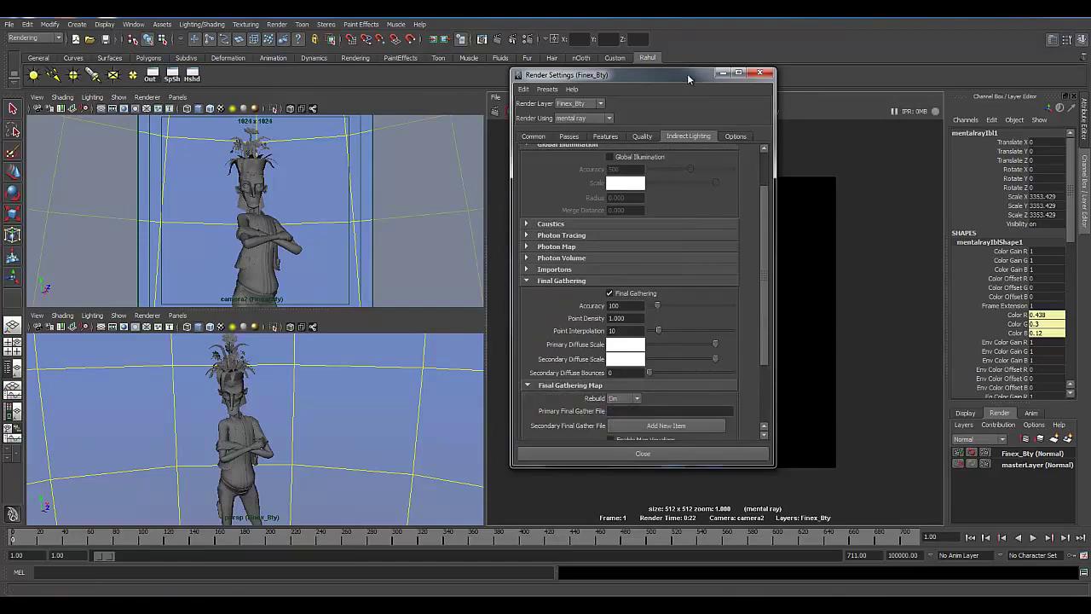
pyautogui.moveTo(687, 75); pyautogui.dragTo(313, 88)
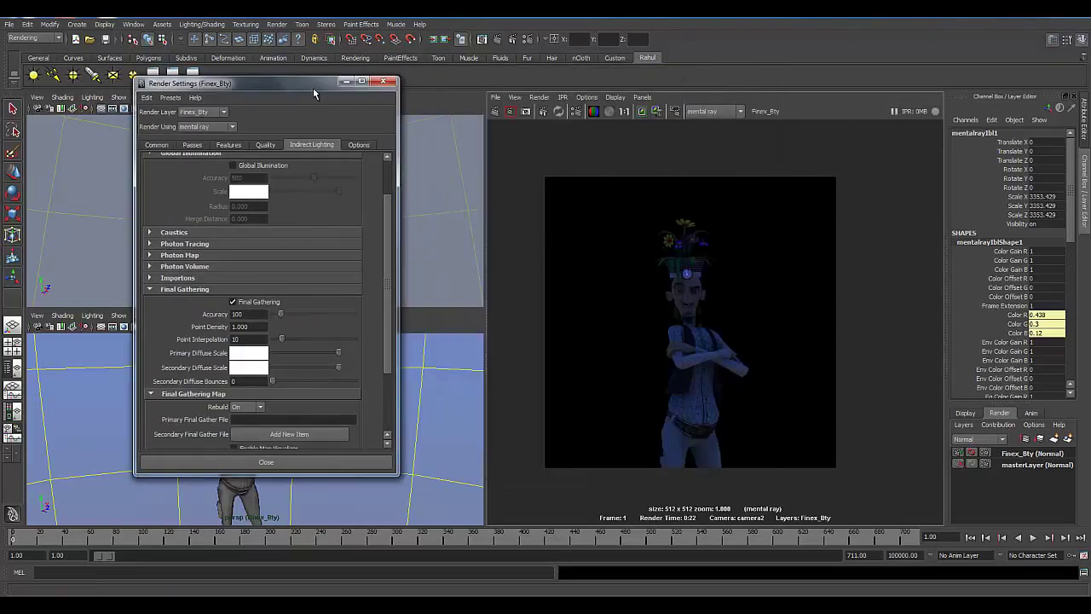
pyautogui.rightClick(500, 112)
pyautogui.click(535, 134)
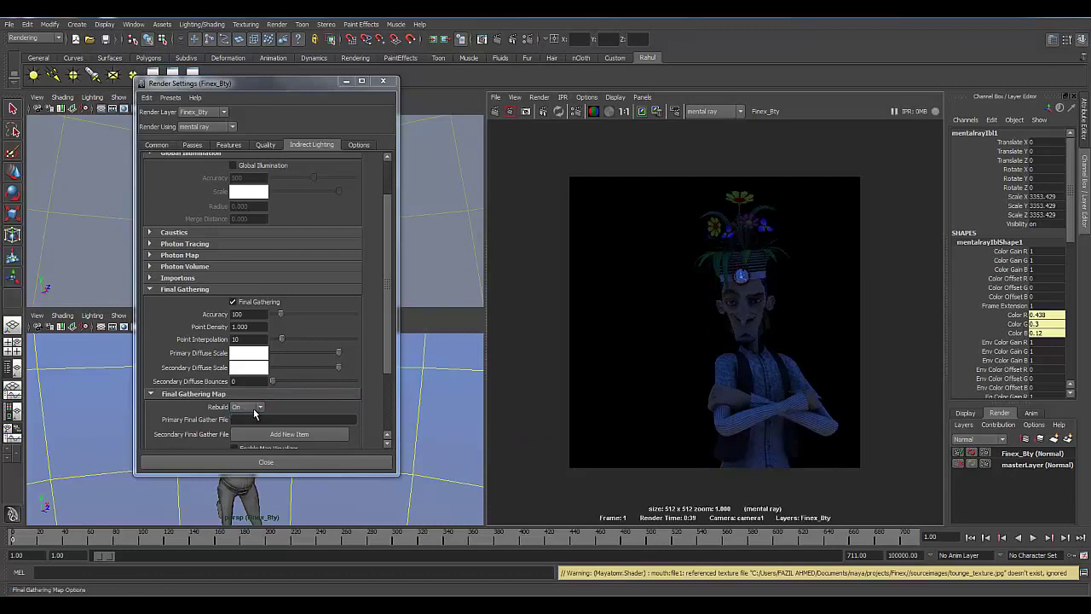
# Step: Set the Final Gathering Map's Rebuild to Freeze and render camera1 again, comparing the image with the previous stored render
pyautogui.click(253, 412)
pyautogui.click(250, 428)
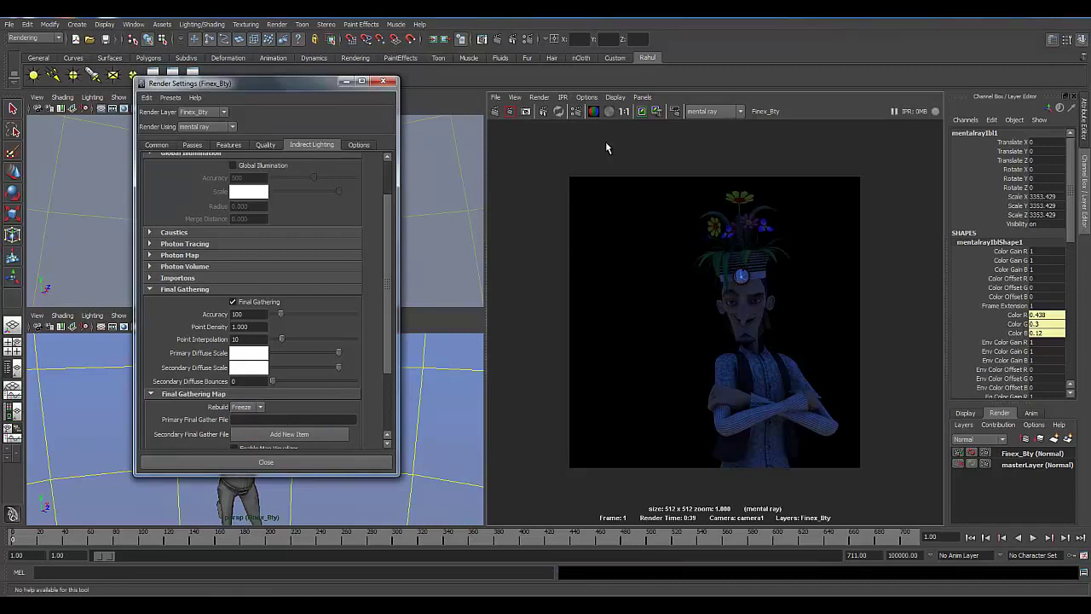
pyautogui.rightClick(510, 111)
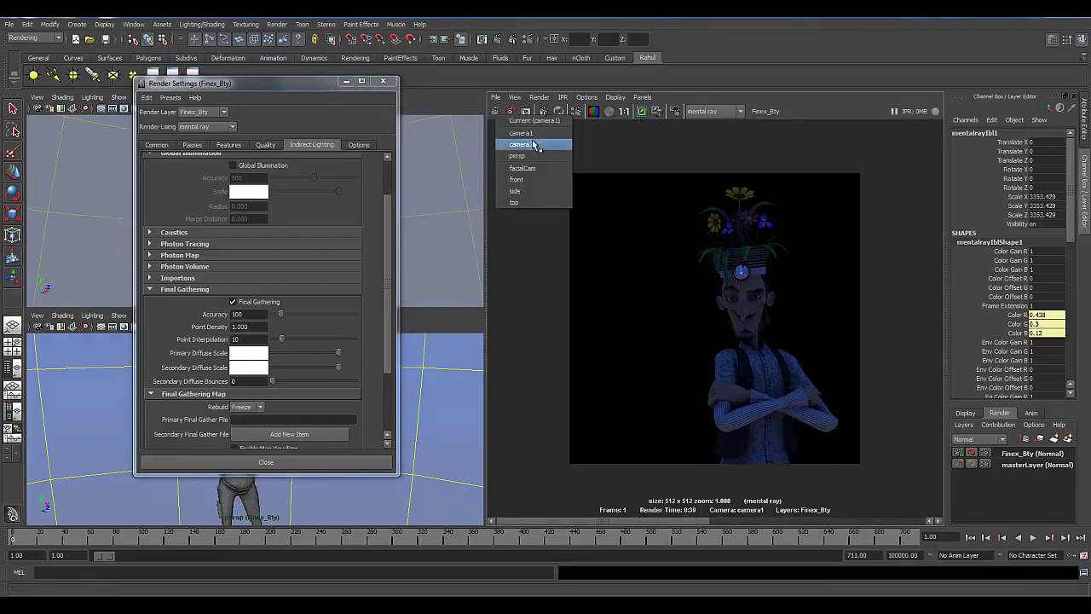
pyautogui.click(532, 133)
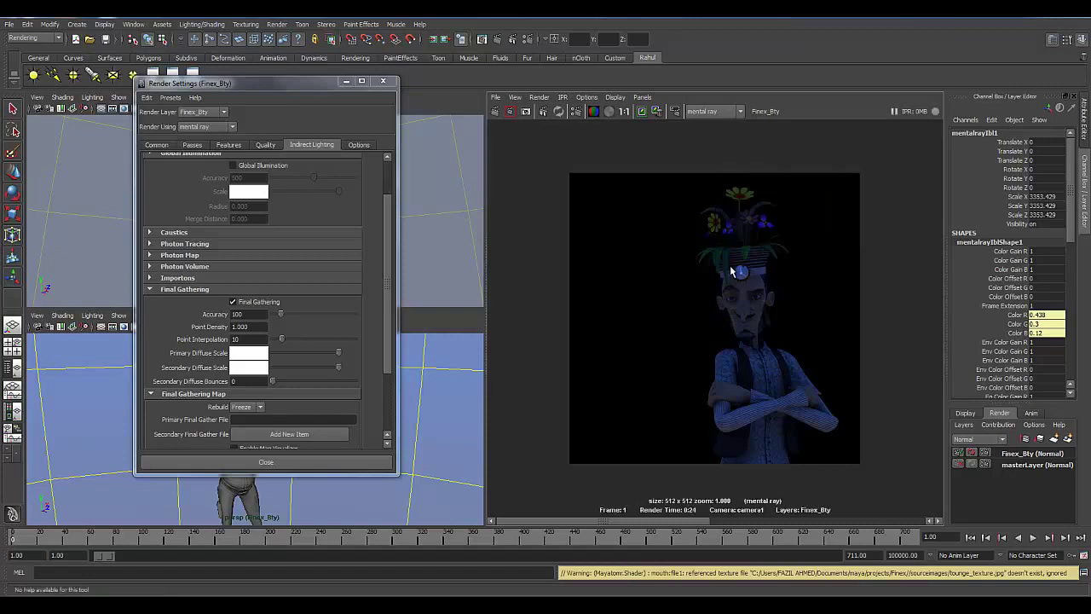
pyautogui.moveTo(606, 522); pyautogui.dragTo(792, 521)
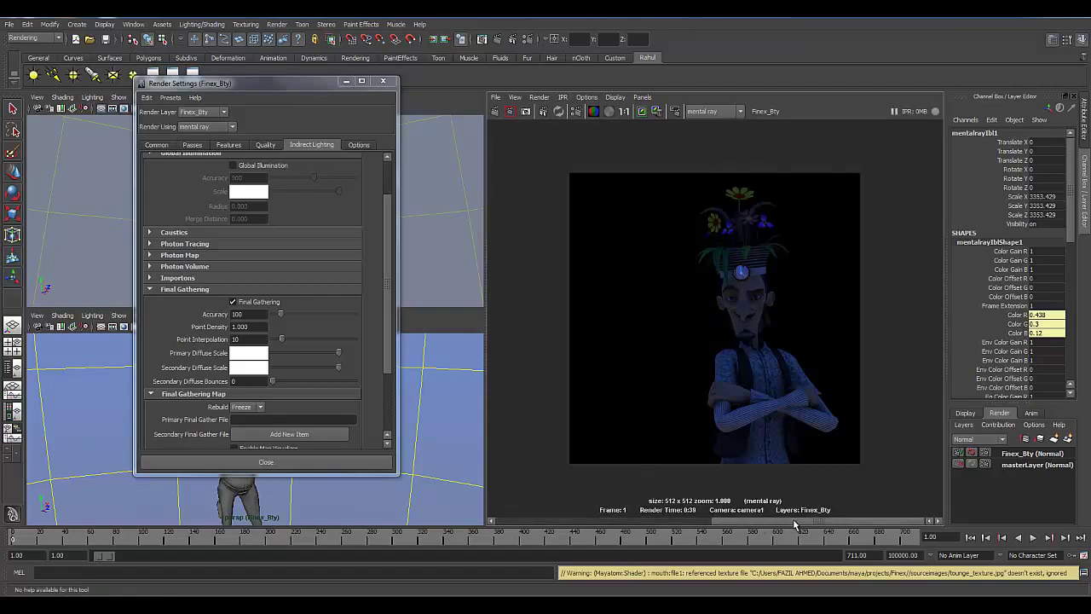
pyautogui.click(623, 112)
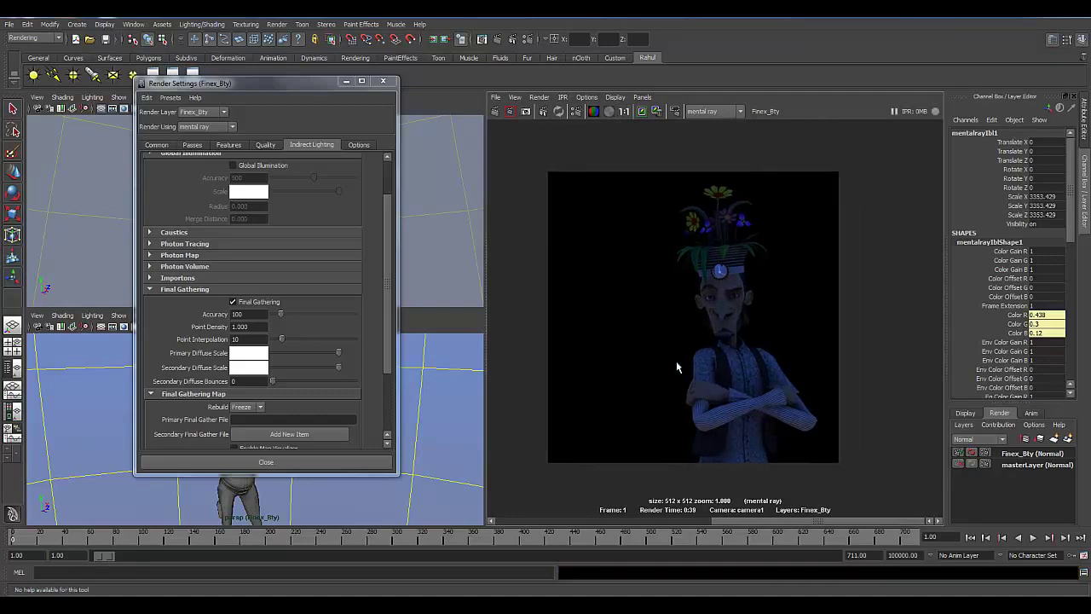
pyautogui.moveTo(789, 527); pyautogui.dragTo(563, 526)
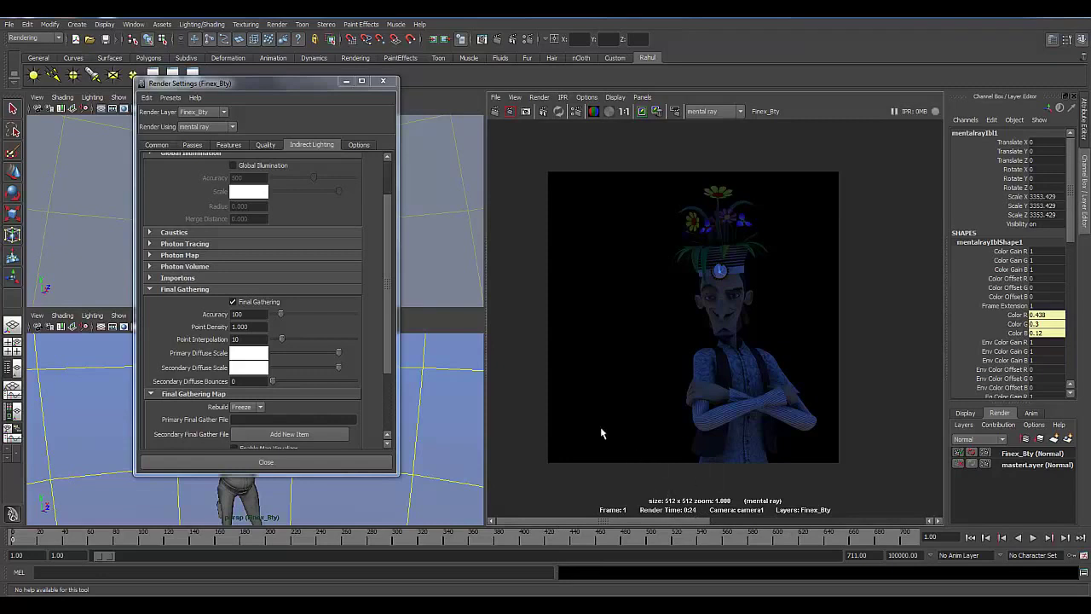
# Step: Switch the Final Gathering Map's Rebuild back to On and render the character from camera2
pyautogui.click(247, 407)
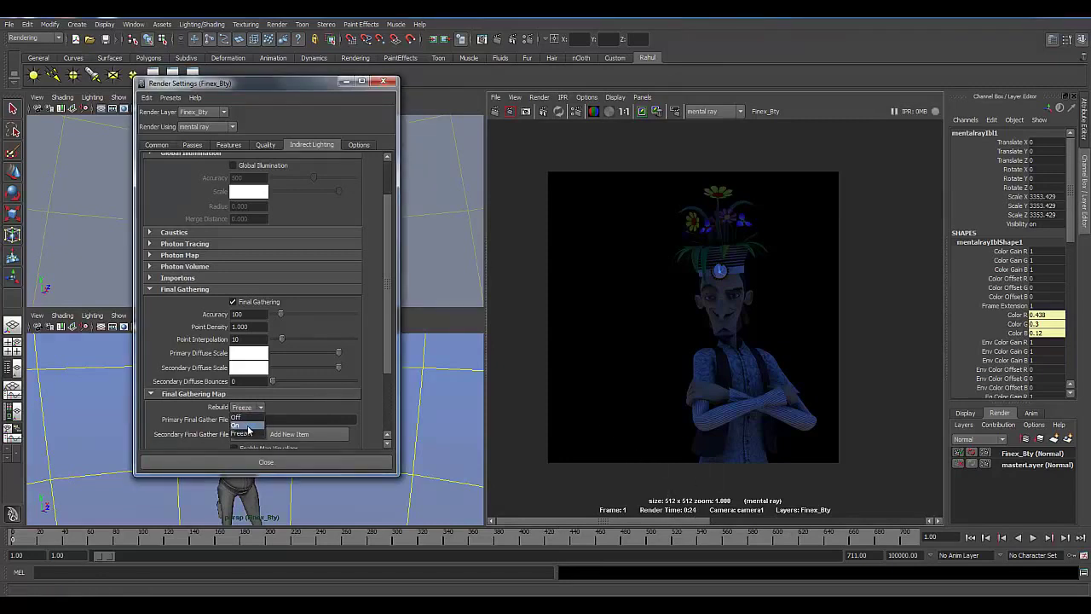
pyautogui.click(247, 424)
pyautogui.rightClick(497, 113)
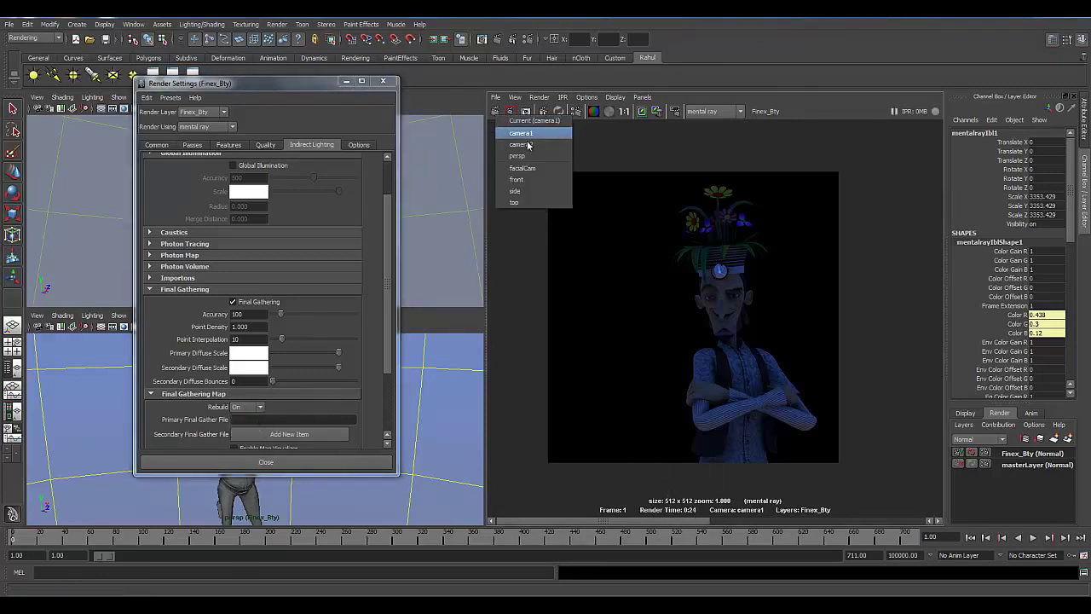
pyautogui.click(527, 145)
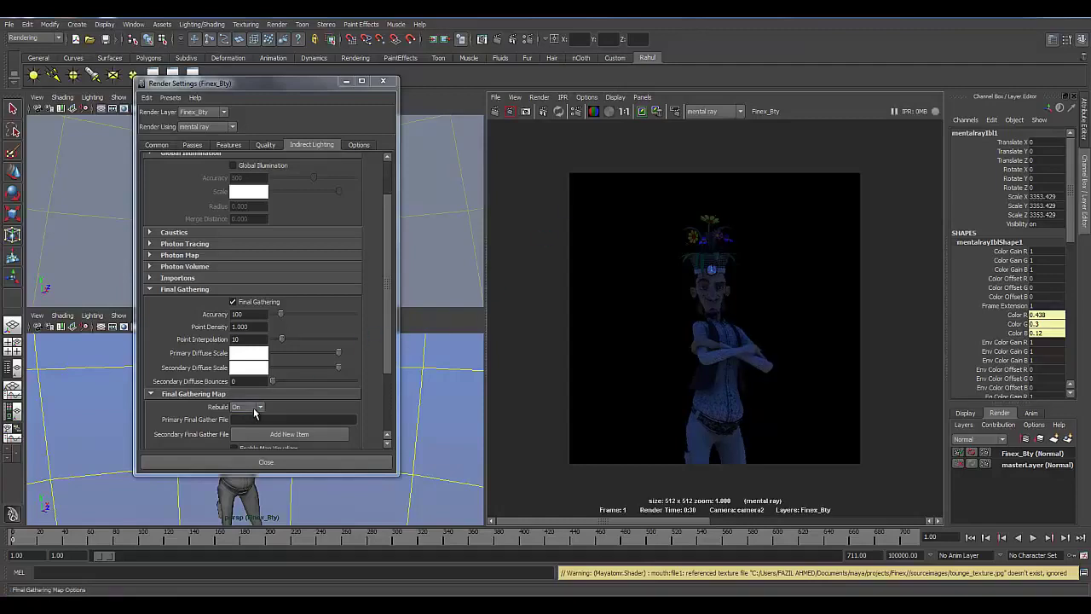
# Step: Set the Final Gathering Map's Rebuild to Freeze, lock that attribute, and put the render settings window away
pyautogui.click(254, 408)
pyautogui.click(241, 433)
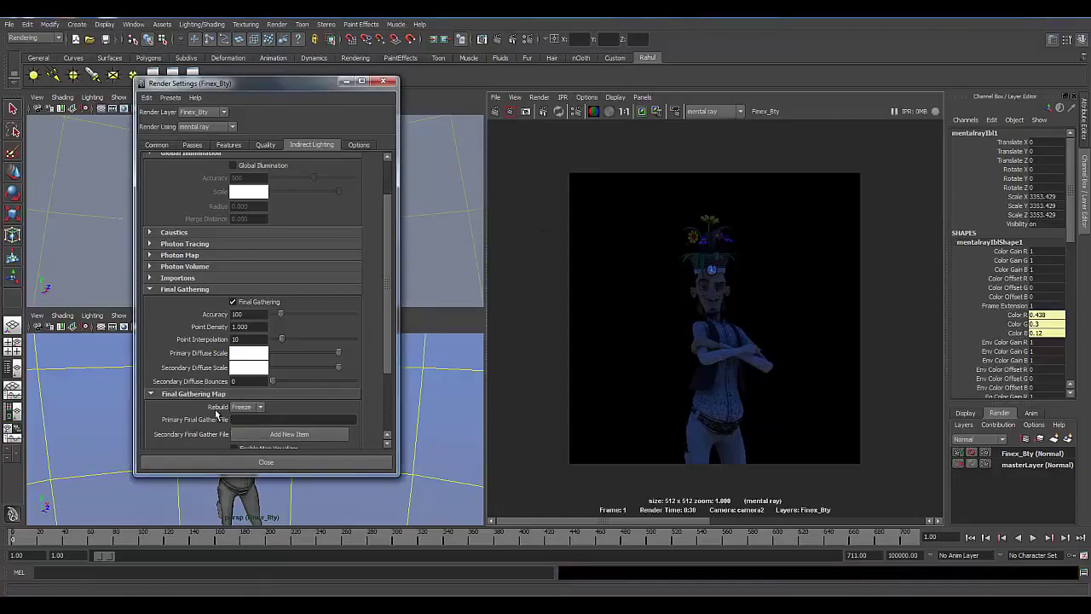
pyautogui.rightClick(228, 410)
pyautogui.click(248, 461)
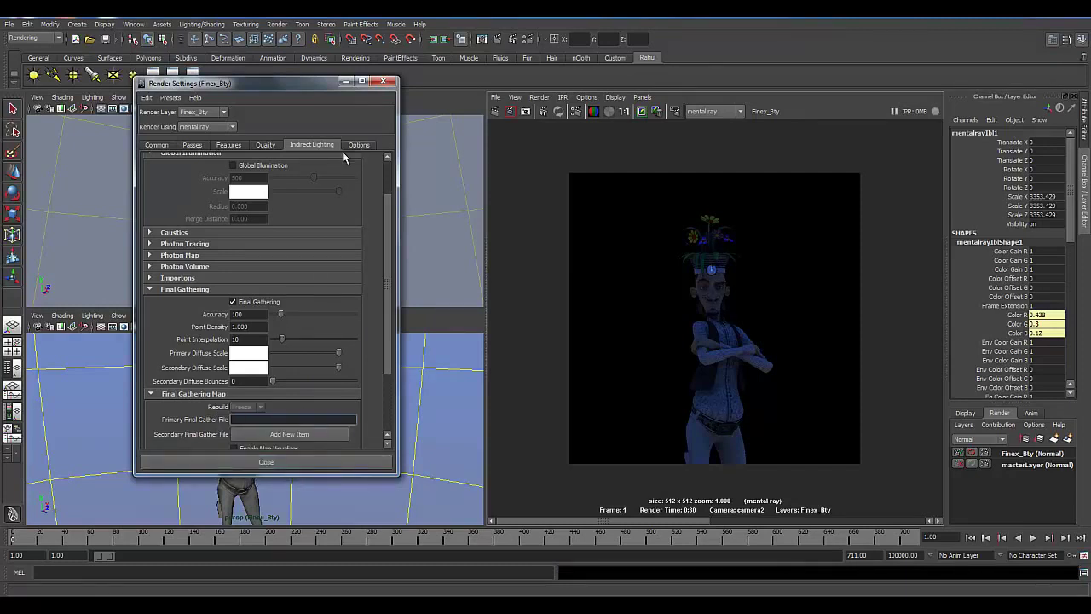
pyautogui.click(344, 82)
# Step: Create a spot light and look through it in the perspective view
pyautogui.click(282, 431)
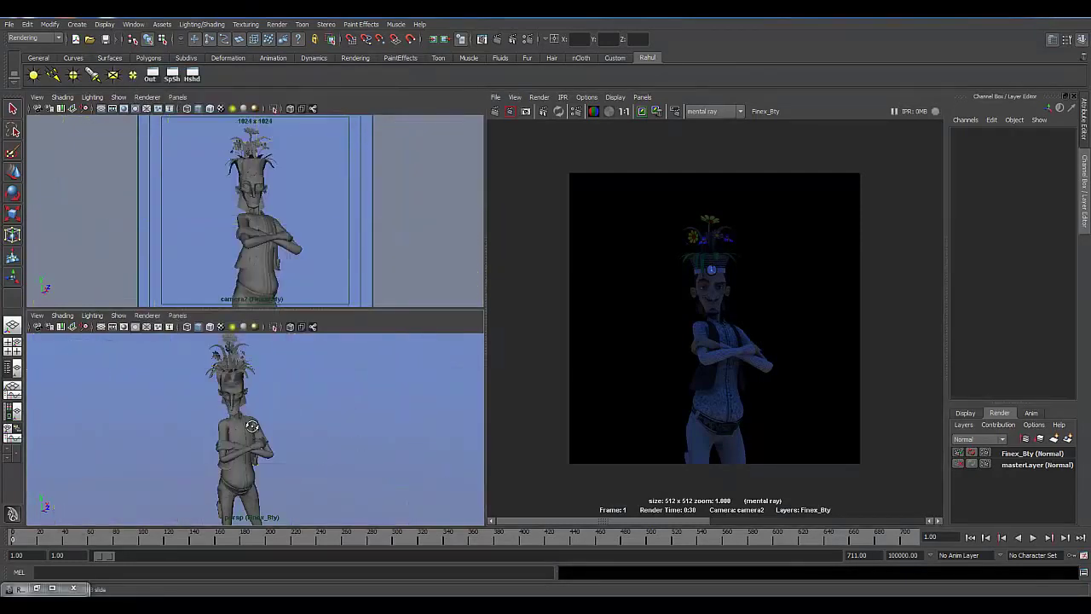
pyautogui.keyDown('alt'); pyautogui.moveTo(230, 420); pyautogui.dragTo(331, 415); pyautogui.keyUp('alt')
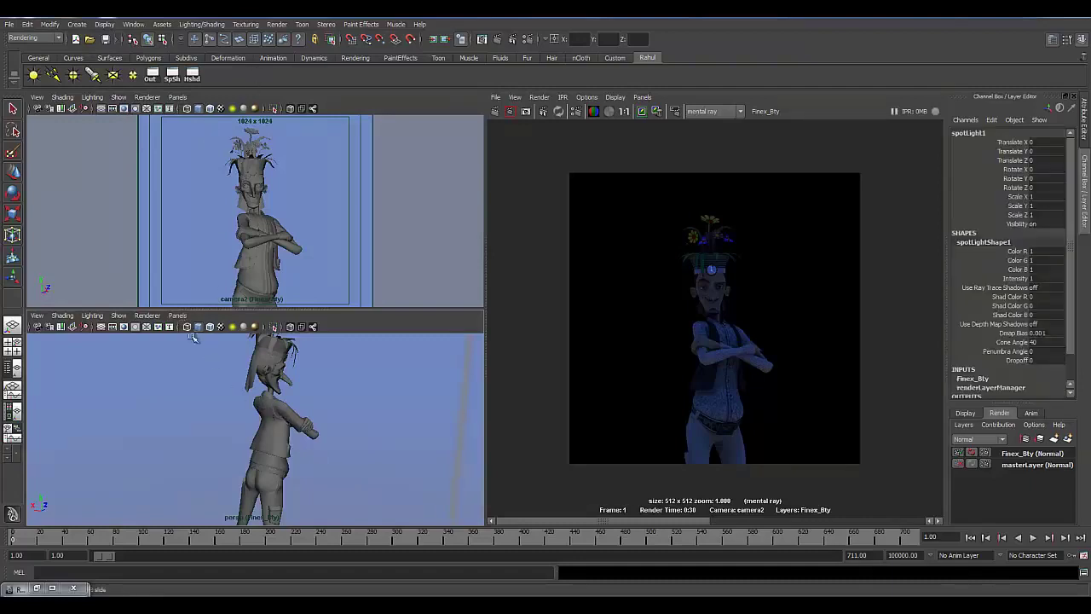
pyautogui.click(271, 409)
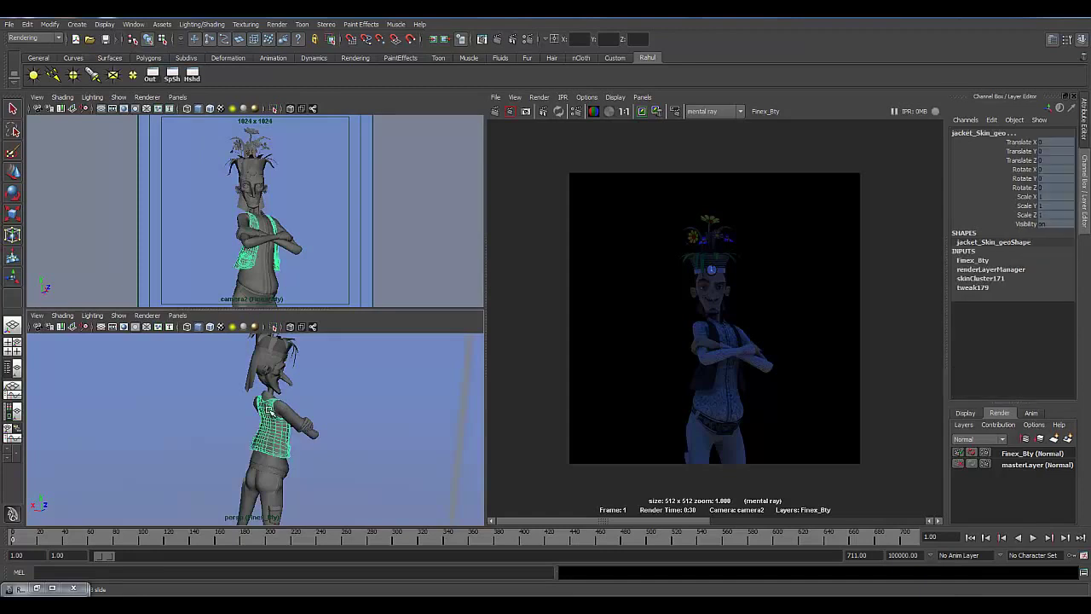
pyautogui.click(178, 315)
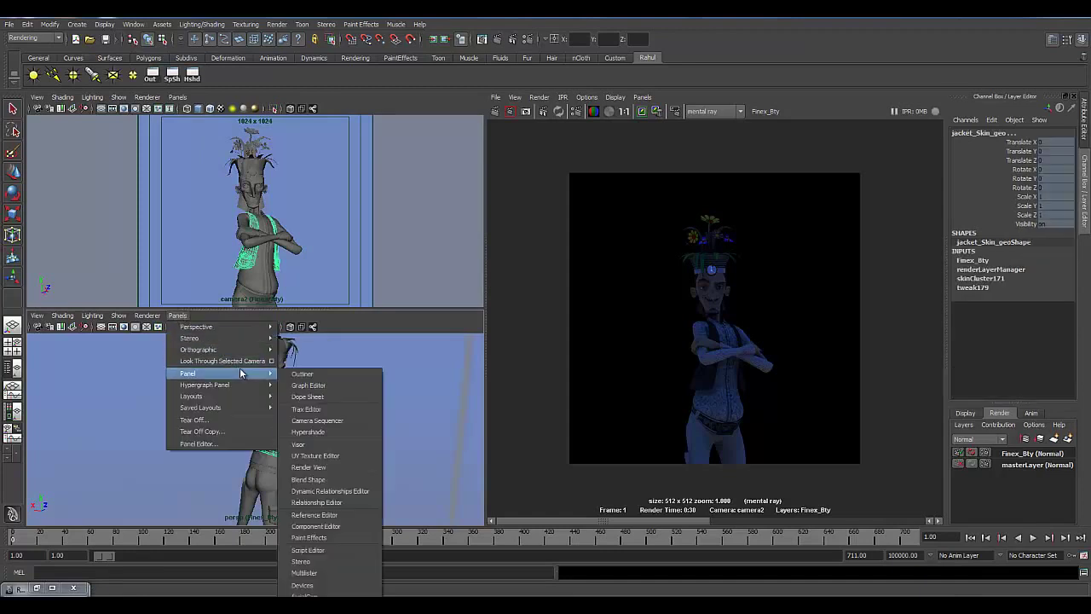
pyautogui.click(243, 360)
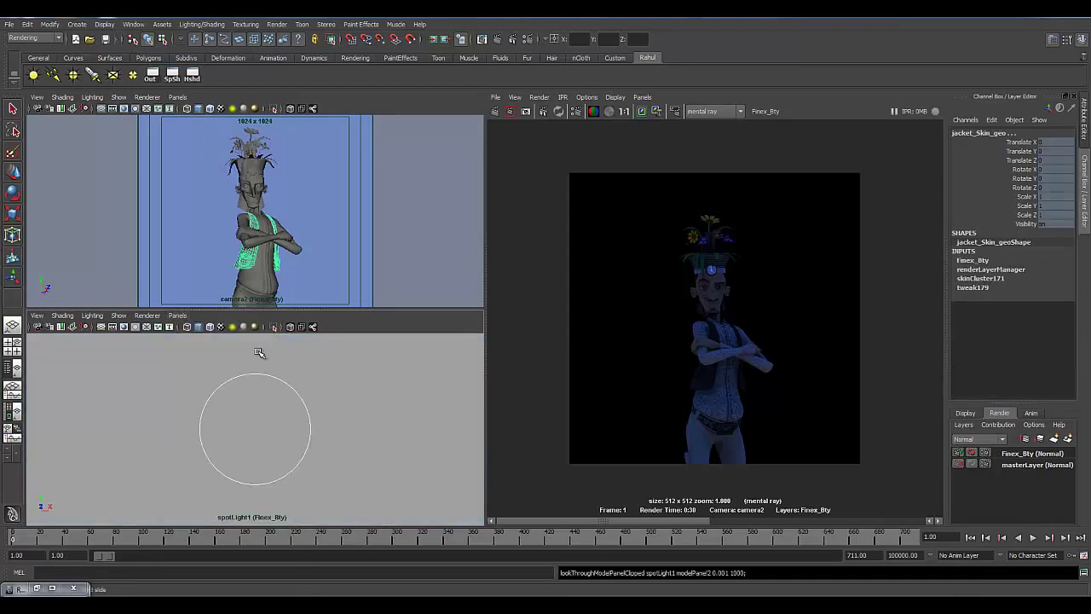
# Step: Aim the spot light at the character from behind, at about X -61, Y 247, Z -195
pyautogui.keyDown('alt'); pyautogui.moveTo(319, 433); pyautogui.dragTo(144, 442, button='right'); pyautogui.keyUp('alt')
pyautogui.moveTo(280, 426)
pyautogui.keyDown('alt'); pyautogui.mouseDown()
pyautogui.moveTo(390, 438)
pyautogui.moveTo(274, 427)
pyautogui.moveTo(288, 431)
pyautogui.moveTo(286, 443)
pyautogui.mouseUp(); pyautogui.keyUp('alt')
pyautogui.click(315, 460)
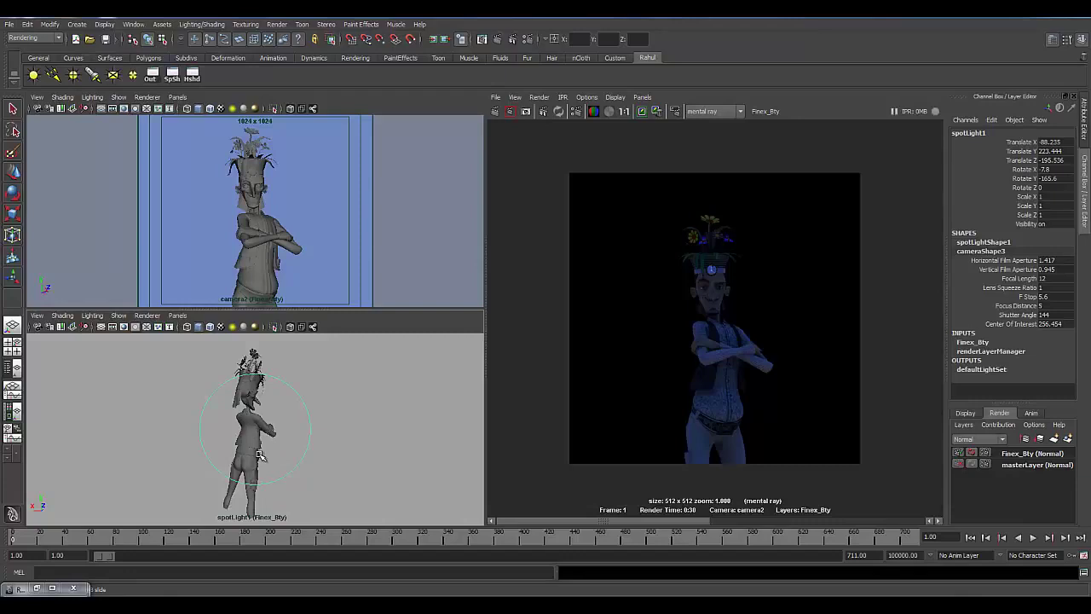
pyautogui.keyDown('alt'); pyautogui.moveTo(243, 442); pyautogui.dragTo(256, 452); pyautogui.keyUp('alt')
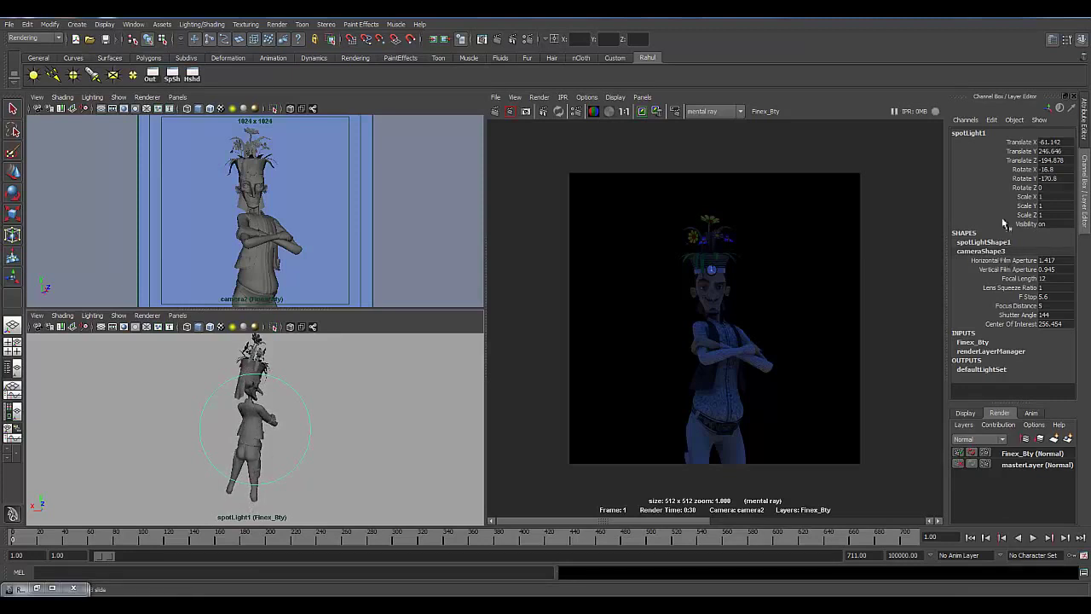
# Step: Set the spot light's Translate X to -189
pyautogui.click(1046, 144)
pyautogui.write('-189')
pyautogui.press('Return')
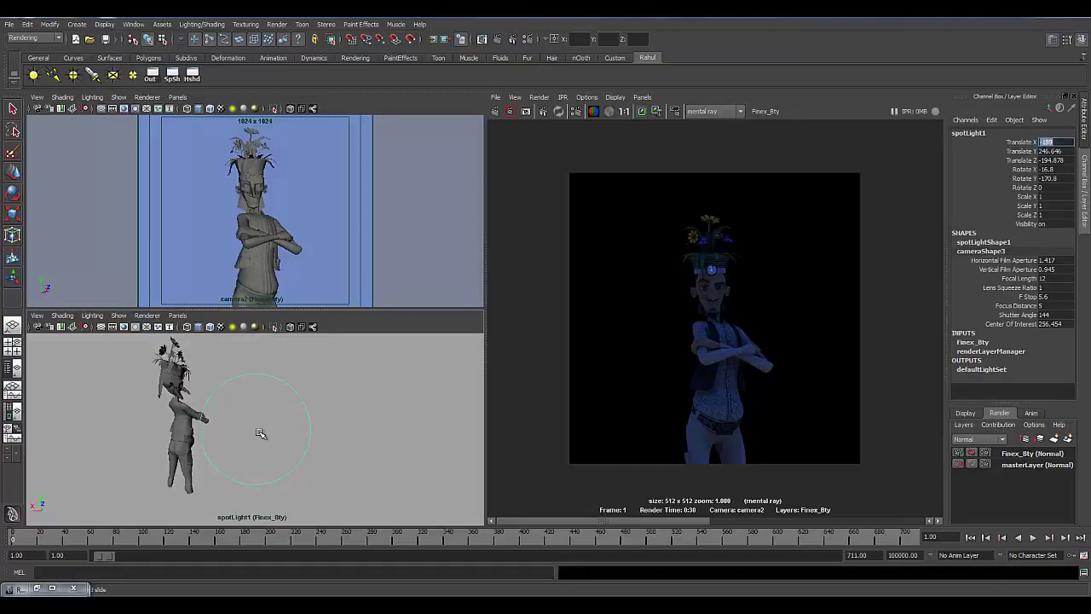
# Step: Light the camera view with selected lights only and re-aim the spot light at the character's back, at about X -44, Y 264, Z -215
pyautogui.keyDown('alt'); pyautogui.moveTo(260, 434); pyautogui.dragTo(311, 430, button='middle'); pyautogui.keyUp('alt')
pyautogui.click(92, 97)
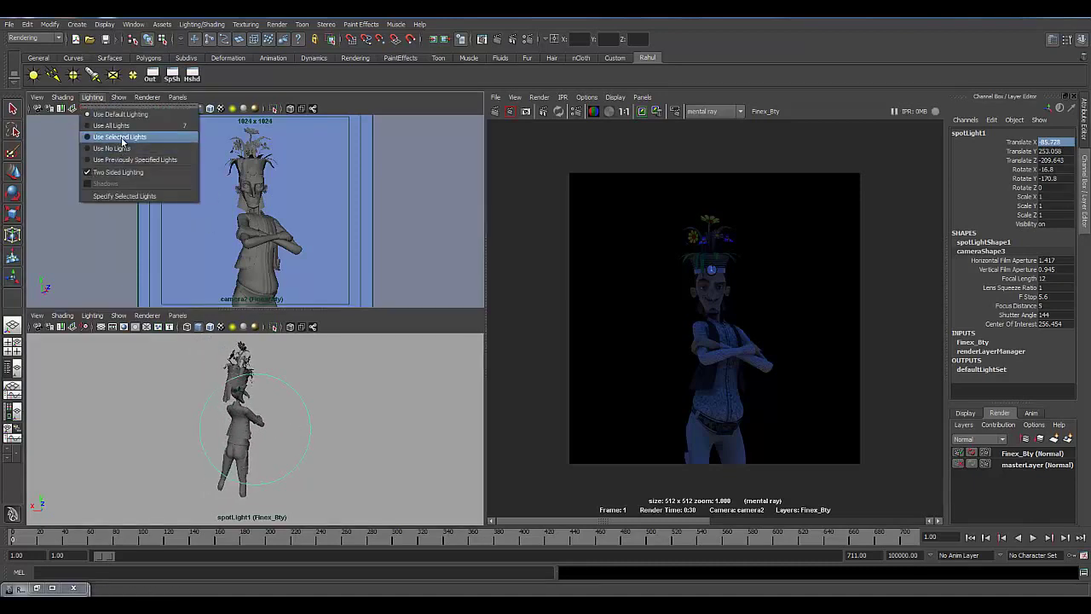
pyautogui.click(119, 137)
pyautogui.keyDown('alt'); pyautogui.moveTo(239, 434); pyautogui.dragTo(254, 416); pyautogui.keyUp('alt')
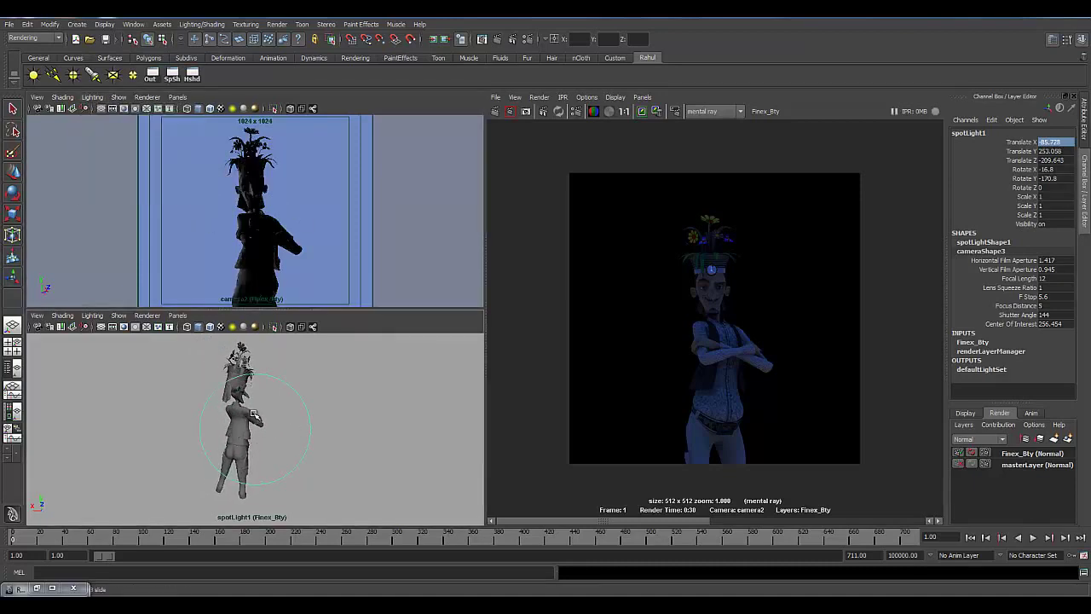
pyautogui.keyDown('alt'); pyautogui.moveTo(272, 422); pyautogui.dragTo(273, 430, button='middle'); pyautogui.keyUp('alt')
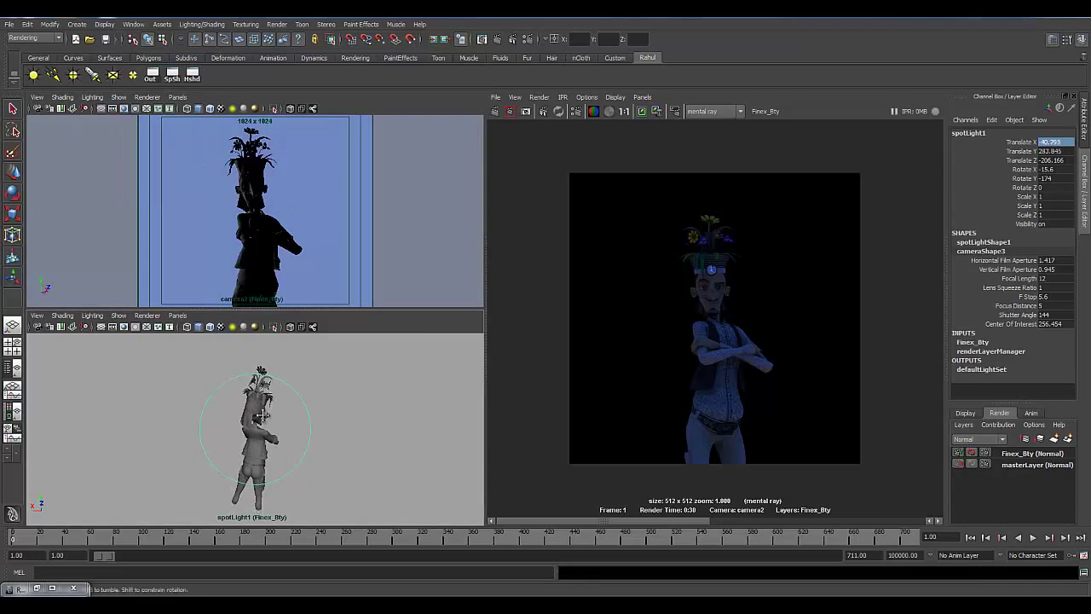
pyautogui.keyDown('alt'); pyautogui.moveTo(264, 425); pyautogui.dragTo(254, 410); pyautogui.keyUp('alt')
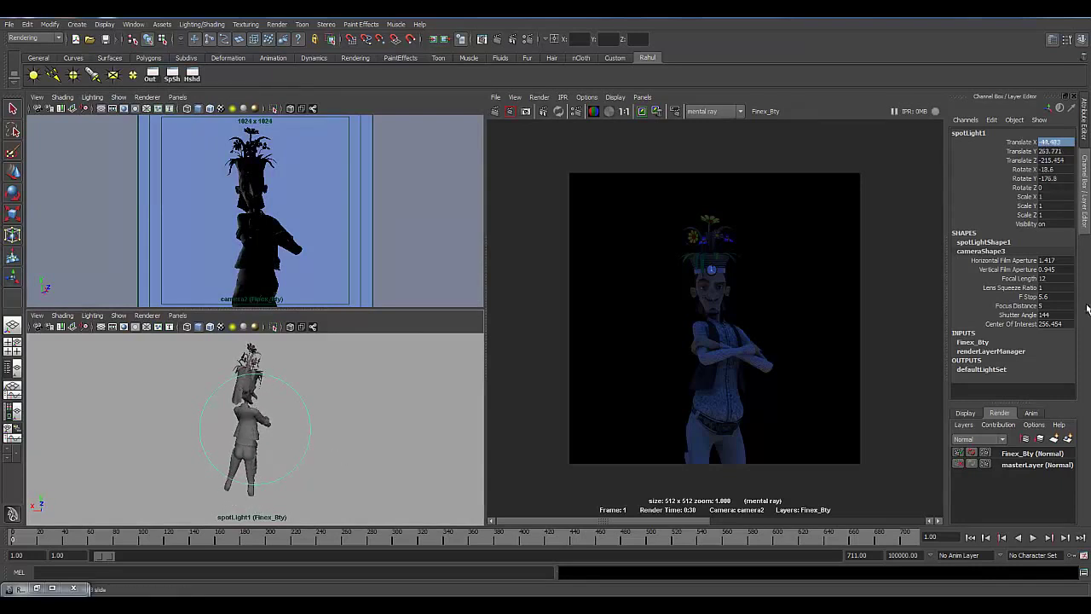
# Step: Set the spot light's Intensity to 0.350 and enable Use Ray Trace Shadows
pyautogui.click(1085, 133)
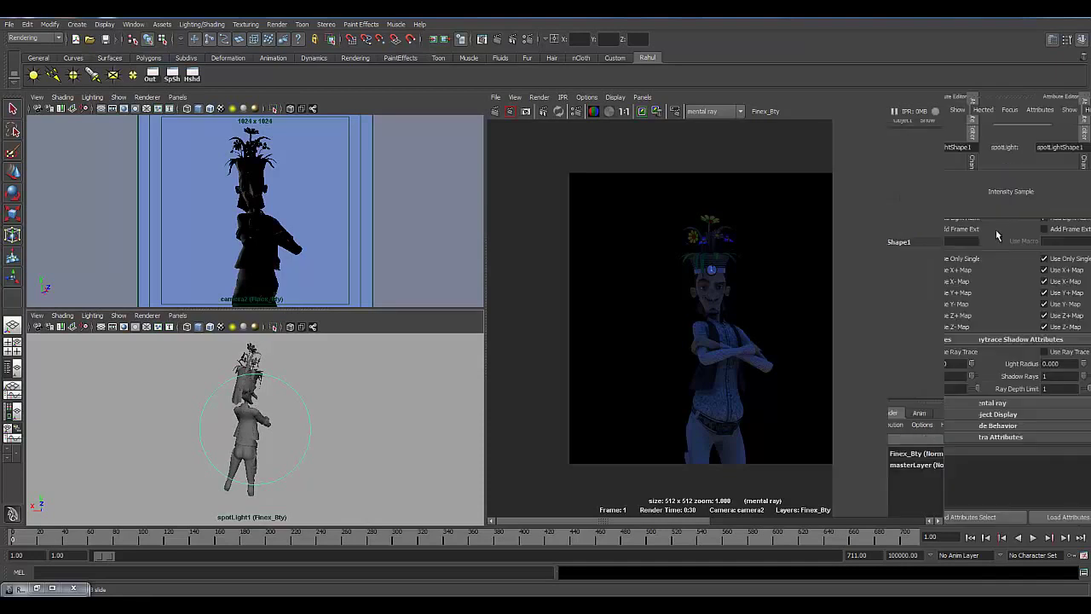
pyautogui.scroll(6, 970, 277)
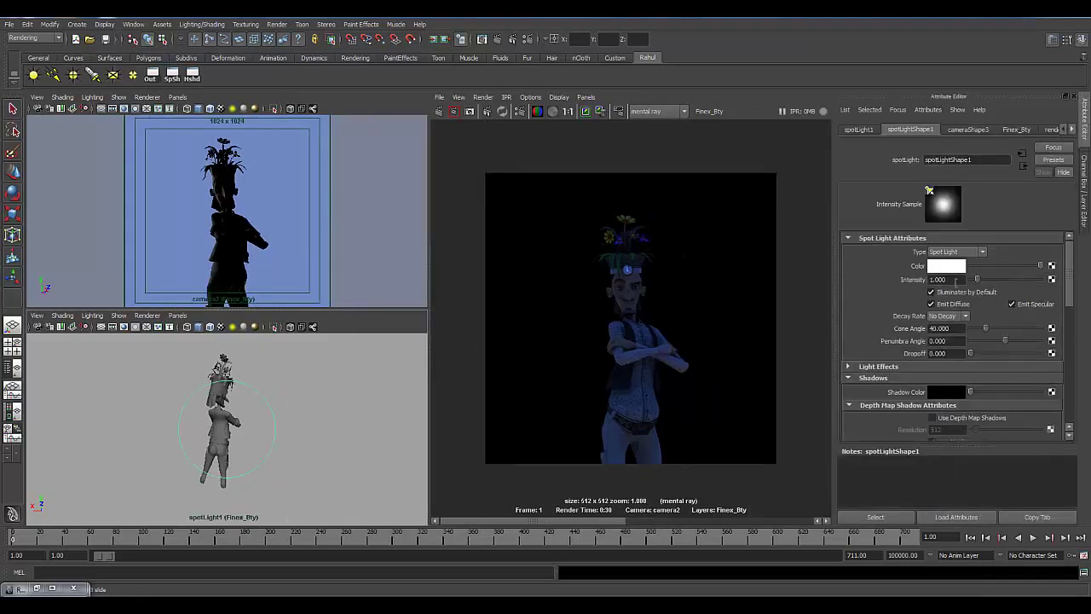
pyautogui.moveTo(956, 280); pyautogui.dragTo(886, 285)
pyautogui.write('0.250')
pyautogui.press('Return')
pyautogui.scroll(-3, 891, 333)
pyautogui.scroll(-5, 889, 353)
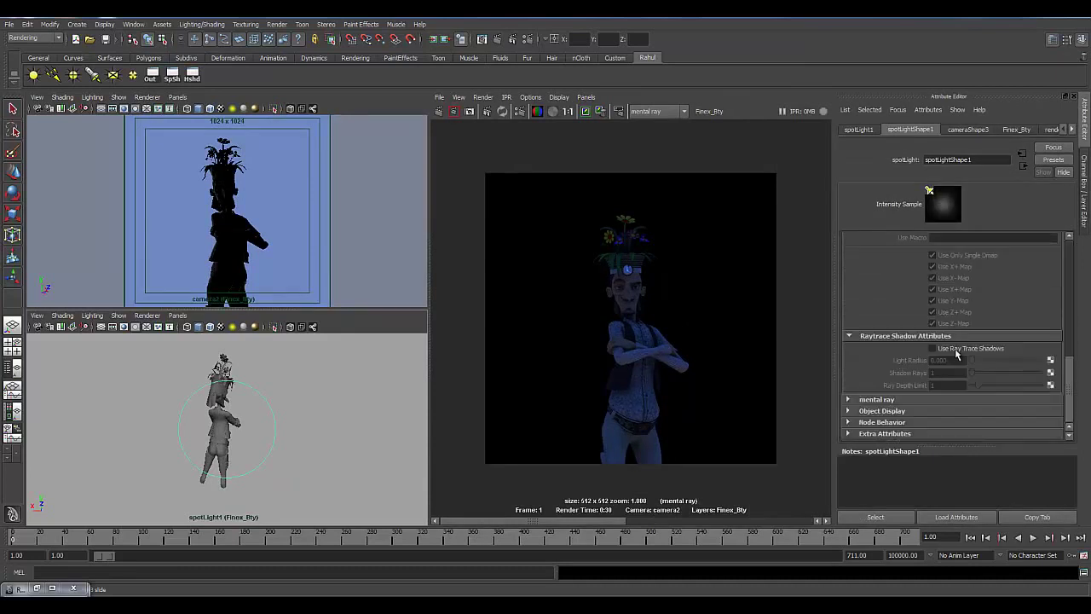
pyautogui.click(956, 350)
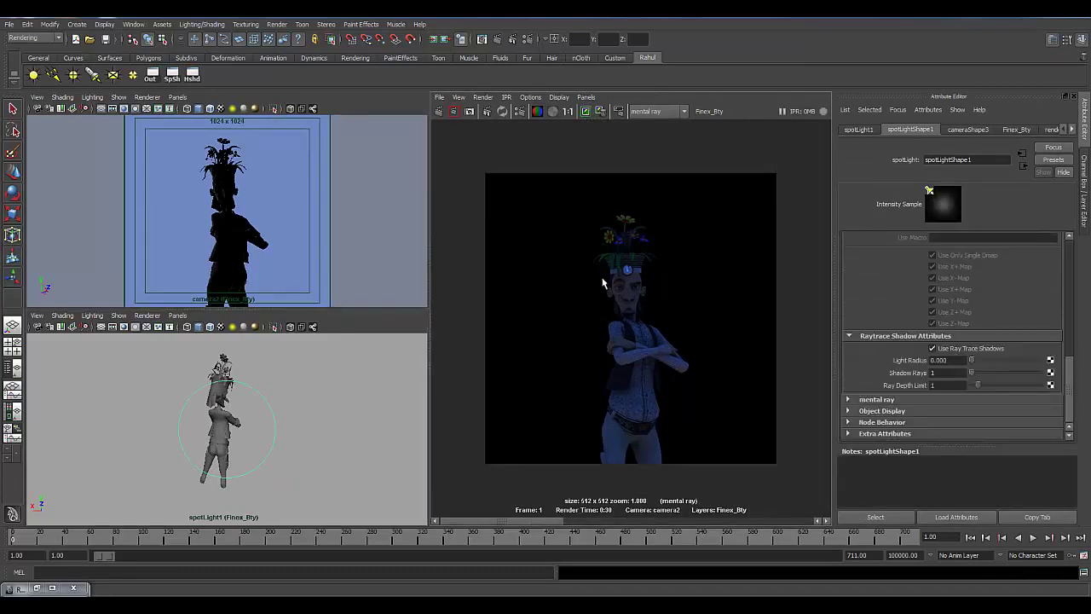
# Step: Render a region around the character to check the back light
pyautogui.moveTo(575, 198); pyautogui.dragTo(688, 467)
pyautogui.moveTo(700, 510); pyautogui.dragTo(701, 508)
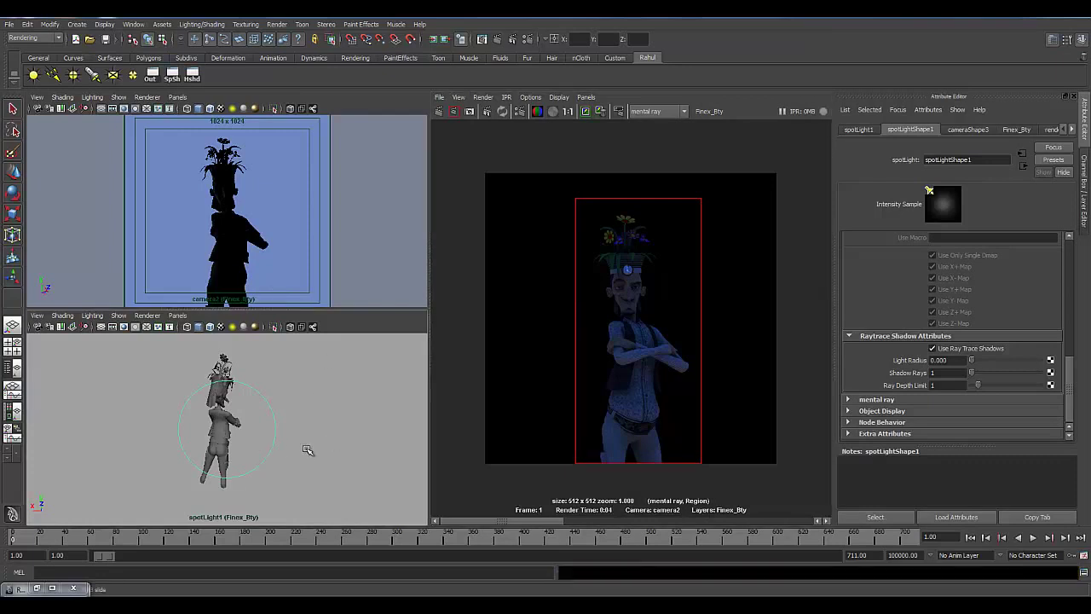
pyautogui.hotkey('ctrl', 'a')
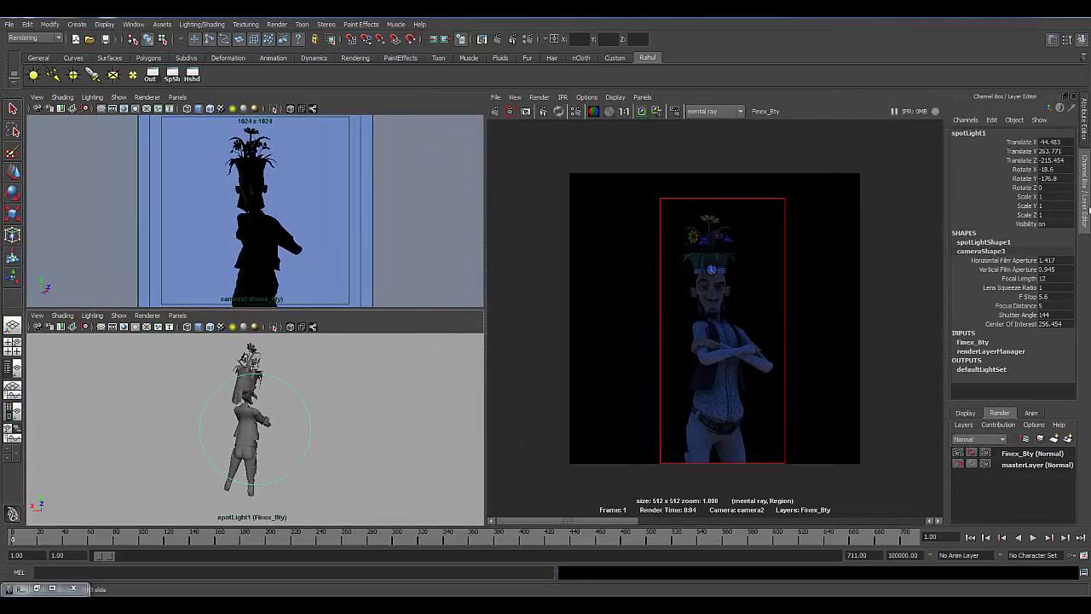
pyautogui.hotkey('ctrl', 'a')
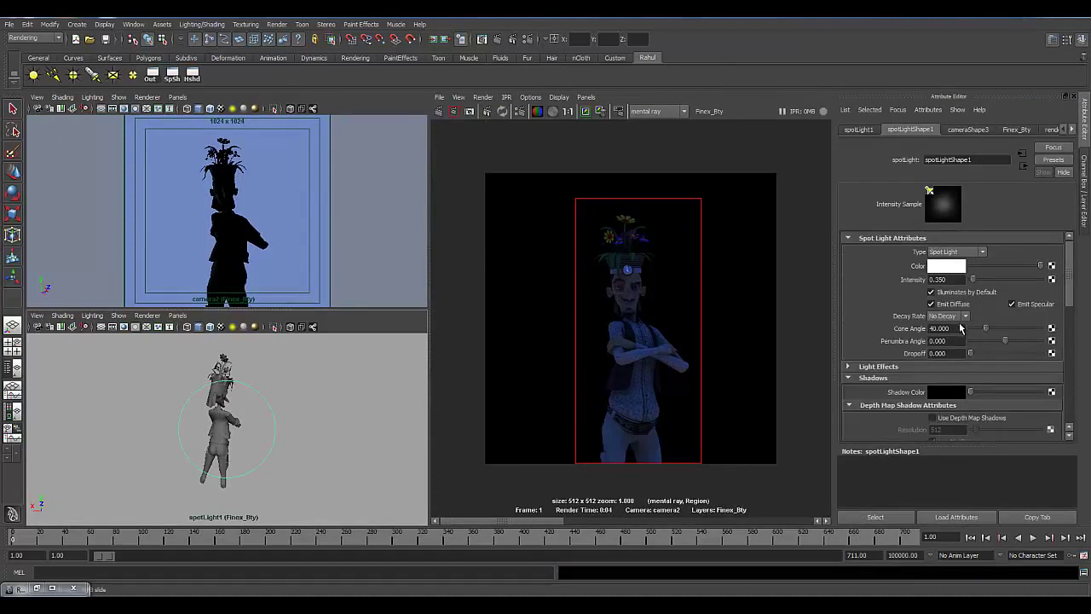
# Step: Set the spot light's Penumbra Angle to -10, re-render the region and clear the region marquee
pyautogui.click(956, 341)
pyautogui.write('-2')
pyautogui.press('Return')
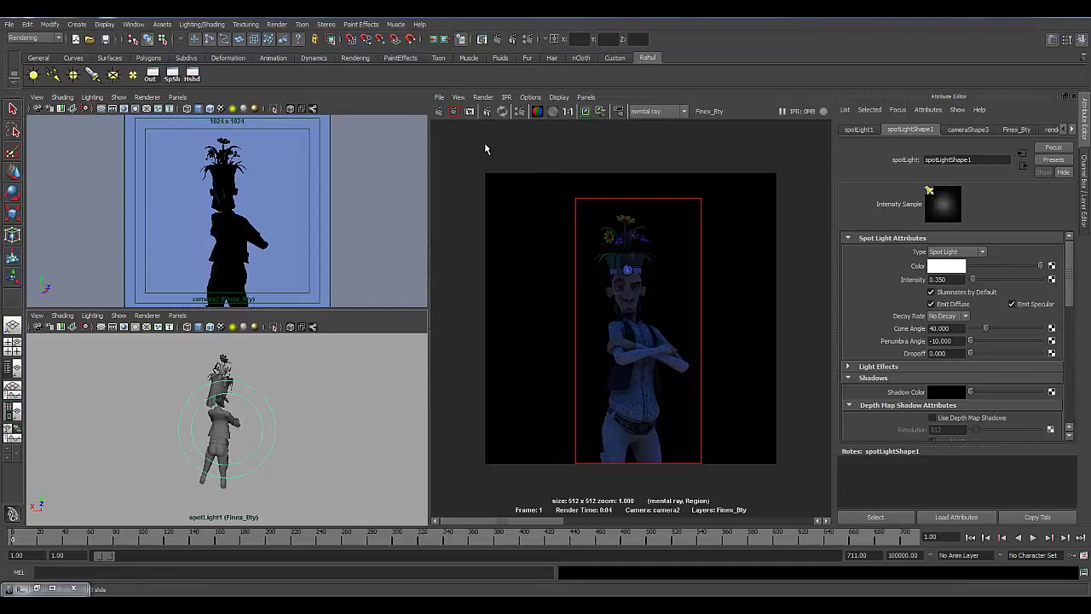
pyautogui.click(455, 112)
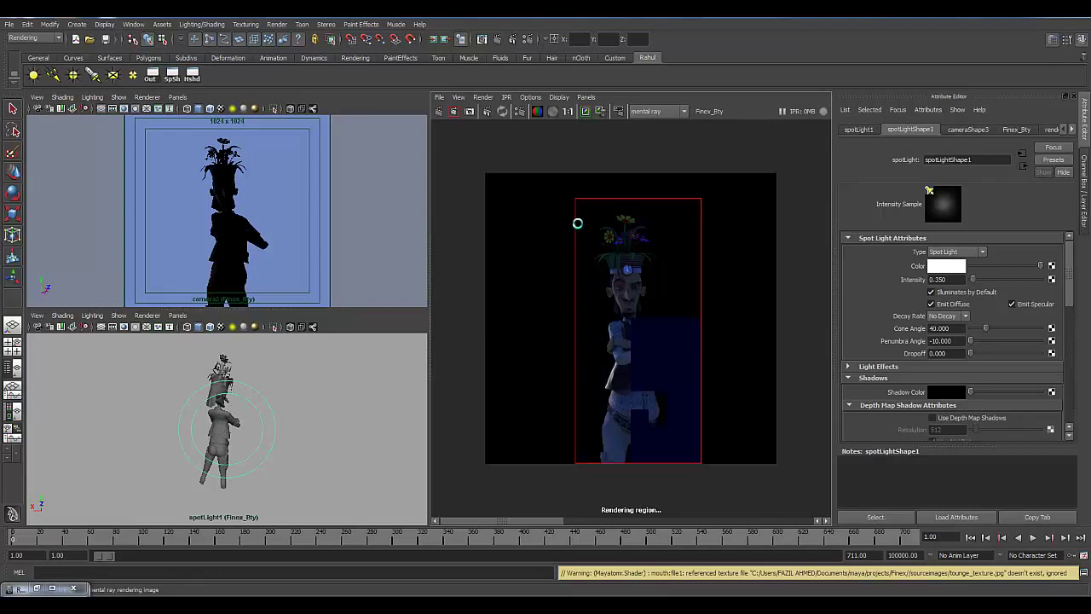
pyautogui.click(589, 313)
pyautogui.keyDown('alt'); pyautogui.moveTo(562, 359); pyautogui.dragTo(546, 346, button='middle'); pyautogui.keyUp('alt')
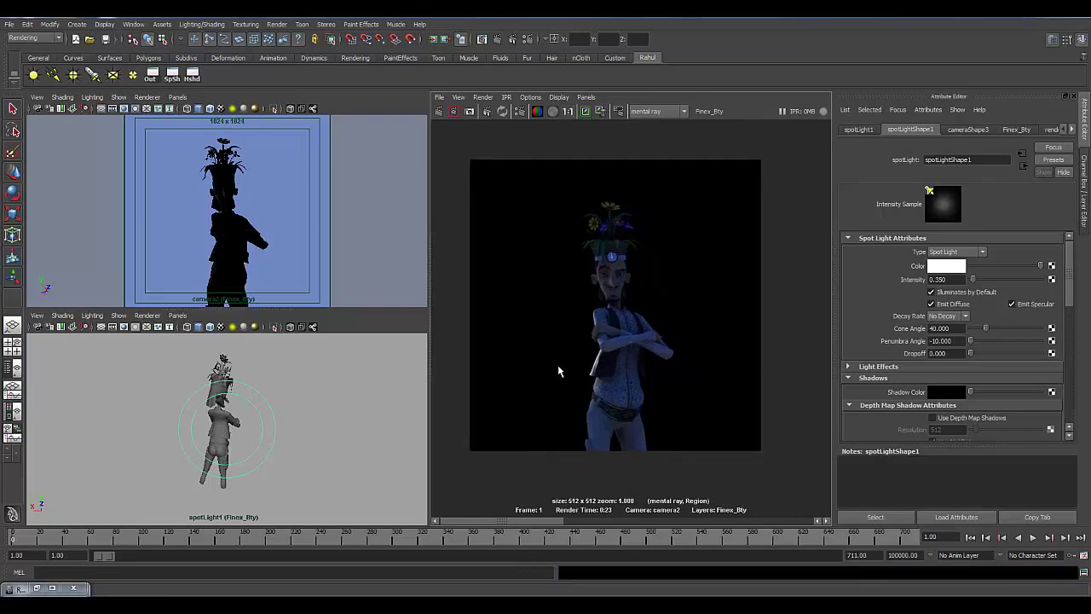
# Step: Set the spot light's Intensity to 0.320, keep the current render image, and render the character region again
pyautogui.click(954, 280)
pyautogui.click(586, 112)
pyautogui.moveTo(555, 169); pyautogui.dragTo(685, 483)
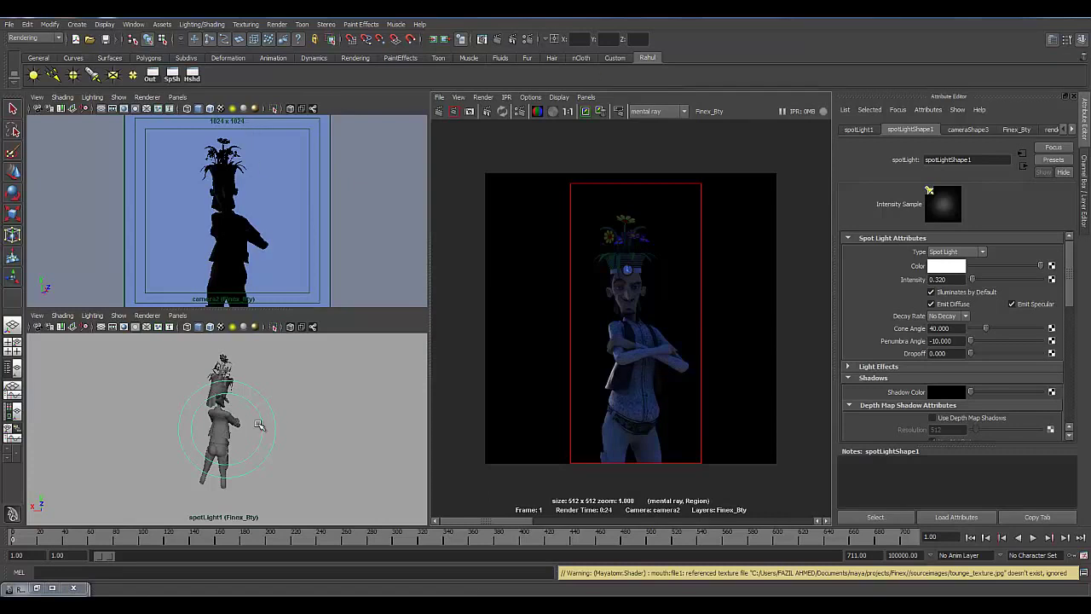
# Step: Turn the spot light slightly around the character and re-render the region, moving the Windows colour scheme prompt off the render
pyautogui.keyDown('alt'); pyautogui.moveTo(226, 417); pyautogui.dragTo(219, 432); pyautogui.keyUp('alt')
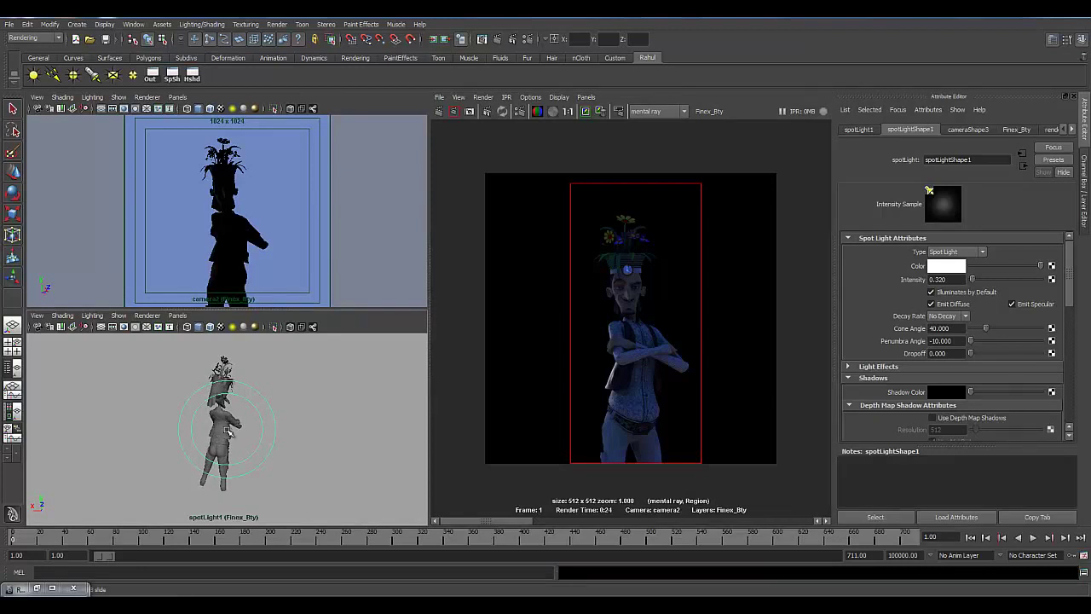
pyautogui.keyDown('alt'); pyautogui.moveTo(228, 430); pyautogui.dragTo(228, 429); pyautogui.keyUp('alt')
pyautogui.moveTo(577, 198); pyautogui.dragTo(706, 501)
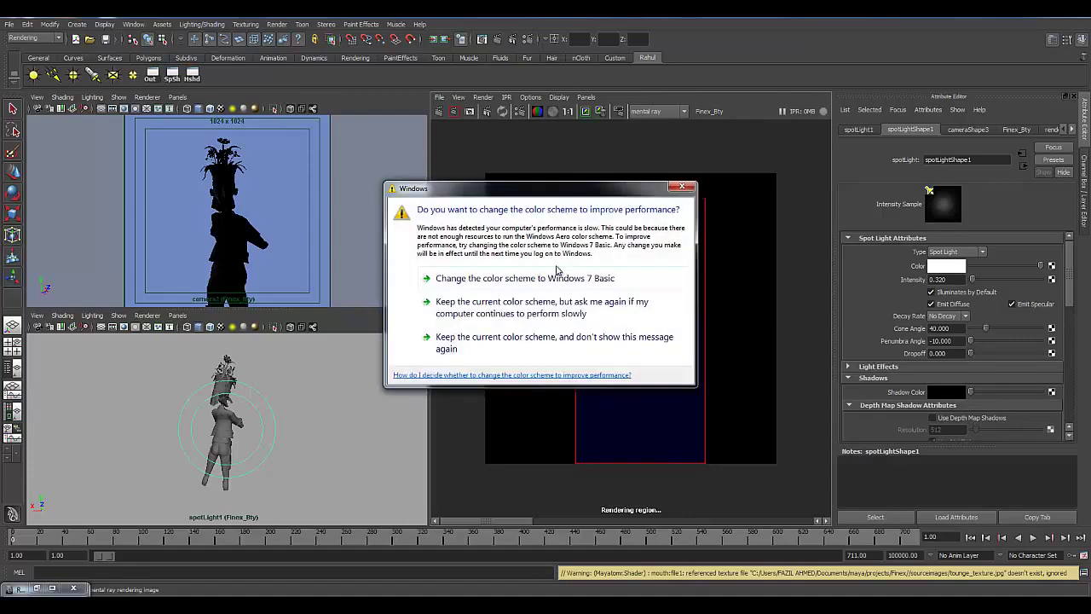
pyautogui.moveTo(544, 186); pyautogui.dragTo(1088, 601)
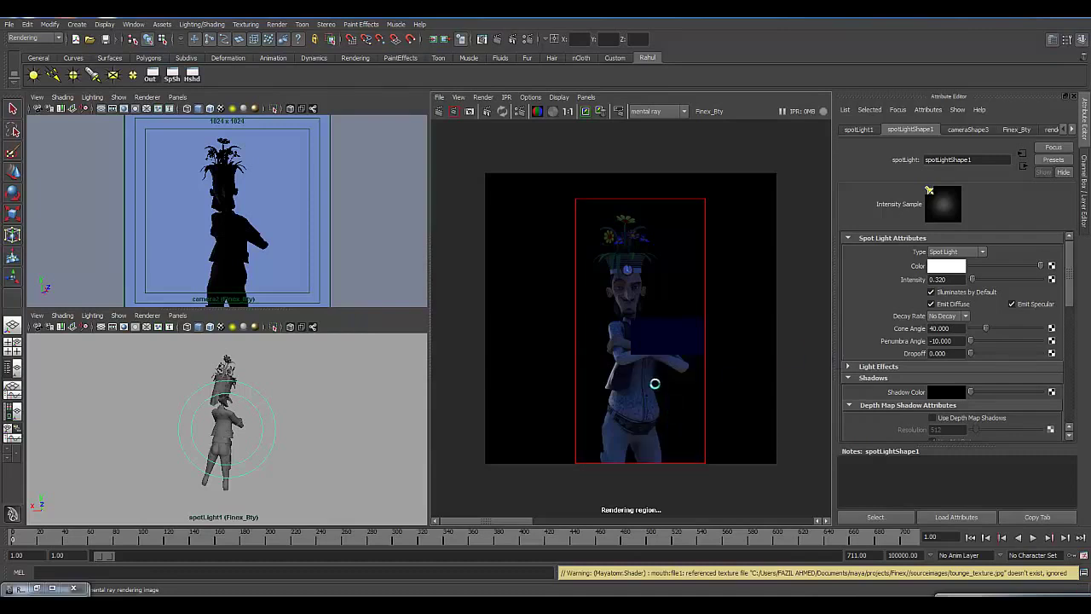
pyautogui.click(620, 411)
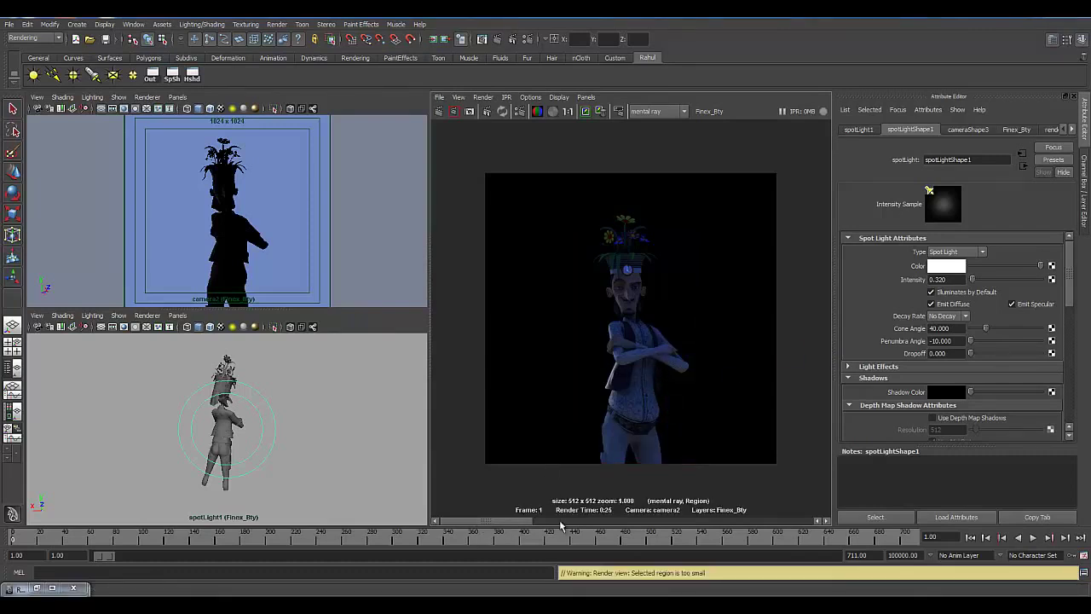
# Step: Compare the kept render images by switching back and forth between them
pyautogui.click(546, 521)
pyautogui.click(464, 521)
pyautogui.click(551, 520)
pyautogui.click(464, 521)
pyautogui.click(540, 521)
pyautogui.click(475, 520)
pyautogui.click(548, 521)
pyautogui.click(466, 520)
# Step: Fine-tune the spot light's angle on the character, re-render the region and compare it with the kept images
pyautogui.keyDown('alt'); pyautogui.moveTo(224, 431); pyautogui.dragTo(222, 432); pyautogui.keyUp('alt')
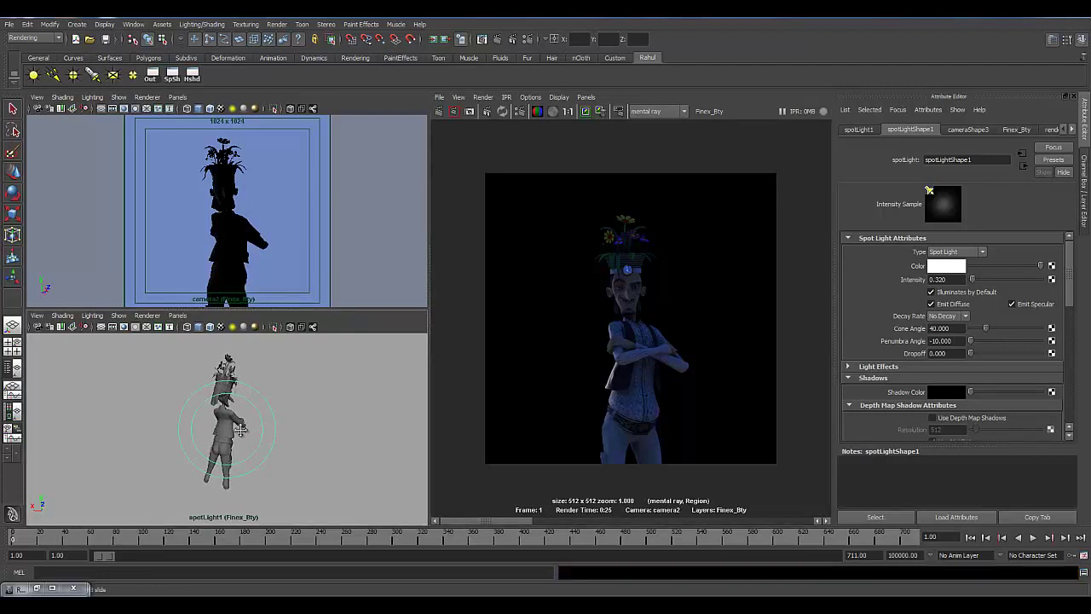
pyautogui.keyDown('alt'); pyautogui.moveTo(243, 429); pyautogui.dragTo(241, 426); pyautogui.keyUp('alt')
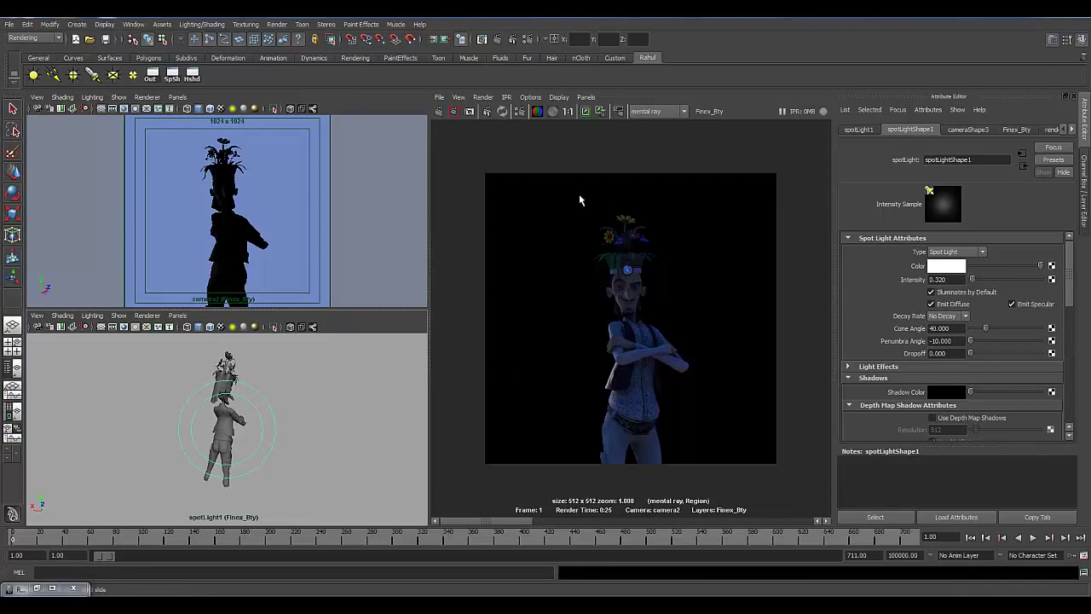
pyautogui.moveTo(579, 195); pyautogui.dragTo(703, 475)
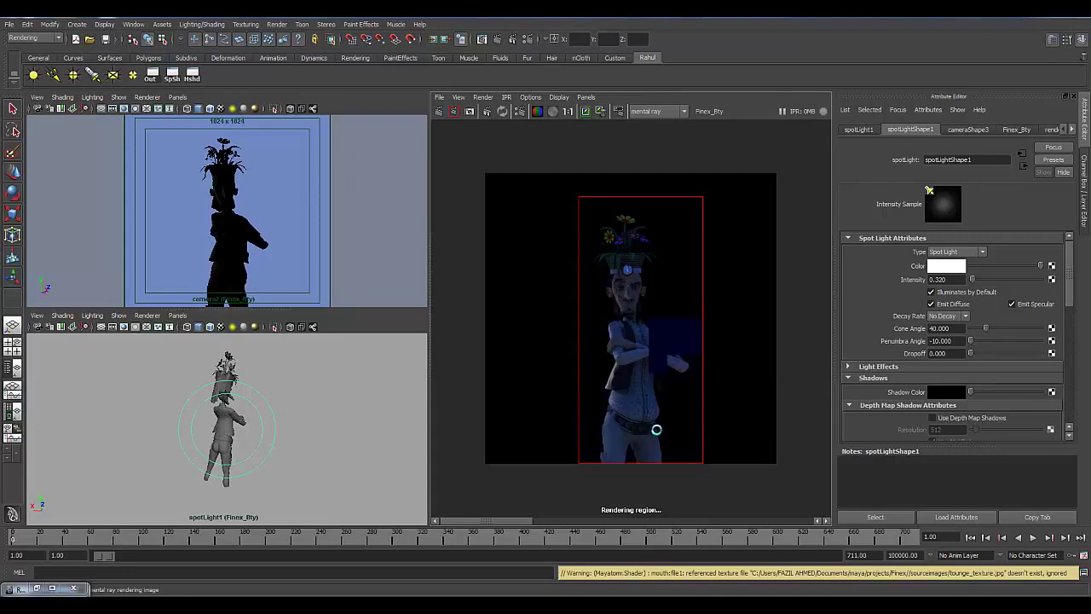
pyautogui.click(520, 499)
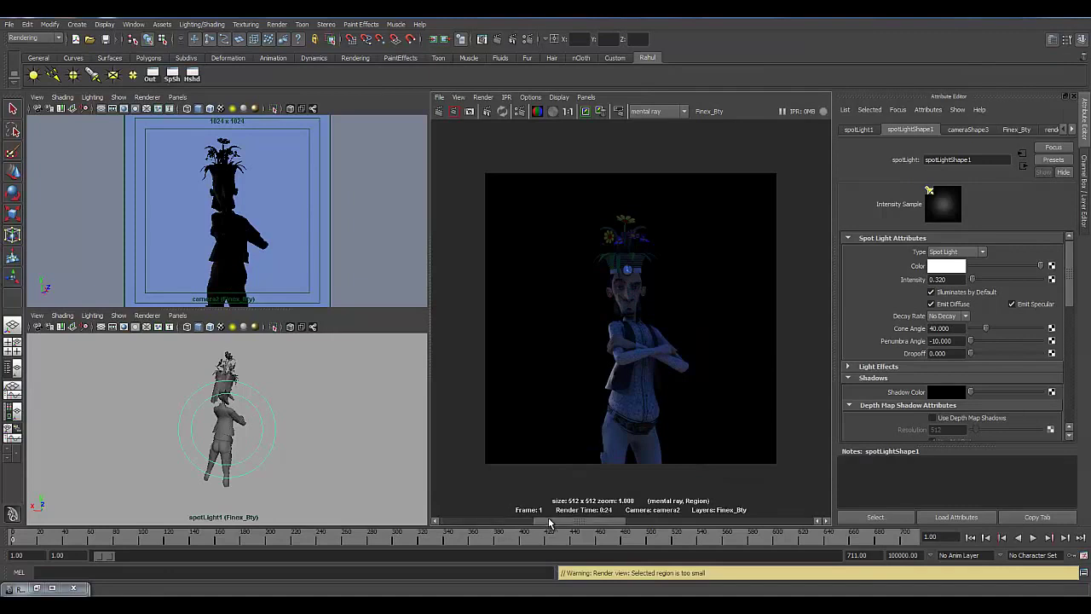
pyautogui.moveTo(542, 520); pyautogui.dragTo(468, 523)
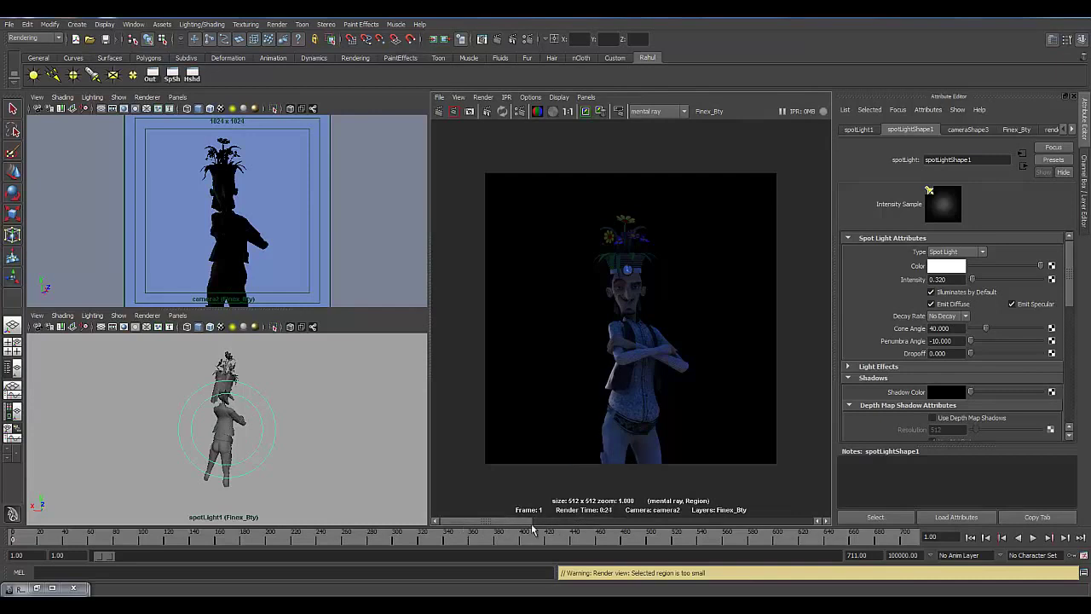
# Step: Return the lower view to perspective, then create a second spot light and look through it
pyautogui.press('space')
pyautogui.moveTo(312, 414); pyautogui.dragTo(223, 464)
pyautogui.click(294, 426)
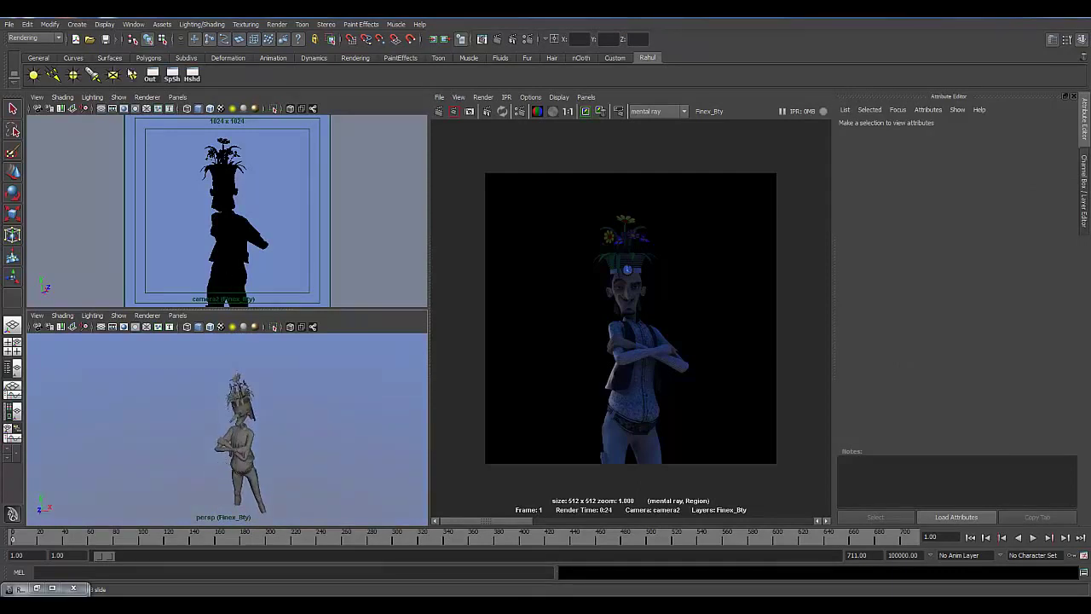
pyautogui.click(236, 421)
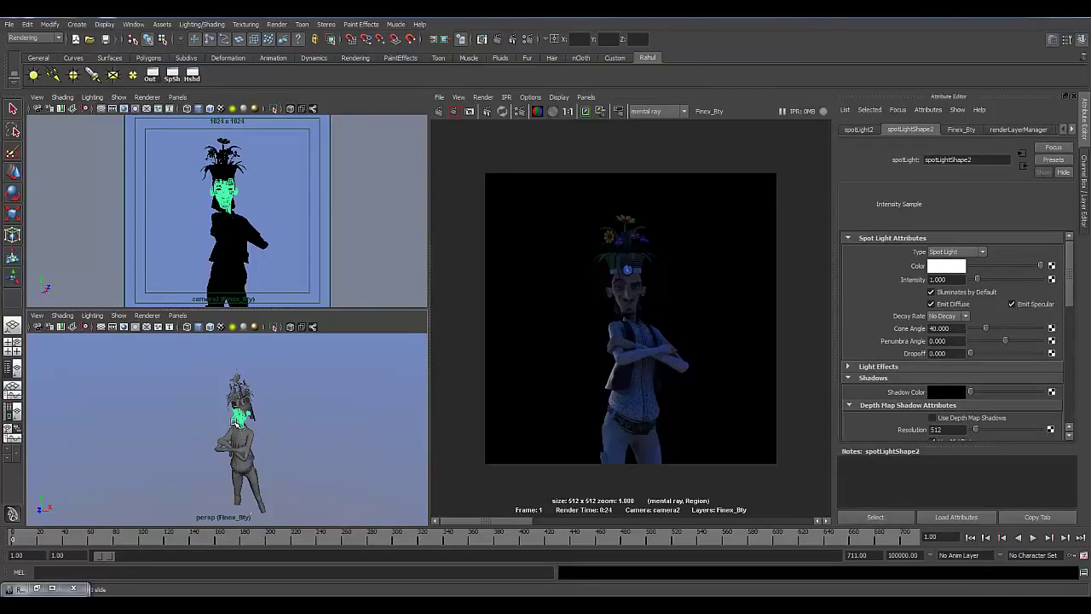
pyautogui.click(179, 316)
pyautogui.click(209, 361)
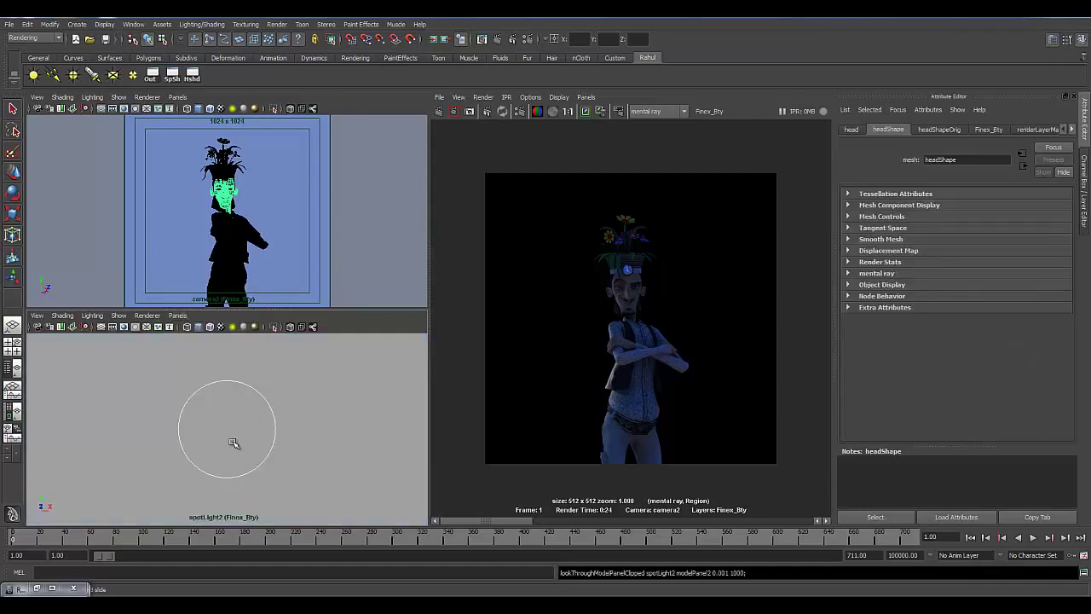
# Step: Frame the character's head through the second spot light, pull back and aim it at the whole character from the front side
pyautogui.press('f')
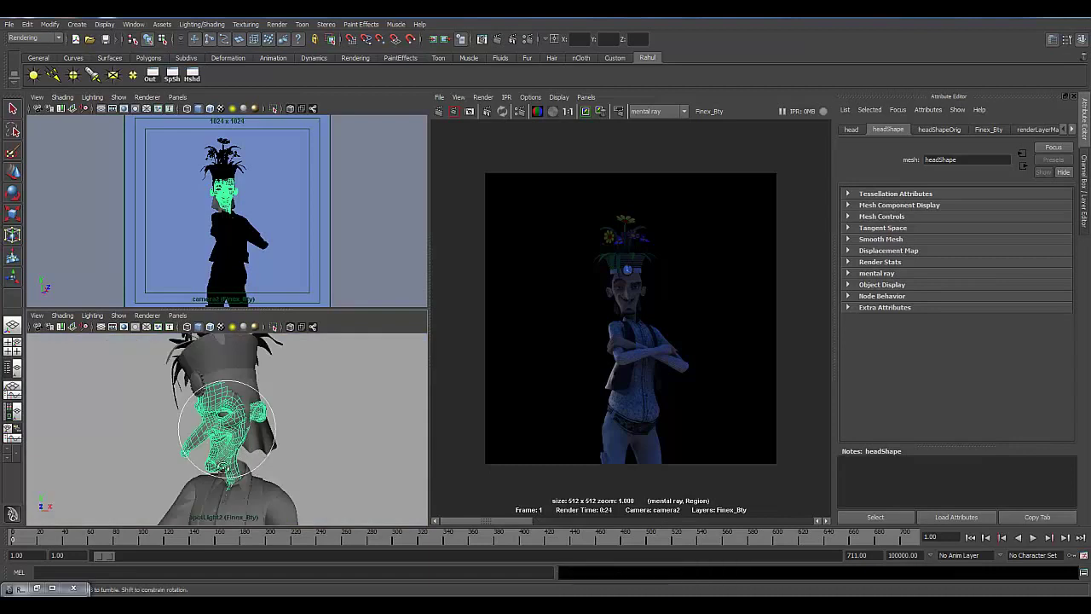
pyautogui.keyDown('alt'); pyautogui.moveTo(232, 437); pyautogui.dragTo(231, 457); pyautogui.keyUp('alt')
pyautogui.keyDown('alt'); pyautogui.moveTo(231, 457); pyautogui.dragTo(143, 486, button='right'); pyautogui.keyUp('alt')
pyautogui.moveTo(230, 447)
pyautogui.keyDown('alt'); pyautogui.mouseDown()
pyautogui.moveTo(218, 449)
pyautogui.moveTo(227, 445)
pyautogui.mouseUp(); pyautogui.keyUp('alt')
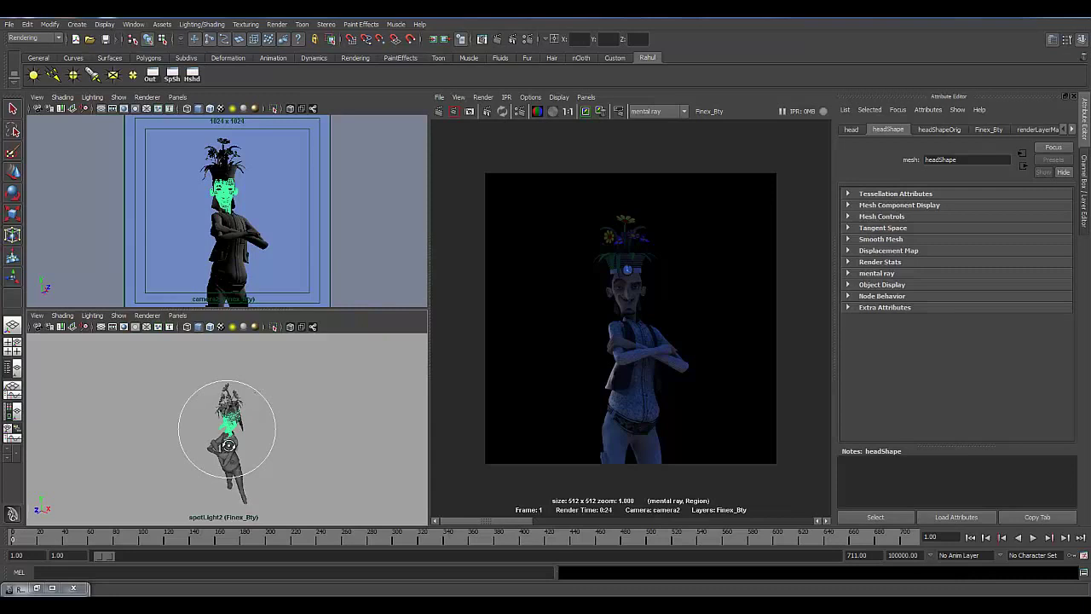
pyautogui.click(281, 458)
pyautogui.keyDown('alt'); pyautogui.moveTo(248, 442); pyautogui.dragTo(248, 438); pyautogui.keyUp('alt')
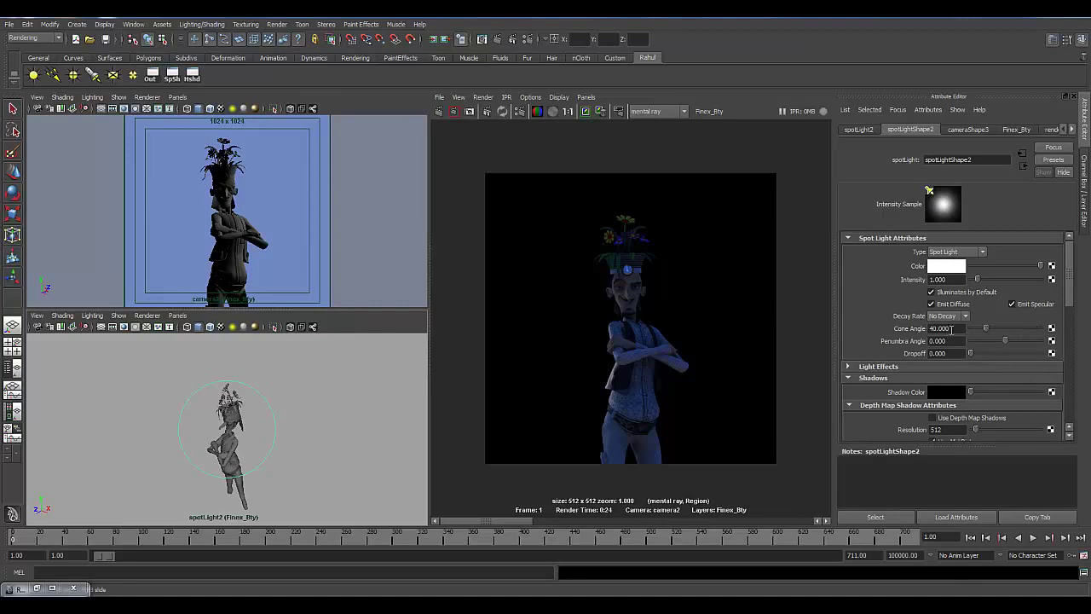
# Step: Set the second spot light's Cone Angle to 50 and Penumbra Angle to -20
pyautogui.click(938, 328)
pyautogui.write('50')
pyautogui.press('Return')
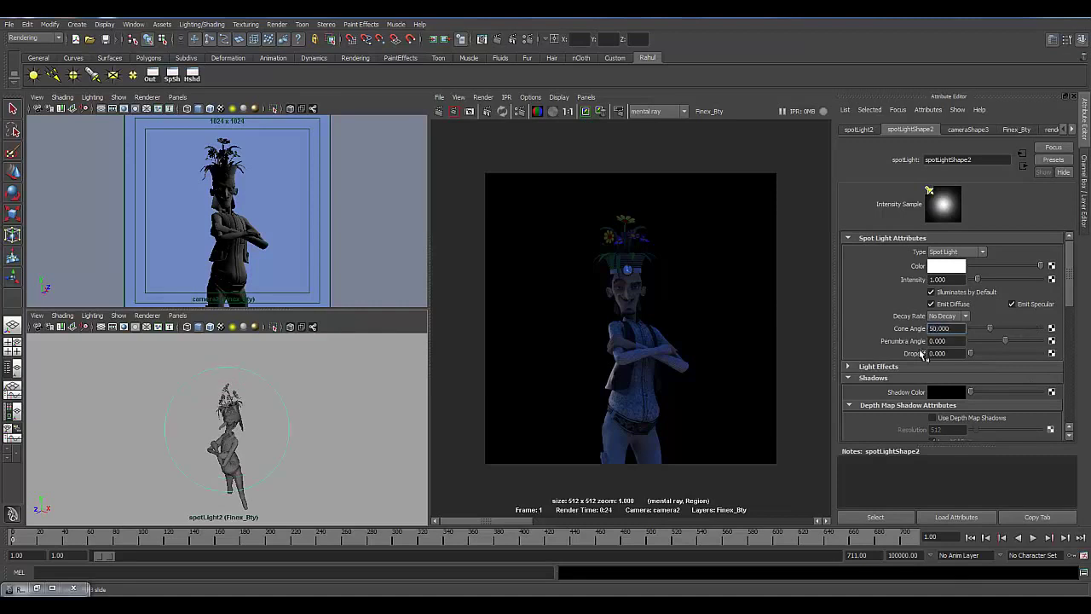
pyautogui.press('Tab')
pyautogui.write('-20')
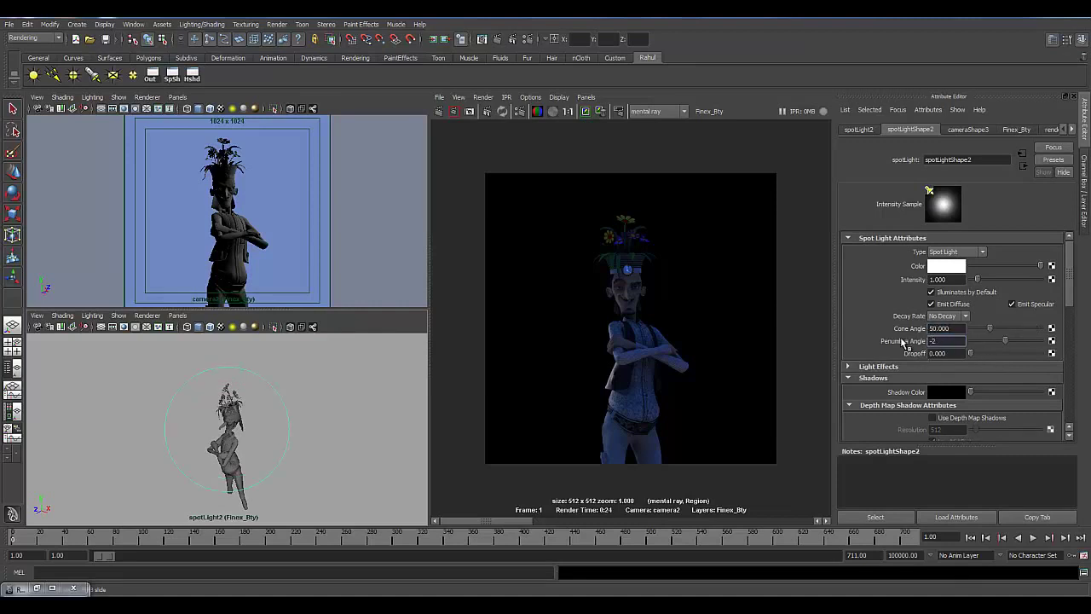
pyautogui.press('Return')
# Step: Give the second spot light the orange colour from the colour history, with its saturation reduced to 0.640
pyautogui.click(948, 267)
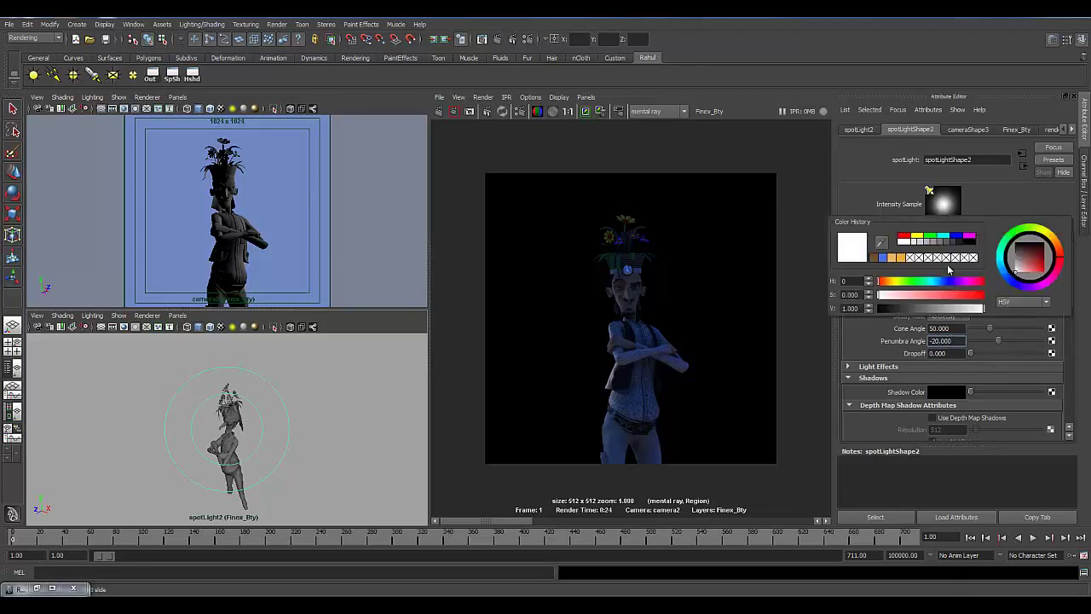
pyautogui.click(900, 257)
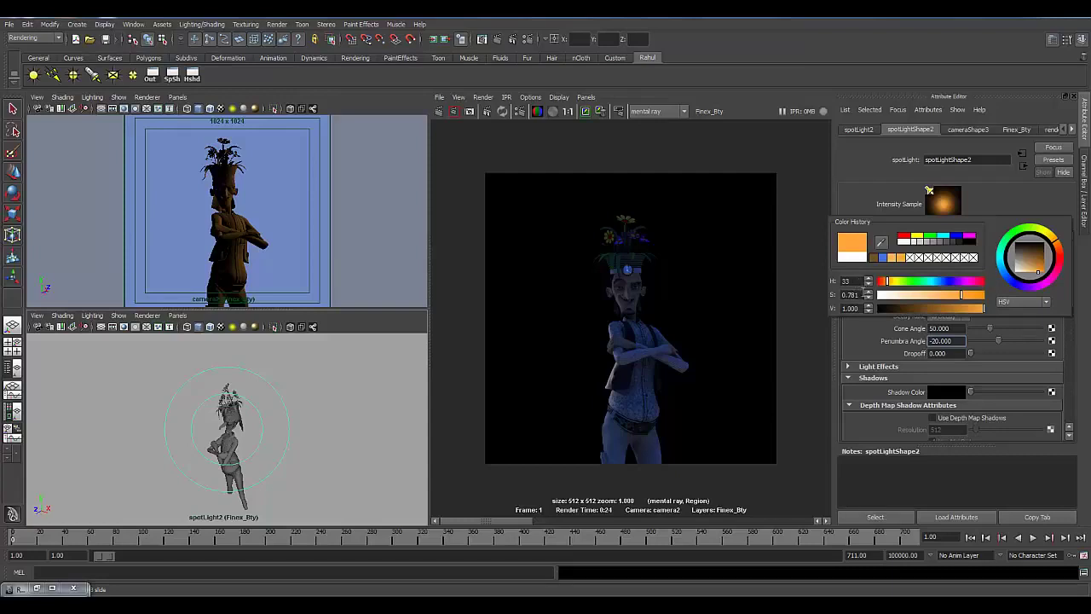
pyautogui.moveTo(861, 295); pyautogui.dragTo(833, 299)
pyautogui.write('0.640')
pyautogui.press('Return')
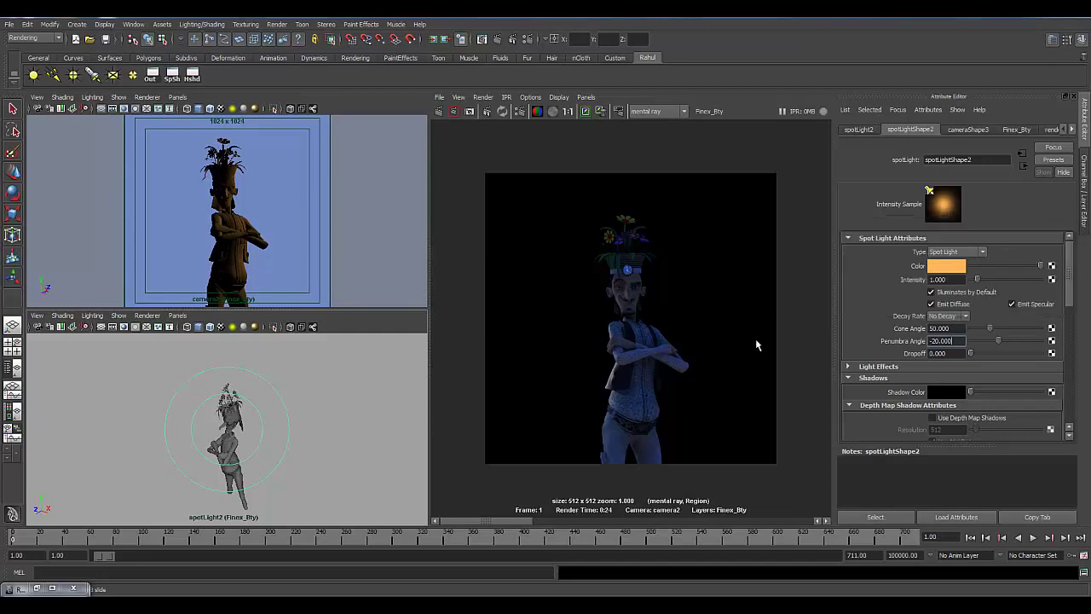
# Step: Turn on ray trace shadows for the second spot light and render the region around the character
pyautogui.scroll(-5, 924, 368)
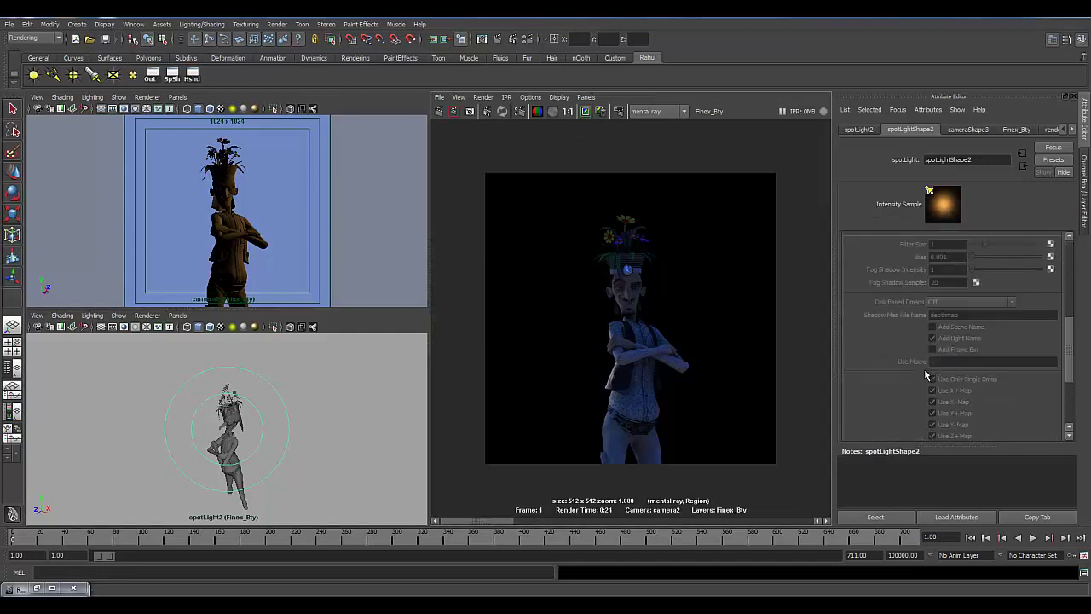
pyautogui.click(932, 347)
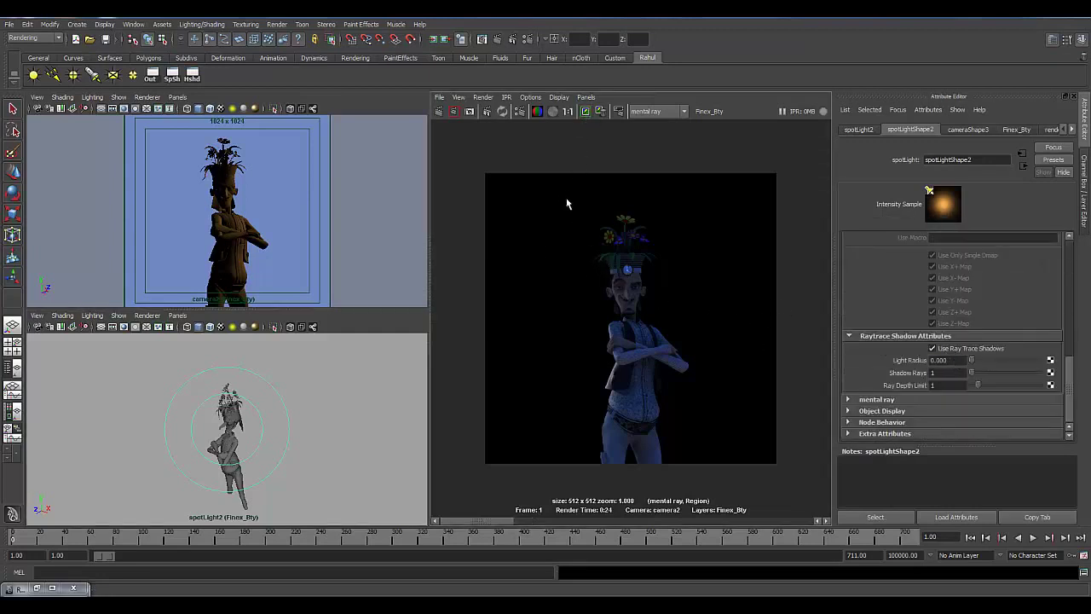
pyautogui.moveTo(566, 195); pyautogui.dragTo(712, 505)
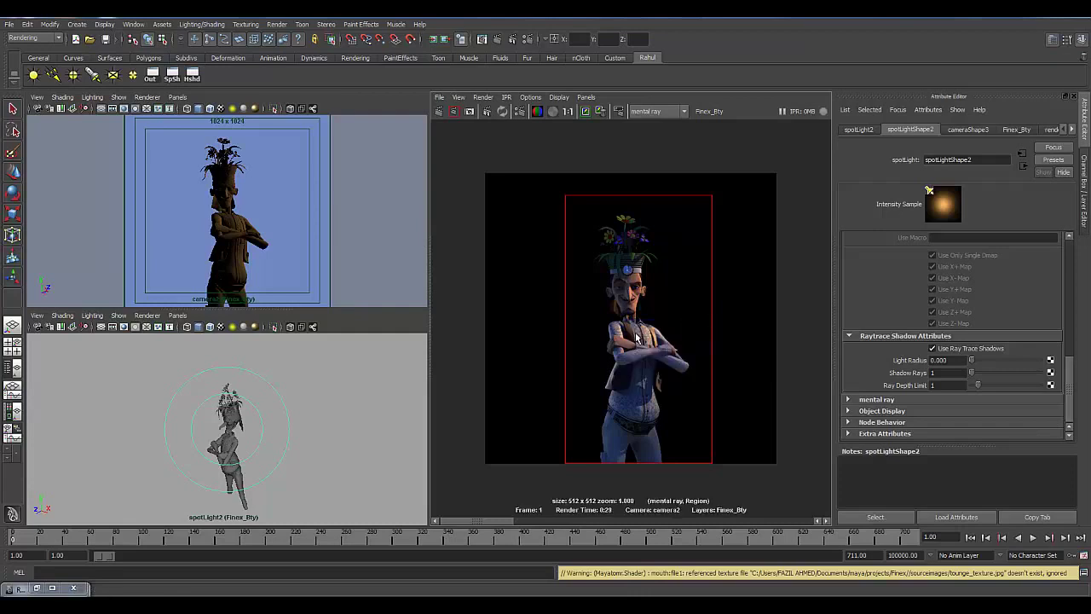
# Step: Examine the rendered character for the orange light's coverage and shadows on the face, arms and body
pyautogui.click(599, 280)
pyautogui.keyDown('alt'); pyautogui.moveTo(598, 276); pyautogui.dragTo(576, 273, button='middle'); pyautogui.keyUp('alt')
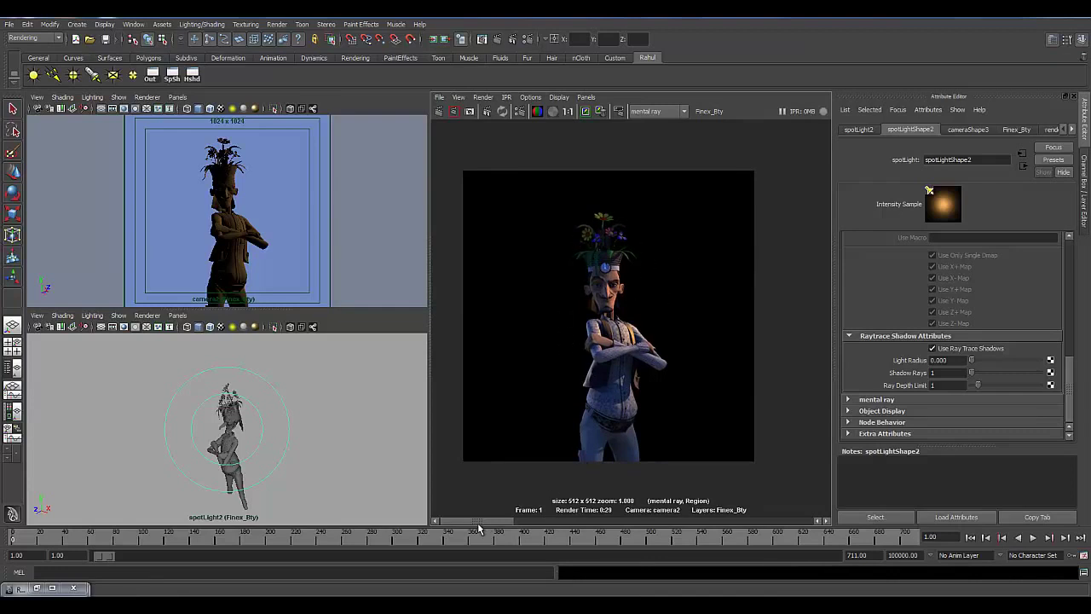
pyautogui.click(538, 521)
pyautogui.click(456, 519)
pyautogui.click(532, 519)
pyautogui.click(444, 520)
pyautogui.click(521, 519)
pyautogui.click(450, 521)
pyautogui.click(522, 519)
pyautogui.click(446, 520)
pyautogui.click(524, 519)
pyautogui.click(454, 520)
pyautogui.keyDown('alt'); pyautogui.moveTo(613, 408); pyautogui.dragTo(644, 411, button='middle'); pyautogui.keyUp('alt')
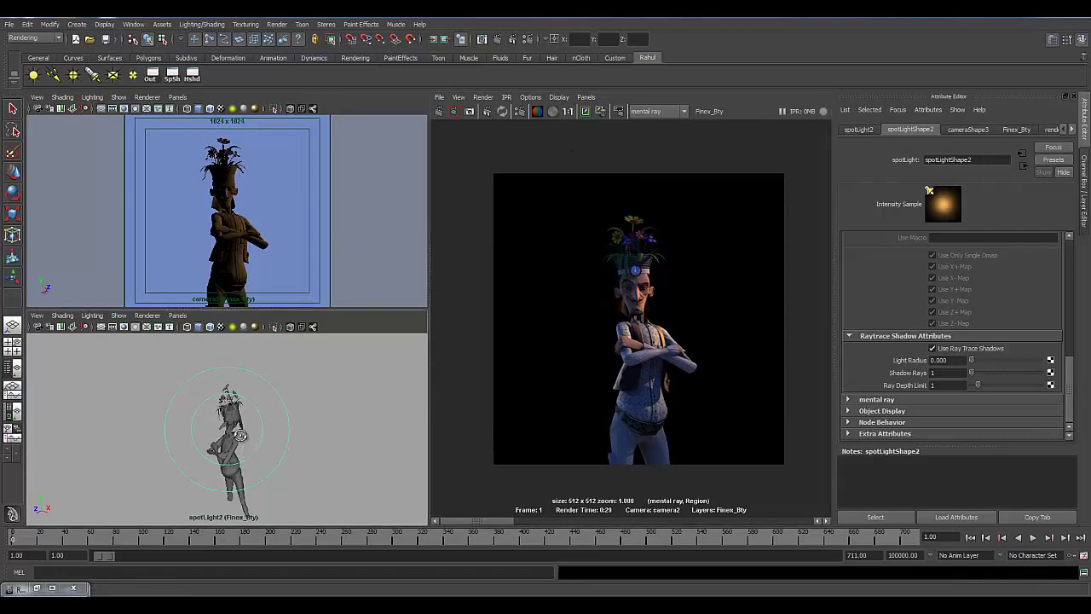
# Step: Set the second spot light's raytrace Light Radius to 5 and Shadow Rays to 20
pyautogui.moveTo(950, 360); pyautogui.dragTo(911, 368)
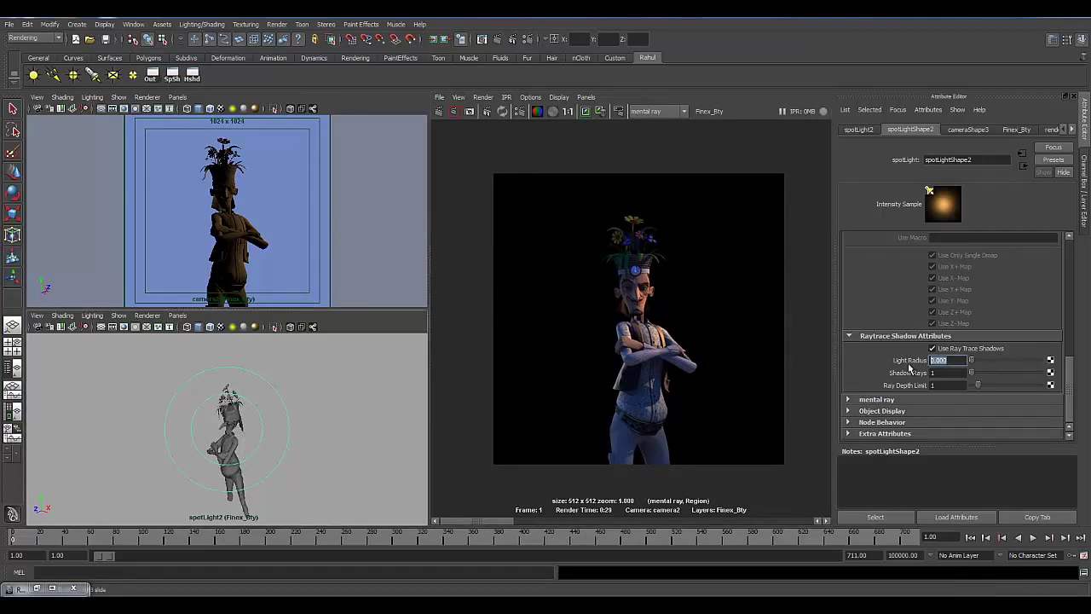
pyautogui.write('5')
pyautogui.press('Tab')
pyautogui.write('10')
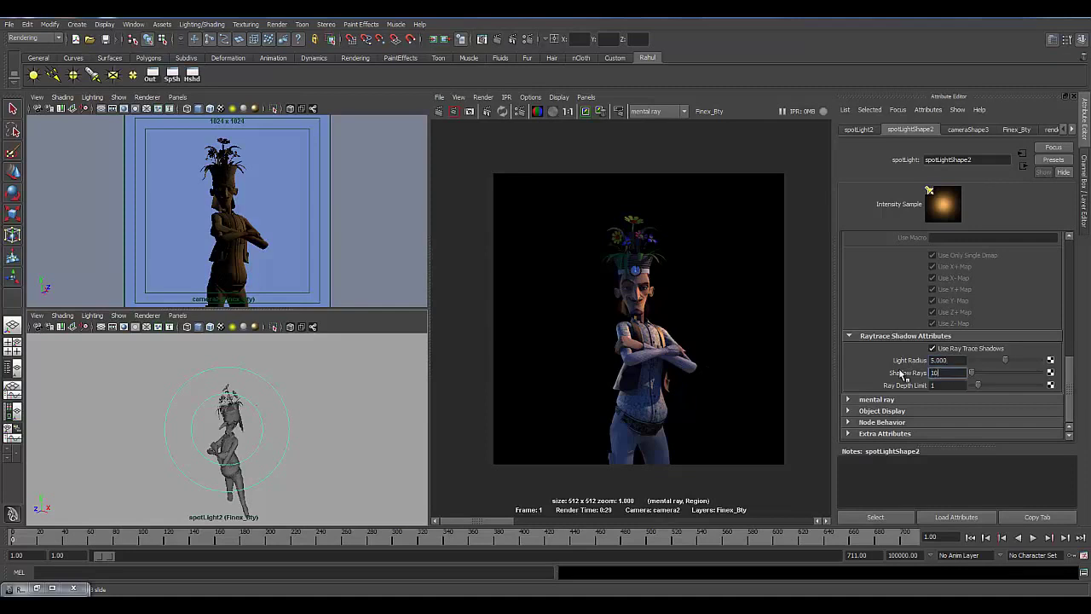
pyautogui.moveTo(948, 372); pyautogui.dragTo(899, 371)
pyautogui.write('20')
pyautogui.press('Return')
# Step: Re-render the region around the character, moving the Windows colour scheme message out of the way, and check the softened shadows
pyautogui.moveTo(575, 194); pyautogui.dragTo(721, 464)
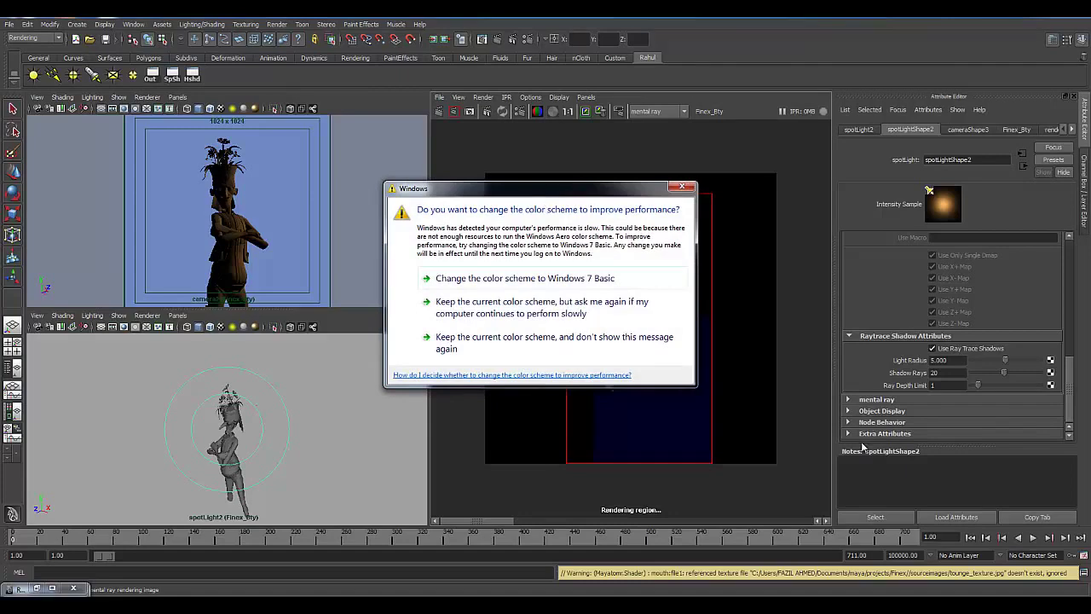
pyautogui.moveTo(863, 447); pyautogui.dragTo(1084, 595)
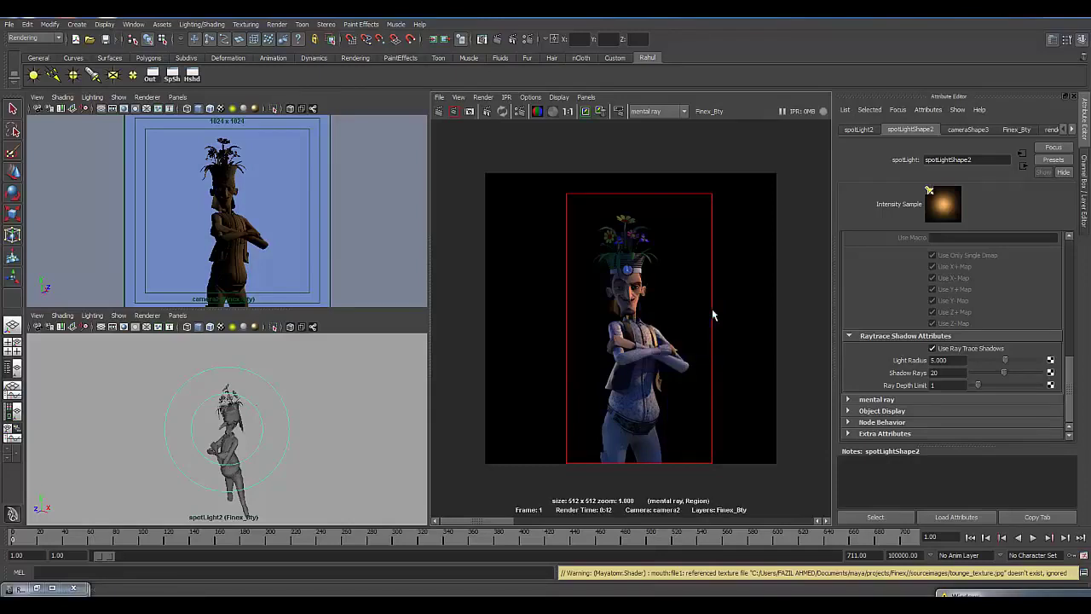
pyautogui.keyDown('alt'); pyautogui.moveTo(598, 275); pyautogui.dragTo(582, 251, button='middle'); pyautogui.keyUp('alt')
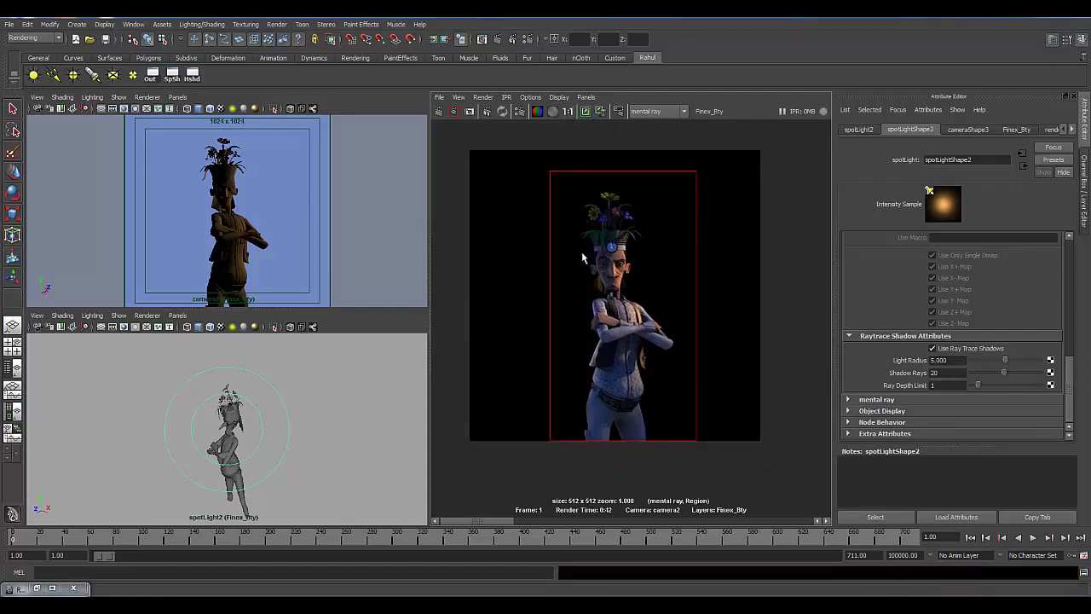
pyautogui.click(582, 184)
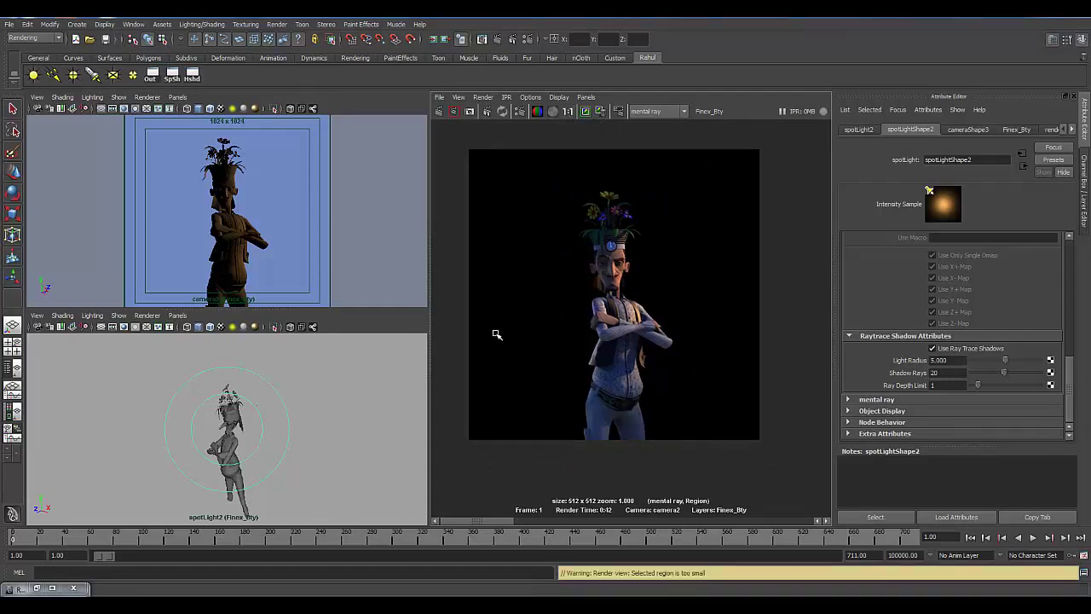
# Step: Shift the second spot light's aim slightly on the character, deselect it and render the character region again
pyautogui.keyDown('alt'); pyautogui.moveTo(236, 441); pyautogui.dragTo(233, 428, button='middle'); pyautogui.keyUp('alt')
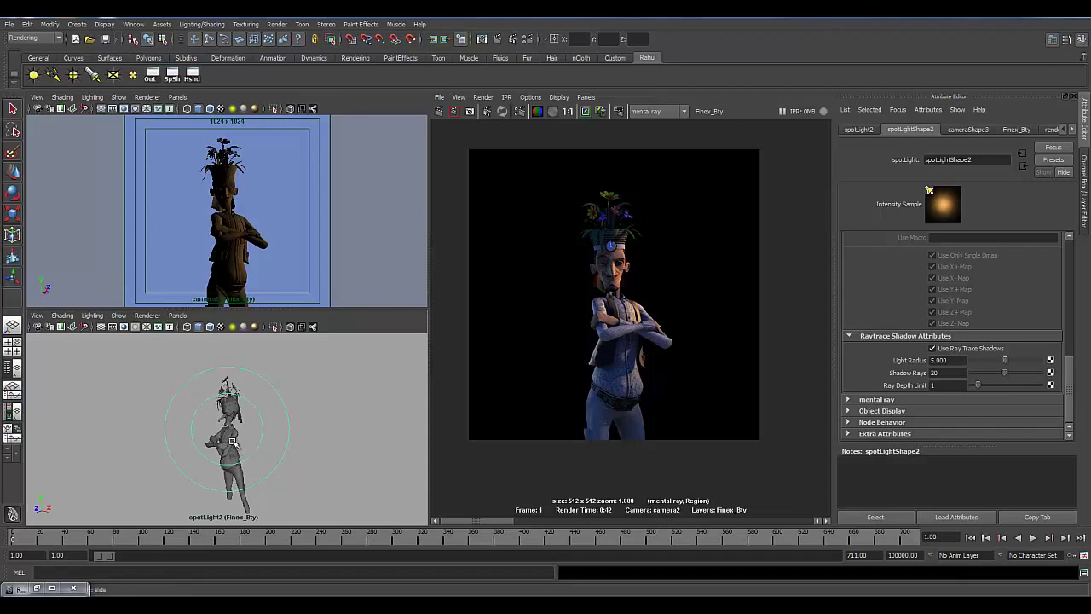
pyautogui.click(317, 412)
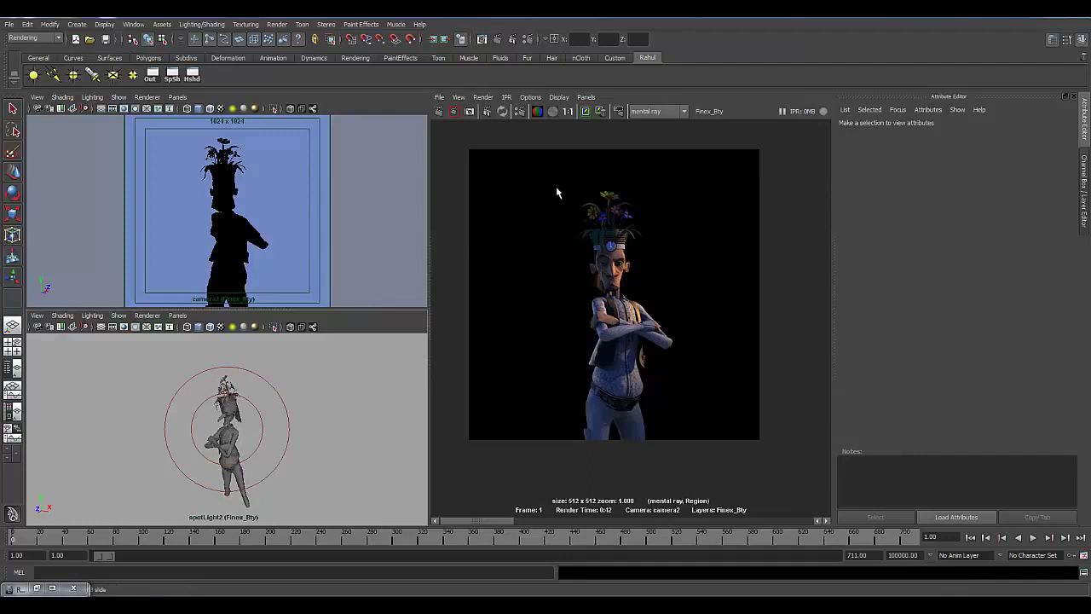
pyautogui.moveTo(559, 180); pyautogui.dragTo(573, 217)
pyautogui.moveTo(596, 284); pyautogui.dragTo(706, 440)
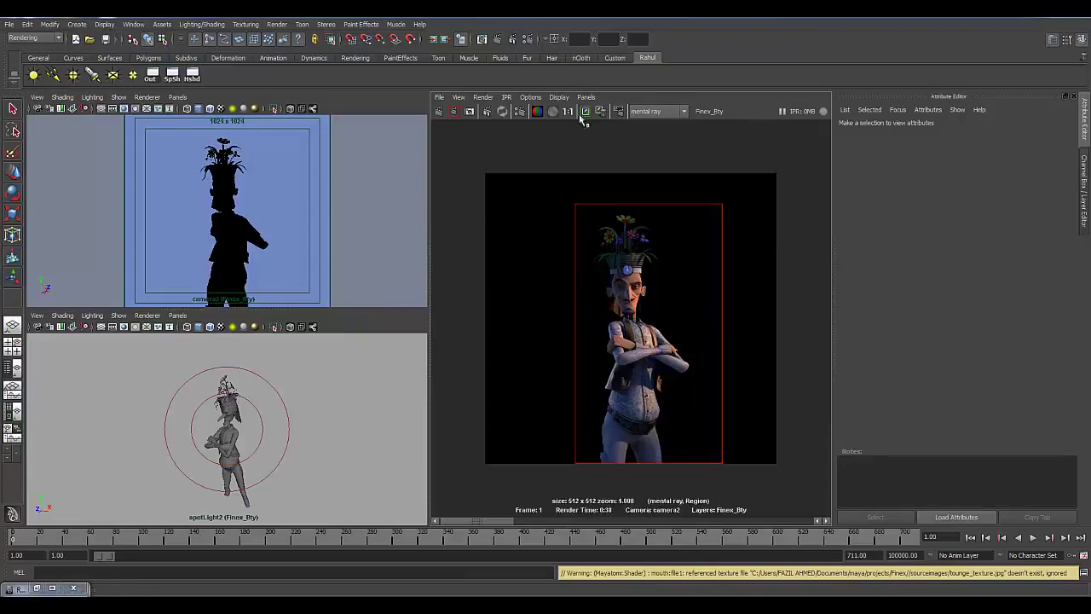
pyautogui.keyDown('alt'); pyautogui.moveTo(593, 325); pyautogui.dragTo(583, 304, button='middle'); pyautogui.keyUp('alt')
pyautogui.click(578, 346)
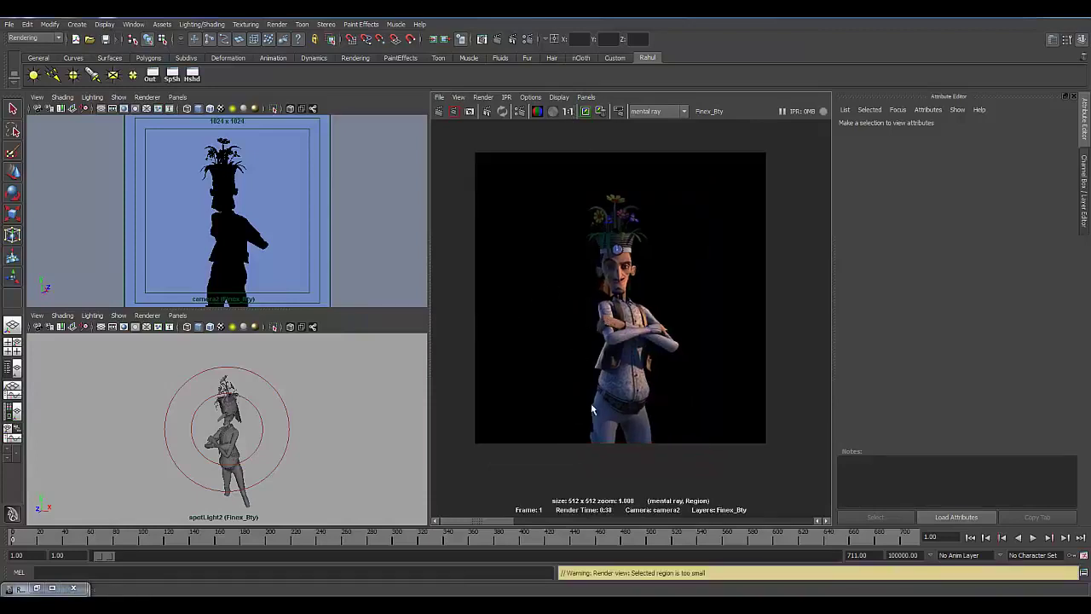
# Step: Return the lower view to perspective and inspect the character's waist and legs from several angles
pyautogui.click(305, 434)
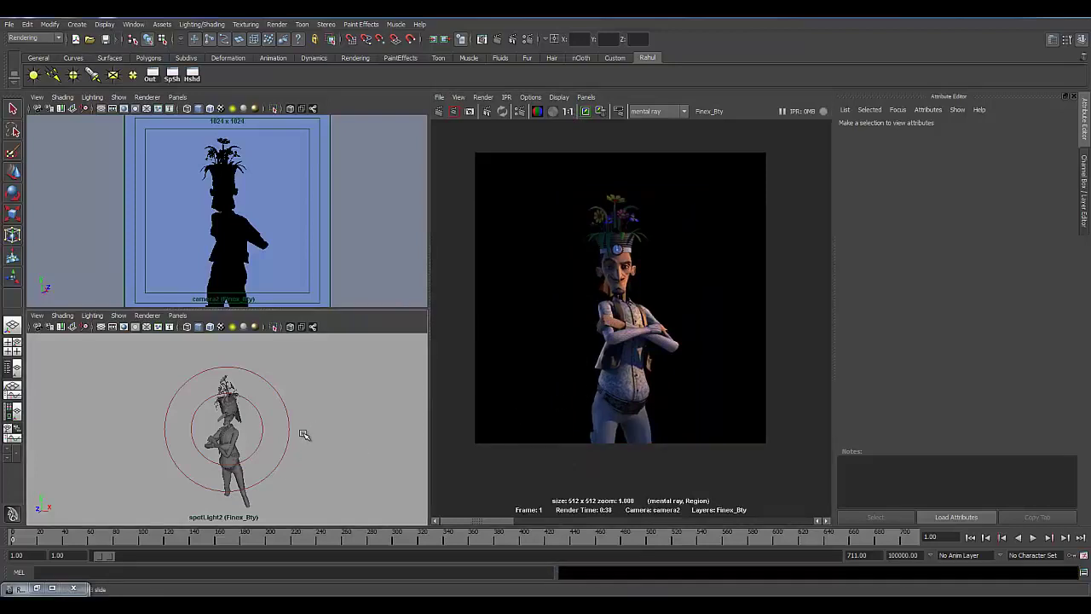
pyautogui.press('space')
pyautogui.moveTo(305, 434); pyautogui.dragTo(321, 369)
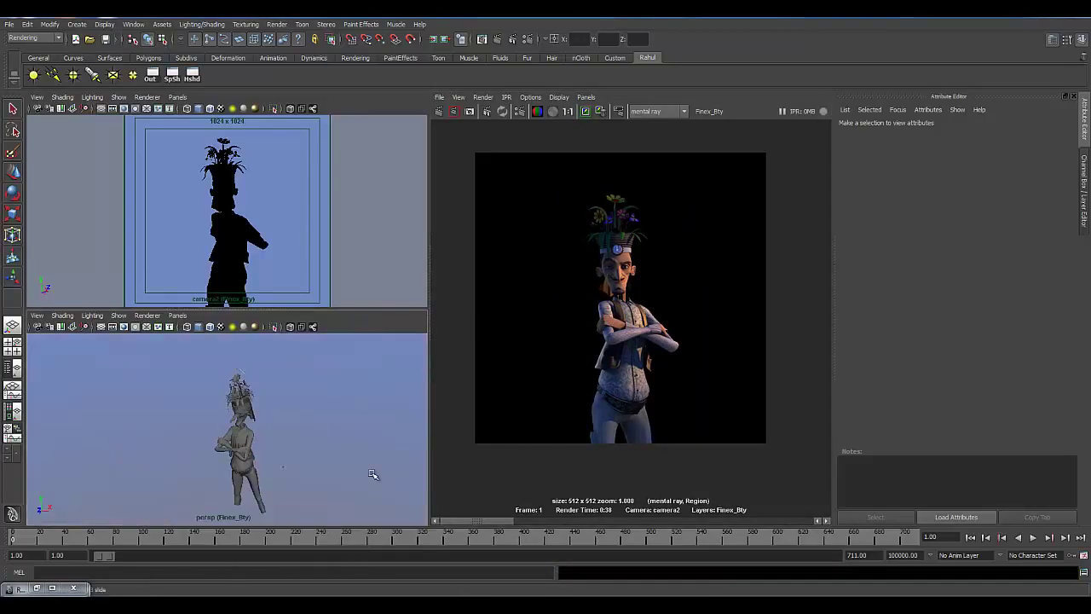
pyautogui.keyDown('alt'); pyautogui.moveTo(217, 461); pyautogui.dragTo(276, 463, button='right'); pyautogui.keyUp('alt')
pyautogui.keyDown('alt'); pyautogui.moveTo(237, 511); pyautogui.dragTo(198, 435, button='middle'); pyautogui.keyUp('alt')
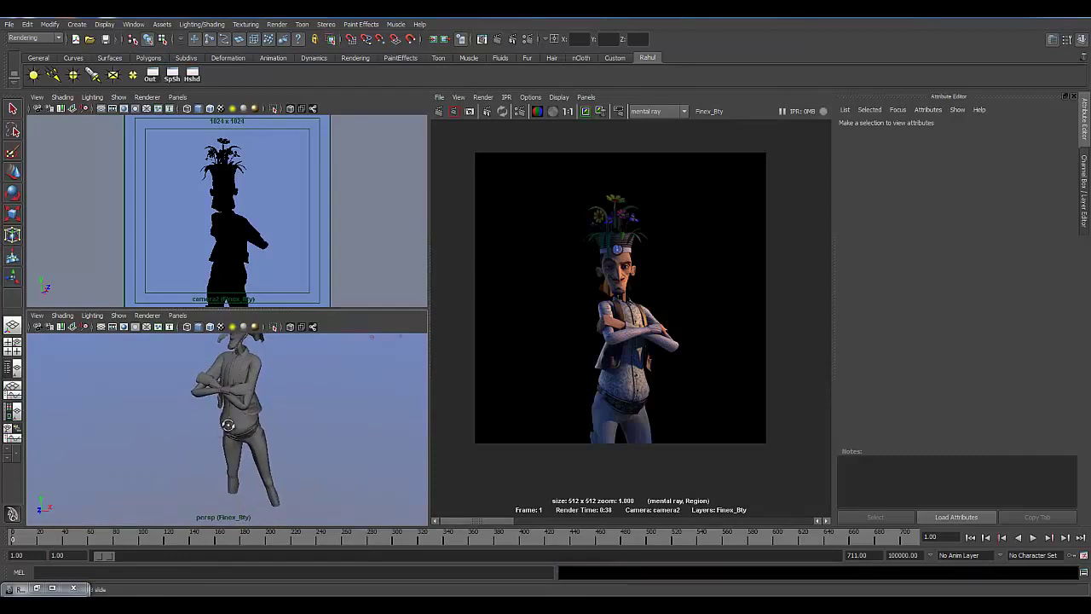
pyautogui.keyDown('alt'); pyautogui.moveTo(226, 425); pyautogui.dragTo(206, 387); pyautogui.keyUp('alt')
pyautogui.keyDown('alt'); pyautogui.moveTo(205, 387); pyautogui.dragTo(210, 349, button='middle'); pyautogui.keyUp('alt')
pyautogui.keyDown('alt'); pyautogui.moveTo(218, 384); pyautogui.dragTo(279, 399, button='right'); pyautogui.keyUp('alt')
pyautogui.keyDown('alt'); pyautogui.moveTo(260, 402); pyautogui.dragTo(256, 433, button='middle'); pyautogui.keyUp('alt')
pyautogui.keyDown('alt'); pyautogui.moveTo(254, 431); pyautogui.dragTo(223, 412); pyautogui.keyUp('alt')
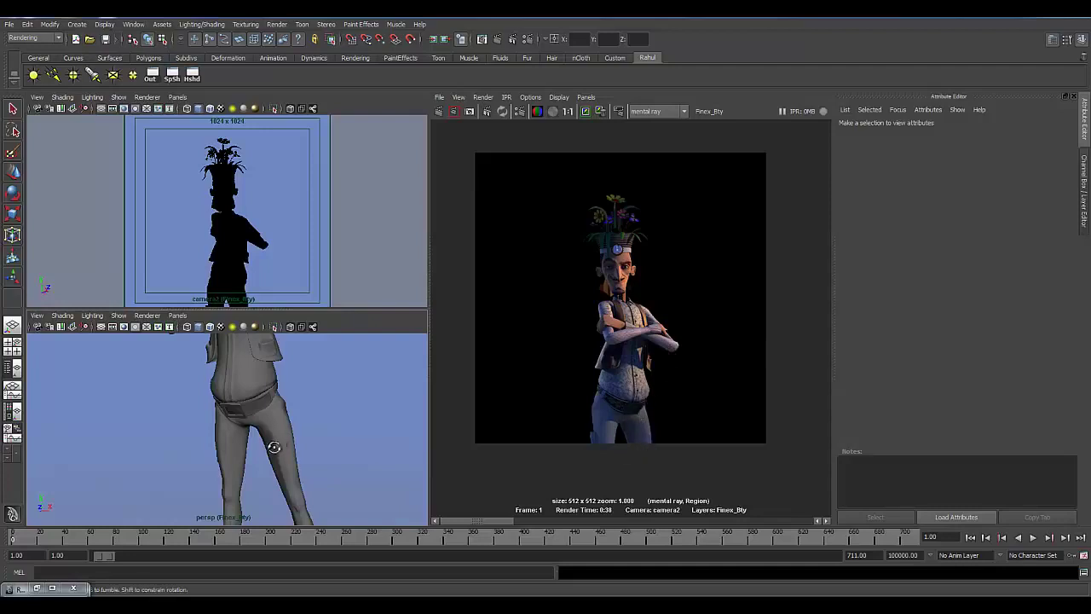
pyautogui.keyDown('alt'); pyautogui.moveTo(275, 443); pyautogui.dragTo(329, 429); pyautogui.keyUp('alt')
pyautogui.keyDown('alt'); pyautogui.moveTo(329, 429); pyautogui.dragTo(200, 432, button='right'); pyautogui.keyUp('alt')
pyautogui.keyDown('alt'); pyautogui.moveTo(201, 432); pyautogui.dragTo(305, 435); pyautogui.keyUp('alt')
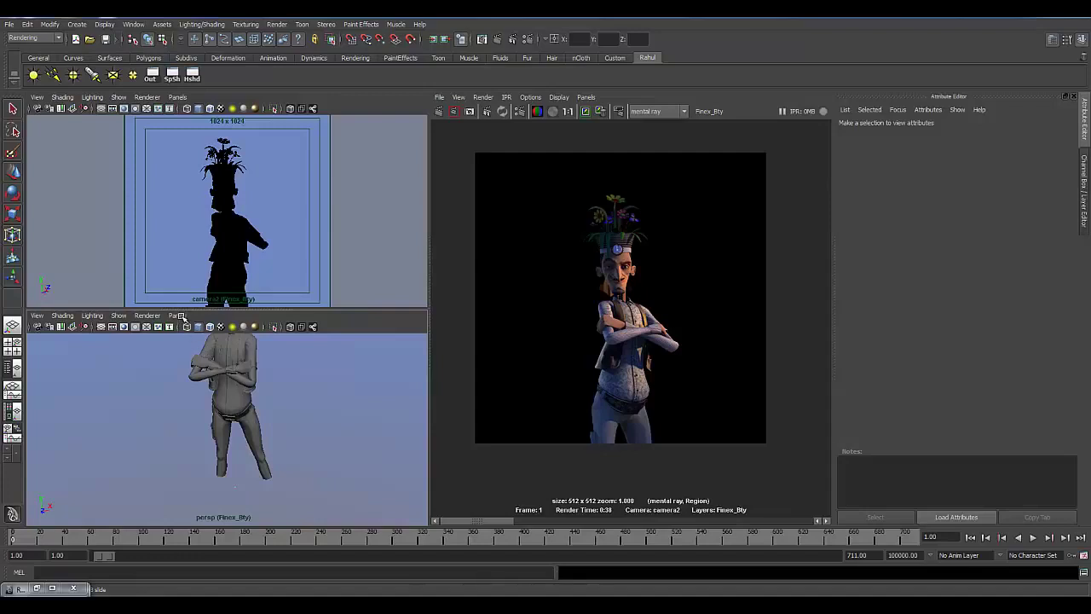
# Step: Look through a new third spot light and aim it at the character's trousers from the front side
pyautogui.click(234, 426)
pyautogui.click(177, 316)
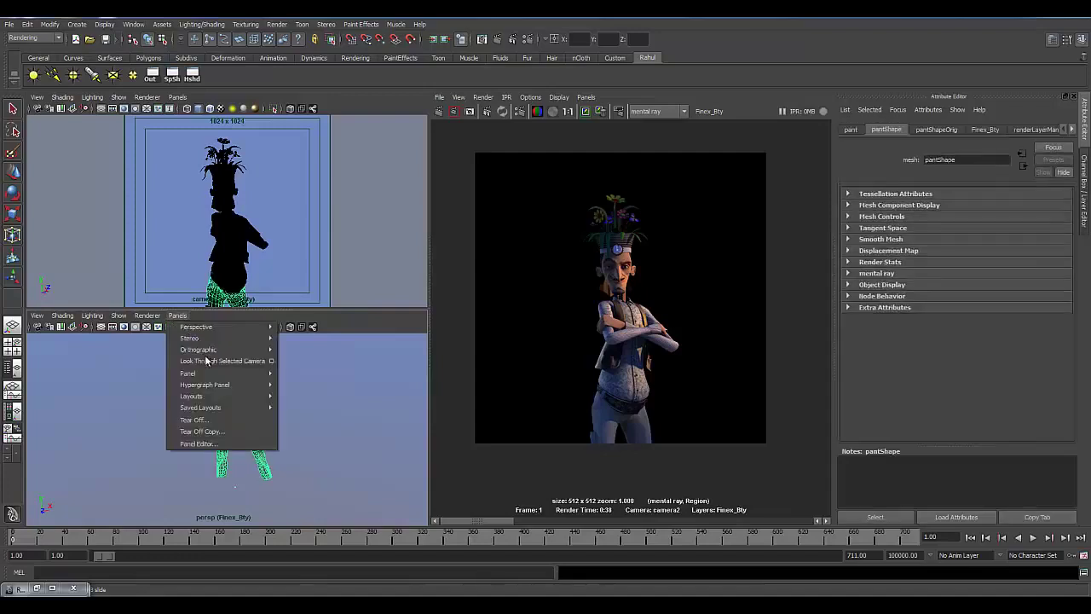
pyautogui.click(224, 361)
pyautogui.press('f')
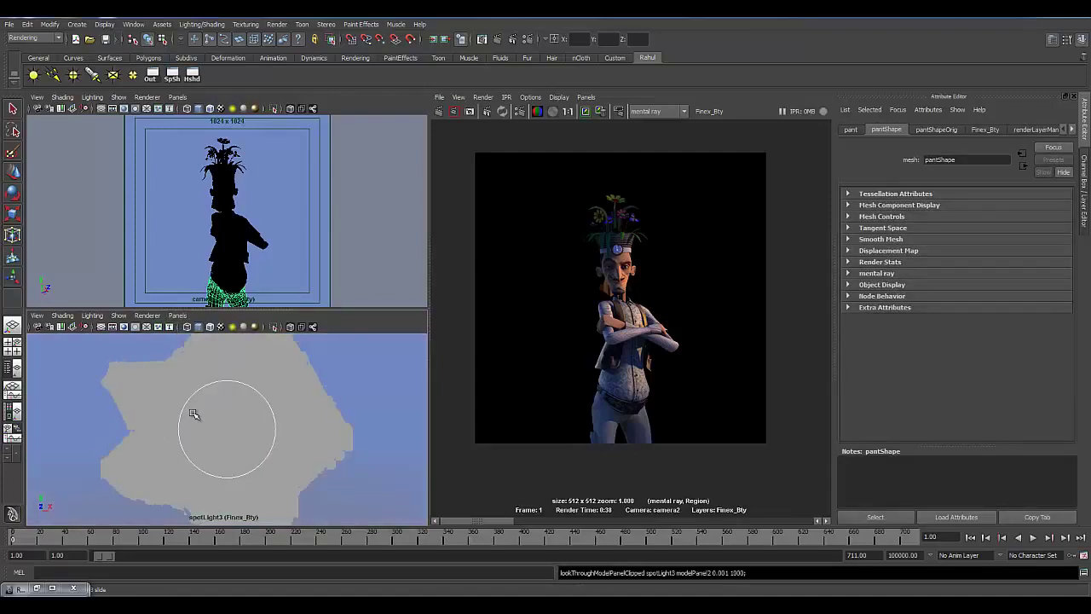
pyautogui.keyDown('alt'); pyautogui.moveTo(214, 423); pyautogui.dragTo(219, 428); pyautogui.keyUp('alt')
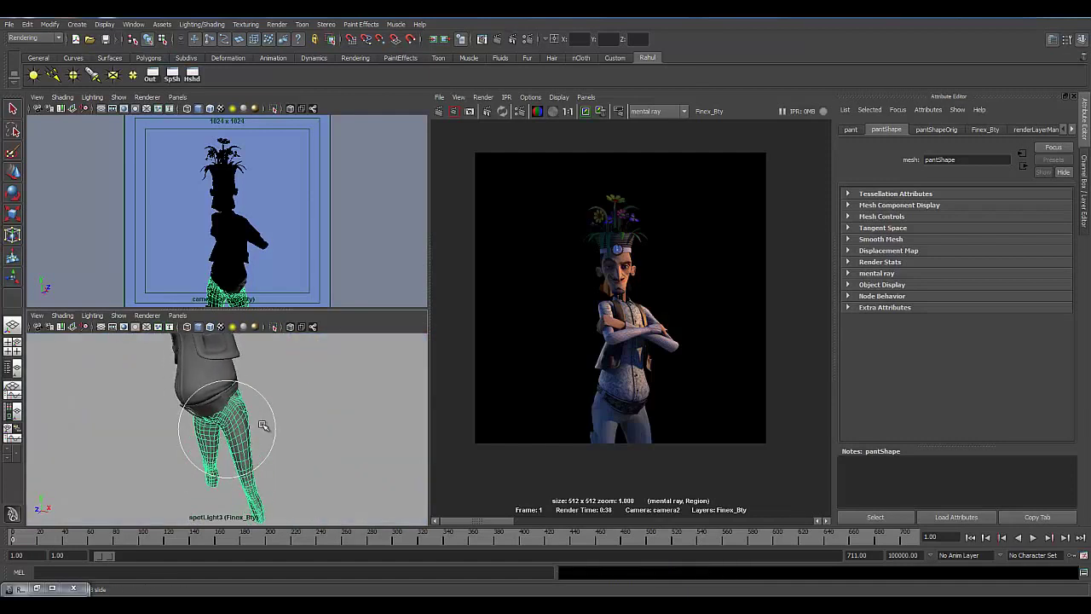
# Step: Reselect the third spot light, give it the orange from the colour history and set its Intensity to 0.6
pyautogui.hotkey('ctrl', 'z')
pyautogui.hotkey('ctrl', 'a')
pyautogui.hotkey('ctrl', 'a')
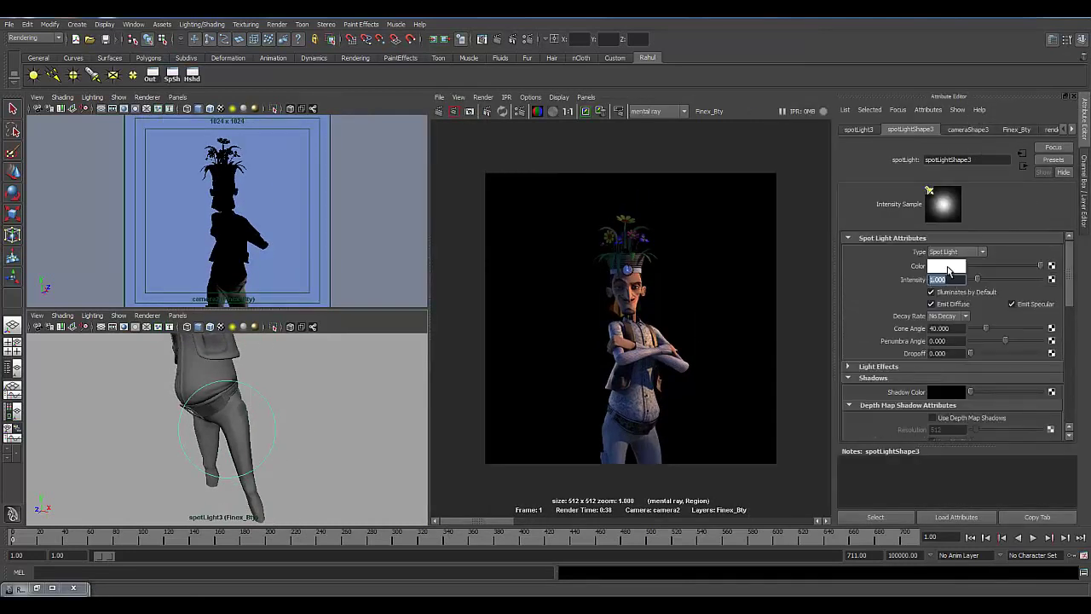
pyautogui.click(947, 267)
pyautogui.click(875, 257)
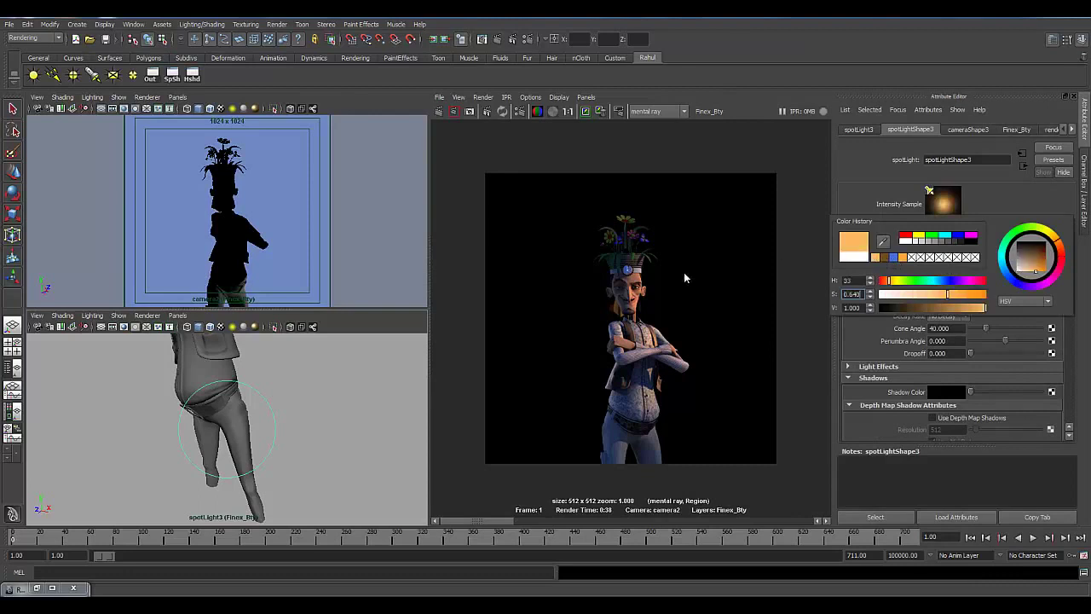
pyautogui.write('0.6')
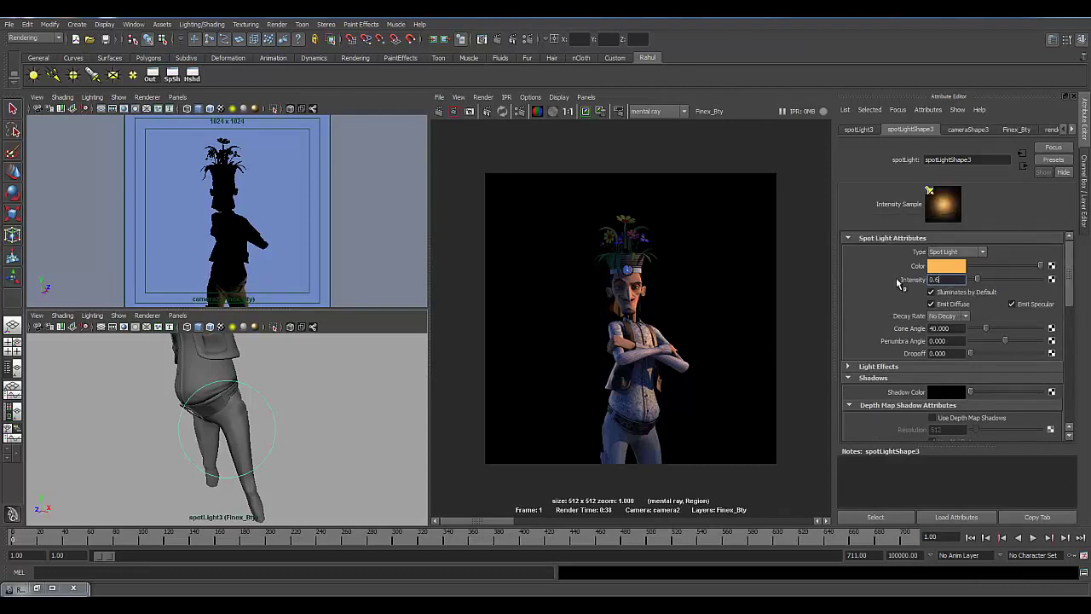
pyautogui.press('Return')
# Step: Set the third spot light's Cone Angle to 50 and Penumbra Angle to -20, and adjust its aim on the legs
pyautogui.scroll(-2, 873, 322)
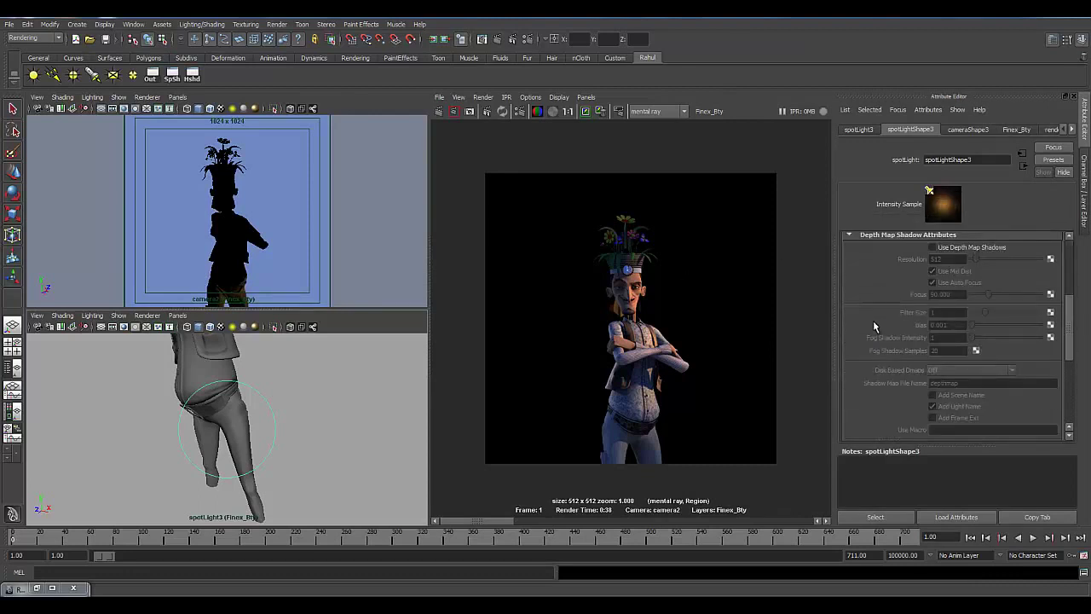
pyautogui.doubleClick(953, 294)
pyautogui.write('50')
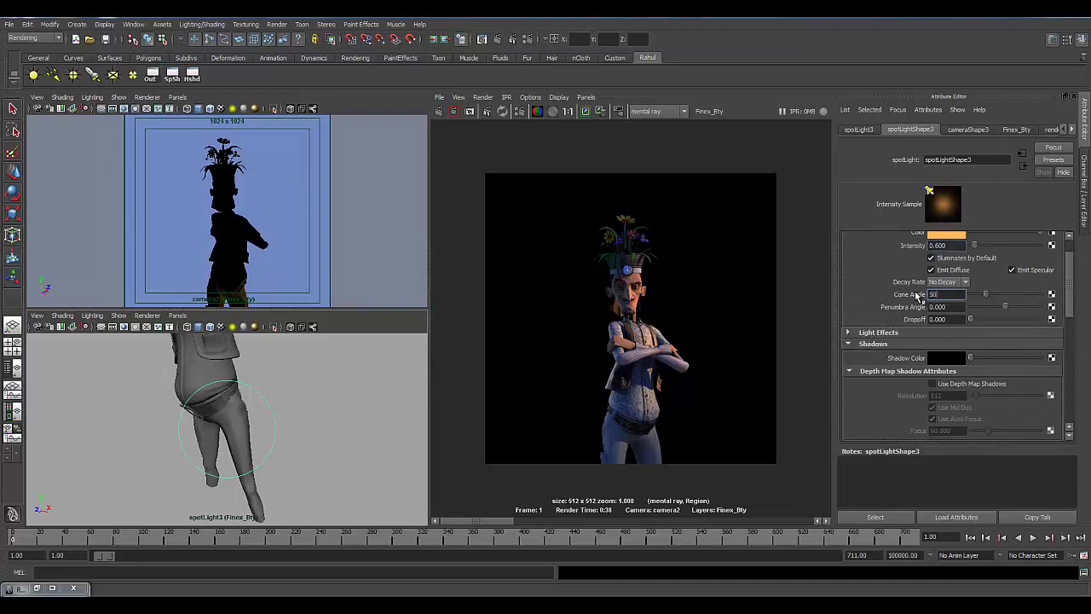
pyautogui.press('Tab')
pyautogui.write('20')
pyautogui.press('Return')
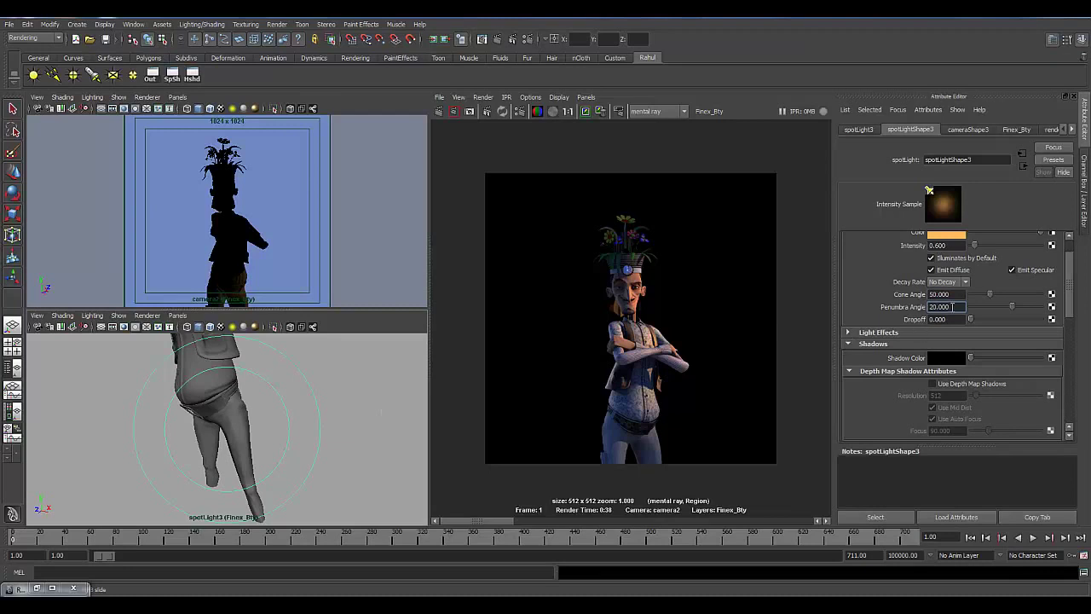
pyautogui.doubleClick(952, 307)
pyautogui.write('-20')
pyautogui.press('Return')
pyautogui.keyDown('alt'); pyautogui.moveTo(230, 436); pyautogui.dragTo(215, 454); pyautogui.keyUp('alt')
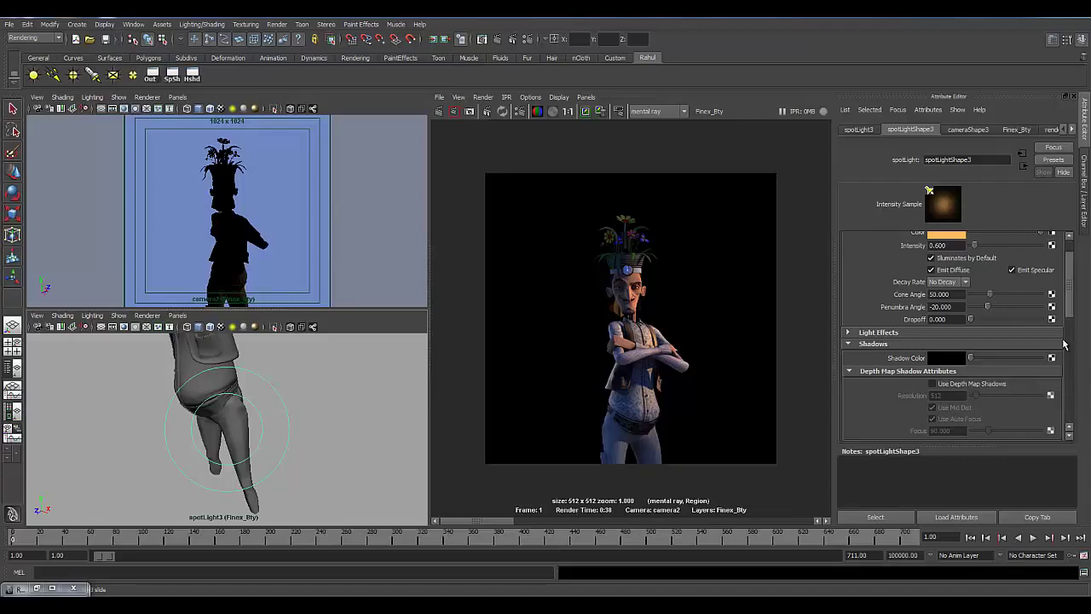
# Step: Turn on ray trace shadows for the third spot light, with Light Radius 8 and Shadow Rays 20
pyautogui.moveTo(1072, 290)
pyautogui.mouseDown()
pyautogui.moveTo(1069, 366)
pyautogui.moveTo(1055, 399)
pyautogui.mouseUp()
pyautogui.click(960, 350)
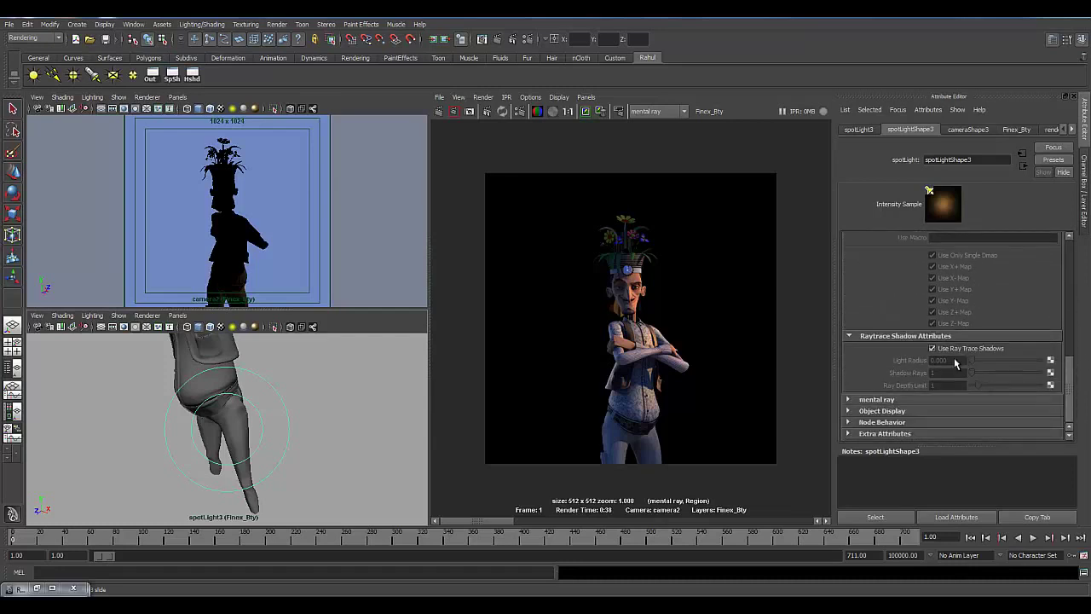
pyautogui.moveTo(954, 360); pyautogui.dragTo(895, 366)
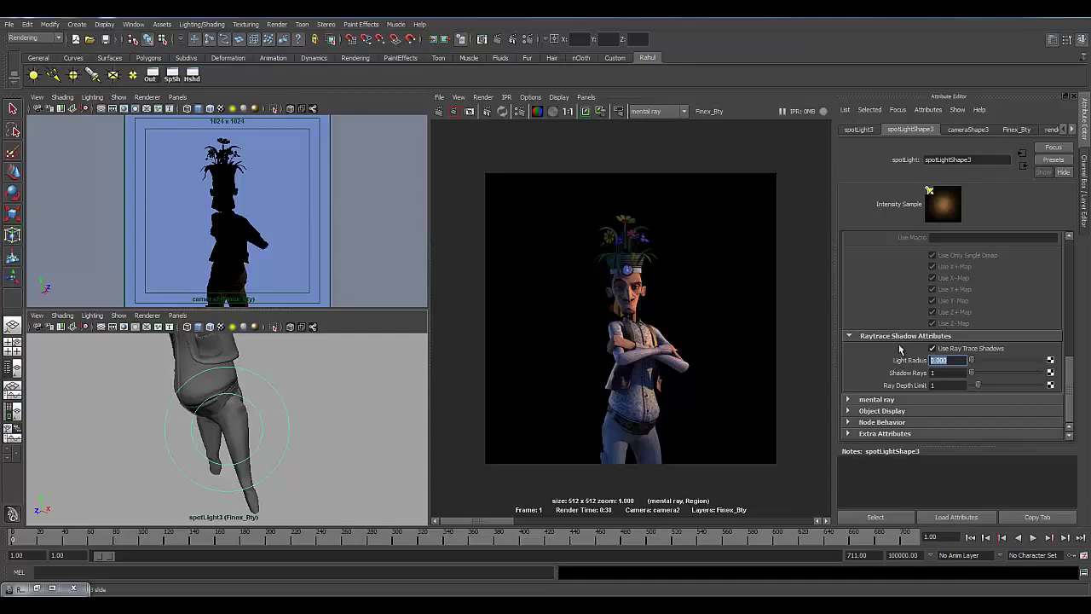
pyautogui.write('8')
pyautogui.press('Return')
pyautogui.doubleClick(941, 372)
pyautogui.write('20')
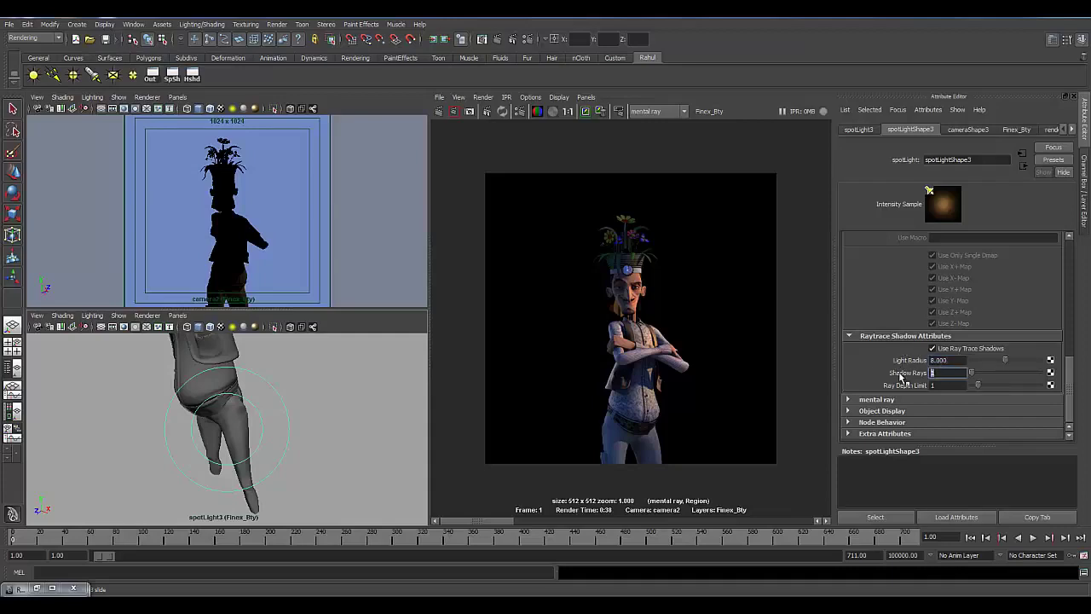
pyautogui.press('Return')
# Step: Turn off Illuminates by Default on the third spot light and light-link it to the trousers, belt pieces and belt loops
pyautogui.scroll(6, 918, 294)
pyautogui.click(946, 292)
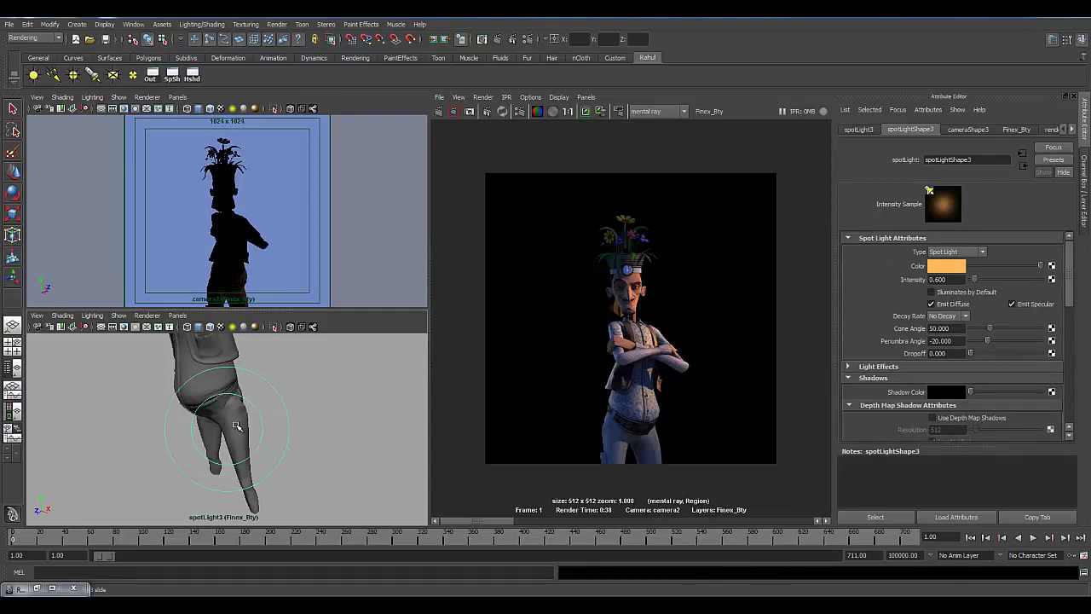
pyautogui.click(236, 426)
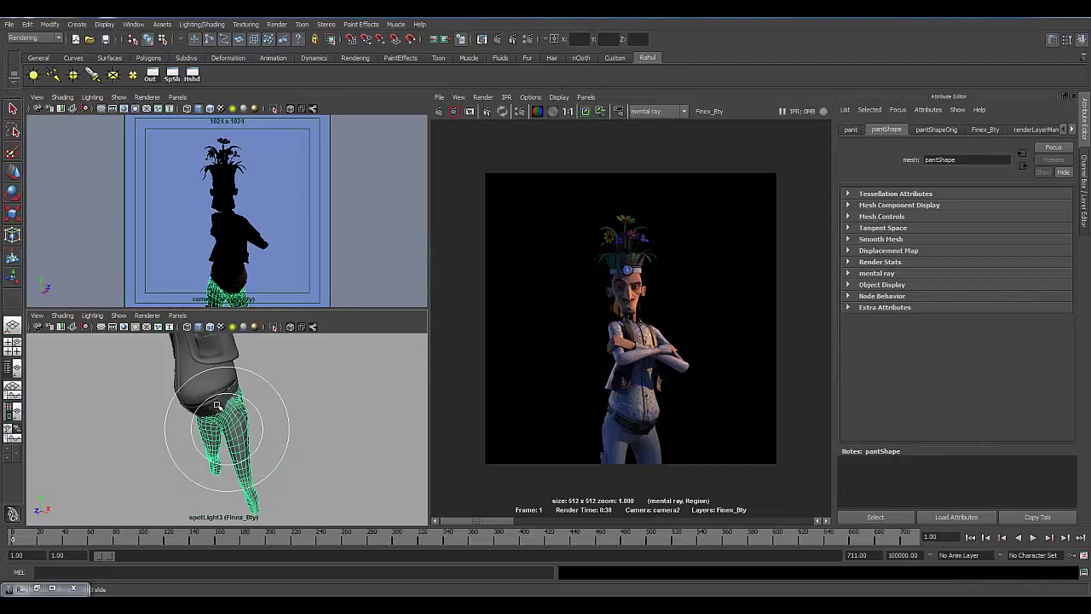
pyautogui.click(218, 405)
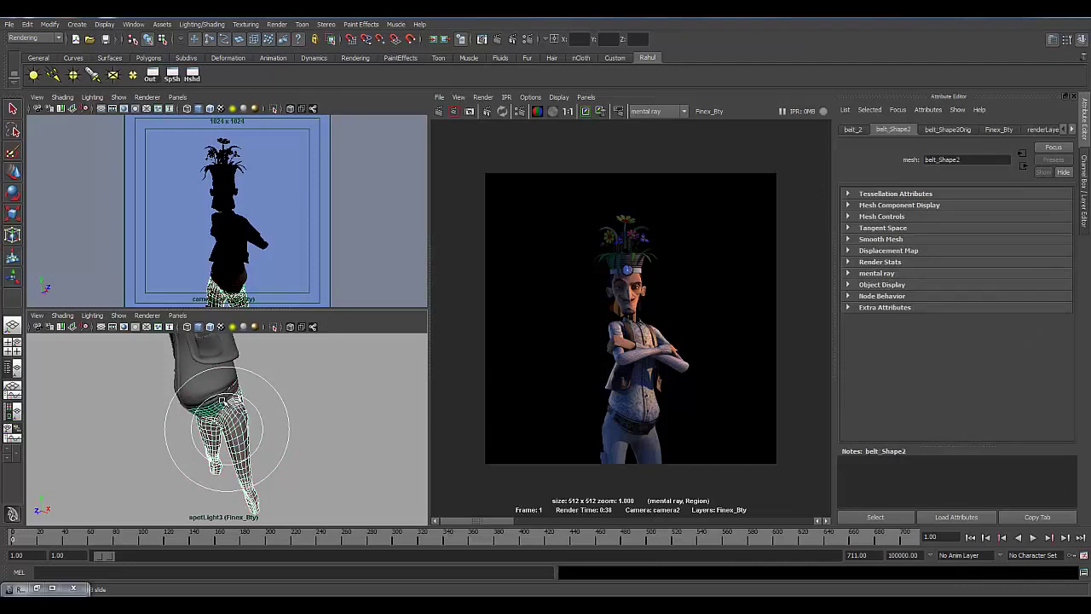
pyautogui.click(223, 399)
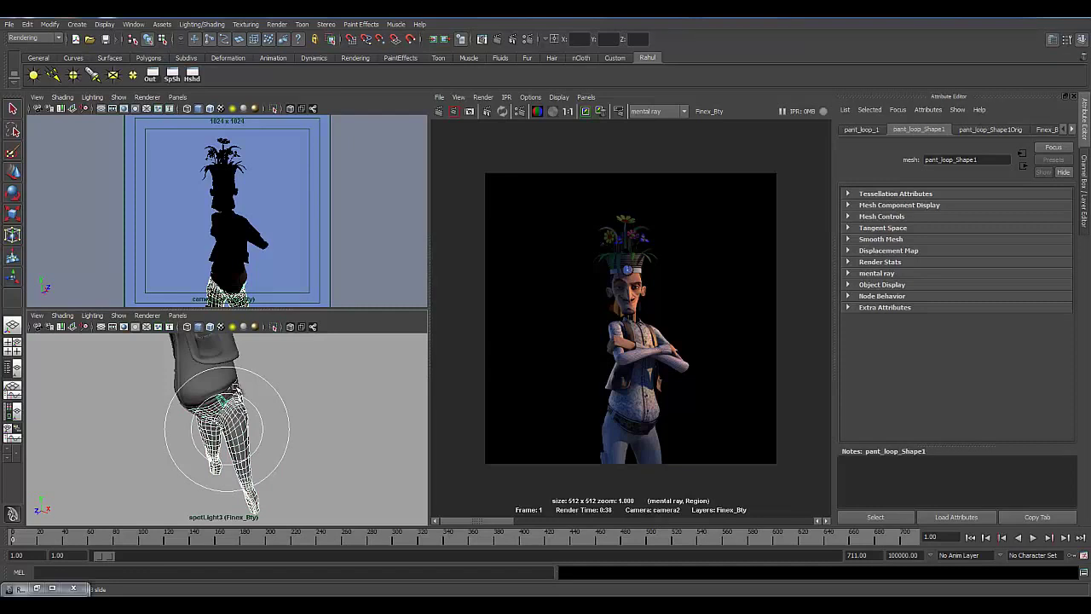
pyautogui.click(228, 393)
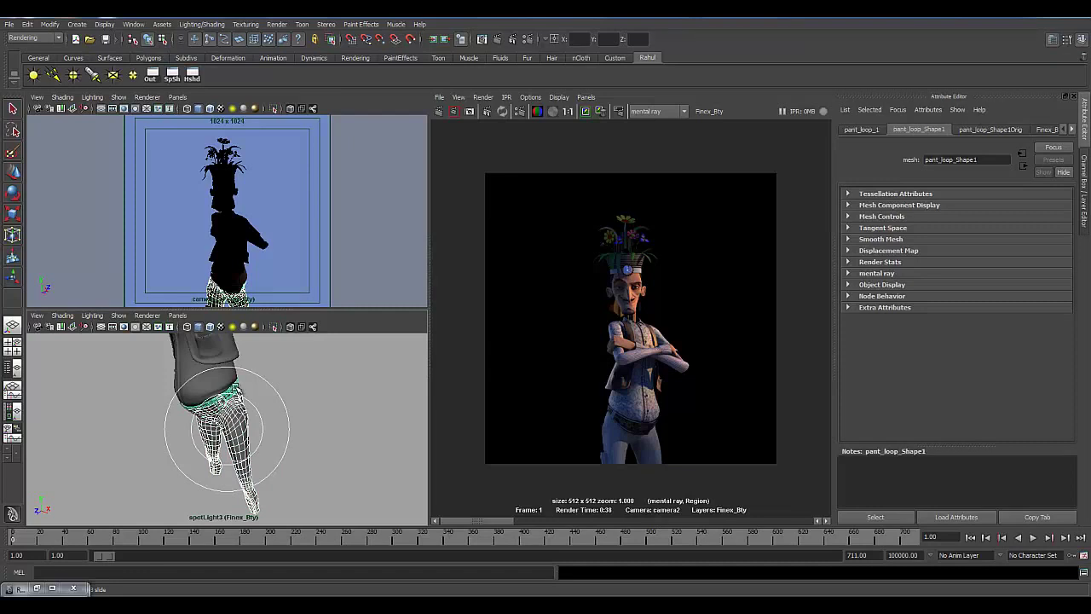
pyautogui.click(219, 27)
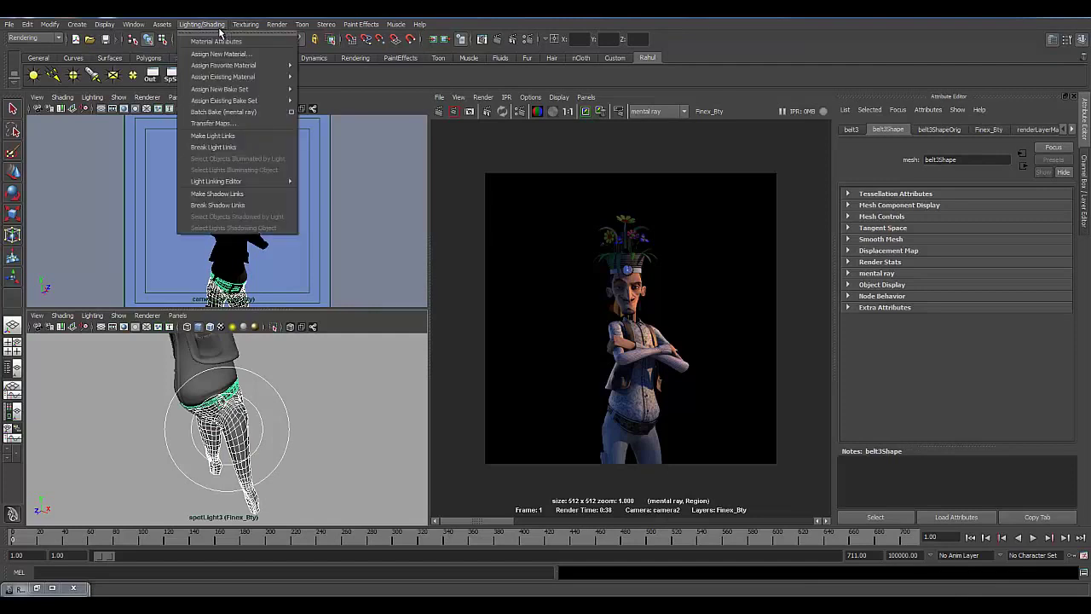
pyautogui.click(225, 136)
pyautogui.click(348, 389)
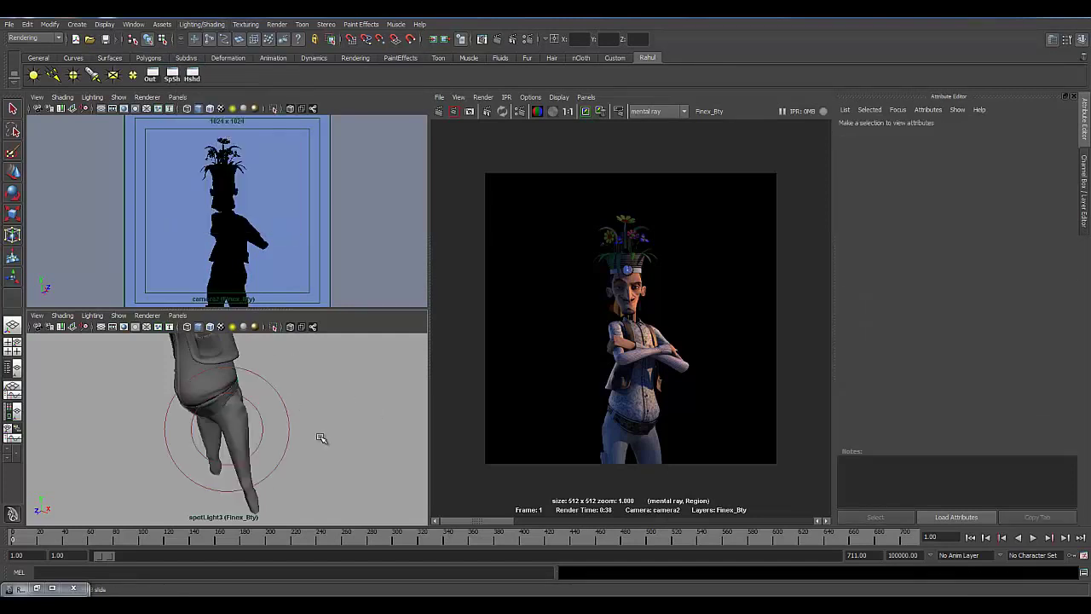
# Step: Check the third spot light's links in the perspective view by selecting the objects it illuminates, and reselect the light
pyautogui.click(261, 440)
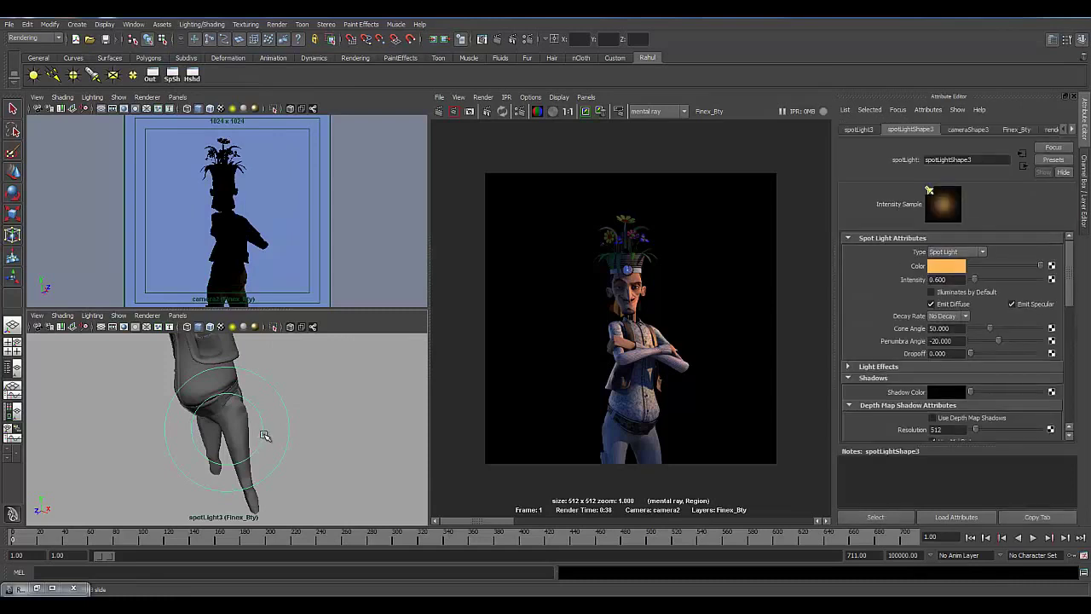
pyautogui.press('space')
pyautogui.moveTo(265, 437); pyautogui.dragTo(262, 364)
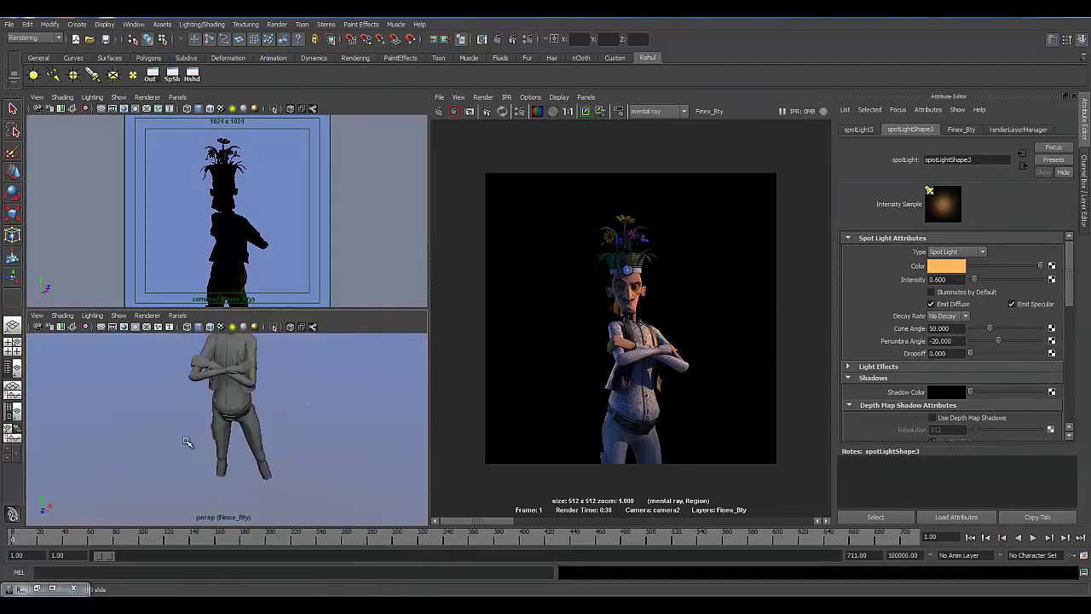
pyautogui.keyDown('alt'); pyautogui.moveTo(188, 441); pyautogui.dragTo(263, 433); pyautogui.keyUp('alt')
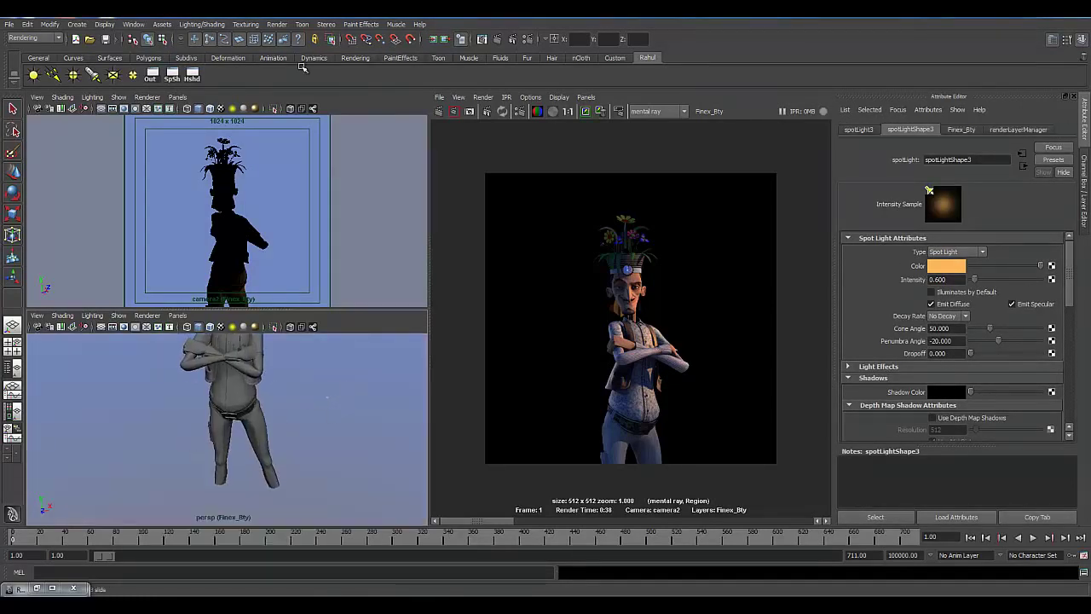
pyautogui.click(202, 24)
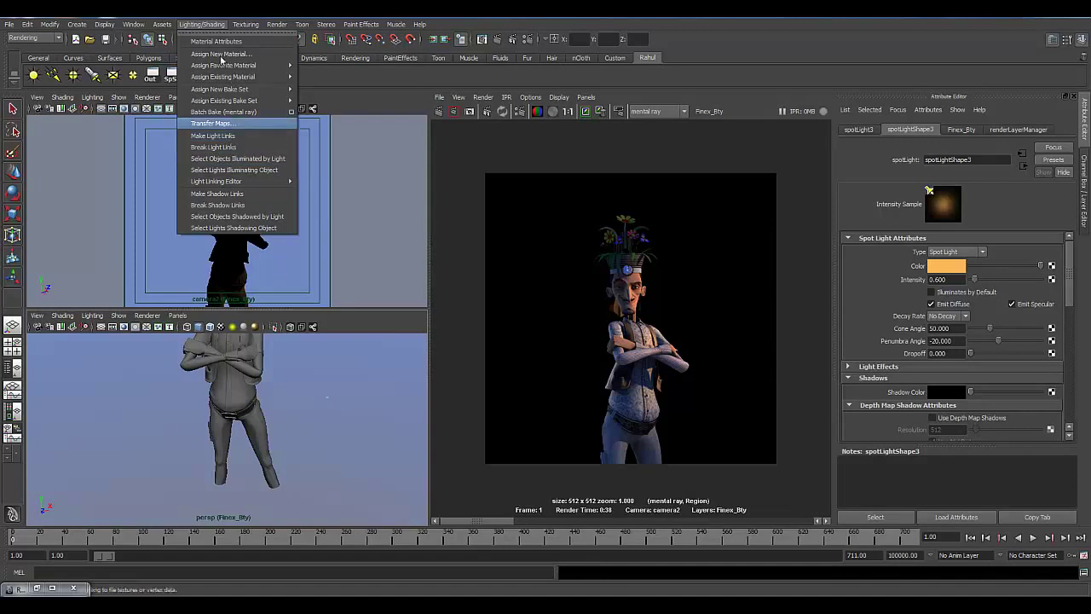
pyautogui.click(245, 159)
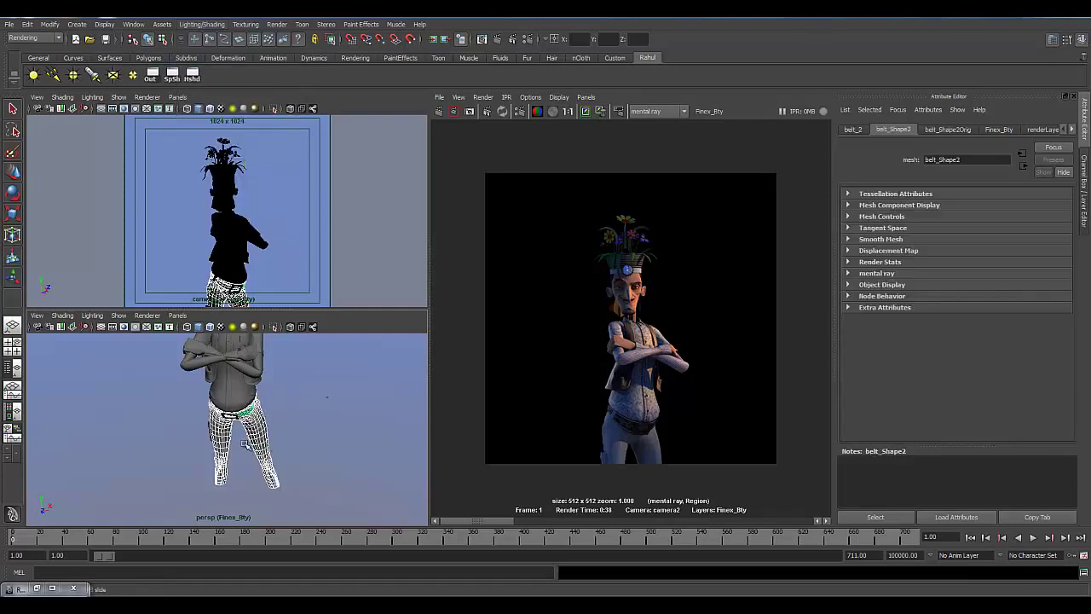
pyautogui.keyDown('alt'); pyautogui.moveTo(251, 438); pyautogui.dragTo(301, 416); pyautogui.keyUp('alt')
pyautogui.click(300, 378)
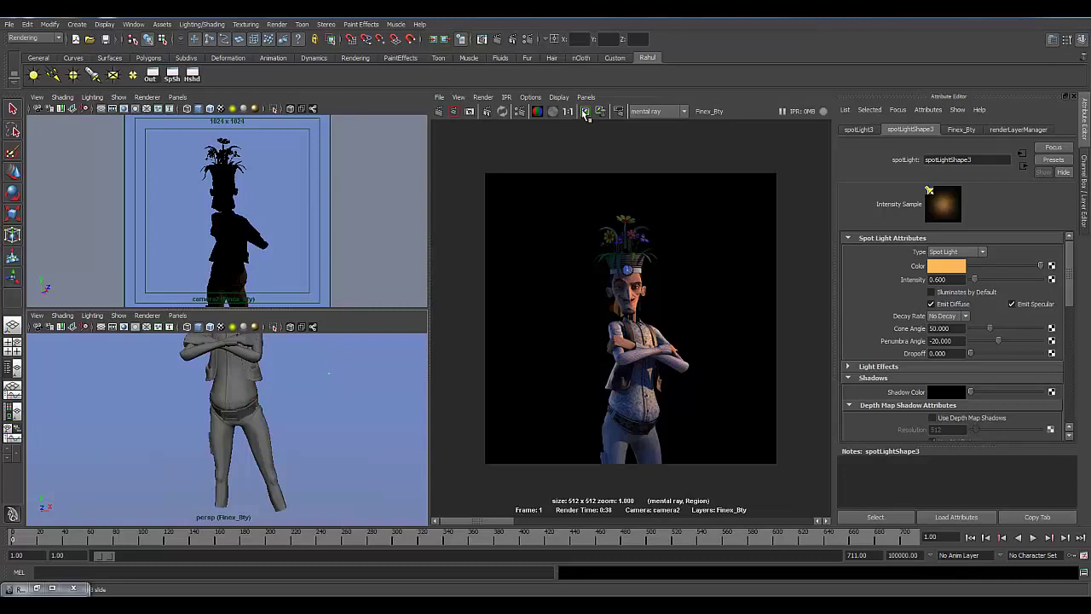
# Step: Render only the region around the character's belt and trousers, moving the Windows color scheme prompt out of the way
pyautogui.keyDown('alt'); pyautogui.moveTo(586, 413); pyautogui.dragTo(568, 389, button='middle'); pyautogui.keyUp('alt')
pyautogui.moveTo(565, 366); pyautogui.dragTo(682, 441)
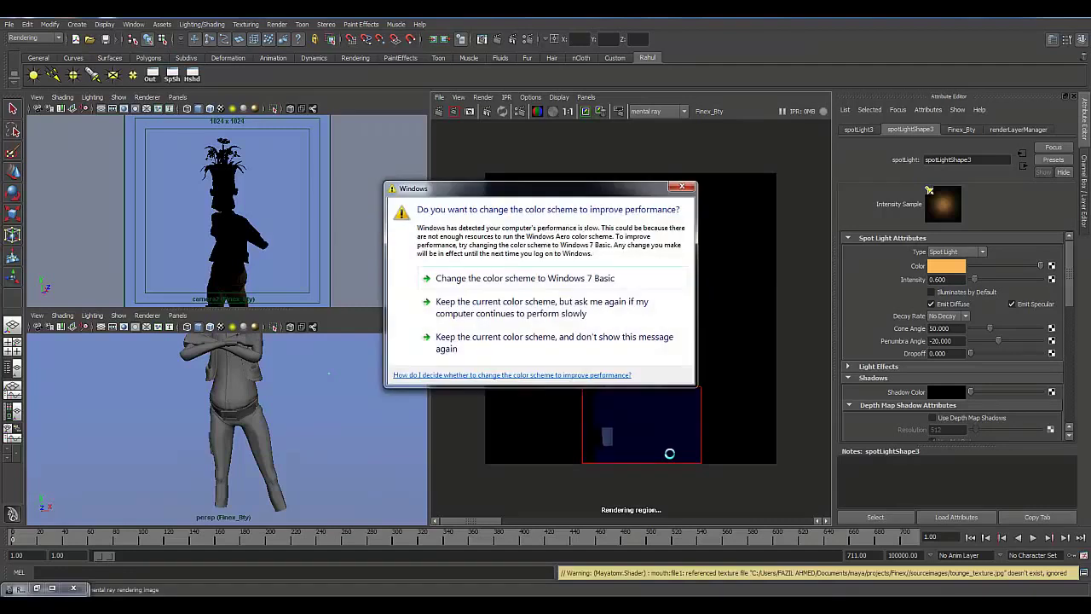
pyautogui.moveTo(492, 190); pyautogui.dragTo(1051, 598)
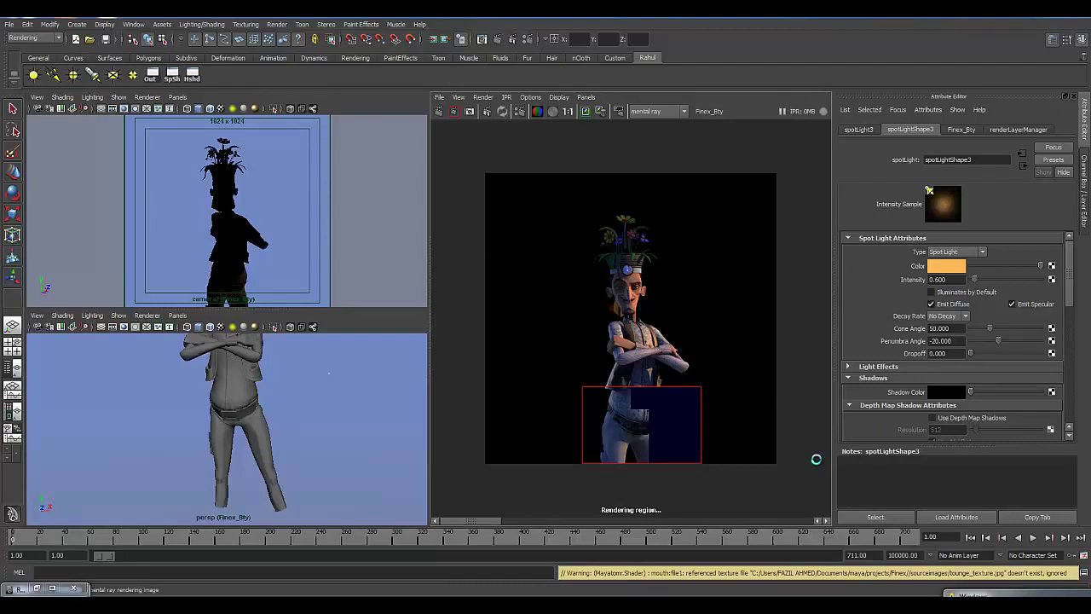
pyautogui.click(686, 392)
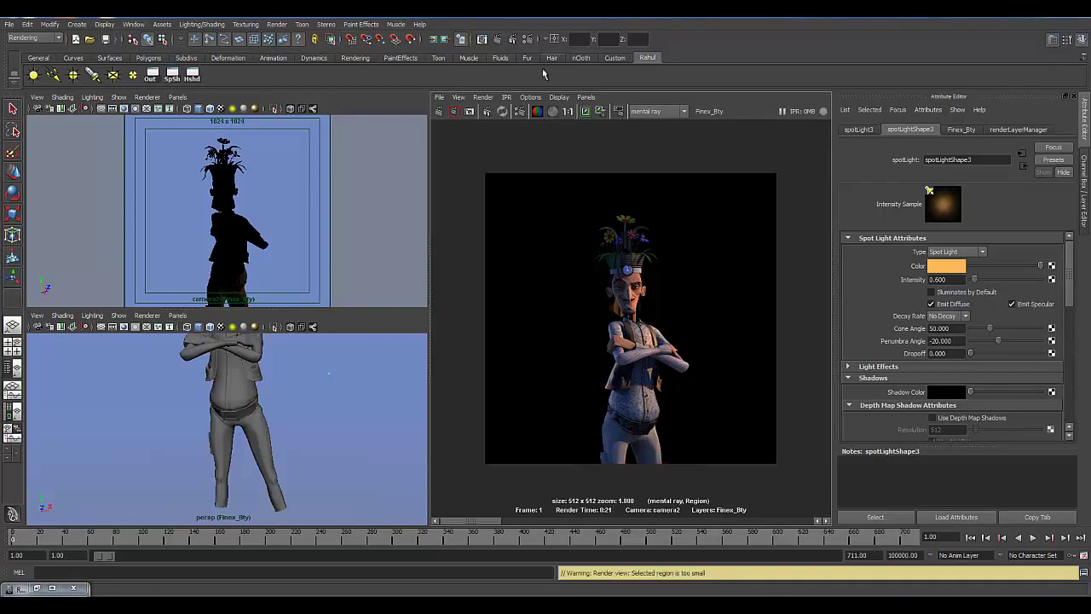
# Step: Inspect the region render at actual size and set the third spot light's Intensity to 0.55
pyautogui.click(567, 112)
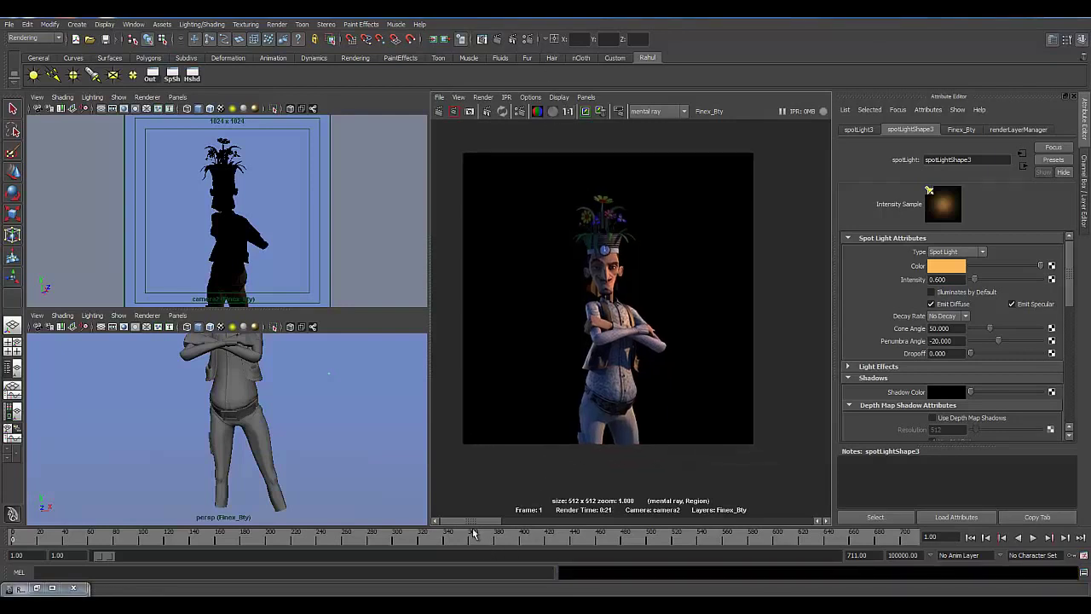
pyautogui.moveTo(501, 520); pyautogui.dragTo(464, 511)
pyautogui.scroll(5, 622, 347)
pyautogui.click(569, 112)
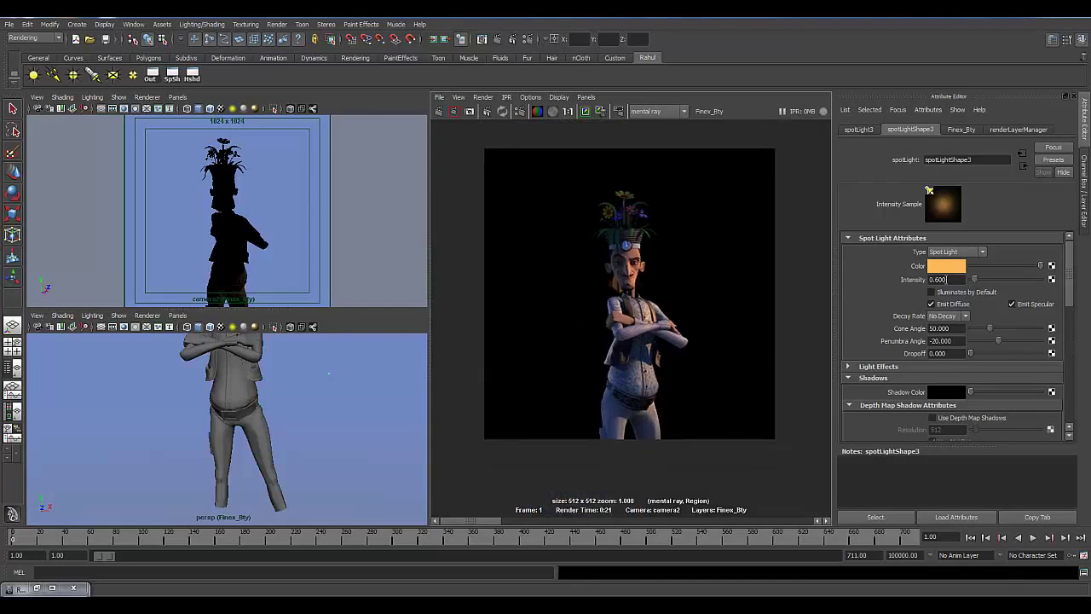
pyautogui.moveTo(962, 280); pyautogui.dragTo(916, 281)
# Step: Open the Finex_Bty layer's render settings and set the Final Gathering Map's Rebuild option to On
pyautogui.click(1084, 189)
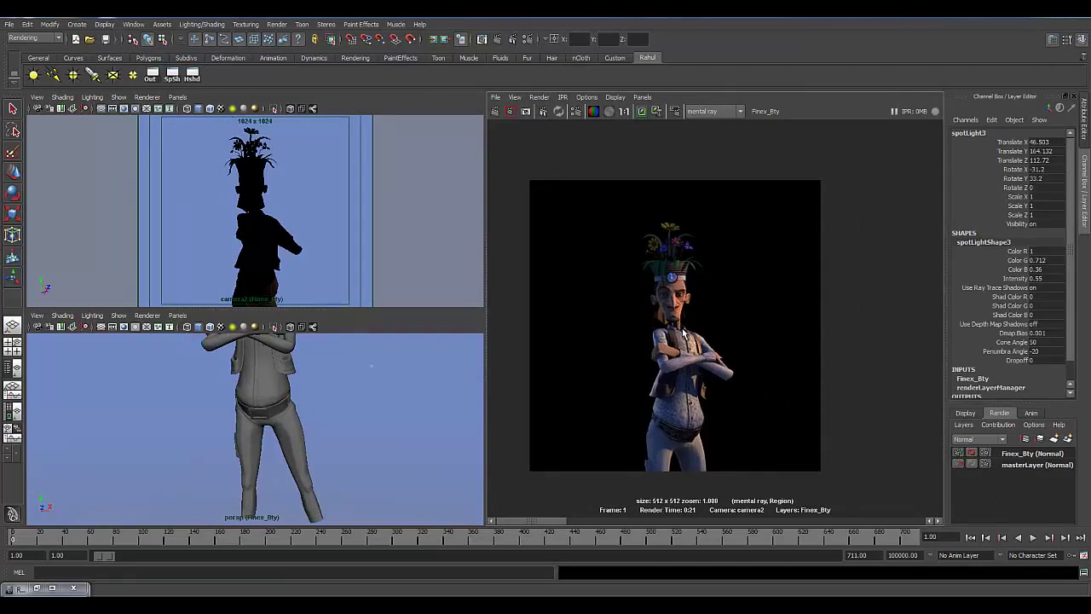
pyautogui.click(986, 453)
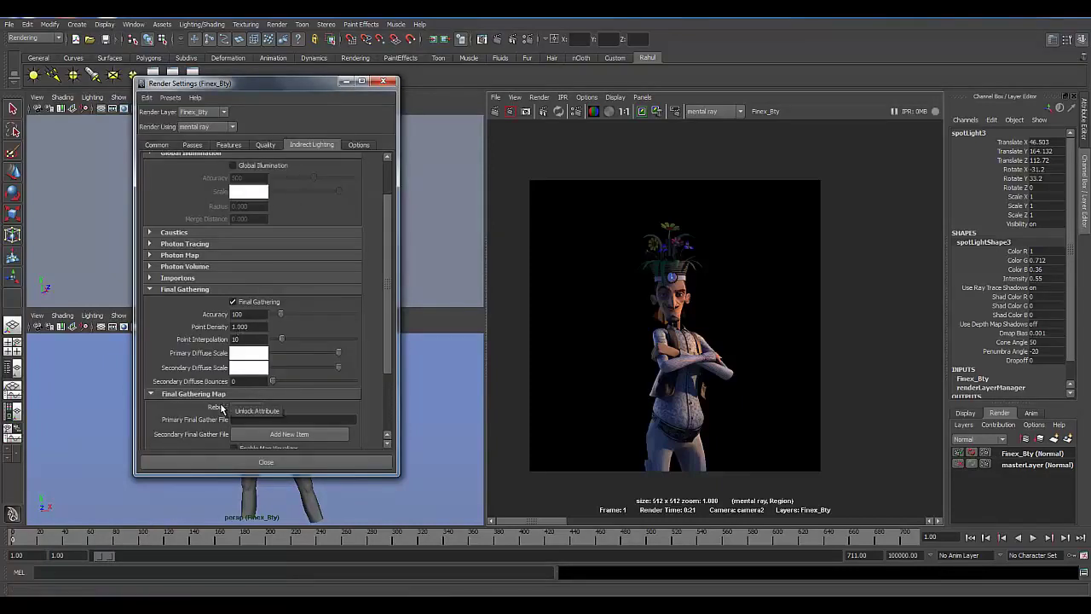
pyautogui.click(261, 407)
pyautogui.click(250, 426)
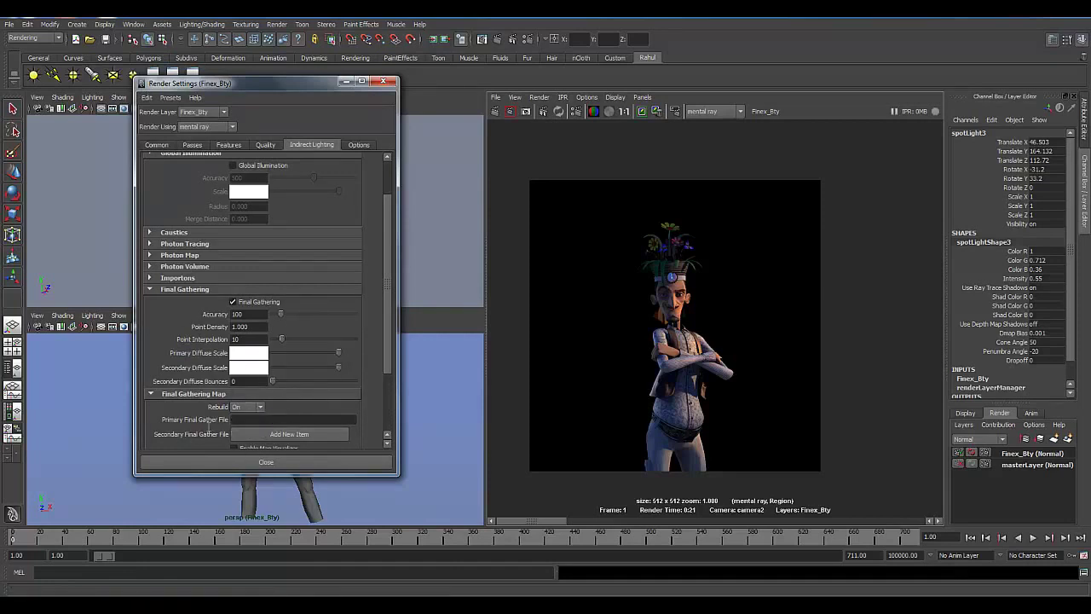
# Step: Set the anti-aliasing Max Sample Level to 2, enable Jitter, and close the render settings
pyautogui.click(259, 145)
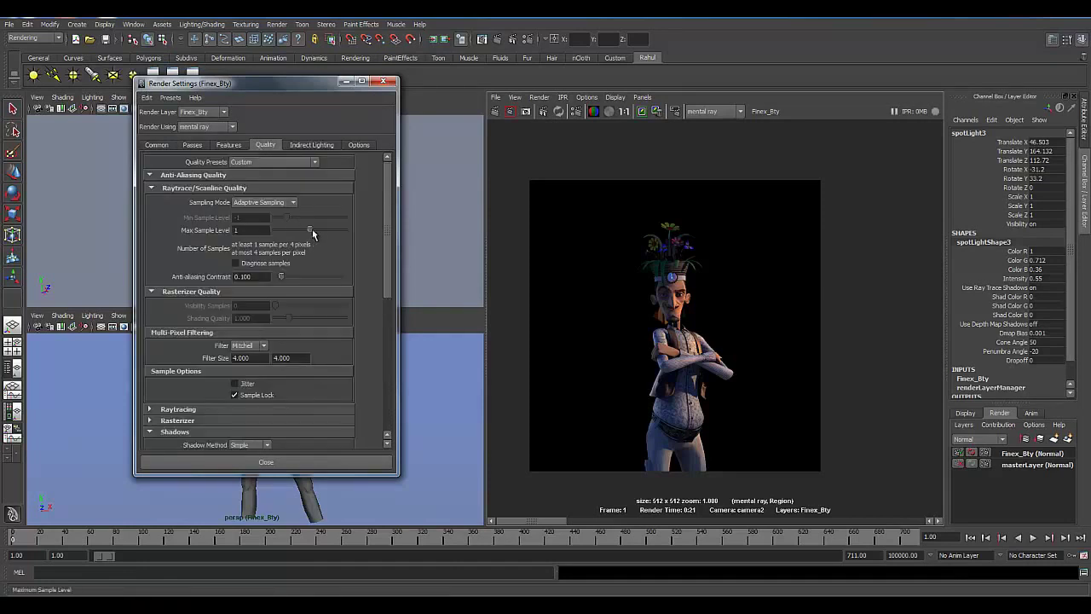
pyautogui.moveTo(312, 229); pyautogui.dragTo(320, 228)
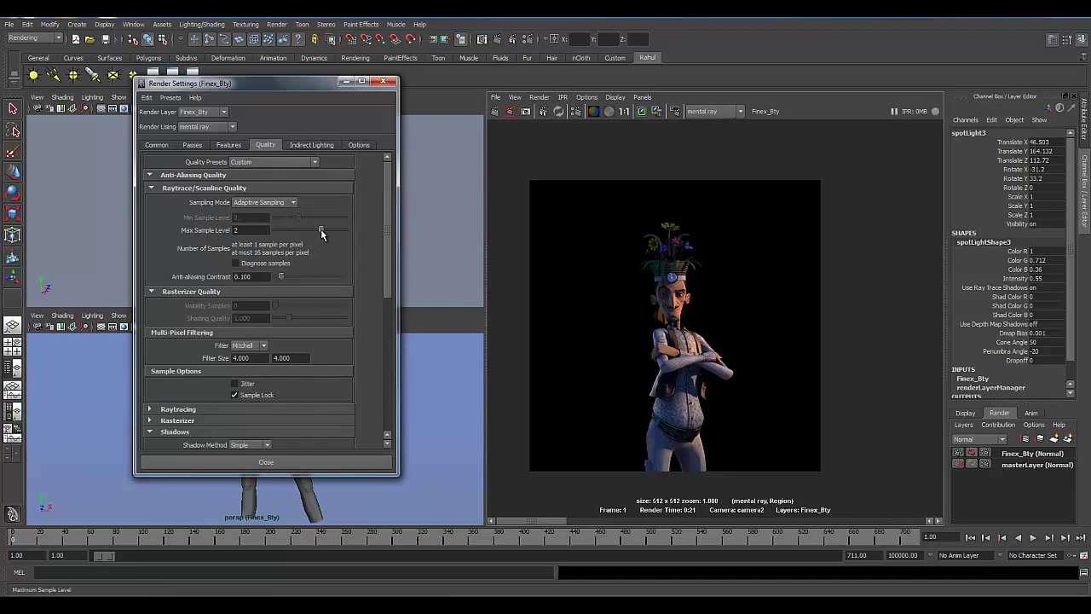
pyautogui.click(236, 383)
pyautogui.click(386, 83)
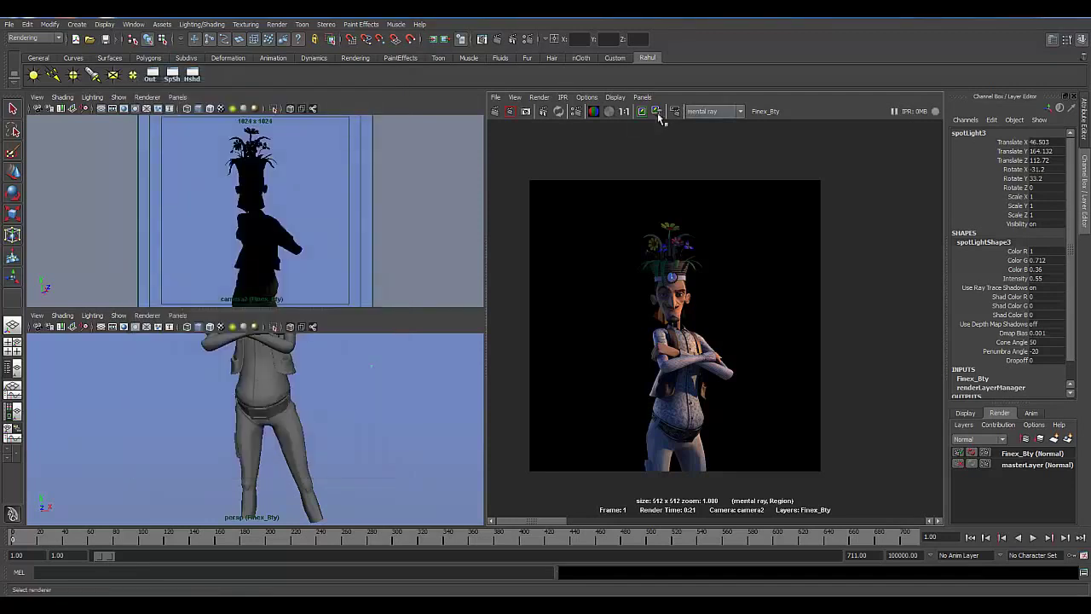
# Step: Render the full camera2 frame at 1024 x 1024 with mental ray, moving the Windows color scheme prompt off the render
pyautogui.keyDown('alt'); pyautogui.moveTo(562, 259); pyautogui.dragTo(584, 255, button='middle'); pyautogui.keyUp('alt')
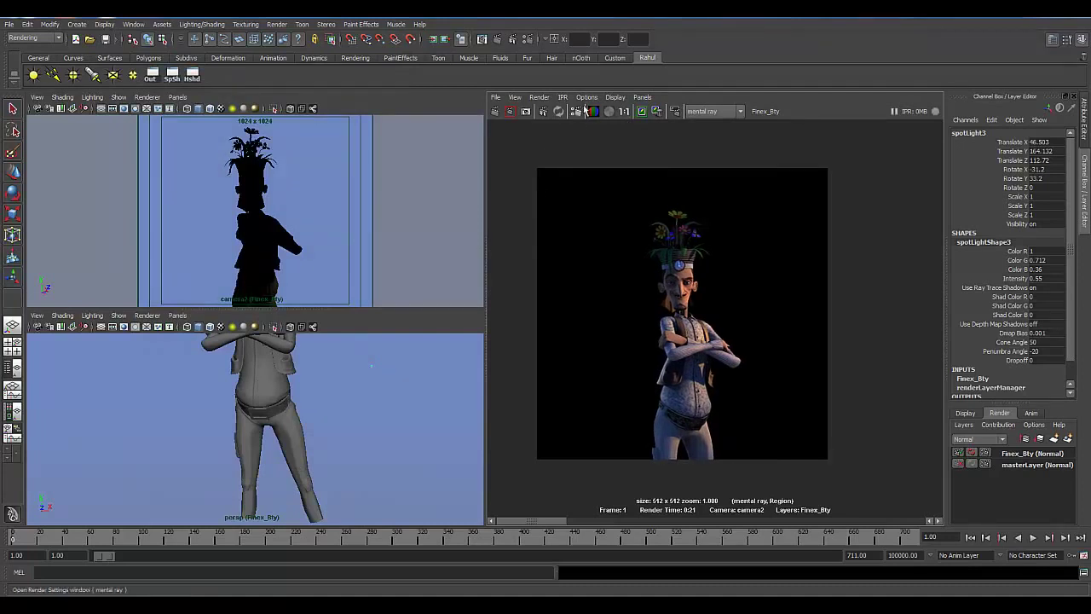
pyautogui.click(587, 99)
pyautogui.moveTo(621, 140)
pyautogui.click(706, 149)
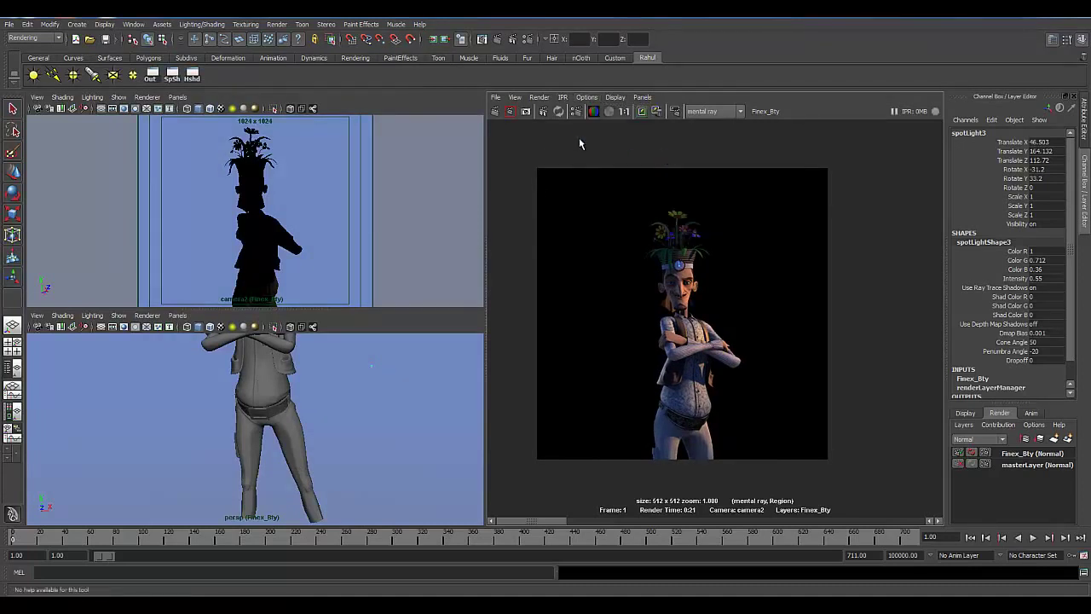
pyautogui.rightClick(509, 112)
pyautogui.click(543, 136)
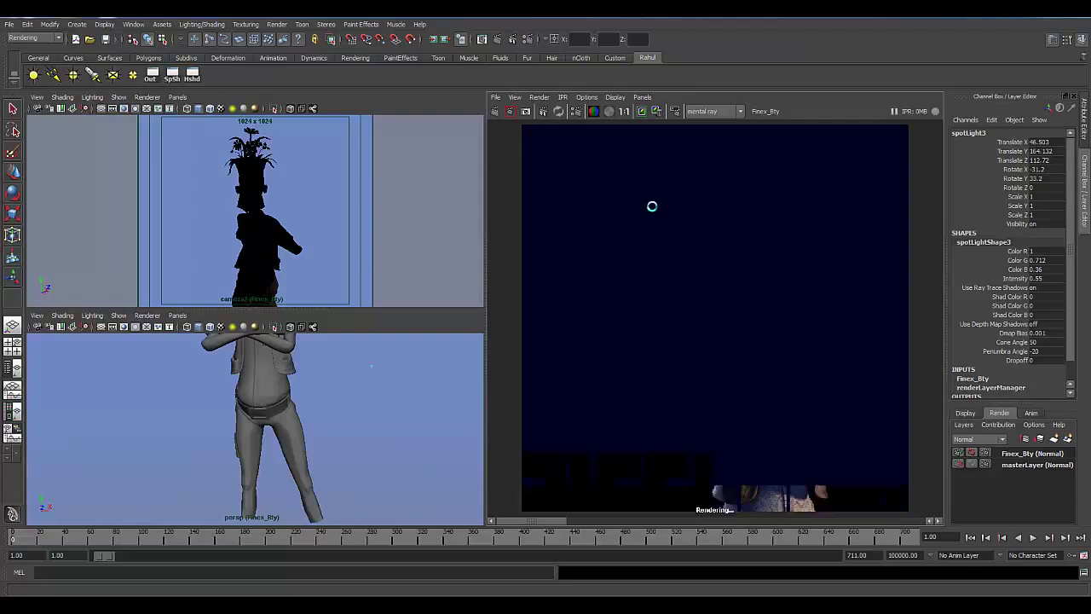
pyautogui.rightClick(497, 111)
pyautogui.click(546, 141)
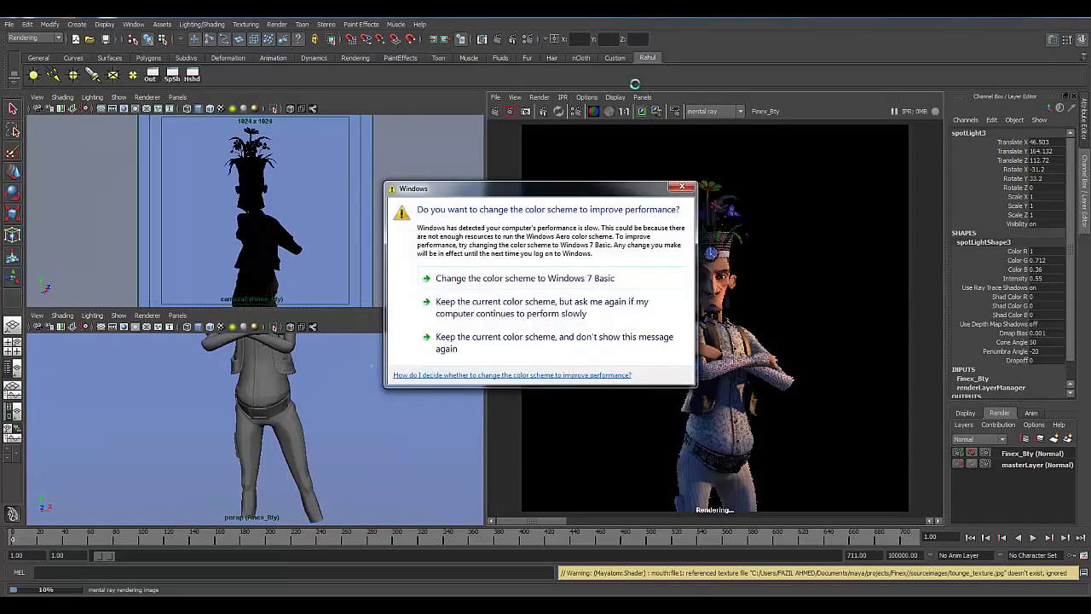
pyautogui.moveTo(568, 191); pyautogui.dragTo(1063, 587)
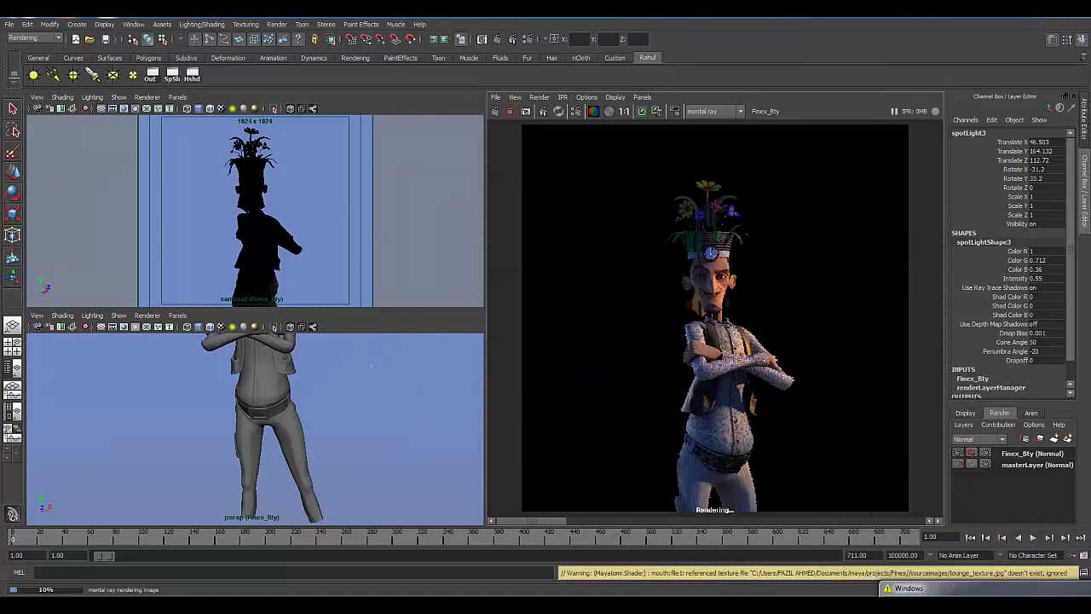
pyautogui.moveTo(947, 587); pyautogui.dragTo(1041, 601)
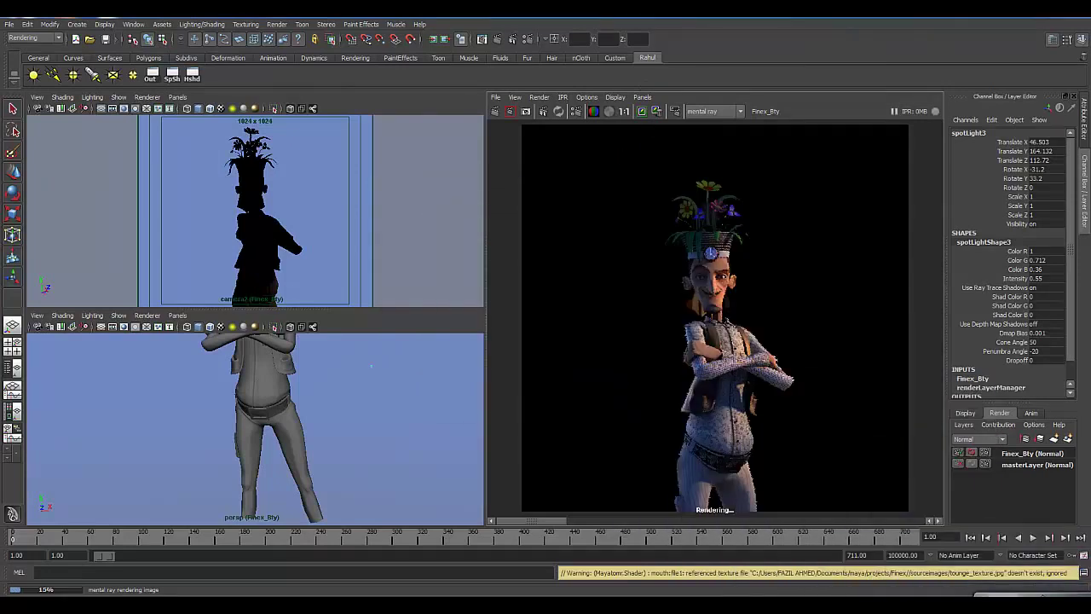
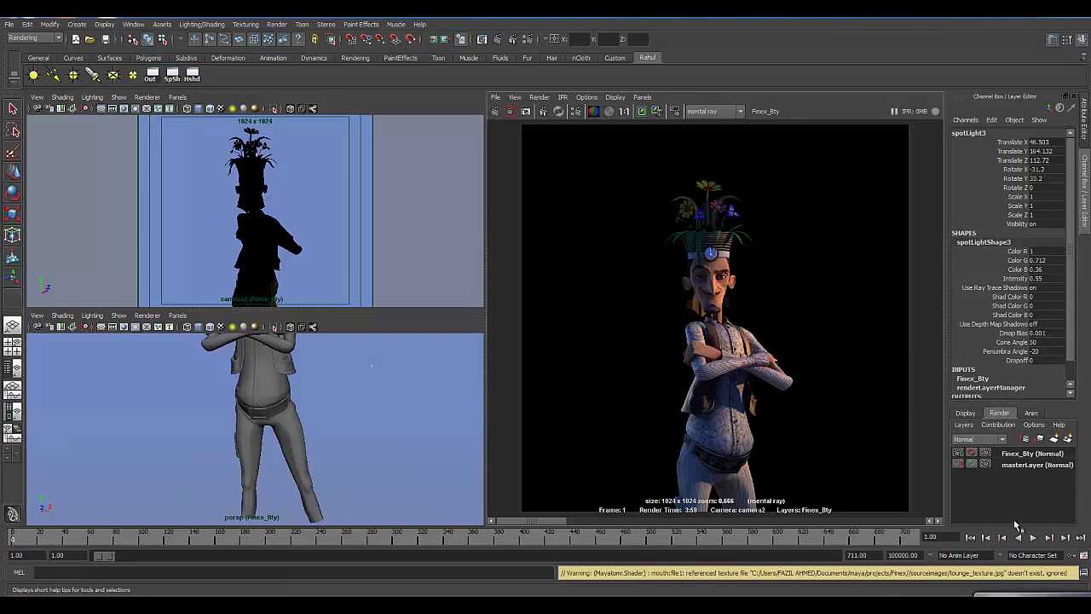
# Step: Maximize the render view and examine the finished character render at actual size and zoomed out
pyautogui.click(624, 111)
pyautogui.keyDown('alt'); pyautogui.moveTo(668, 341); pyautogui.dragTo(651, 380, button='middle'); pyautogui.keyUp('alt')
pyautogui.press('space')
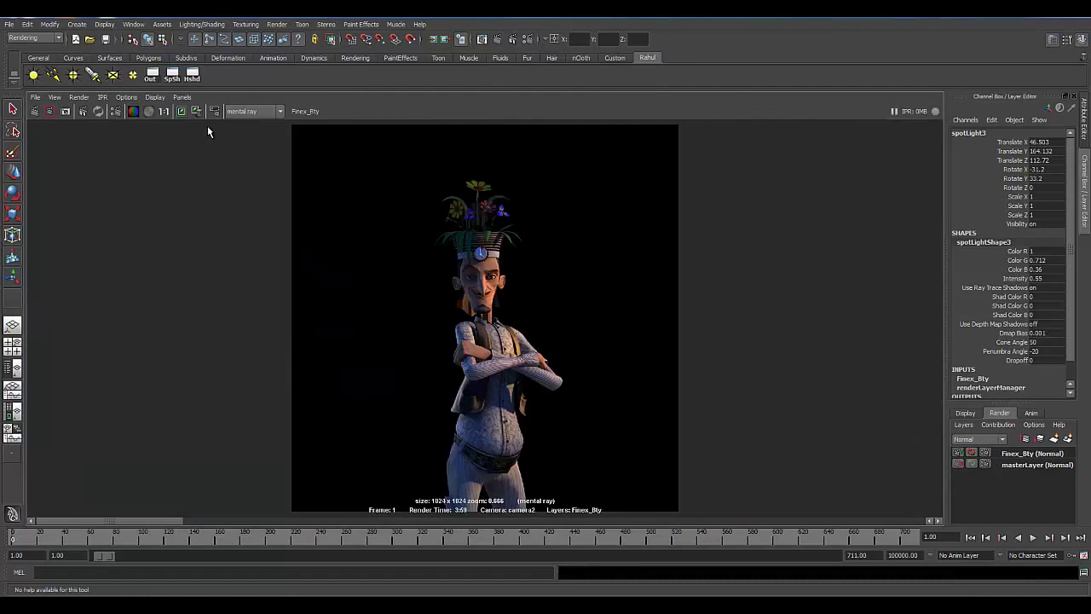
pyautogui.click(164, 111)
pyautogui.moveTo(499, 443)
pyautogui.keyDown('alt'); pyautogui.mouseDown(button='middle')
pyautogui.moveTo(502, 323)
pyautogui.moveTo(513, 433)
pyautogui.mouseUp(button='middle'); pyautogui.keyUp('alt')
pyautogui.keyDown('alt'); pyautogui.moveTo(579, 305); pyautogui.dragTo(632, 335, button='middle'); pyautogui.keyUp('alt')
pyautogui.scroll(-2, 590, 329)
pyautogui.scroll(-1, 590, 330)
pyautogui.scroll(-1, 628, 334)
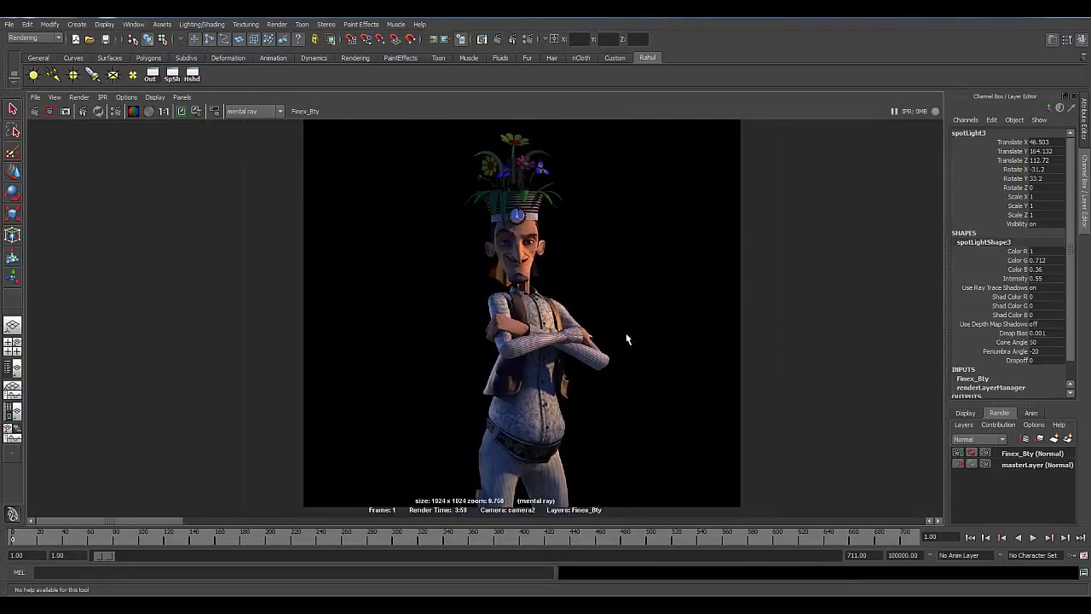
pyautogui.click(163, 112)
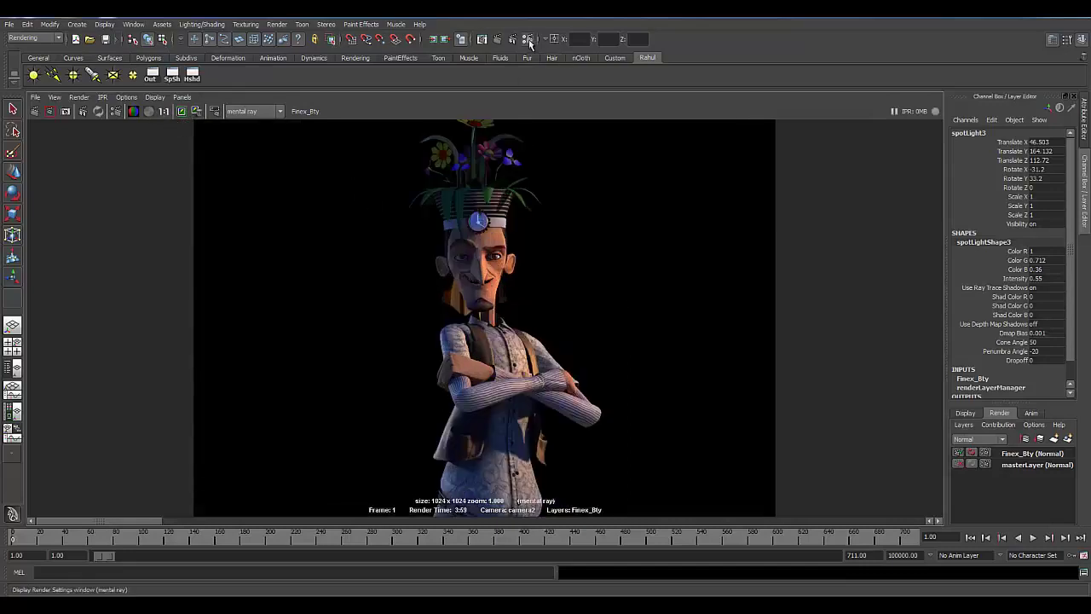
# Step: Set the Finex_Bty layer's Final Gathering Map Rebuild option to Freeze and close the render settings
pyautogui.click(528, 40)
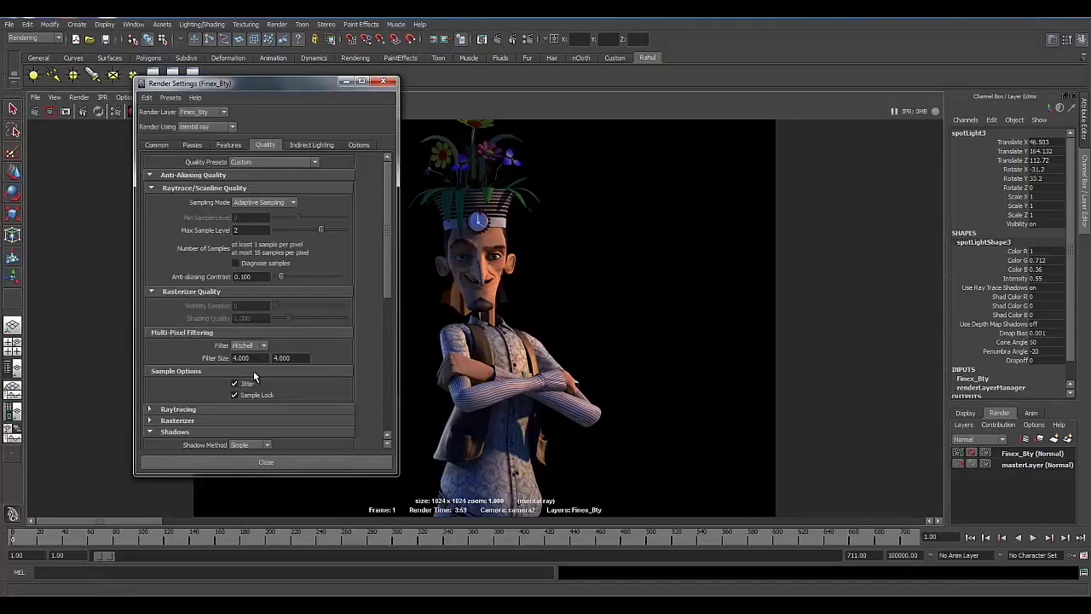
pyautogui.click(321, 146)
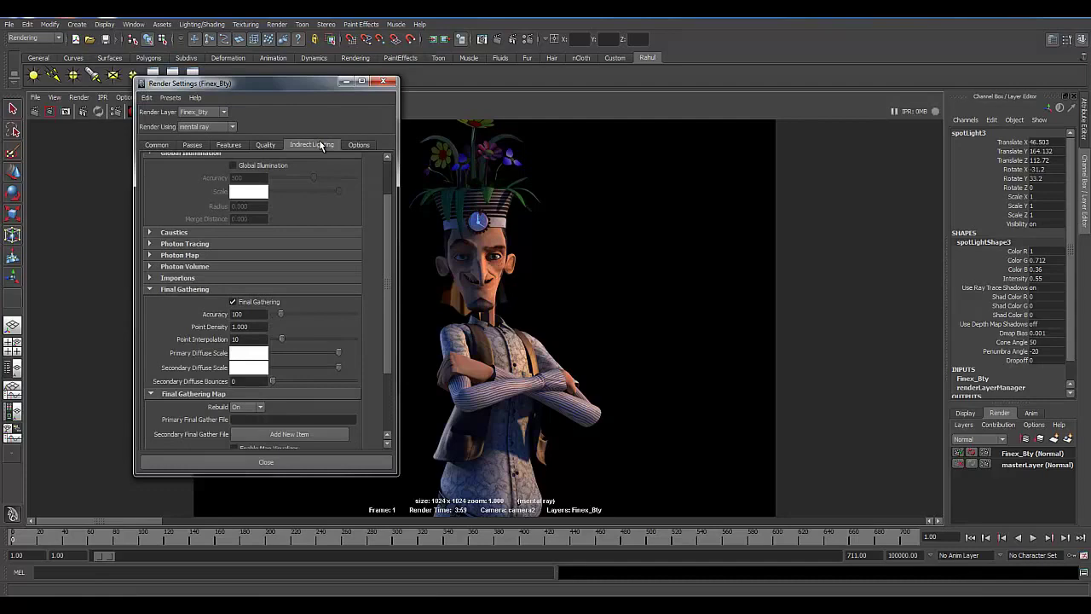
pyautogui.click(257, 407)
pyautogui.click(248, 434)
pyautogui.click(383, 82)
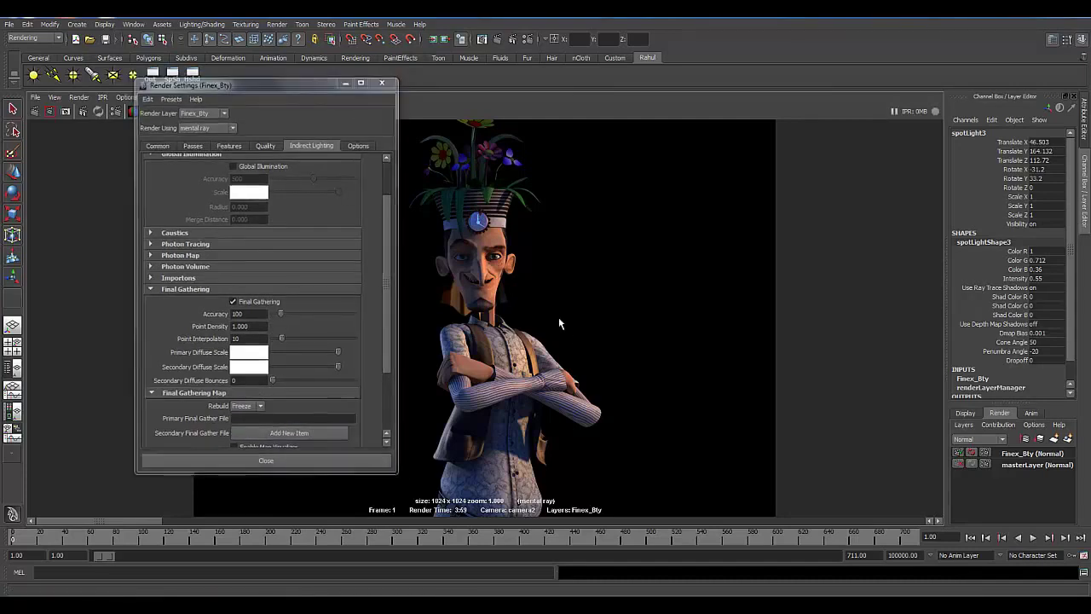
# Step: Restore the multi-panel layout, create a fourth spot light, and look through it in the perspective panel
pyautogui.press('space')
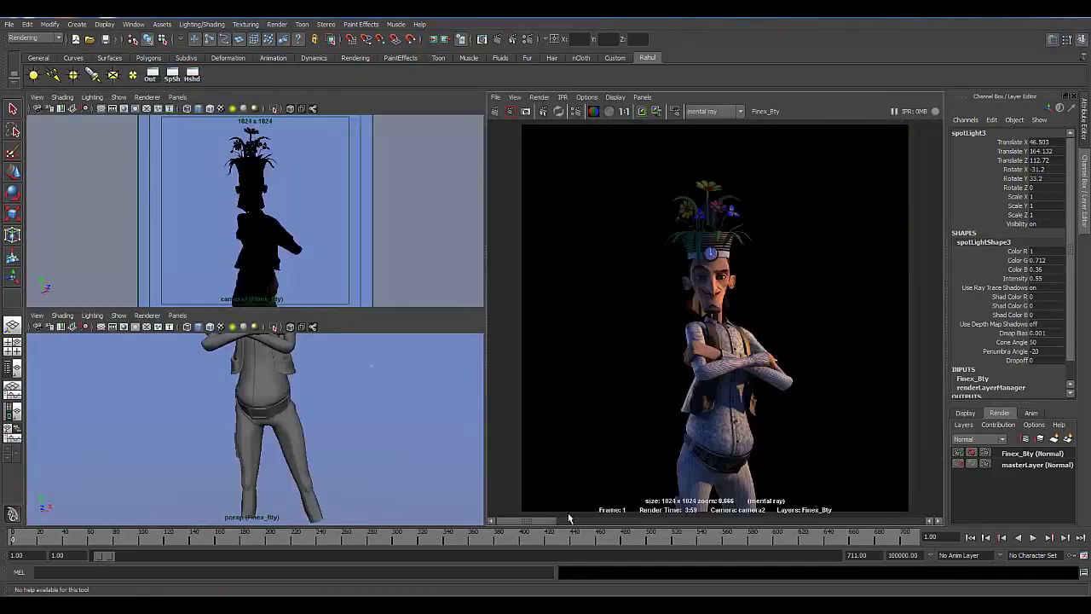
pyautogui.keyDown('alt'); pyautogui.moveTo(302, 366); pyautogui.dragTo(328, 490, button='middle'); pyautogui.keyUp('alt')
pyautogui.keyDown('alt'); pyautogui.moveTo(297, 385); pyautogui.dragTo(304, 433, button='middle'); pyautogui.keyUp('alt')
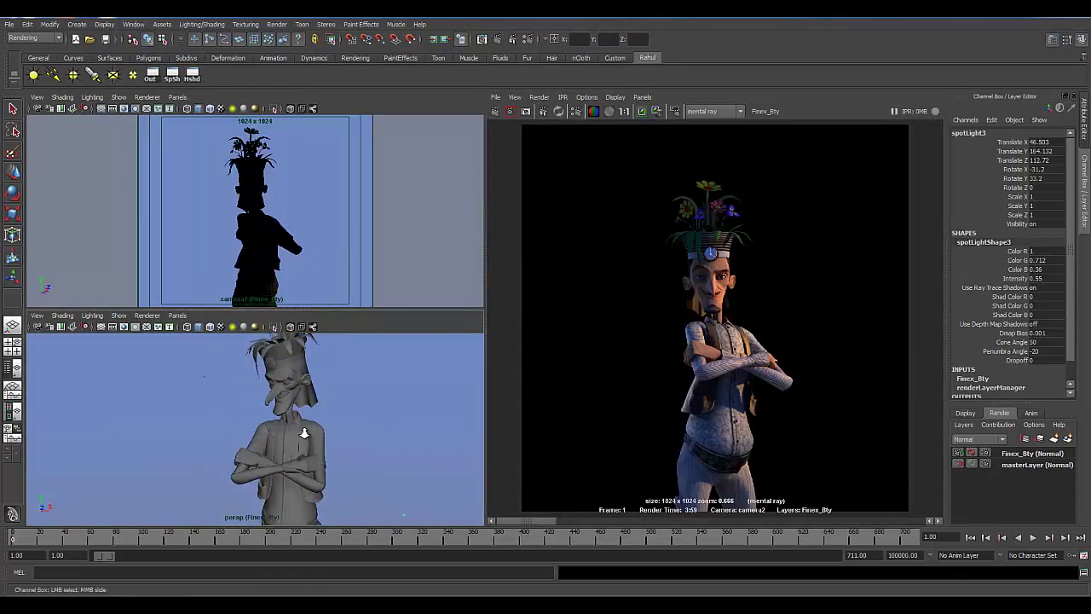
pyautogui.keyDown('alt'); pyautogui.moveTo(304, 433); pyautogui.dragTo(327, 433, button='right'); pyautogui.keyUp('alt')
pyautogui.keyDown('alt'); pyautogui.moveTo(331, 370); pyautogui.dragTo(344, 441, button='middle'); pyautogui.keyUp('alt')
pyautogui.keyDown('alt'); pyautogui.moveTo(268, 431); pyautogui.dragTo(269, 469); pyautogui.keyUp('alt')
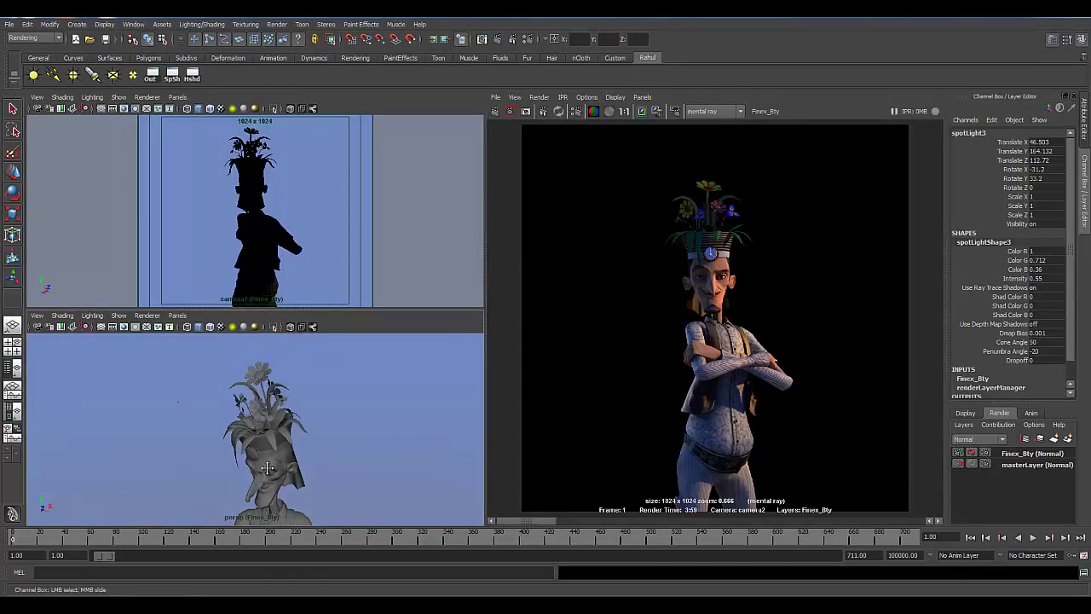
pyautogui.click(93, 77)
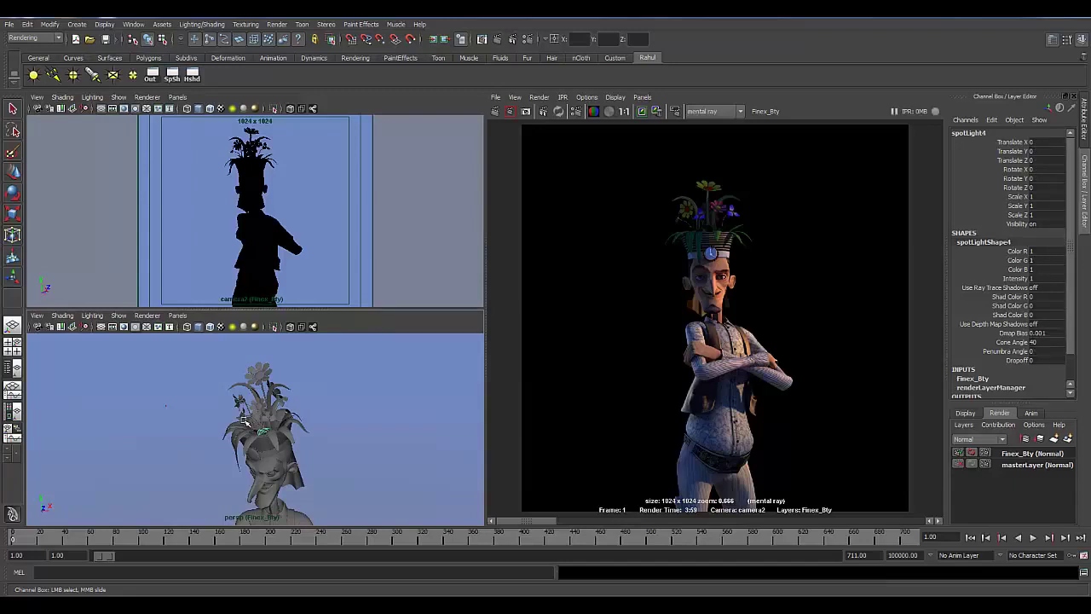
pyautogui.click(239, 421)
pyautogui.click(179, 315)
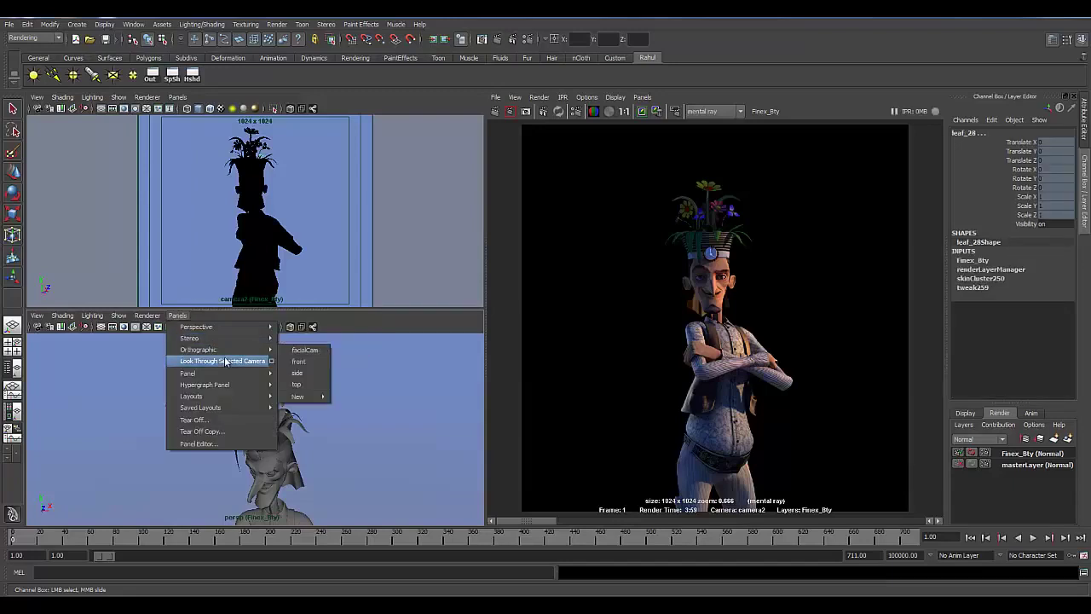
pyautogui.click(223, 356)
# Step: Aim the new spot light from above and in front so its cone surrounds the flower pot on the character's head
pyautogui.press('f')
pyautogui.keyDown('alt'); pyautogui.moveTo(247, 426); pyautogui.dragTo(204, 437, button='right'); pyautogui.keyUp('alt')
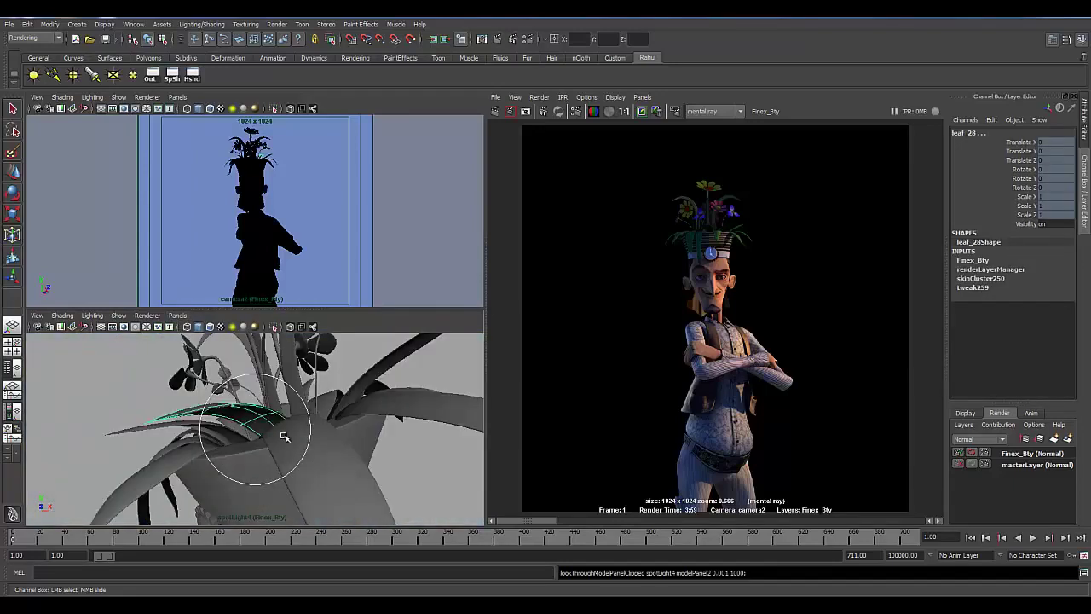
pyautogui.keyDown('alt'); pyautogui.moveTo(305, 425); pyautogui.dragTo(231, 448, button='right'); pyautogui.keyUp('alt')
pyautogui.keyDown('alt'); pyautogui.moveTo(342, 428); pyautogui.dragTo(277, 434, button='right'); pyautogui.keyUp('alt')
pyautogui.keyDown('alt'); pyautogui.moveTo(247, 426); pyautogui.dragTo(260, 424); pyautogui.keyUp('alt')
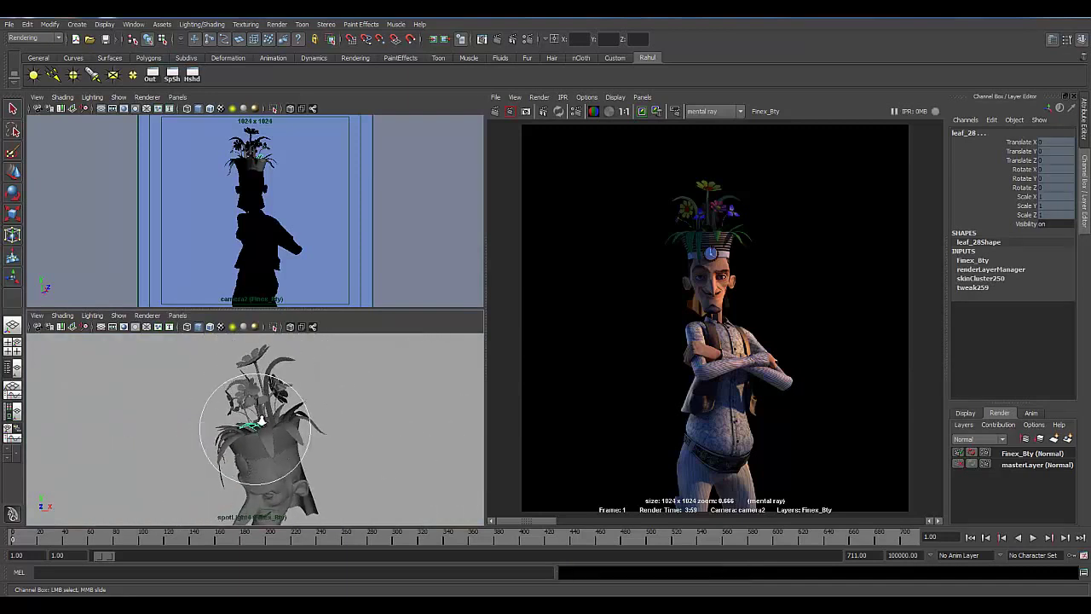
pyautogui.keyDown('alt'); pyautogui.moveTo(281, 426); pyautogui.dragTo(255, 429, button='right'); pyautogui.keyUp('alt')
pyautogui.keyDown('alt'); pyautogui.moveTo(255, 426); pyautogui.dragTo(267, 465); pyautogui.keyUp('alt')
pyautogui.keyDown('alt'); pyautogui.moveTo(266, 451); pyautogui.dragTo(263, 444, button='middle'); pyautogui.keyUp('alt')
pyautogui.keyDown('alt'); pyautogui.moveTo(265, 444); pyautogui.dragTo(259, 449); pyautogui.keyUp('alt')
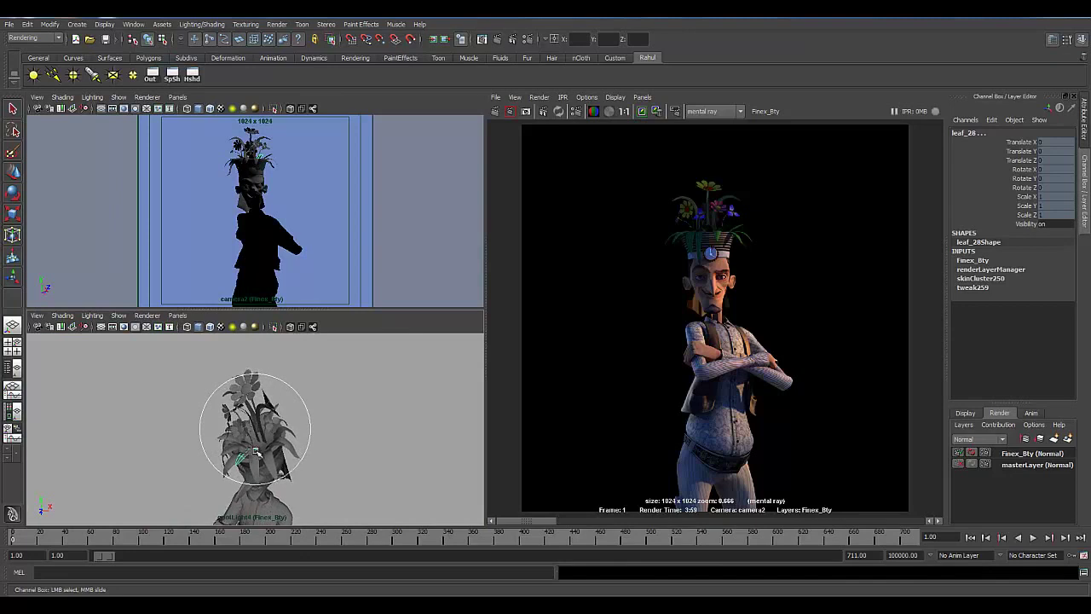
pyautogui.keyDown('alt'); pyautogui.moveTo(258, 445); pyautogui.dragTo(259, 447, button='middle'); pyautogui.keyUp('alt')
pyautogui.keyDown('alt'); pyautogui.moveTo(244, 448); pyautogui.dragTo(228, 451, button='right'); pyautogui.keyUp('alt')
# Step: Open spotLight4's attributes, set its Penumbra Angle to -20, and slightly refine its aim at the flower pot
pyautogui.click(310, 429)
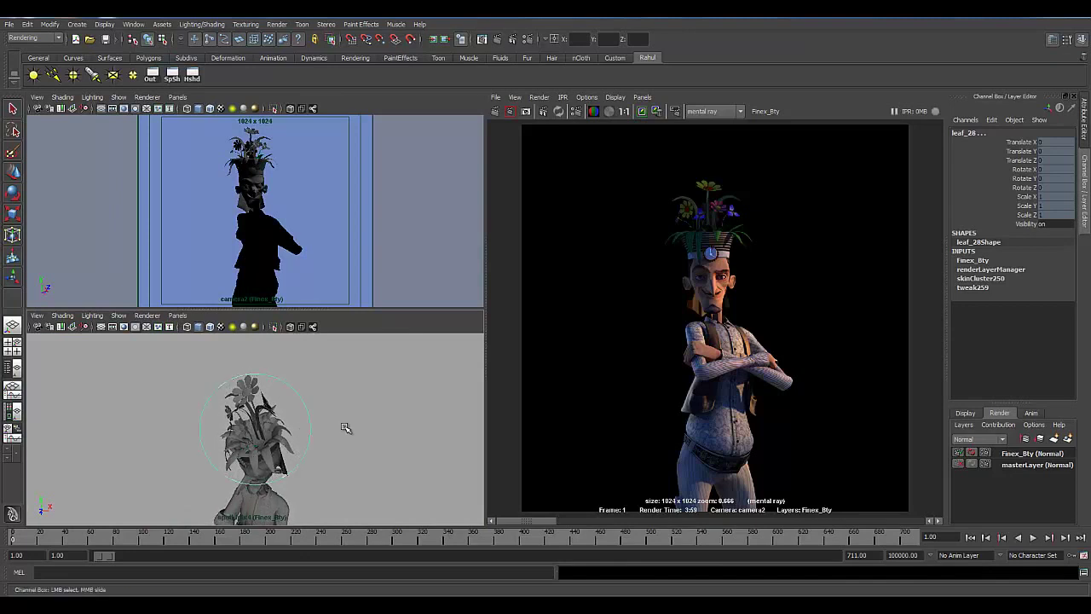
pyautogui.hotkey('ctrl', 'a')
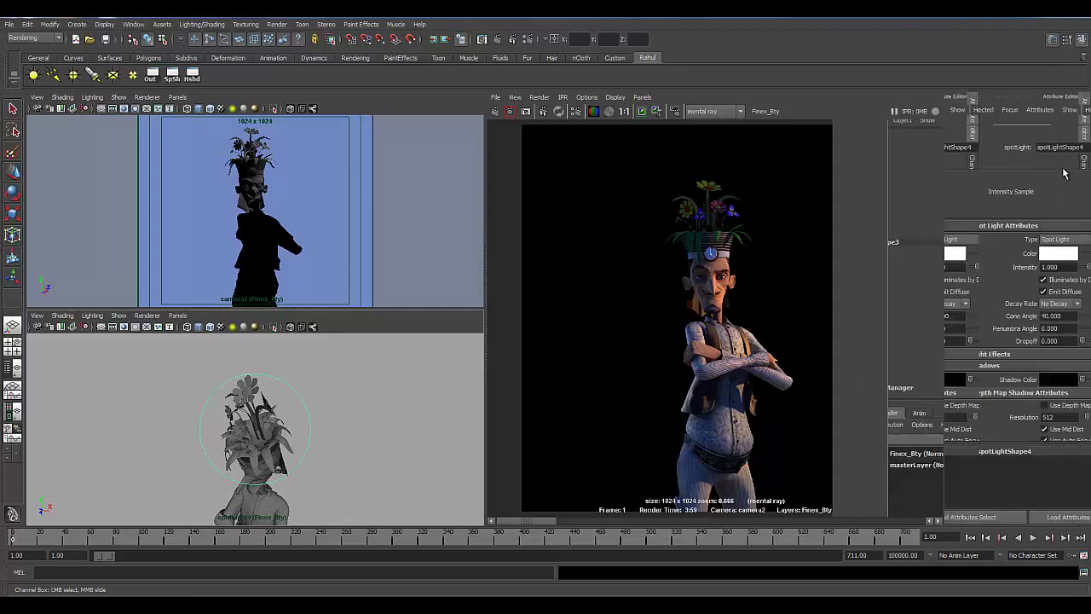
pyautogui.moveTo(953, 341); pyautogui.dragTo(910, 343)
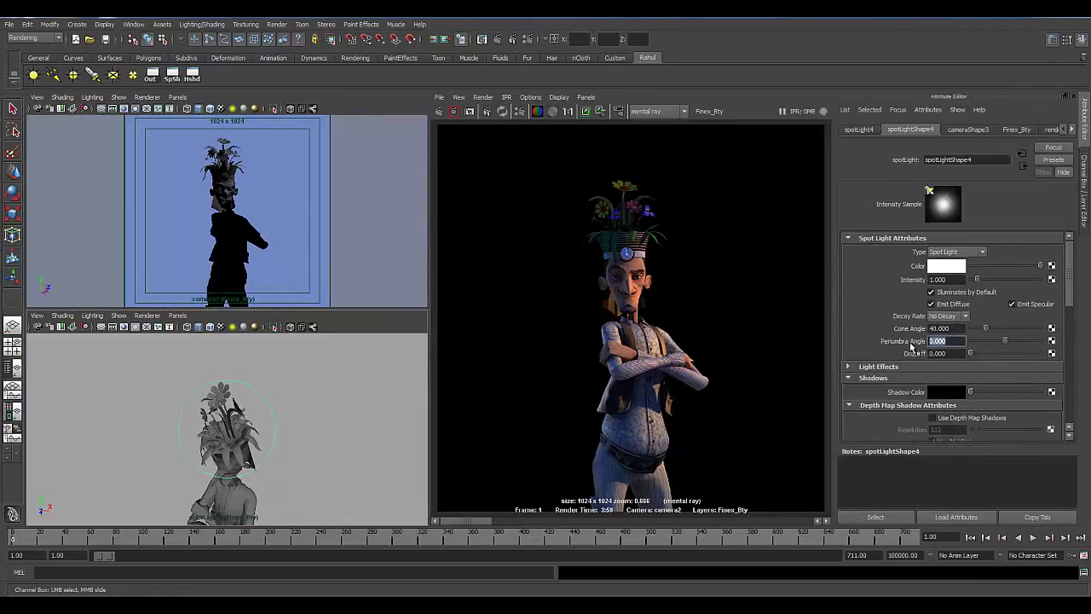
pyautogui.write('-20')
pyautogui.press('Return')
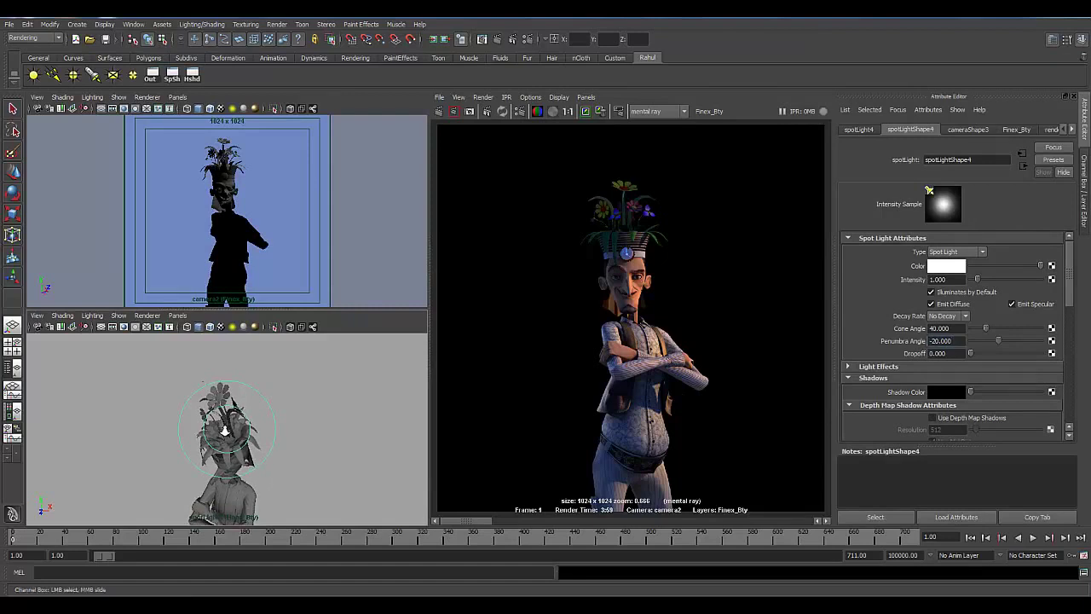
pyautogui.keyDown('alt'); pyautogui.moveTo(227, 427); pyautogui.dragTo(227, 429); pyautogui.keyUp('alt')
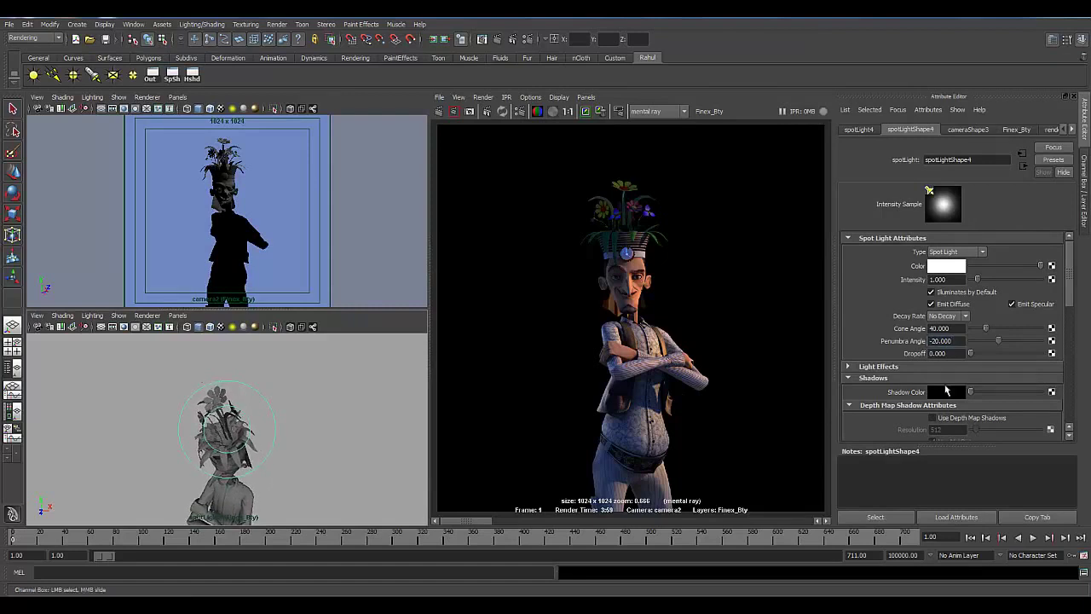
# Step: Set spotLight4's Dropoff to 10 and its color to the saved warm orange with hue 33 and saturation 0.640
pyautogui.click(954, 354)
pyautogui.write('10')
pyautogui.press('Return')
pyautogui.click(960, 268)
pyautogui.click(885, 258)
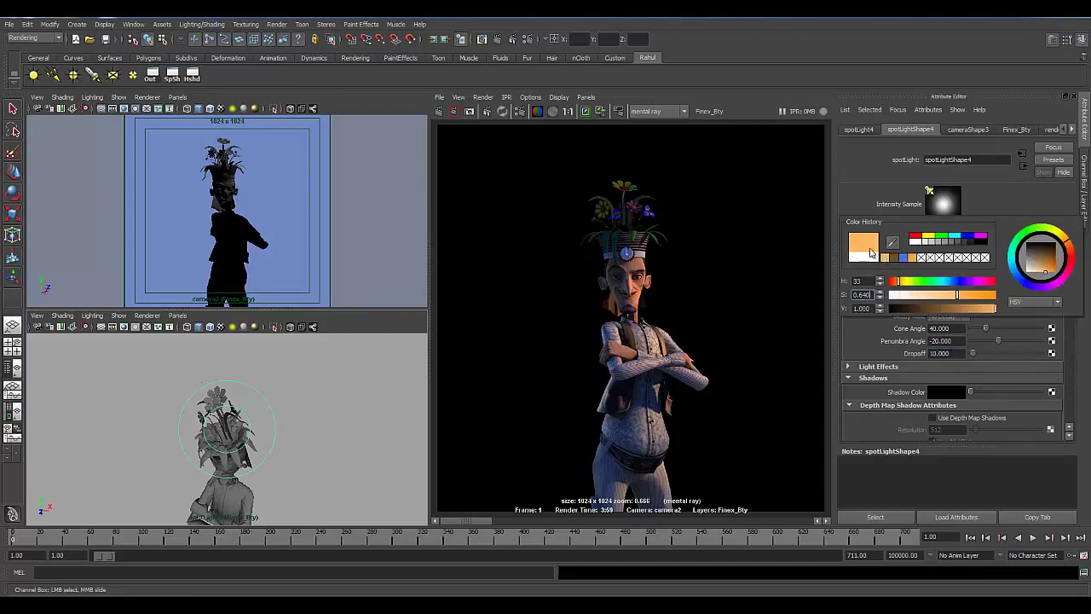
# Step: Enable ray trace shadows on spotLight4 with a Light Radius of 10 and 20 Shadow Rays
pyautogui.scroll(-6, 958, 366)
pyautogui.click(958, 350)
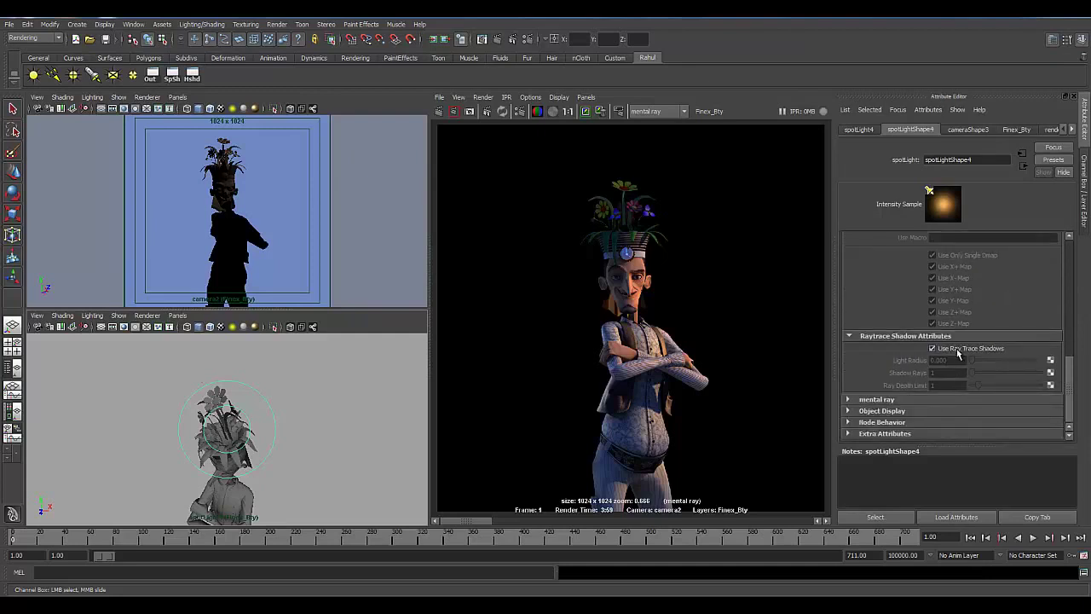
pyautogui.moveTo(956, 361); pyautogui.dragTo(902, 365)
pyautogui.write('10')
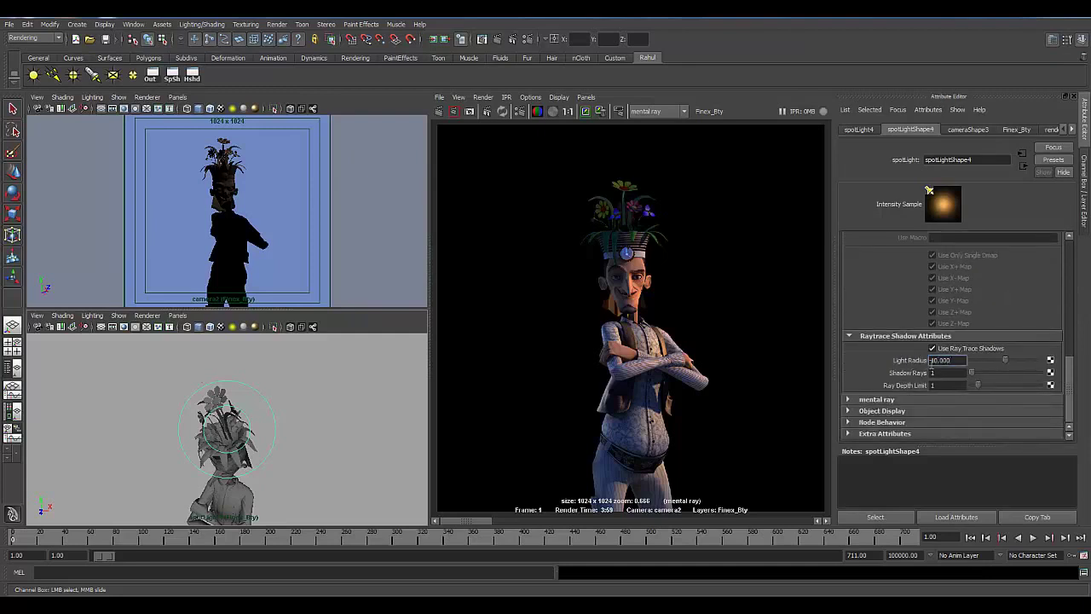
pyautogui.press('Tab')
pyautogui.write('20')
pyautogui.press('Return')
# Step: Set spotLight4's Intensity to 0.6 and disable Illuminates by Default
pyautogui.scroll(10, 916, 294)
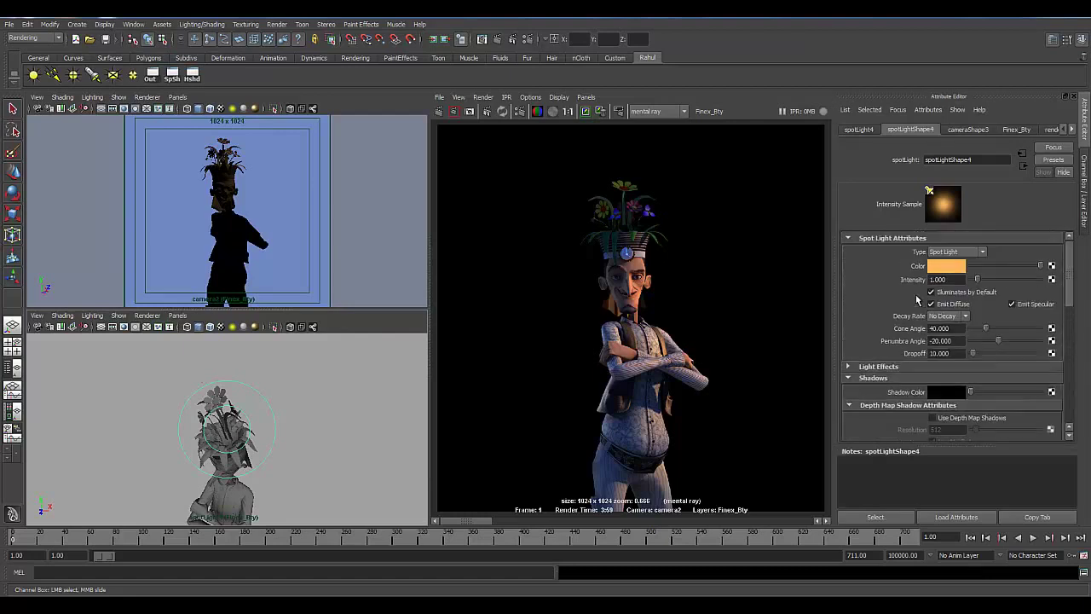
pyautogui.doubleClick(956, 278)
pyautogui.write('0.6')
pyautogui.press('Return')
pyautogui.click(951, 292)
# Step: Assign the flower pot, flowers and head band geometry to a new display layer, and check its contents by toggling visibility
pyautogui.moveTo(183, 144); pyautogui.dragTo(273, 179)
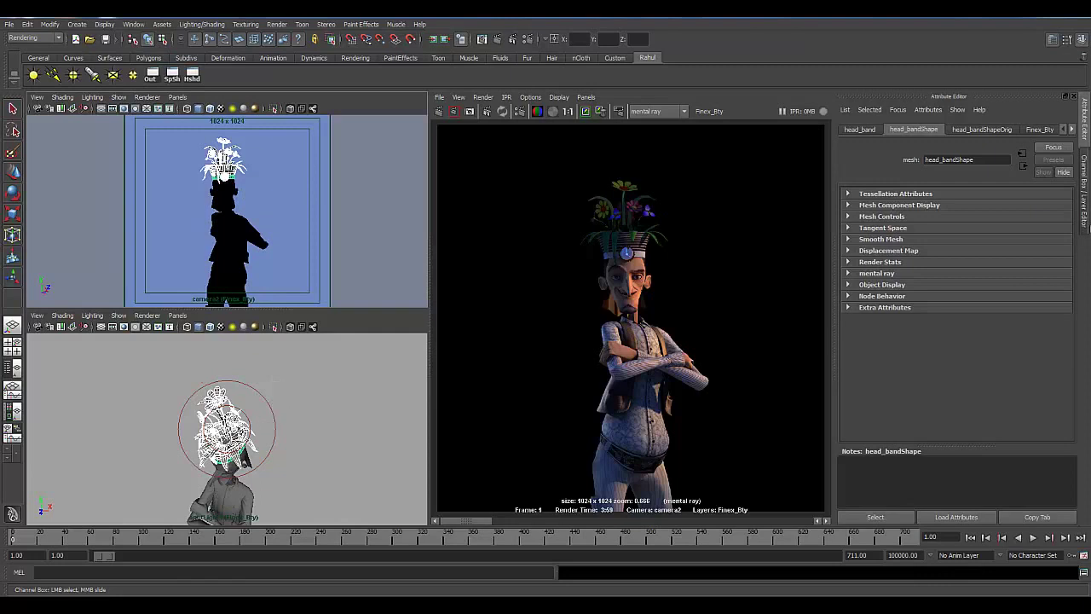
pyautogui.click(1085, 192)
pyautogui.click(964, 412)
pyautogui.click(1067, 437)
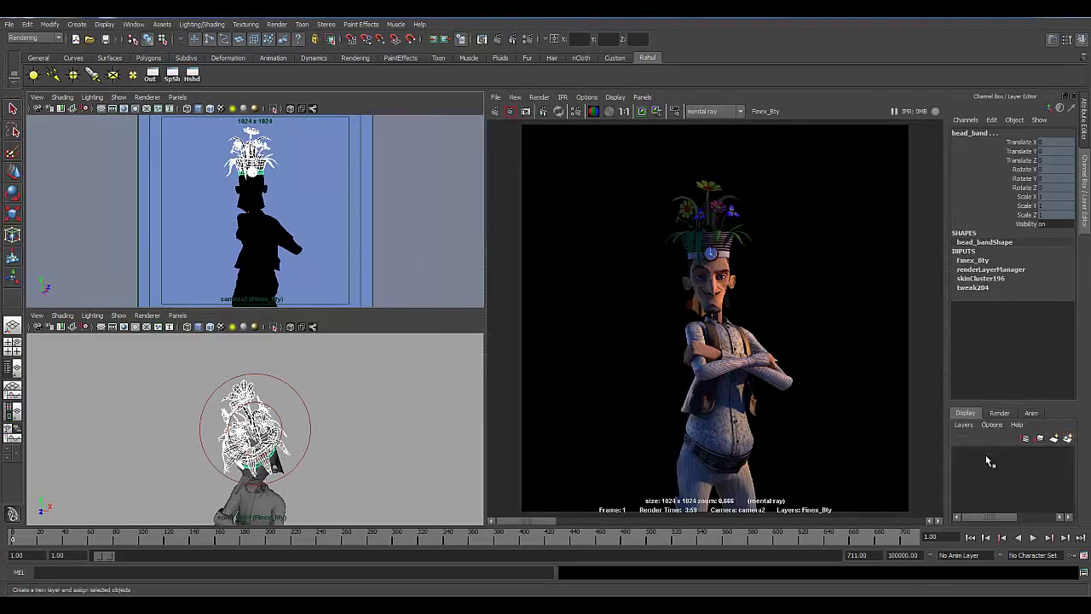
pyautogui.click(960, 454)
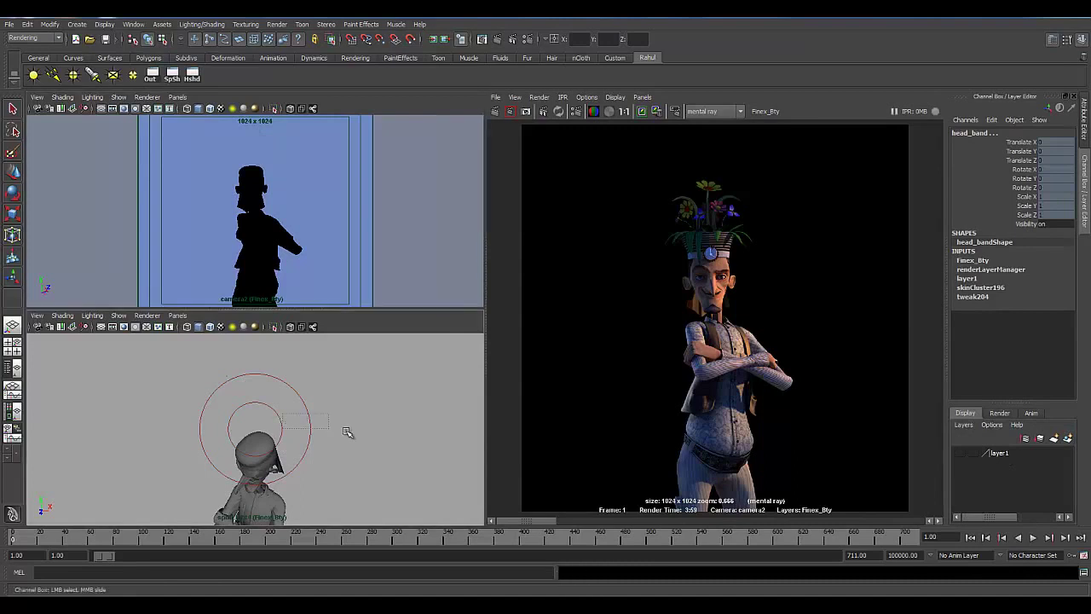
pyautogui.click(959, 454)
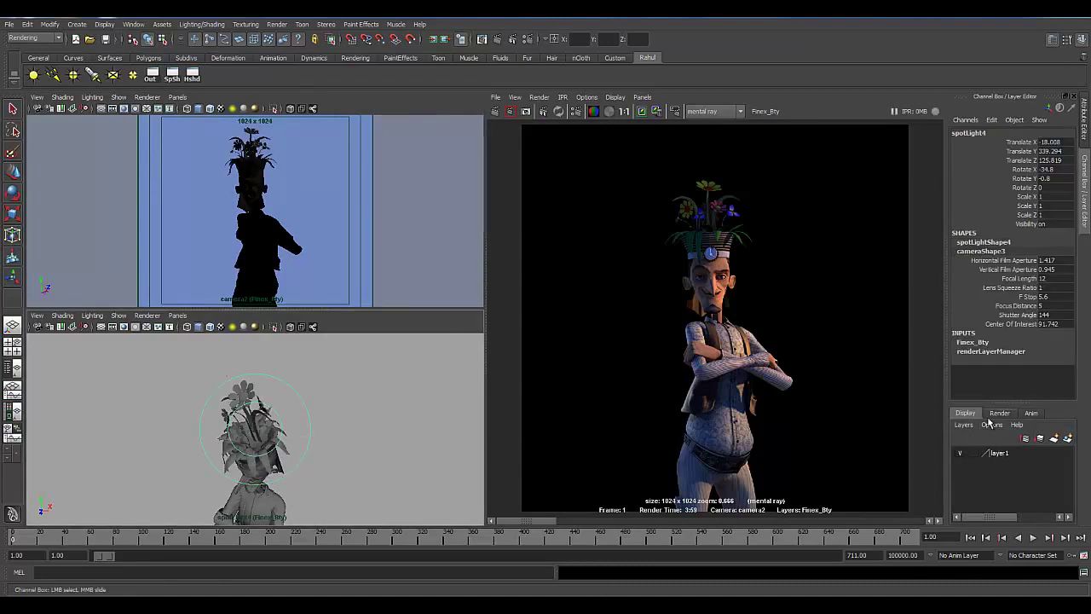
# Step: Select the display layer's objects together with spotLight4, create a new render layer from them, and switch to it
pyautogui.rightClick(997, 453)
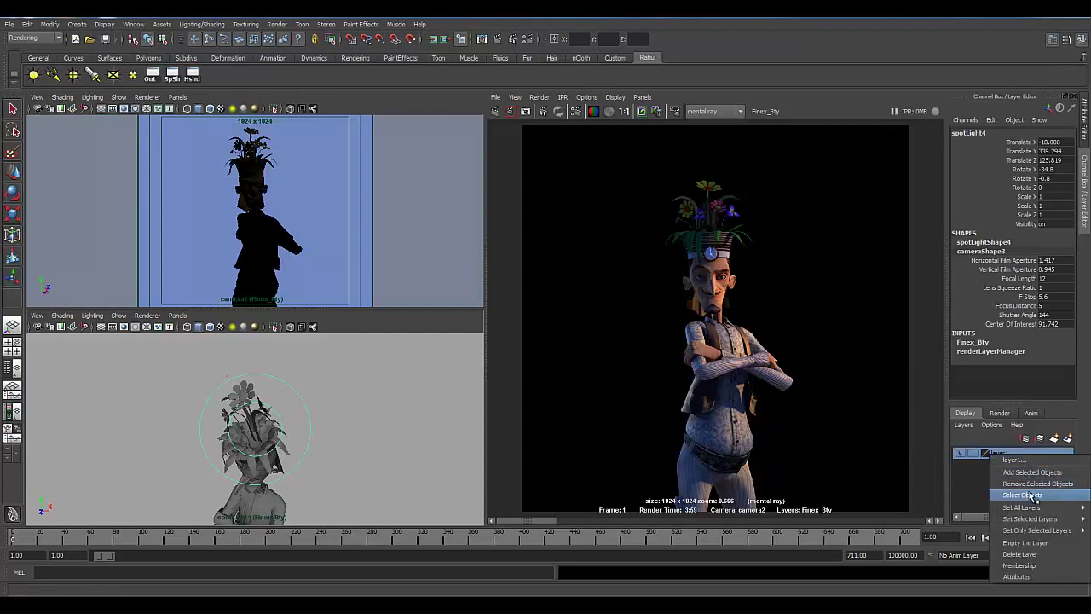
pyautogui.click(1029, 494)
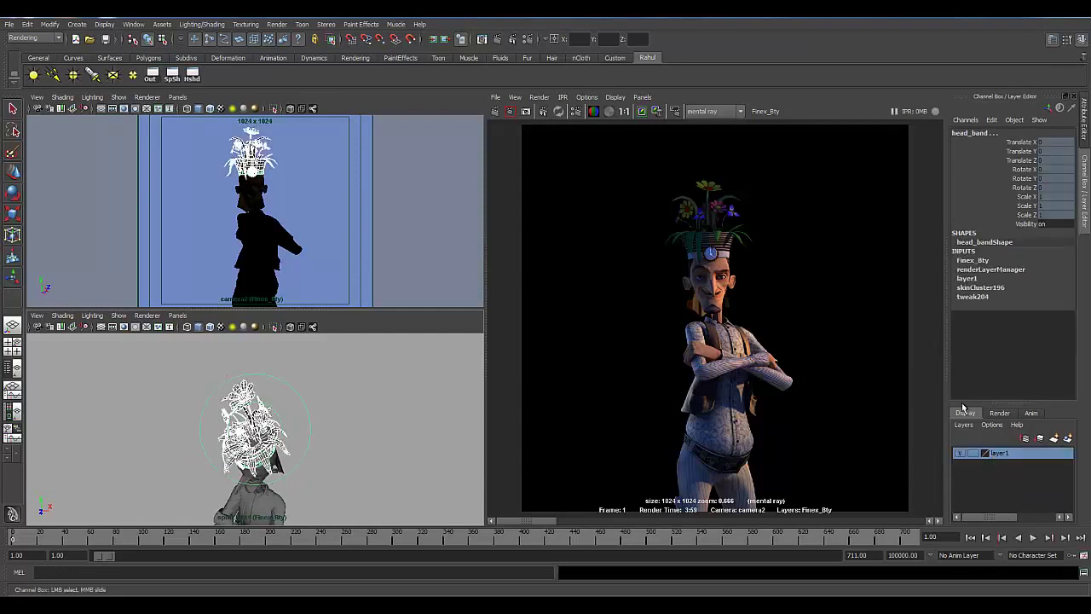
pyautogui.click(1000, 413)
pyautogui.click(1068, 437)
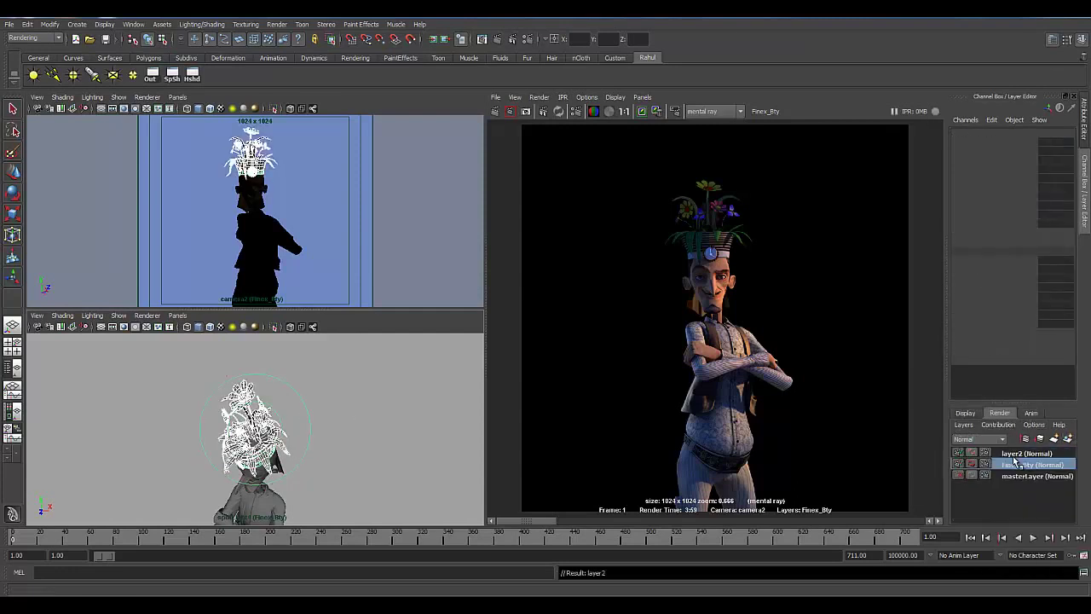
pyautogui.click(1019, 453)
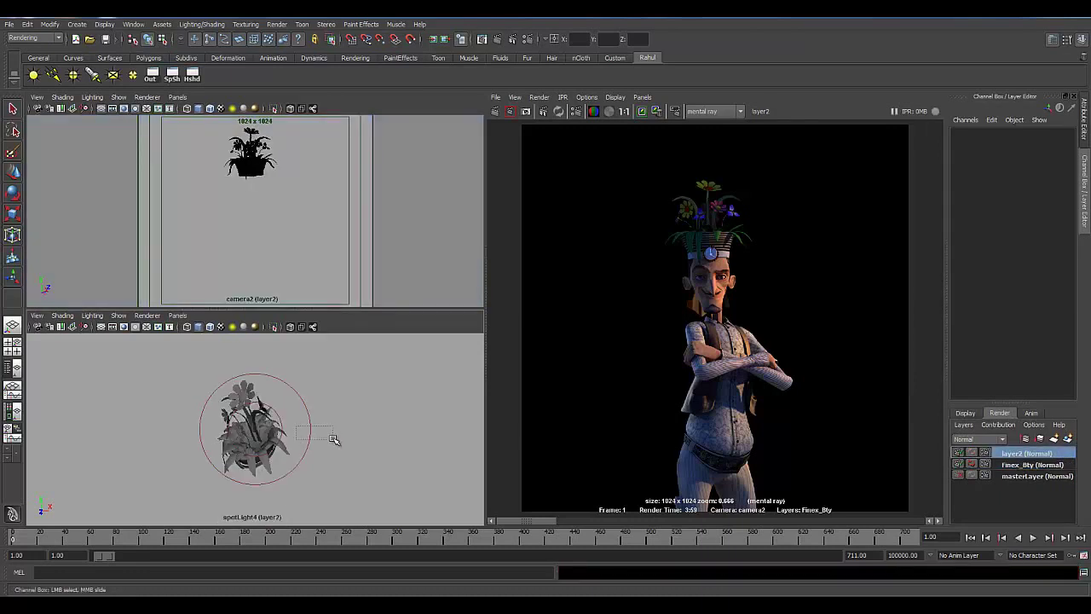
# Step: Make light links between spotLight4 and the flower pot geometry, and verify them by selecting the objects it illuminates
pyautogui.moveTo(209, 127); pyautogui.dragTo(312, 196)
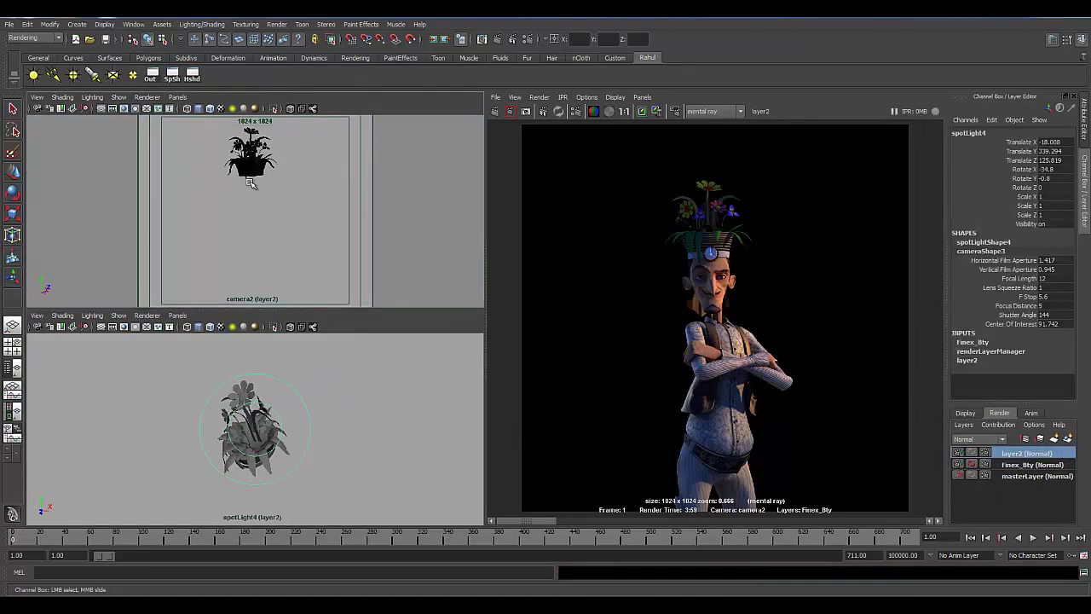
pyautogui.click(190, 26)
pyautogui.click(231, 137)
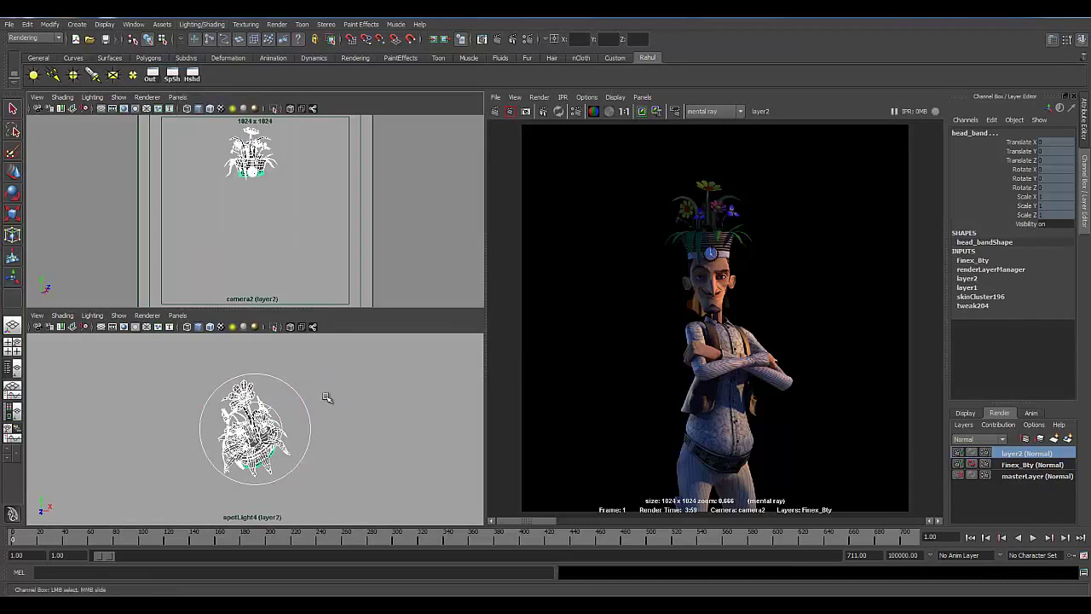
pyautogui.click(300, 432)
pyautogui.click(310, 428)
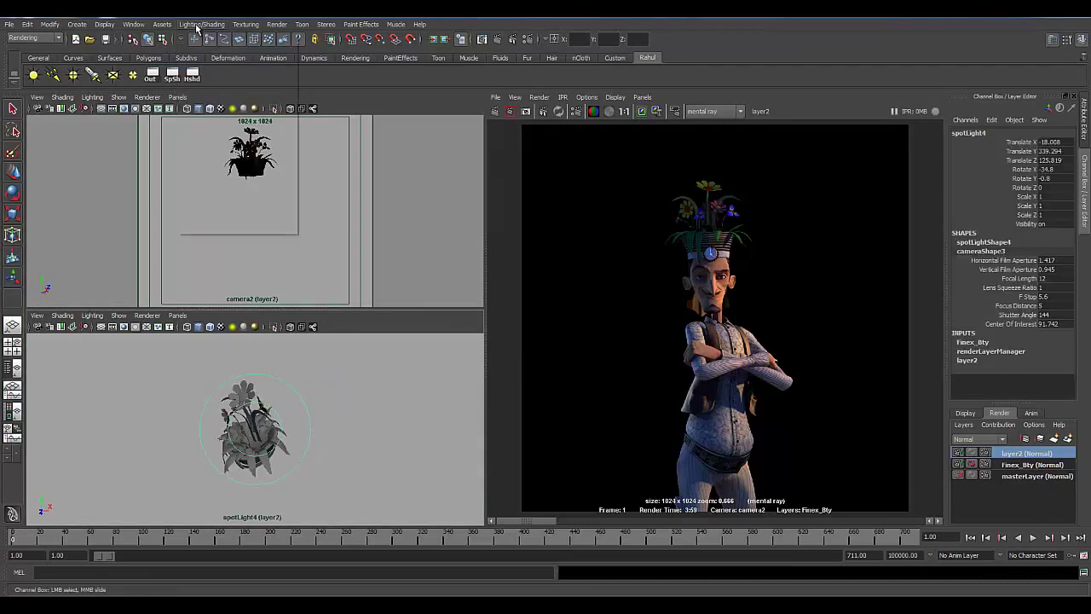
pyautogui.click(201, 24)
pyautogui.click(236, 159)
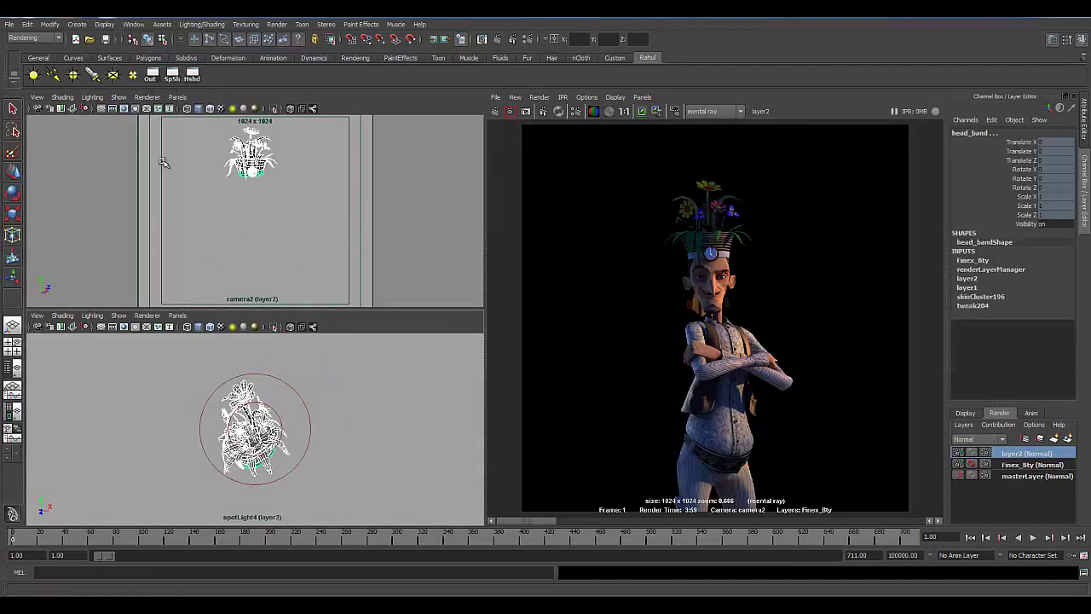
# Step: Switch back to the Finex_Bty render layer and open spotLight4's attributes
pyautogui.click(1009, 465)
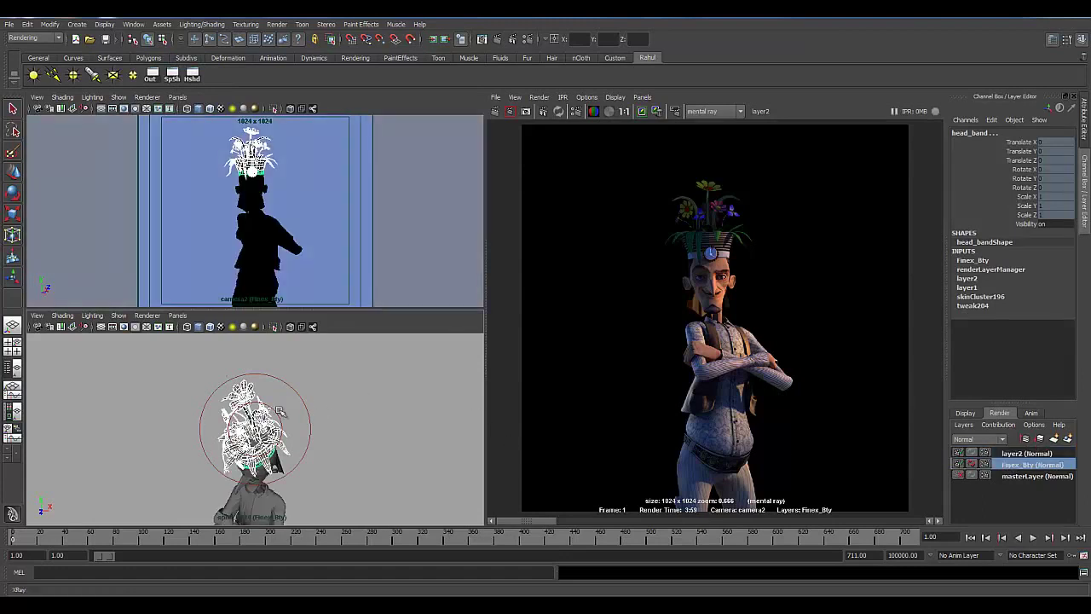
pyautogui.click(296, 424)
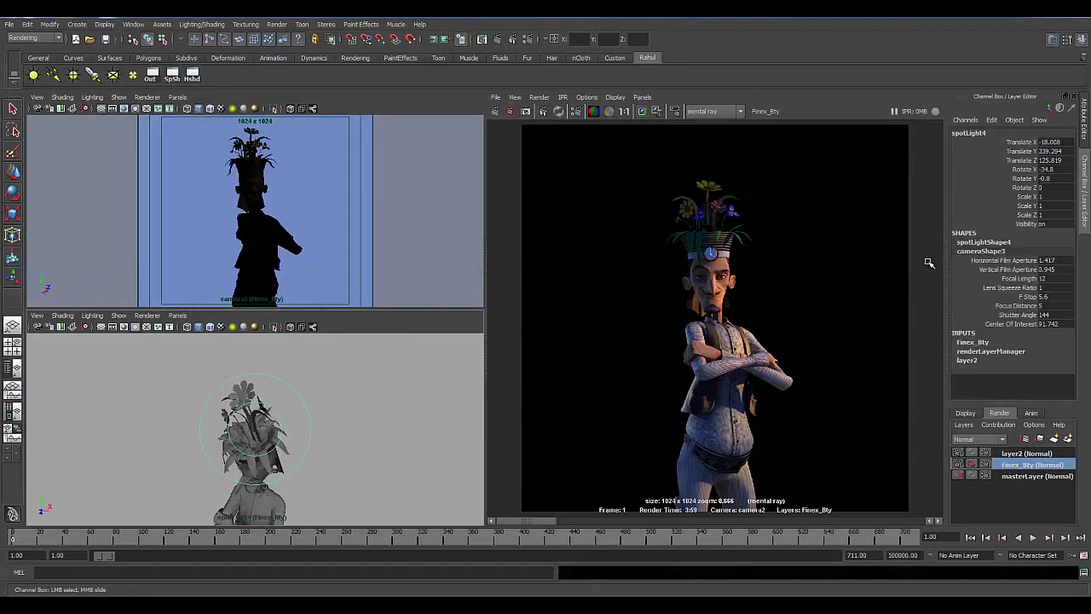
pyautogui.hotkey('ctrl', 'a')
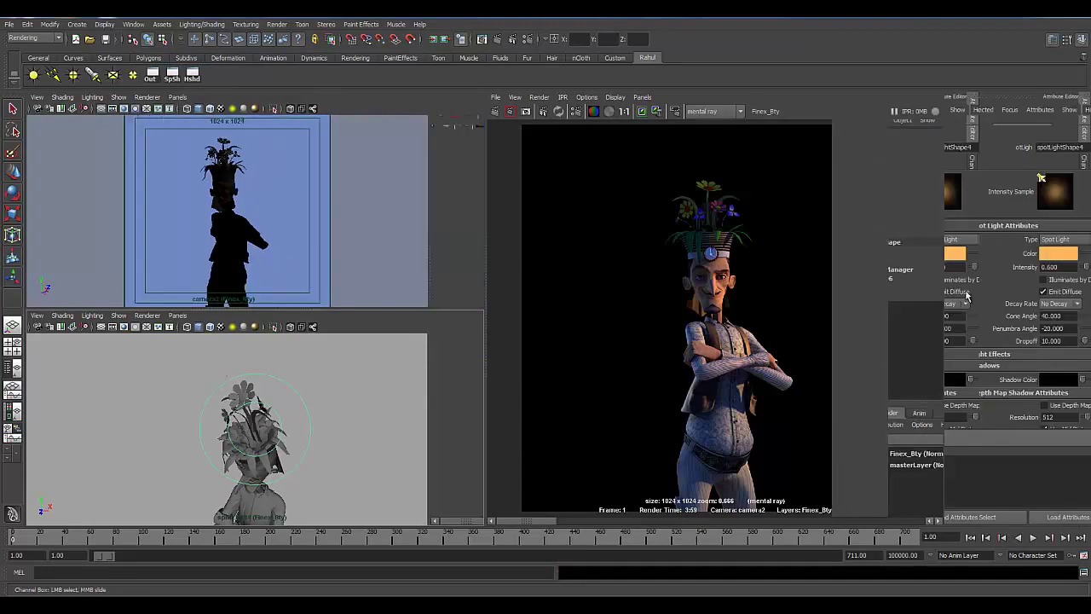
# Step: Set spotLight4's dropoff to 5 and re-render the region around the flowers, flower pot and face
pyautogui.moveTo(956, 353); pyautogui.dragTo(910, 359)
pyautogui.write('5')
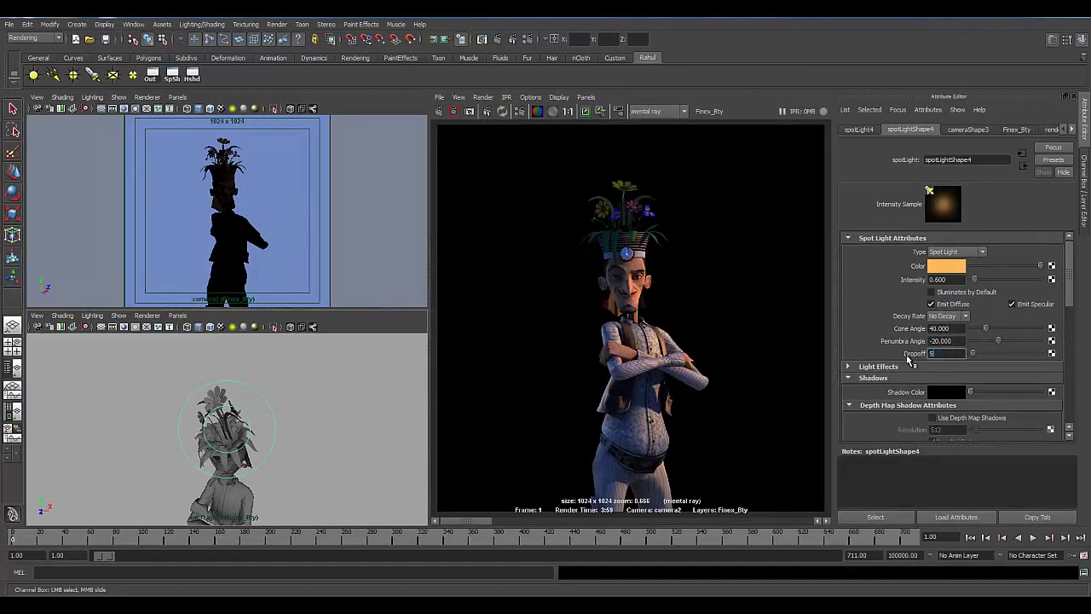
pyautogui.press('Return')
pyautogui.hotkey('ctrl', 'a')
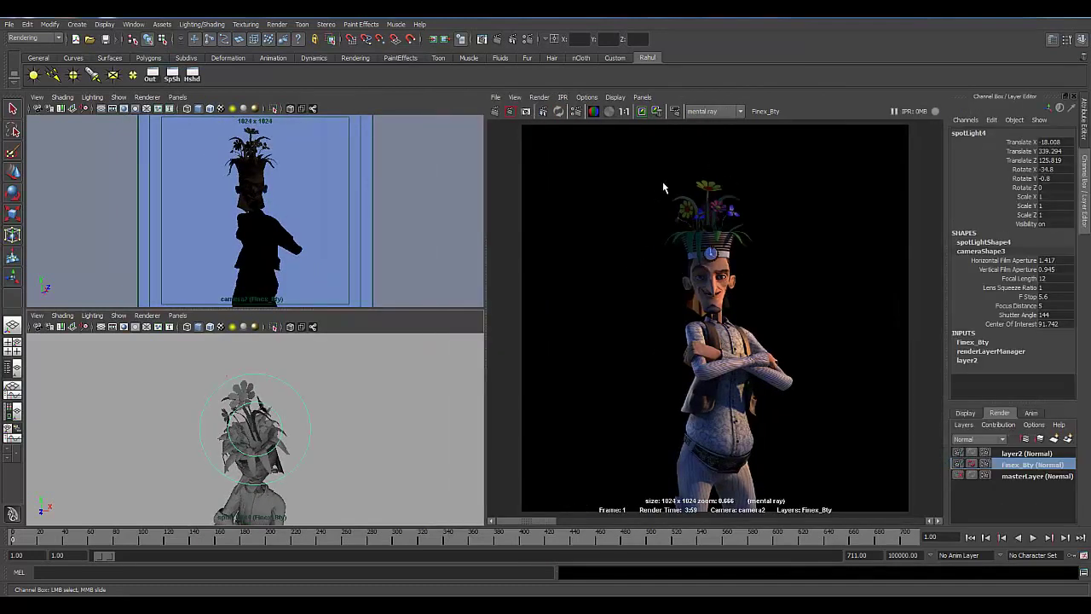
pyautogui.moveTo(639, 159); pyautogui.dragTo(779, 290)
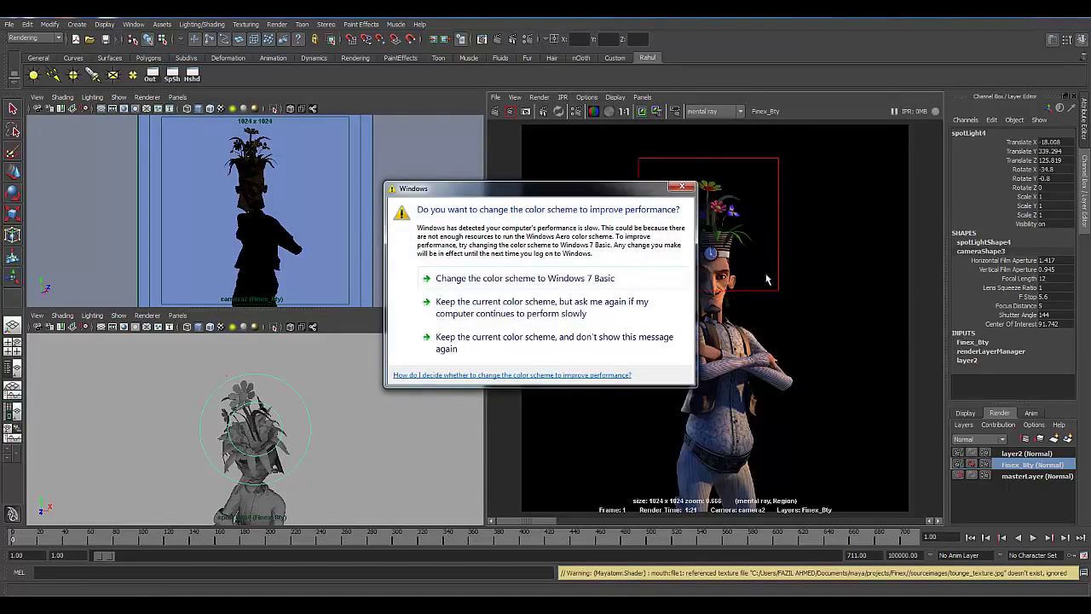
pyautogui.click(682, 185)
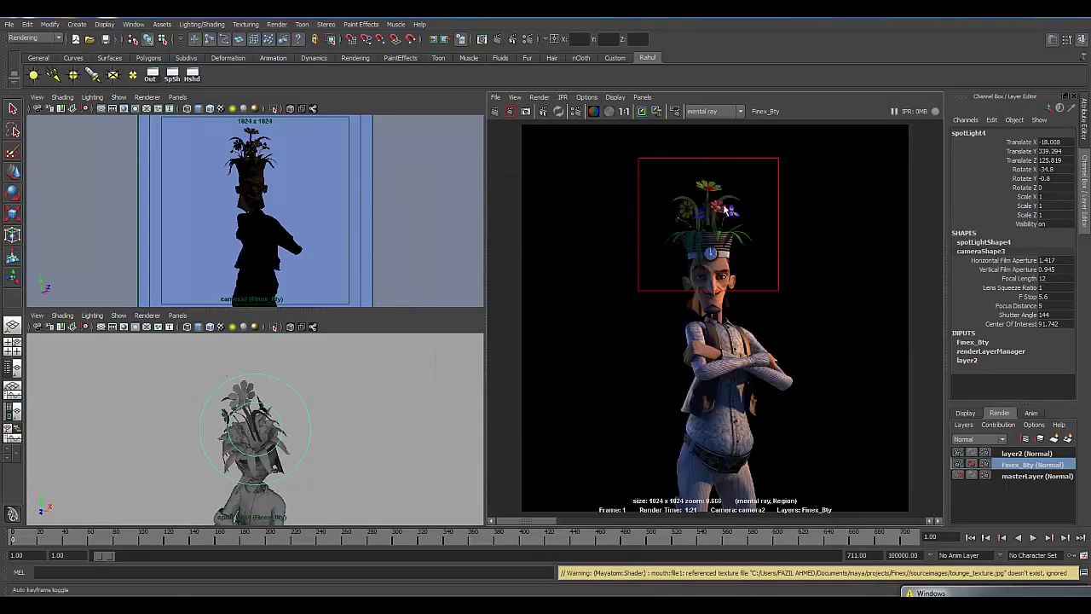
# Step: Compare the new region render with the earlier stored render at actual size, examining the lighting on the flowers, pot and face
pyautogui.click(624, 111)
pyautogui.keyDown('alt'); pyautogui.moveTo(699, 205); pyautogui.dragTo(638, 244, button='middle'); pyautogui.keyUp('alt')
pyautogui.click(535, 281)
pyautogui.keyDown('alt'); pyautogui.moveTo(537, 341); pyautogui.dragTo(561, 368, button='middle'); pyautogui.keyUp('alt')
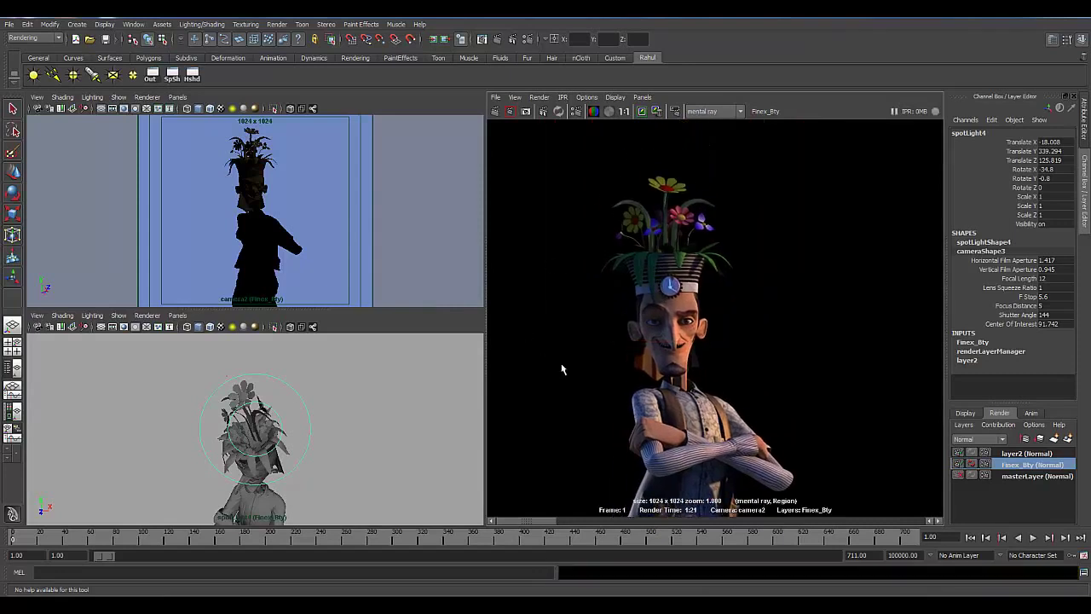
pyautogui.click(583, 520)
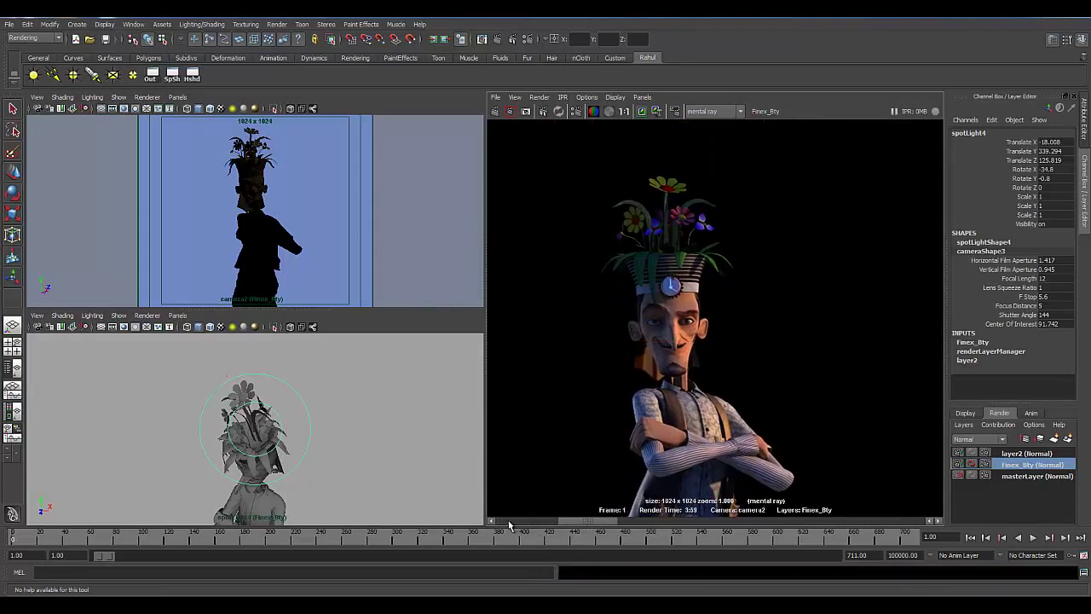
pyautogui.click(508, 521)
pyautogui.click(576, 518)
pyautogui.click(497, 519)
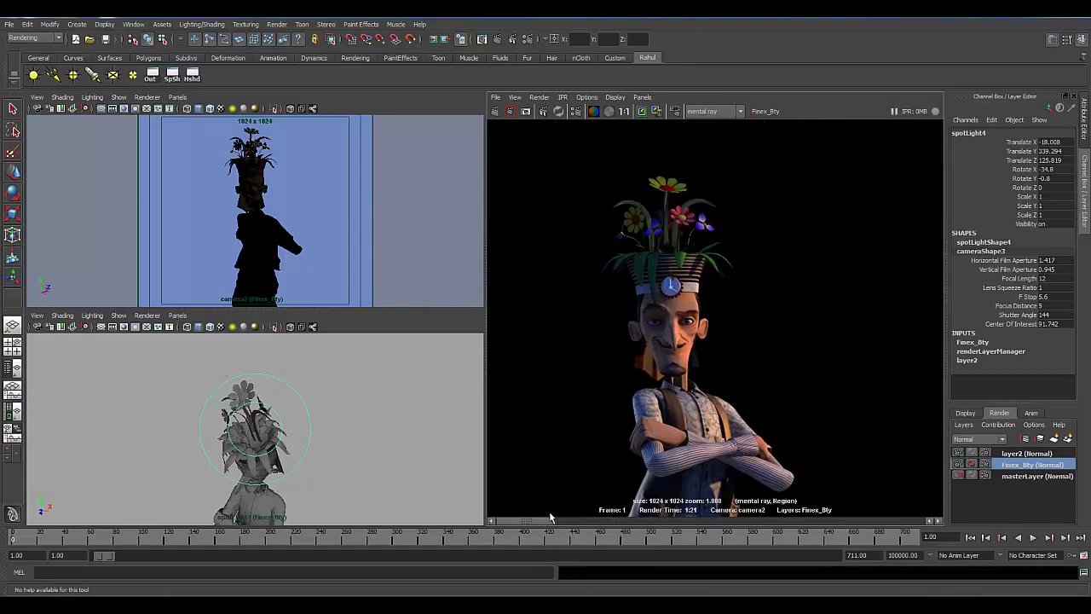
pyautogui.click(564, 517)
pyautogui.click(497, 519)
pyautogui.click(577, 519)
pyautogui.moveTo(508, 514); pyautogui.dragTo(610, 511)
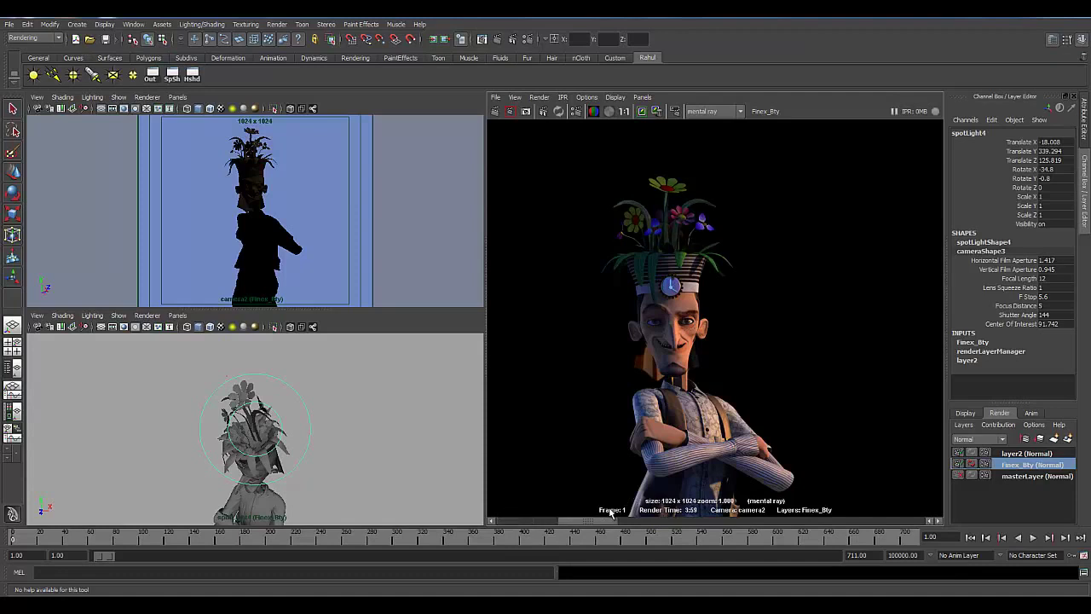
pyautogui.moveTo(488, 506); pyautogui.dragTo(594, 506)
pyautogui.moveTo(464, 508)
pyautogui.mouseDown()
pyautogui.moveTo(568, 509)
pyautogui.moveTo(470, 511)
pyautogui.mouseUp()
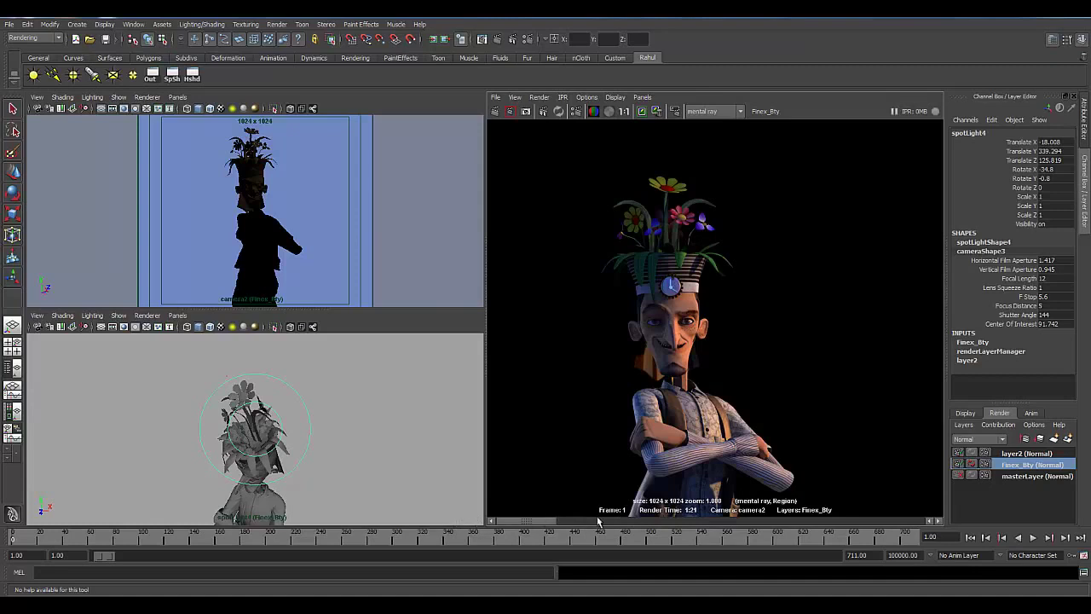
pyautogui.moveTo(599, 520); pyautogui.dragTo(495, 516)
pyautogui.scroll(-4, 643, 387)
pyautogui.keyDown('alt'); pyautogui.moveTo(628, 352); pyautogui.dragTo(644, 229, button='middle'); pyautogui.keyUp('alt')
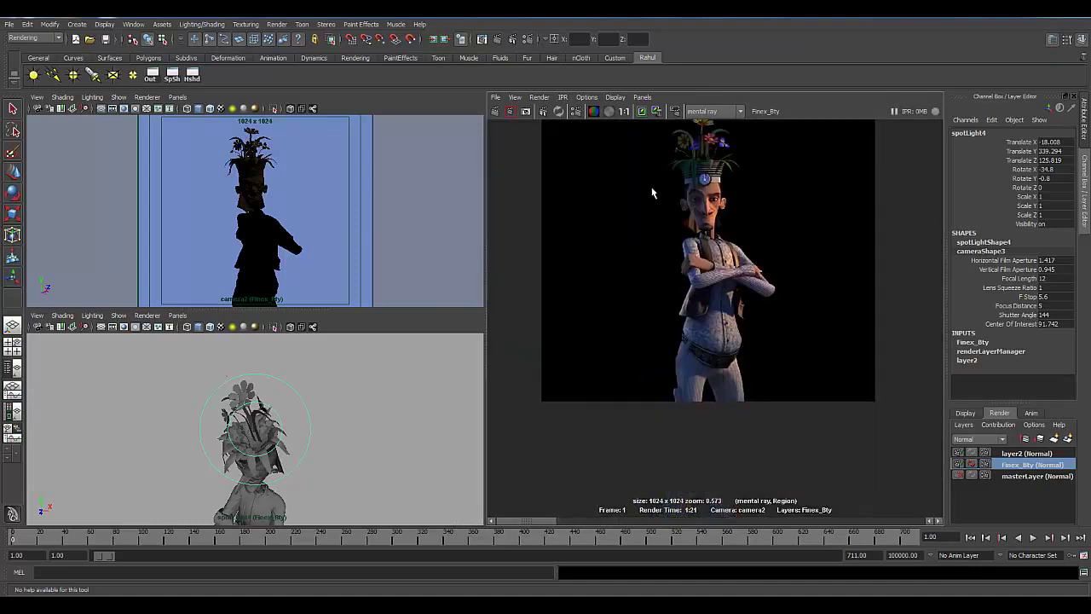
pyautogui.click(629, 116)
# Step: Switch the lower viewport from looking through spotLight4 to the persp camera and frame the whole character
pyautogui.press('space')
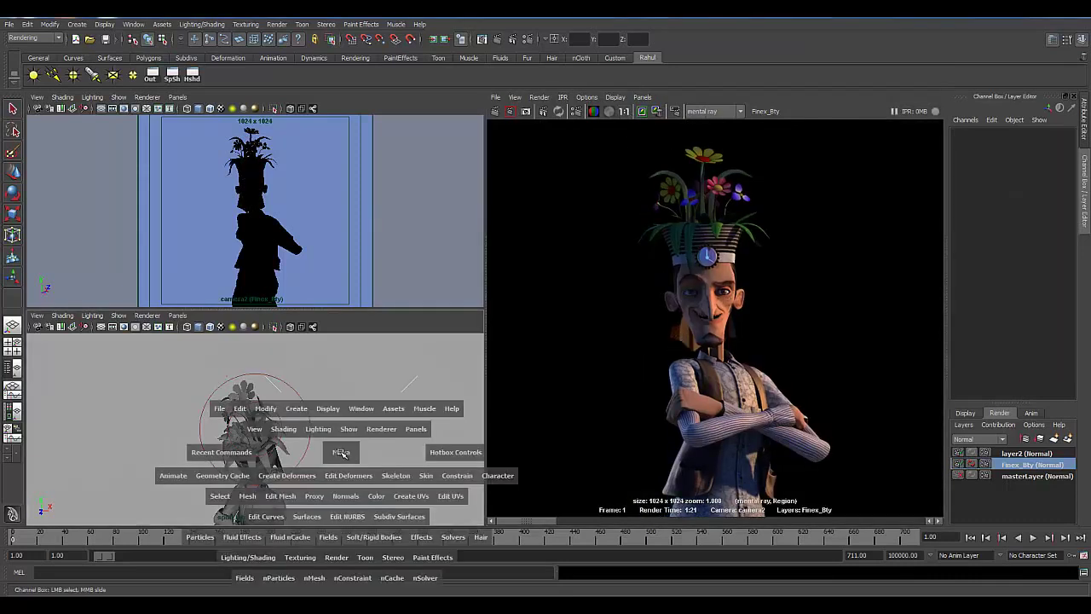
pyautogui.moveTo(341, 452); pyautogui.dragTo(344, 426)
pyautogui.keyDown('alt'); pyautogui.moveTo(362, 431); pyautogui.dragTo(365, 383, button='middle'); pyautogui.keyUp('alt')
pyautogui.scroll(-7, 333, 440)
pyautogui.keyDown('alt'); pyautogui.moveTo(290, 458); pyautogui.dragTo(335, 452); pyautogui.keyUp('alt')
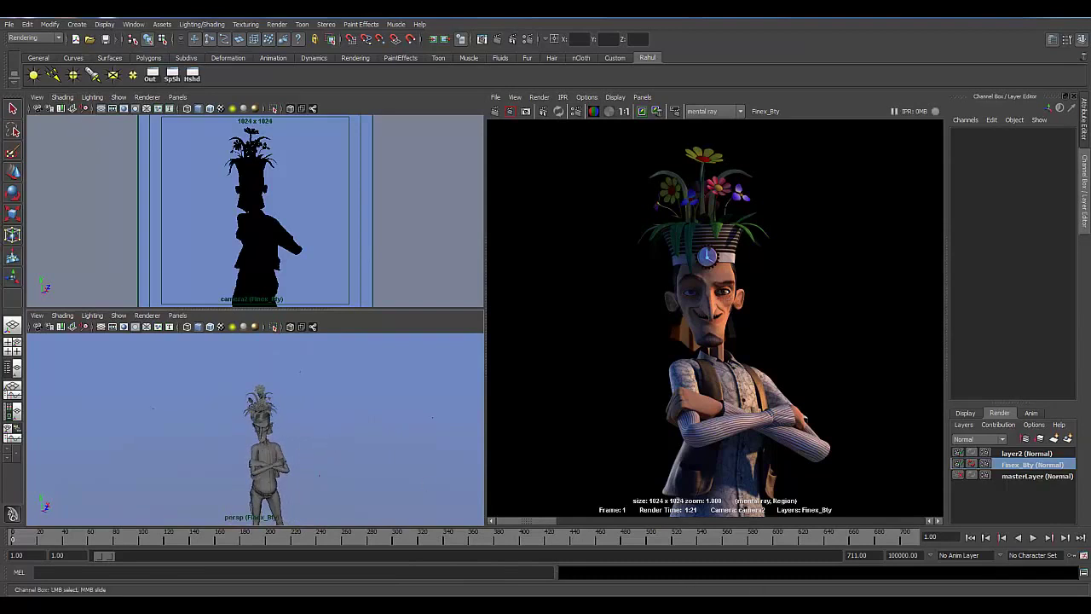